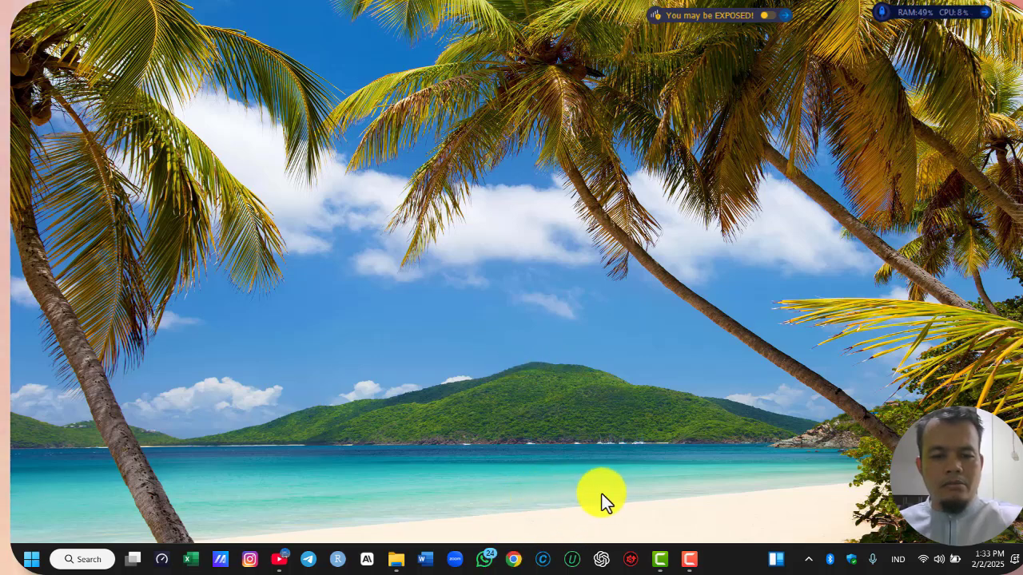
Open Chrome with the CV. Epowerment profile and search Google for "mendeley reference manager download"
click(512, 562)
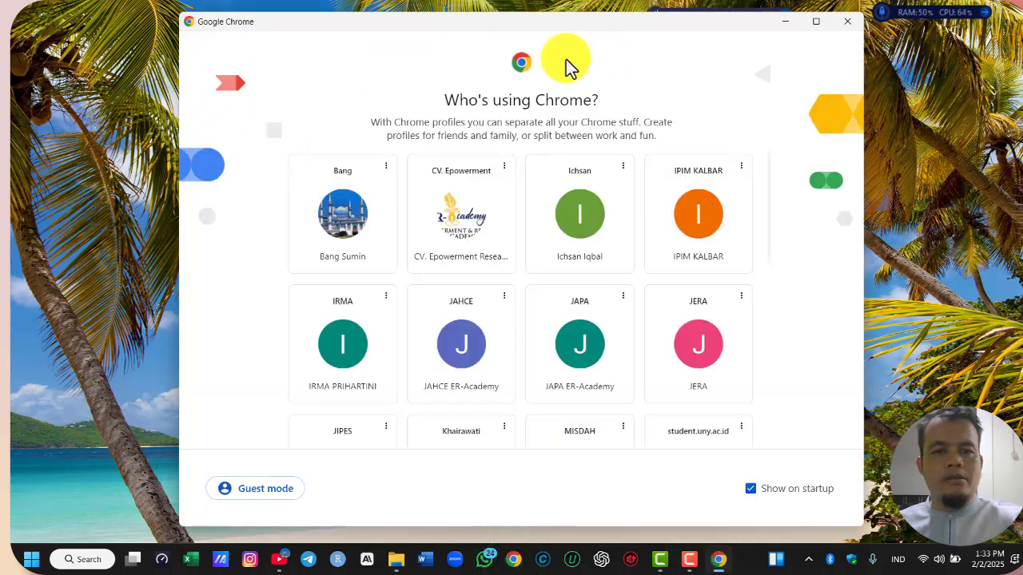
click(459, 228)
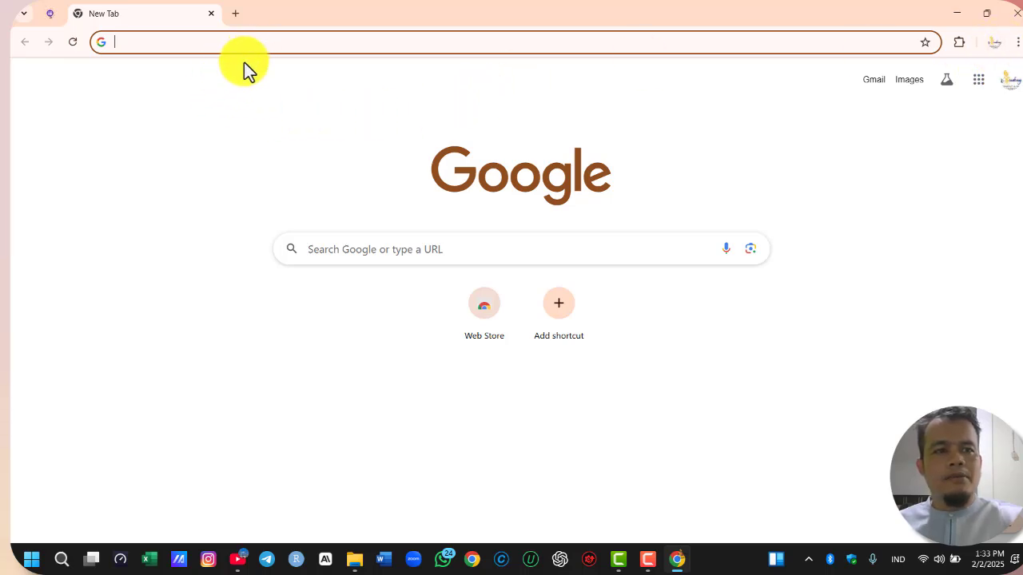
click(344, 250)
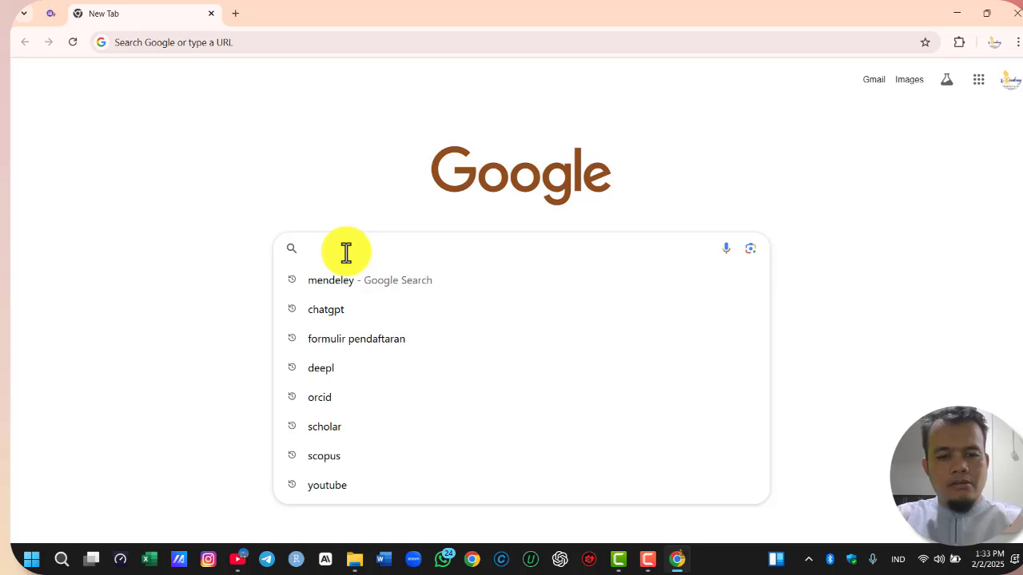
text(MENDELEY)
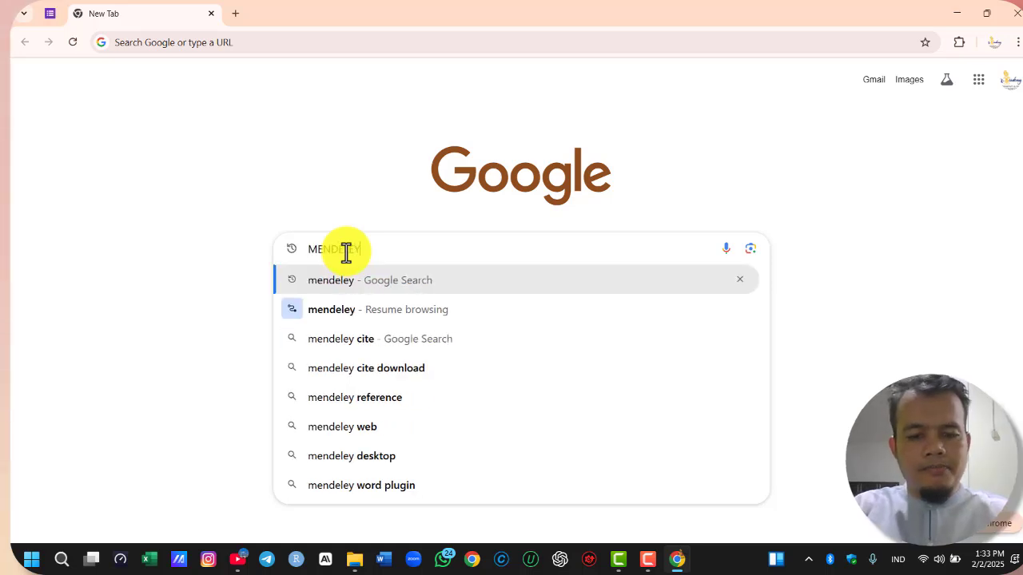
text( REF)
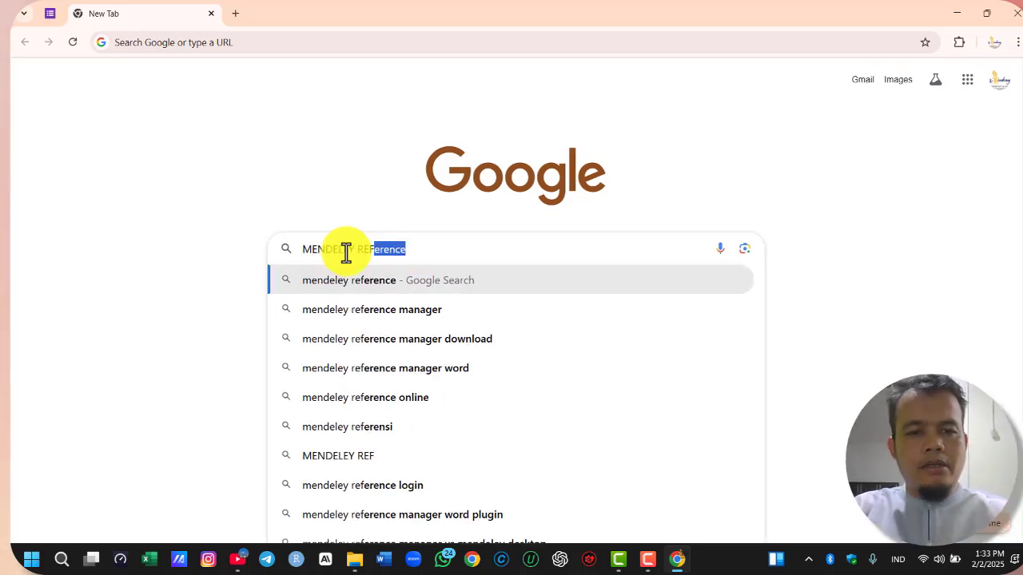
click(416, 340)
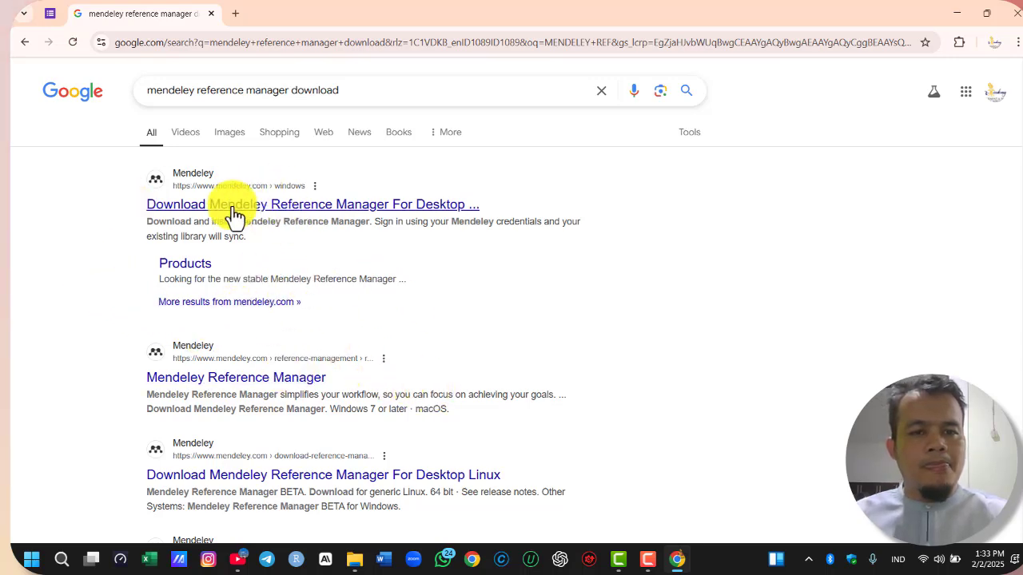
Open the Mendeley Reference Manager result from mendeley.com and look over its product page
scroll(271, 232, down, 1)
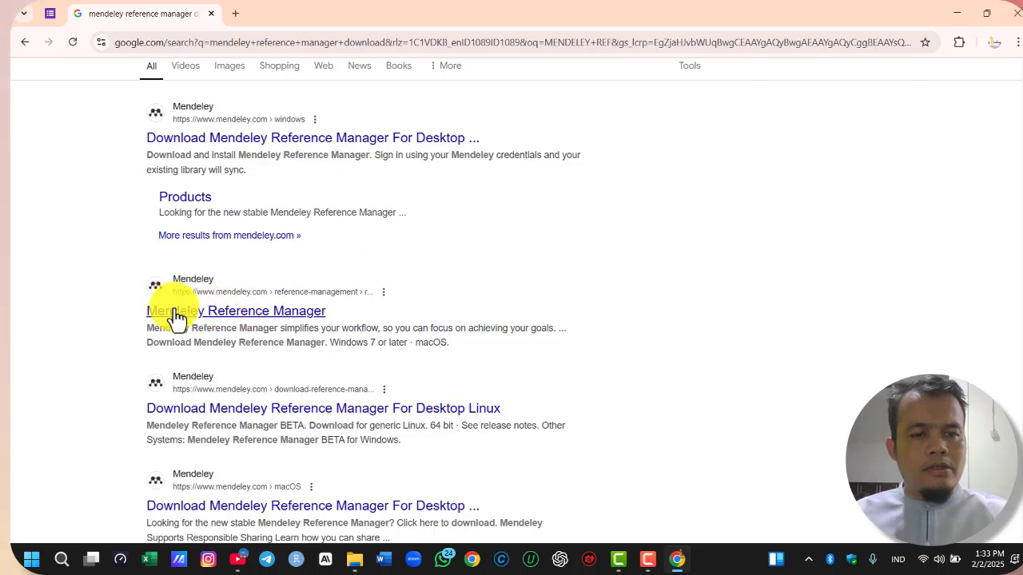
click(244, 322)
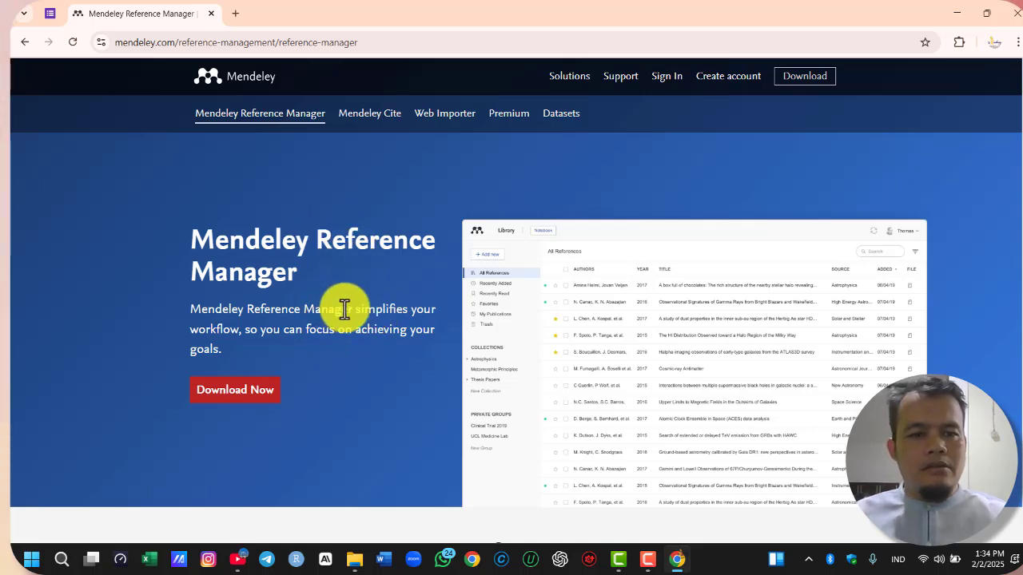
scroll(391, 263, down, 1)
scroll(410, 272, down, 2)
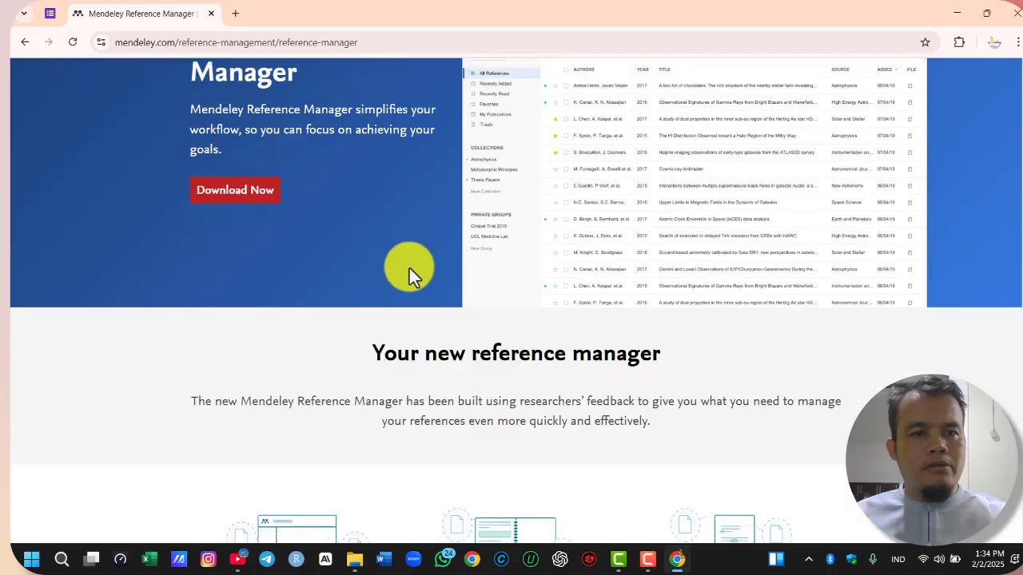
scroll(320, 240, up, 2)
scroll(274, 216, up, 1)
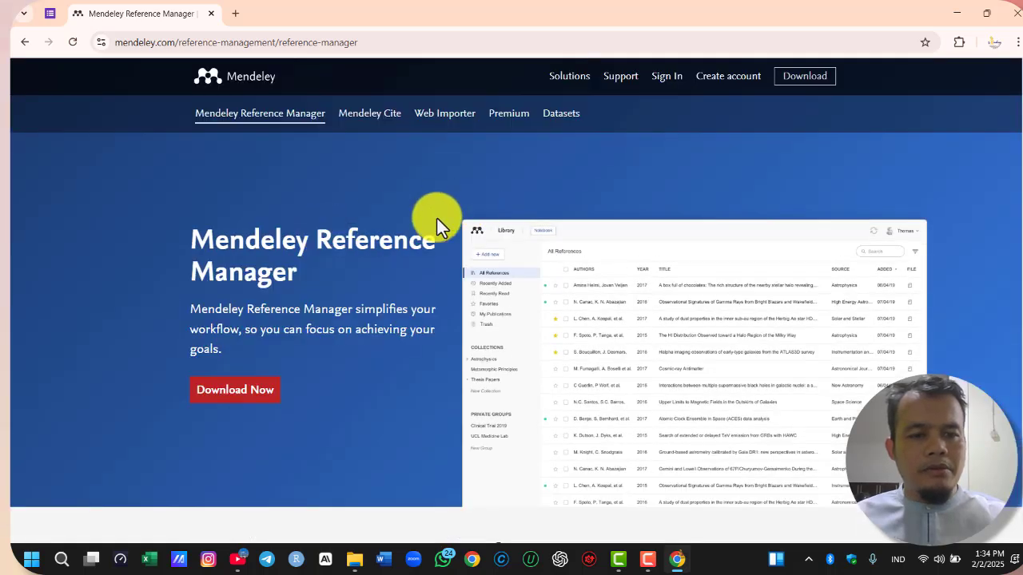
scroll(434, 221, down, 1)
scroll(447, 240, up, 1)
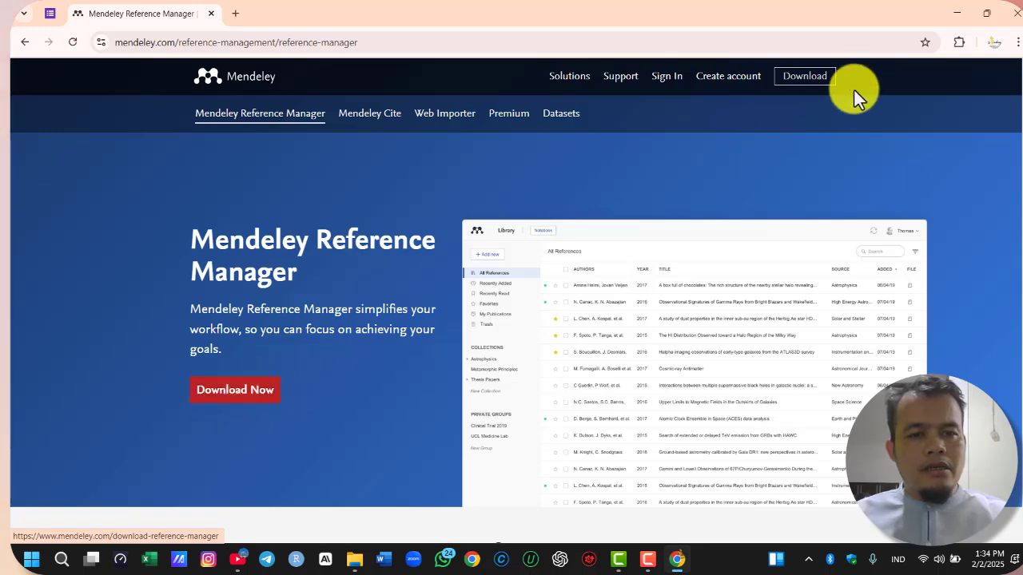
Download the Windows version of Mendeley Reference Manager for Desktop and check the download's progress
click(807, 80)
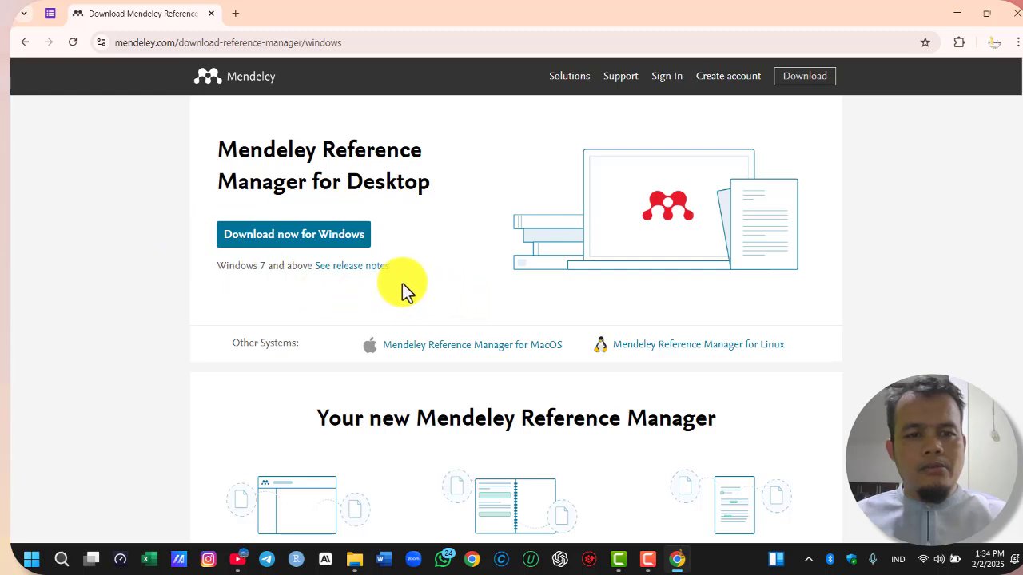
click(294, 238)
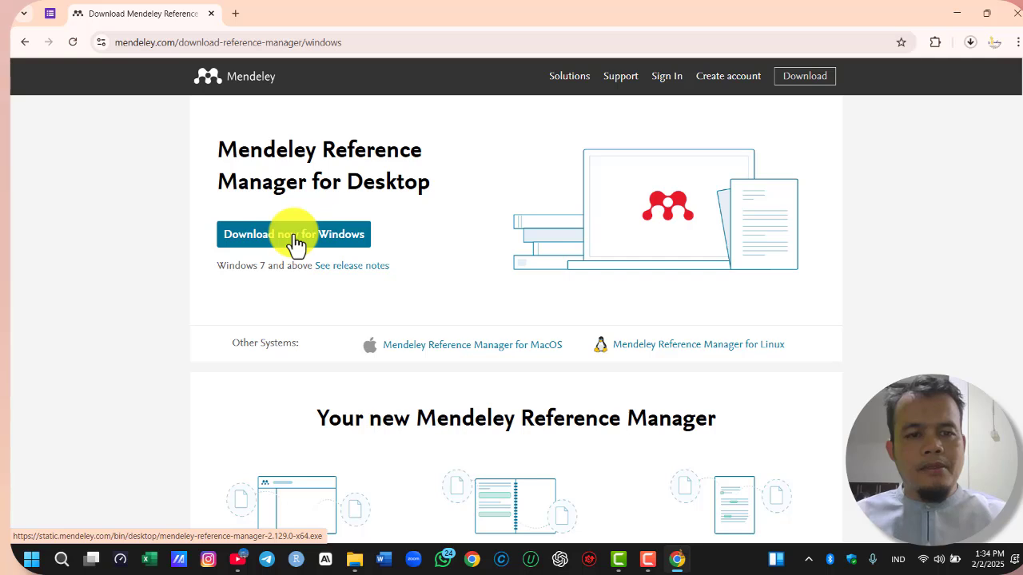
click(968, 45)
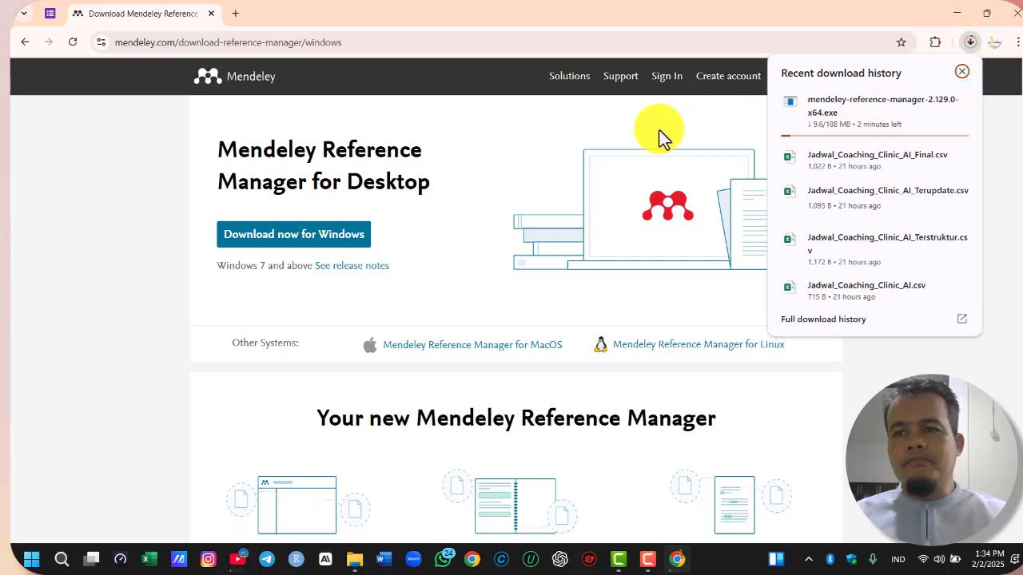
click(691, 100)
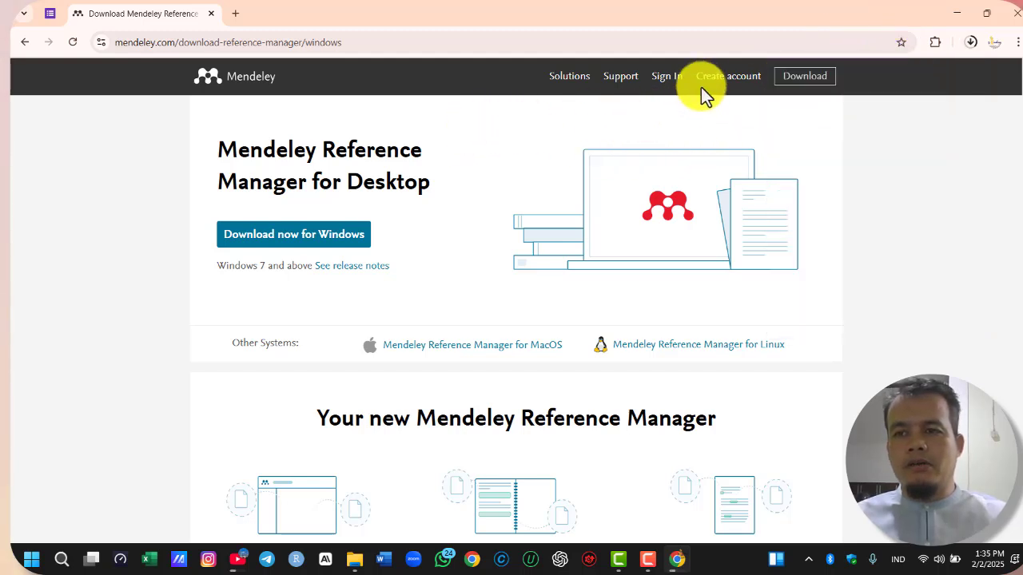
Start creating a Mendeley account and continue with the organization's e-mail address
click(713, 82)
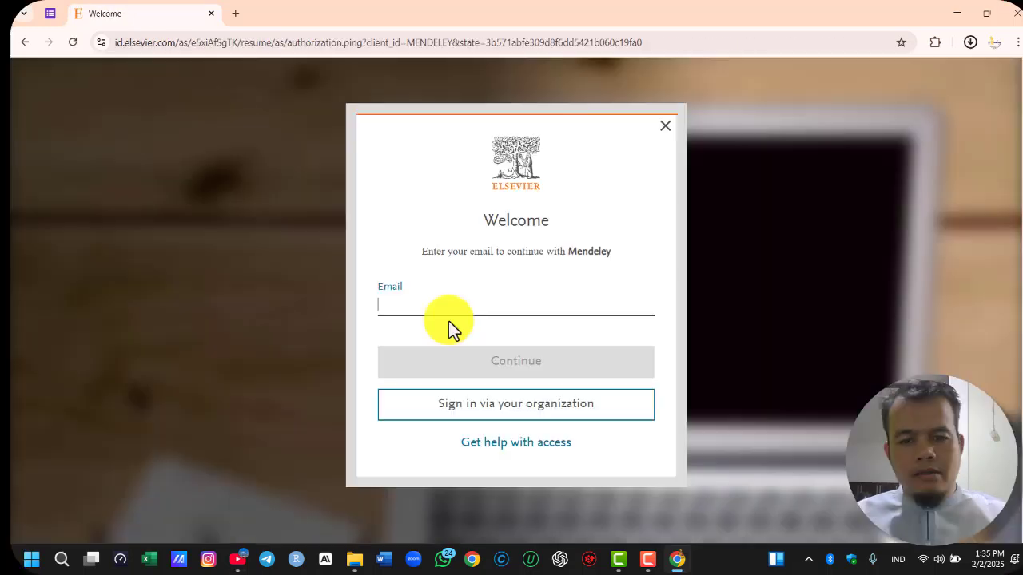
text(A)
key(BackSpace)
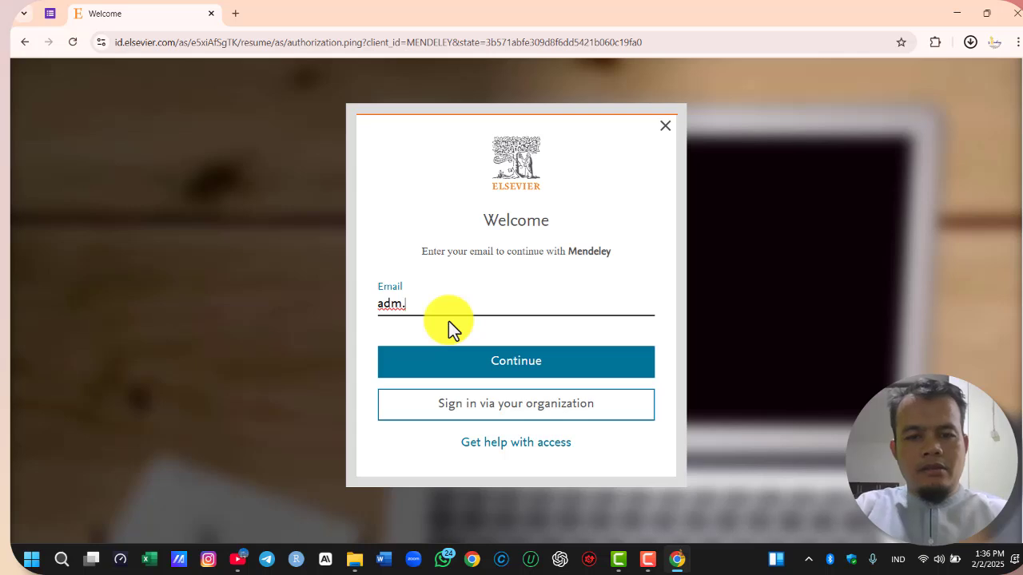
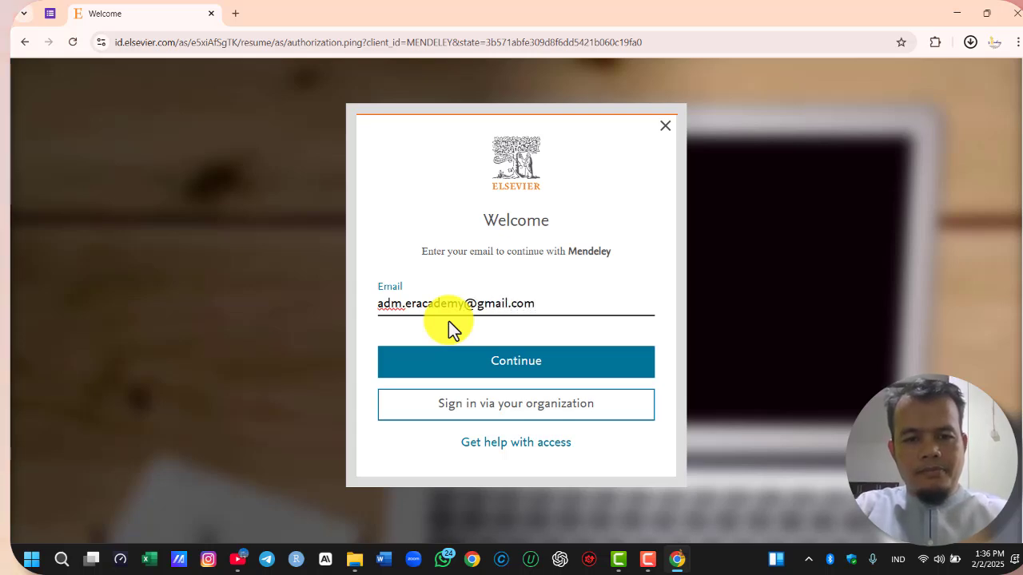
click(471, 361)
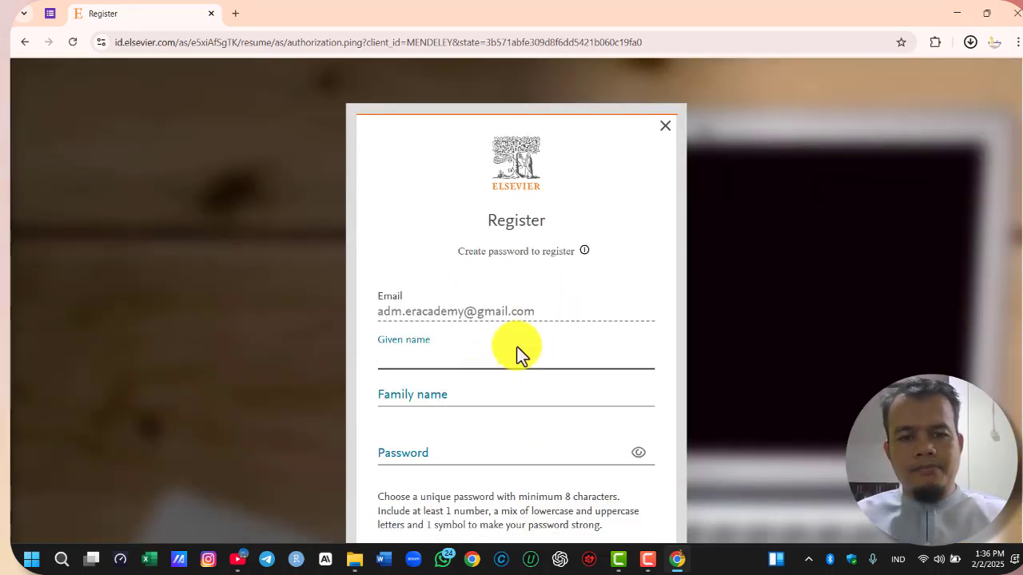
Fill in the registration form with given name Empowerment and family name Risearch Academy
text(Empowe)
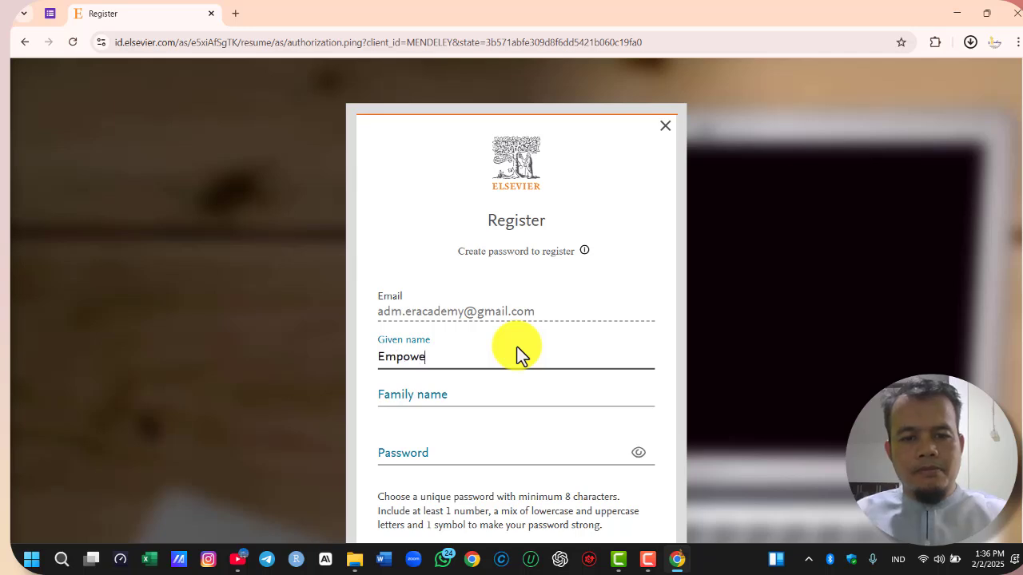
text(rment)
key(Tab)
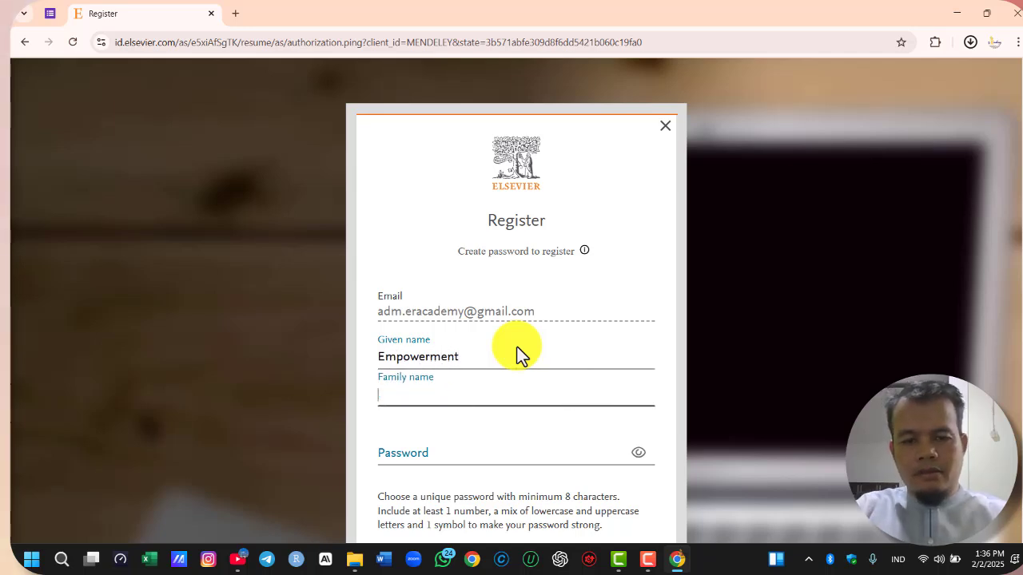
text(Risear)
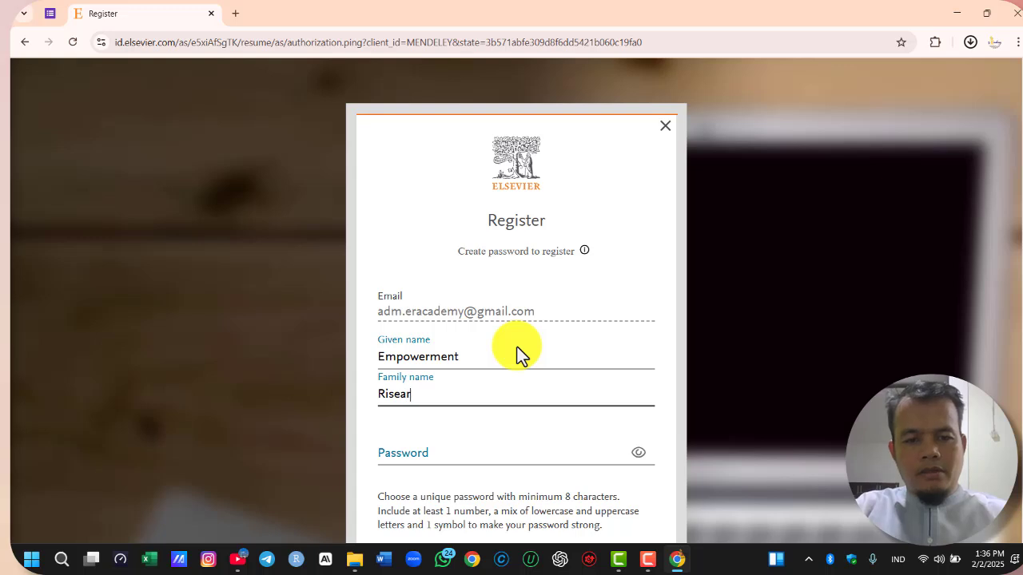
text(ch)
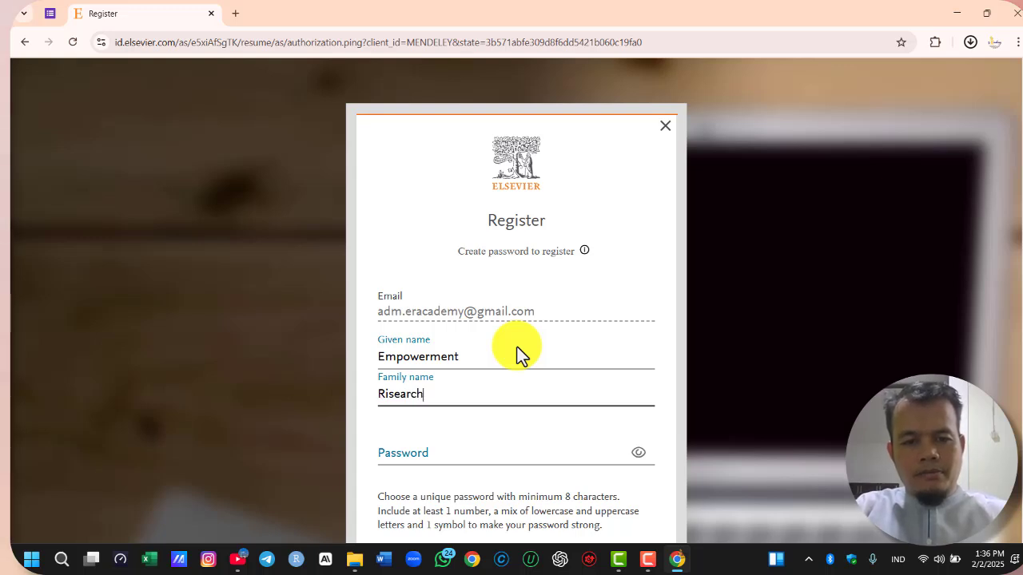
text( A)
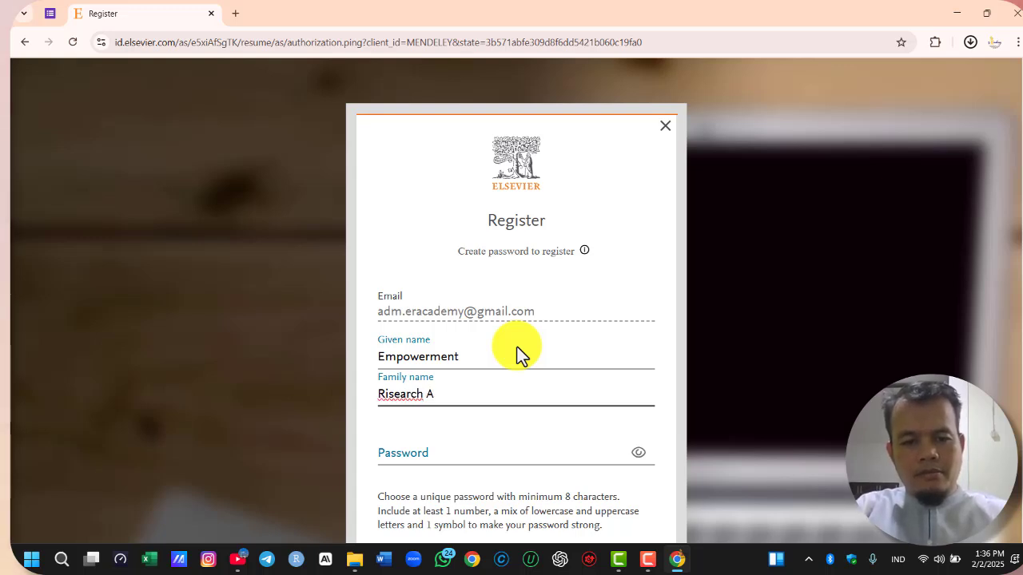
text(cademy)
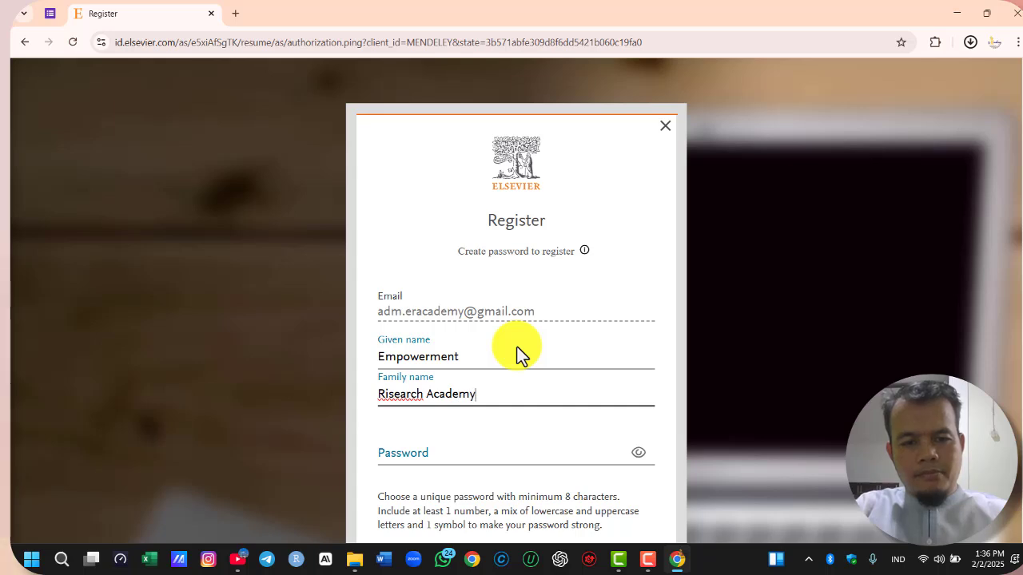
Enter an account password to complete the Elsevier registration, and save the login in the browser
scroll(536, 304, down, 1)
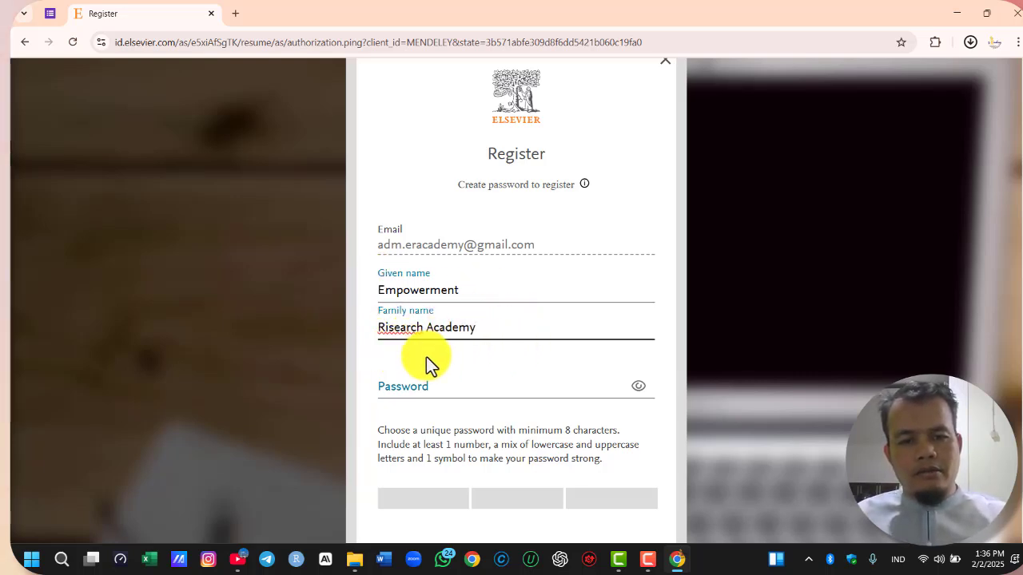
click(442, 386)
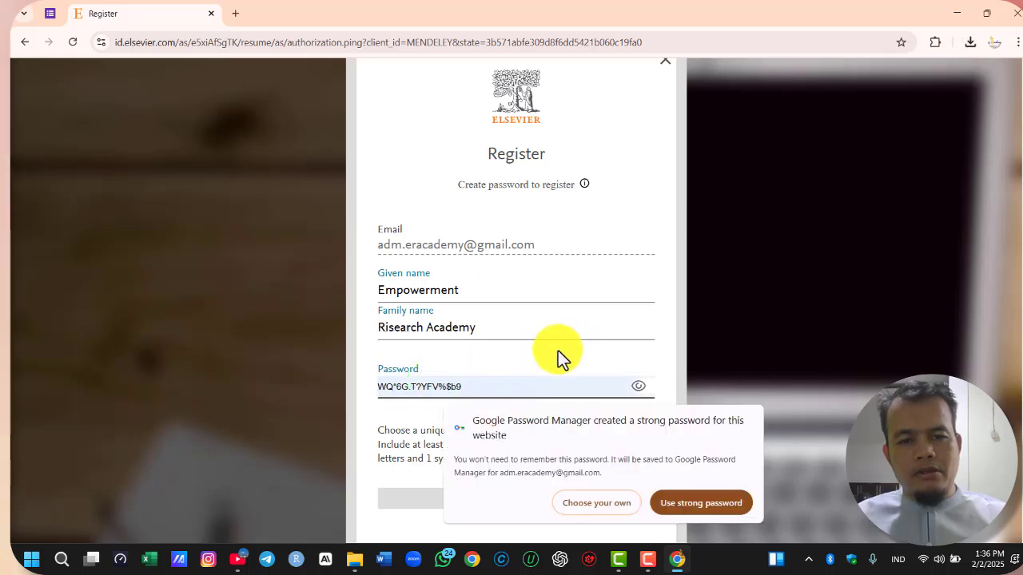
click(479, 384)
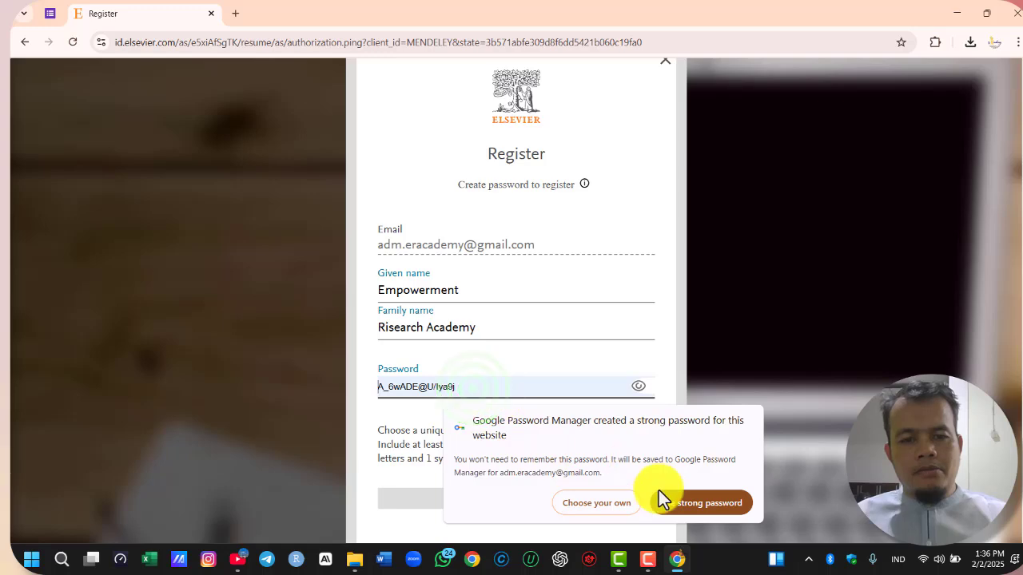
click(670, 502)
scroll(513, 325, down, 2)
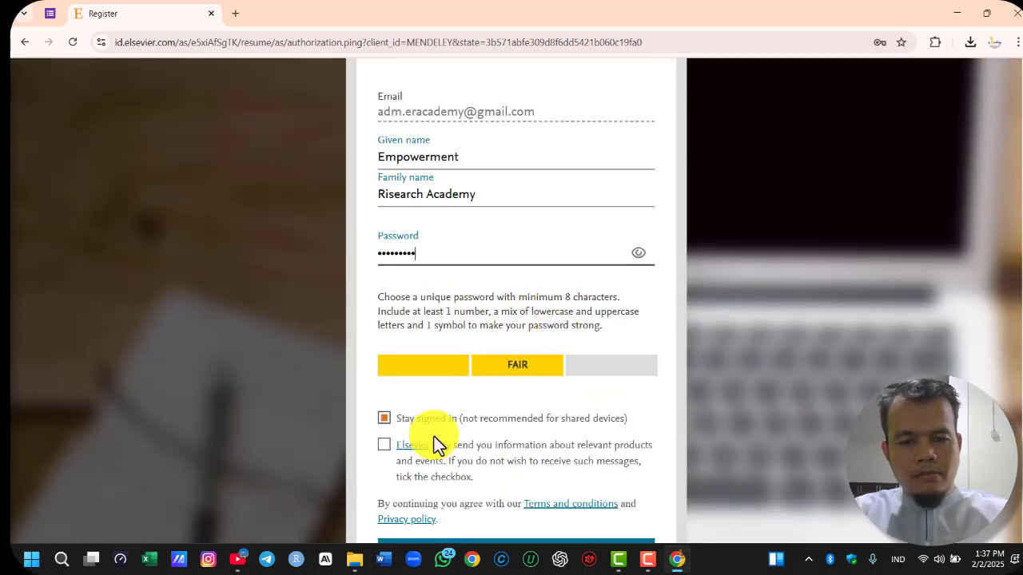
key(Return)
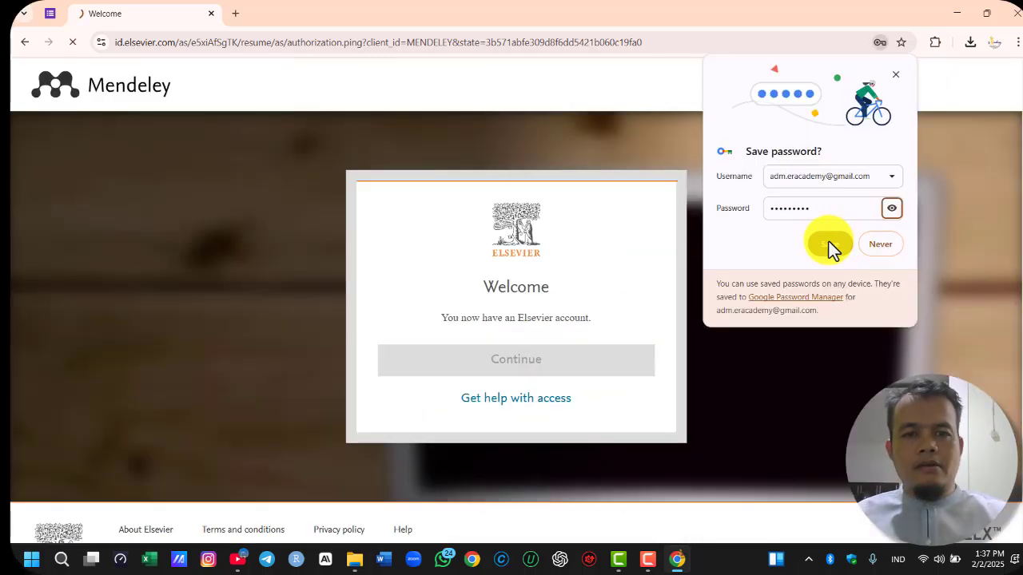
click(829, 241)
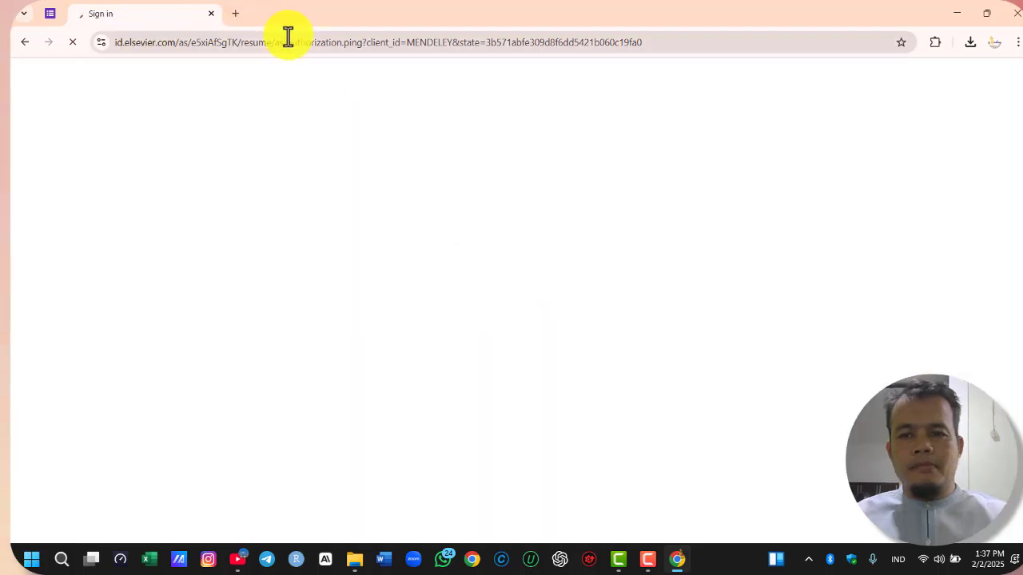
Show the downloaded mendeley-reference-manager-2.129.0-x64 installer in its Downloads folder
click(235, 13)
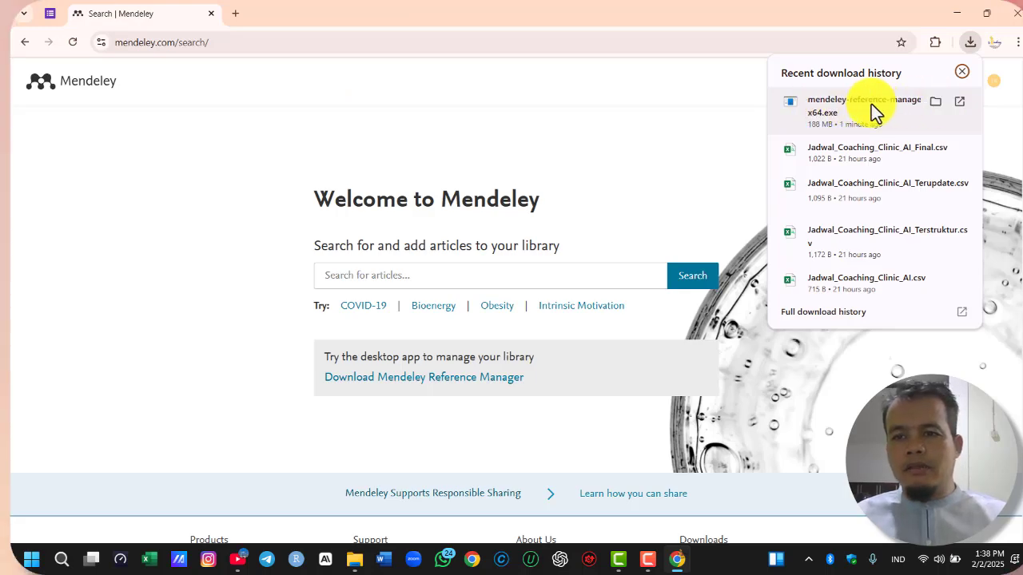
click(934, 100)
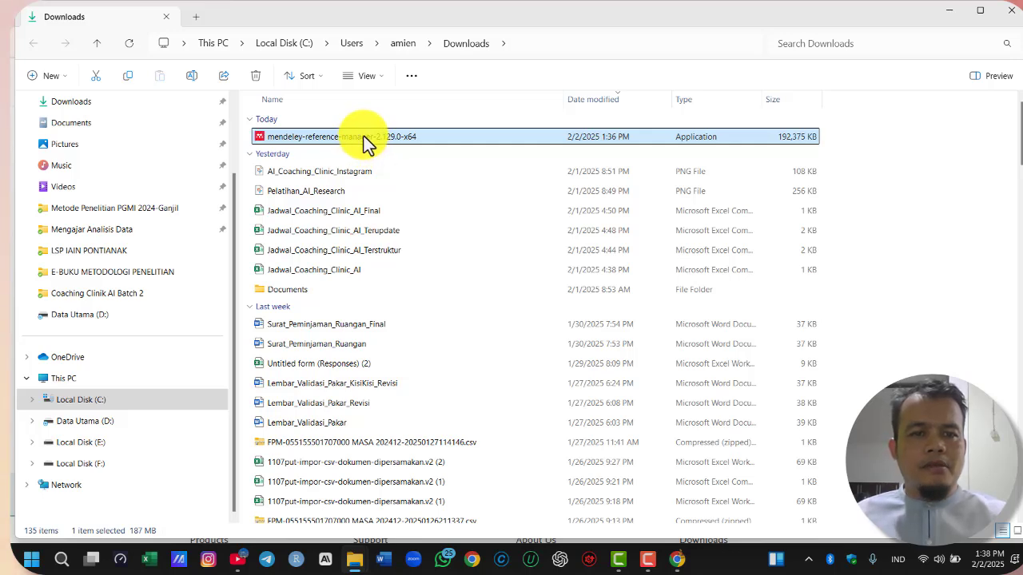
Run the mendeley-reference-manager-2.129.0-x64 installer as administrator, install for all users, and finish with Run Mendeley Reference Manager enabled
right_click(364, 136)
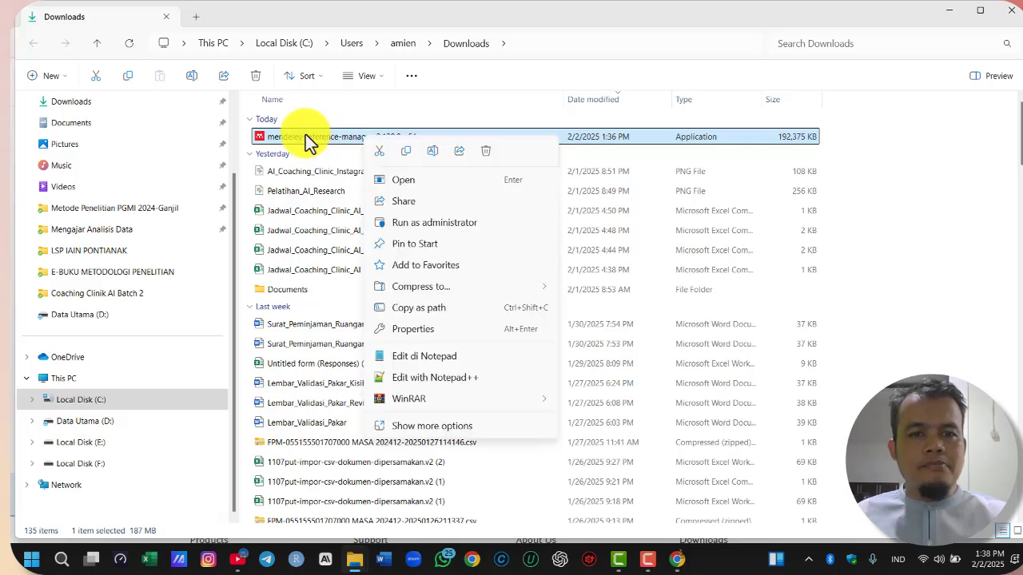
click(460, 225)
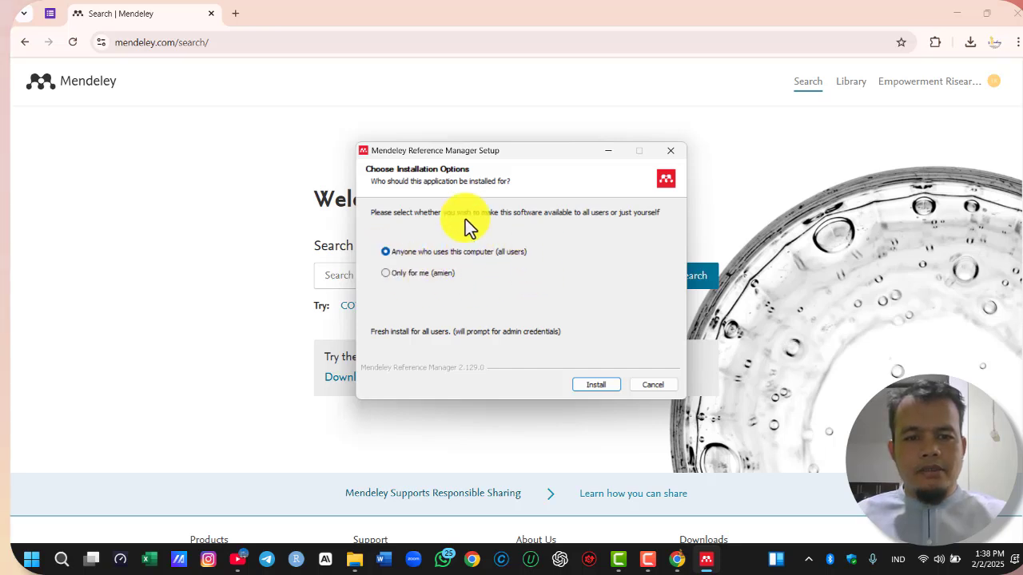
click(601, 382)
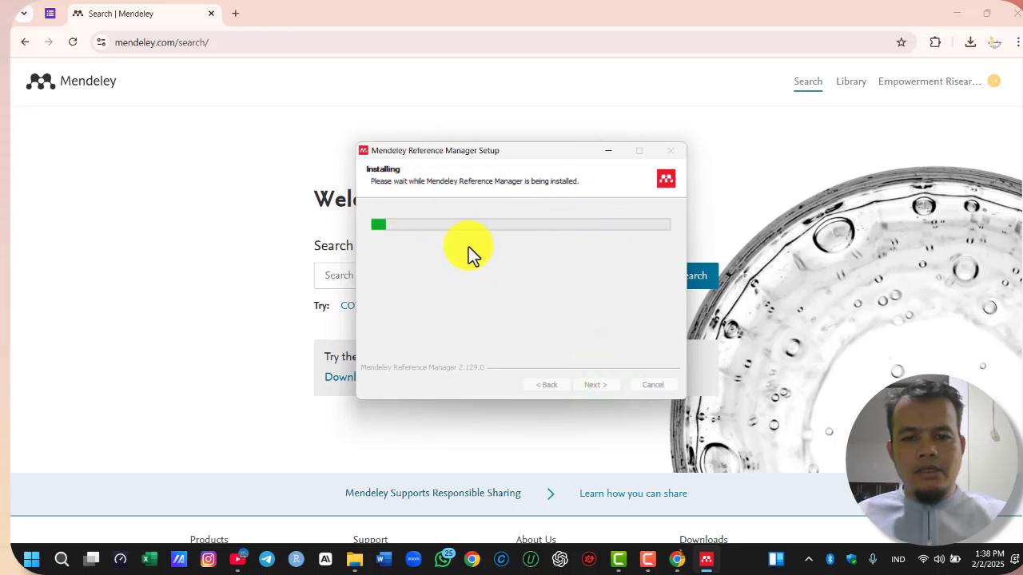
drag(545, 152, 551, 103)
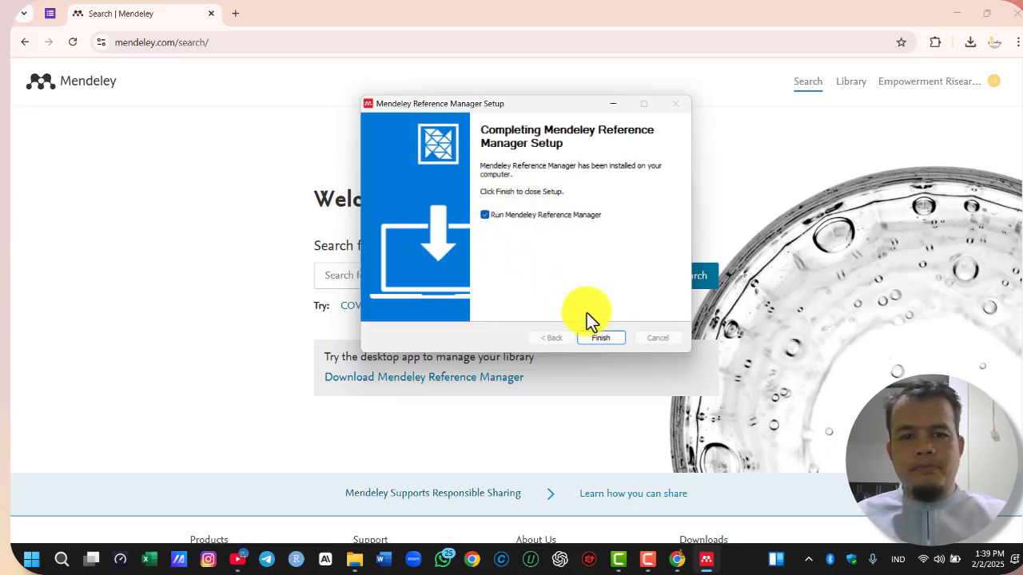
click(599, 338)
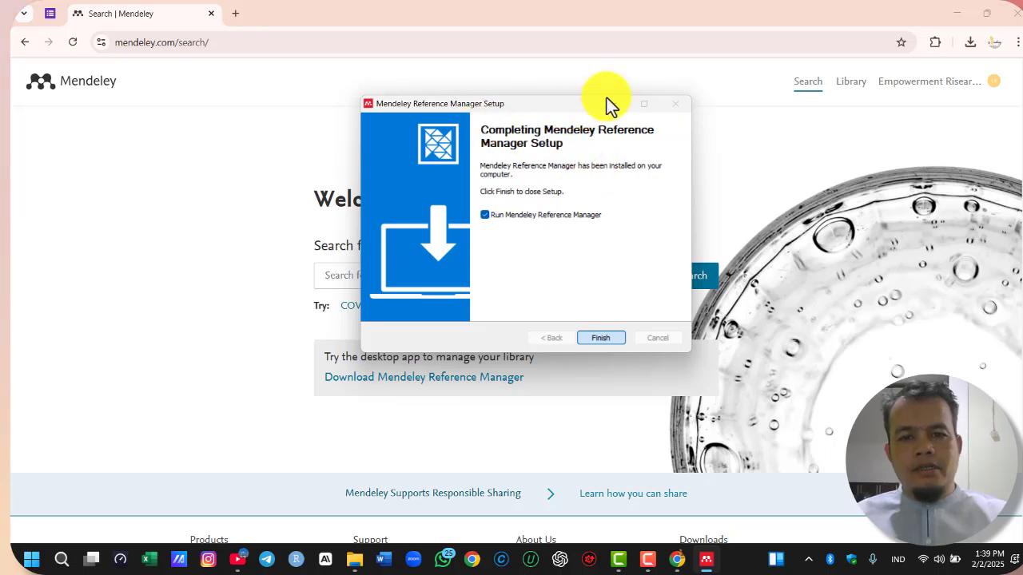
click(605, 338)
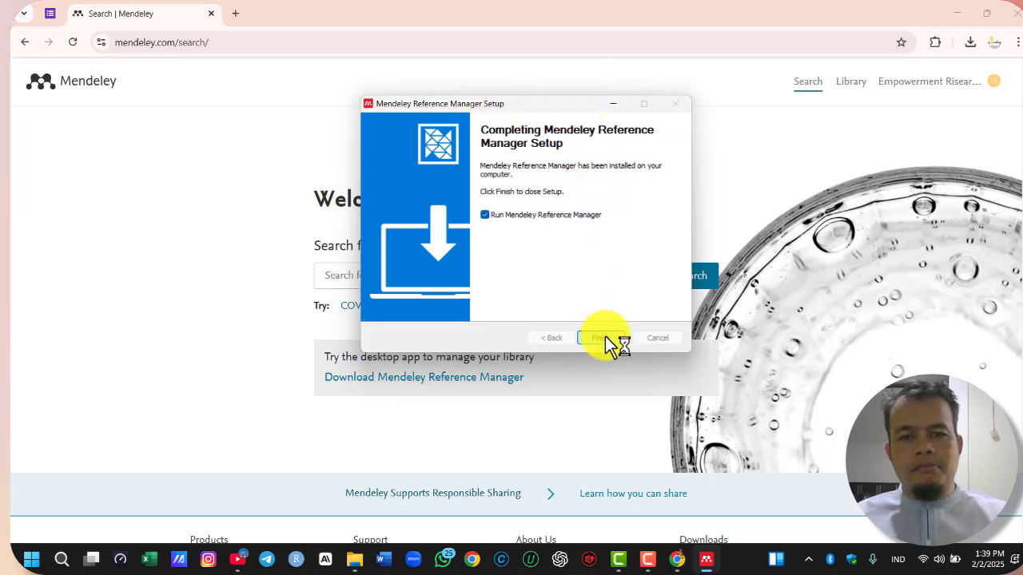
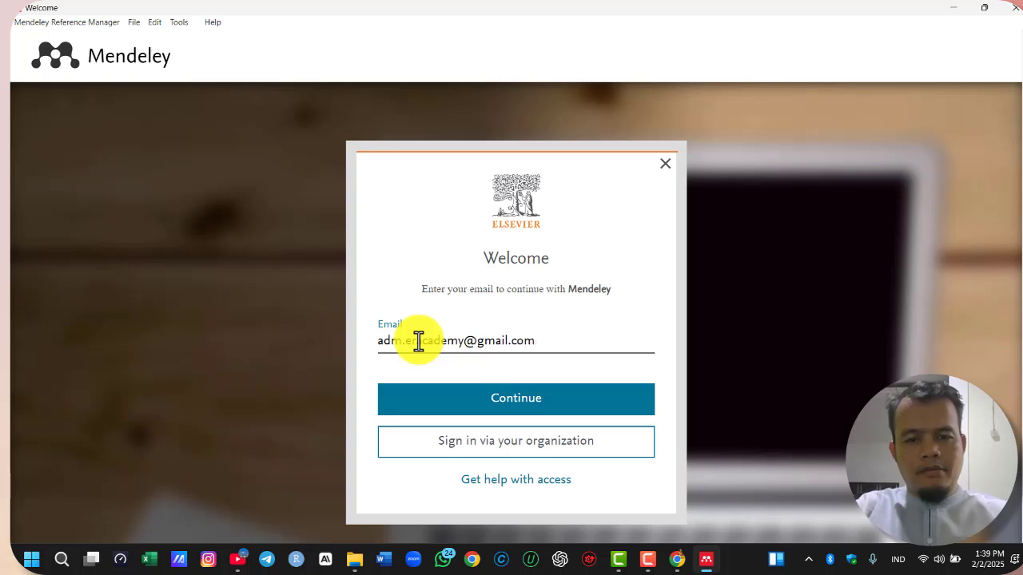
Sign in to Mendeley with the account's e-mail address and password, with Stay signed in enabled
click(463, 403)
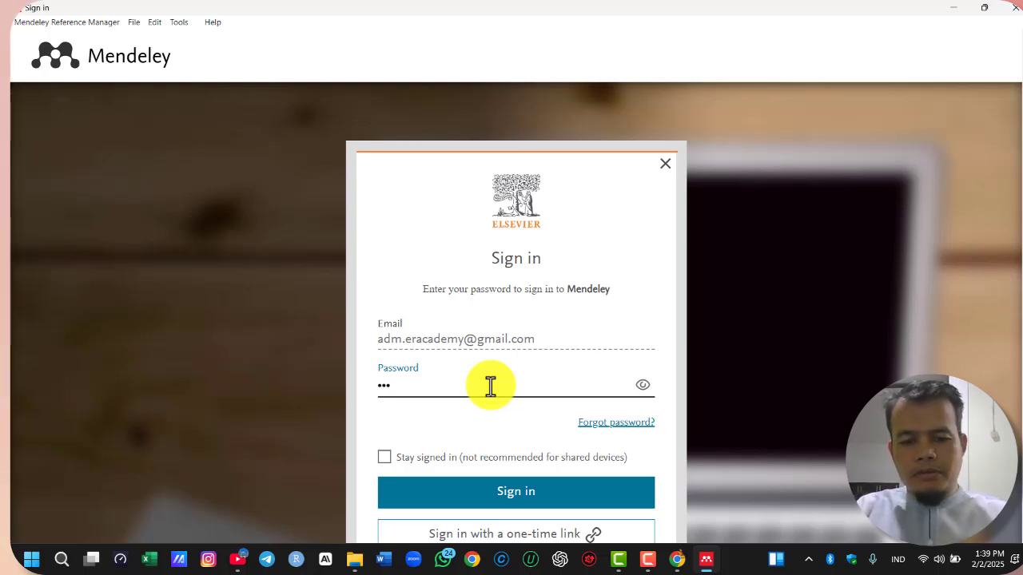
text(a)
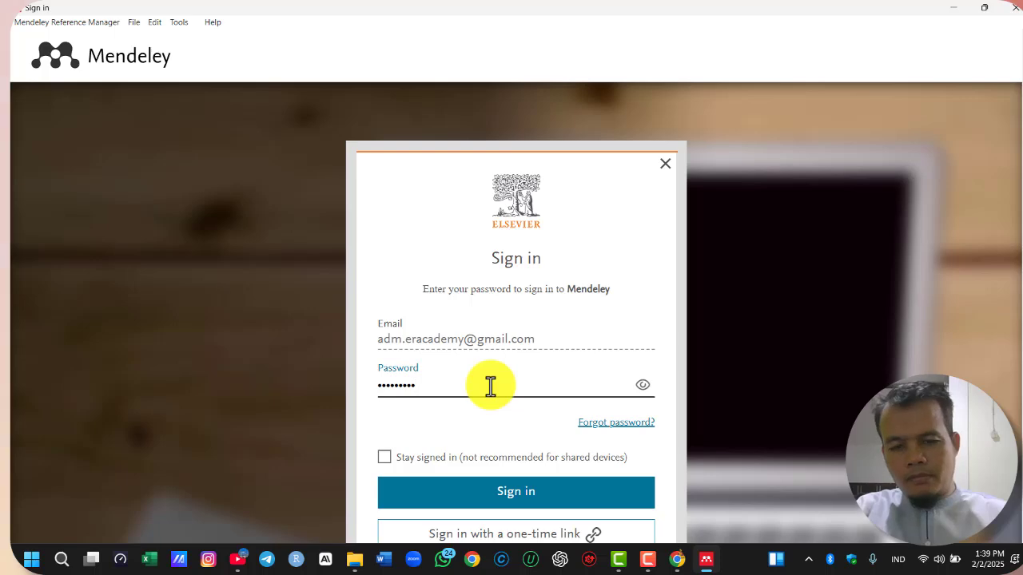
click(384, 459)
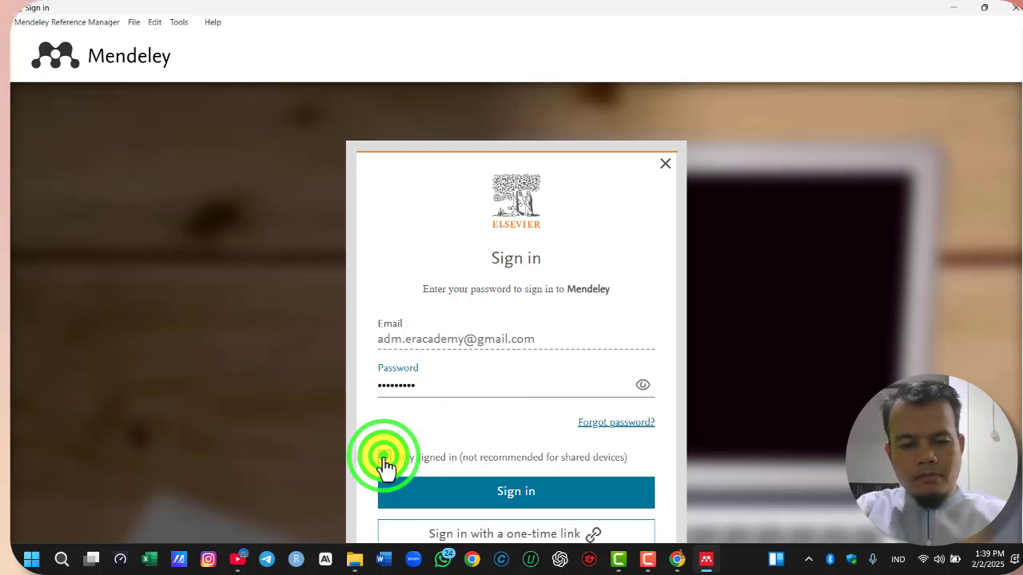
scroll(517, 430, down, 2)
scroll(655, 464, up, 2)
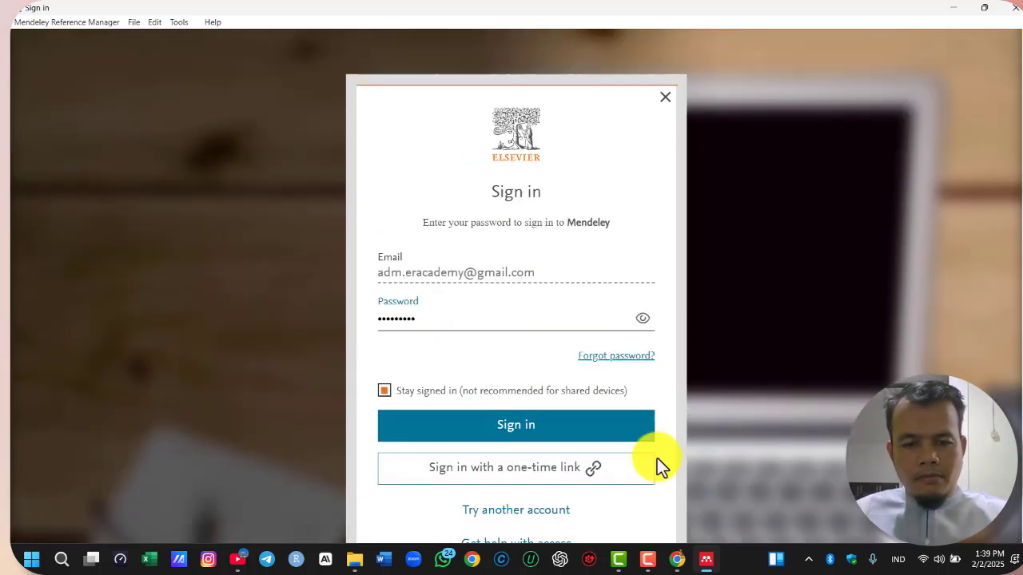
click(503, 493)
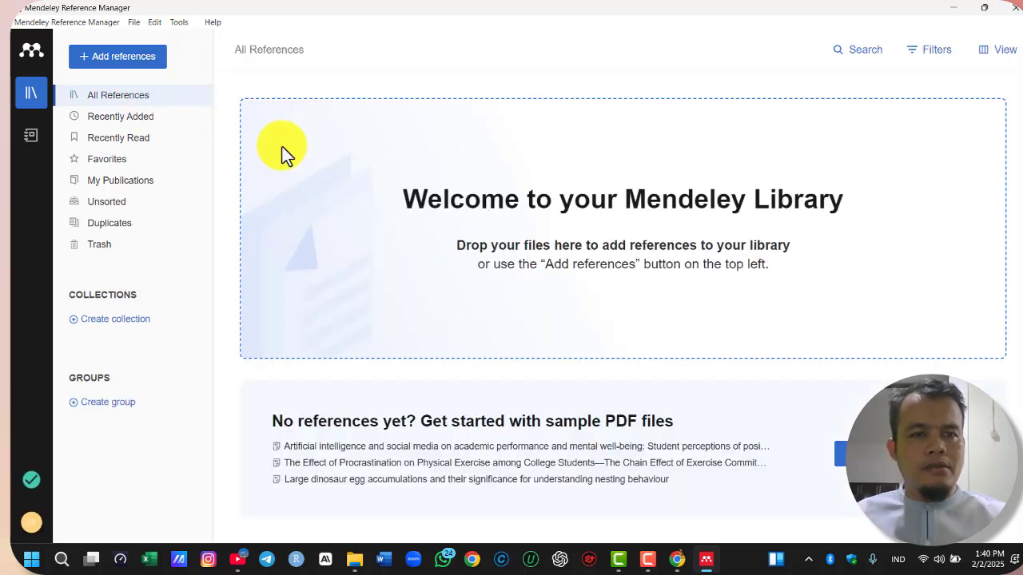
Dismiss the welcome tour and open the Mendeley Web Importer installation page
click(183, 25)
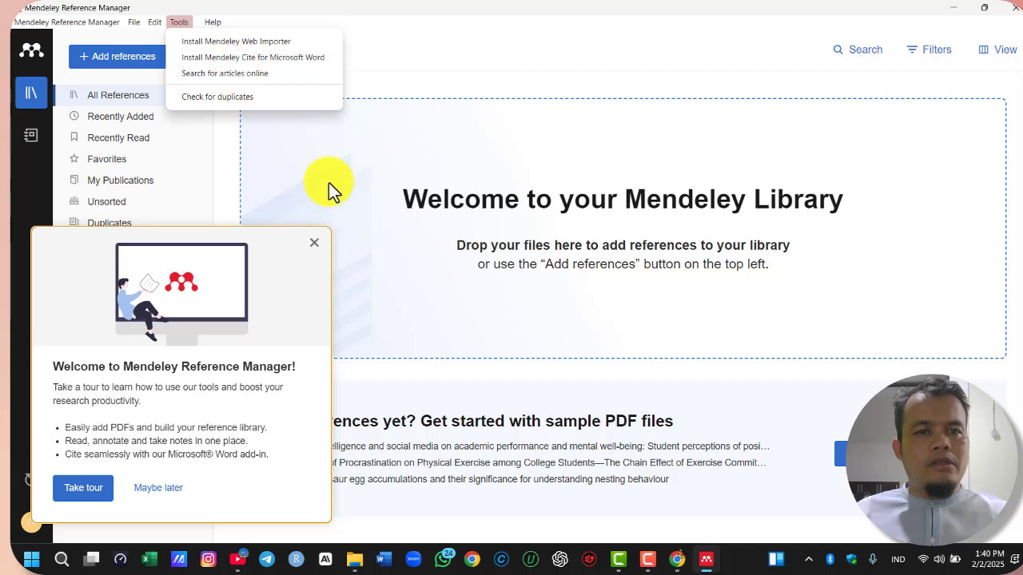
click(313, 243)
click(179, 21)
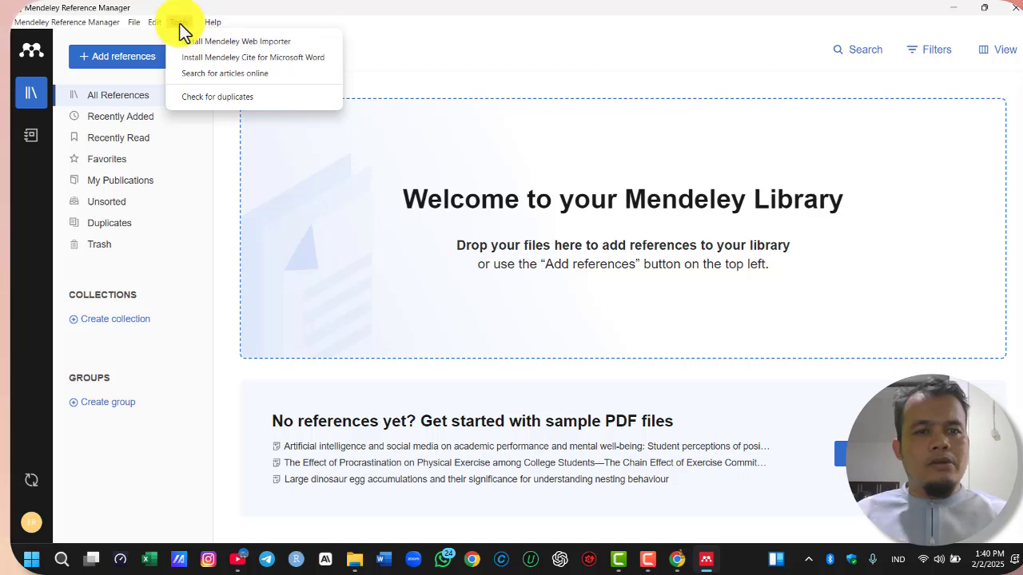
click(231, 41)
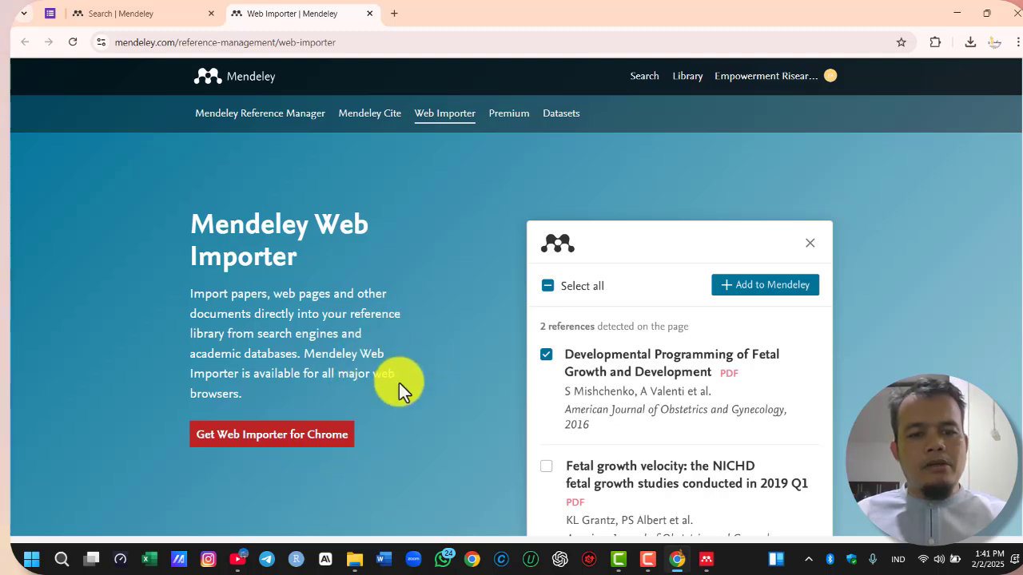
Get Web Importer for Chrome and add the Mendeley Web Importer extension to the browser
scroll(404, 378, down, 1)
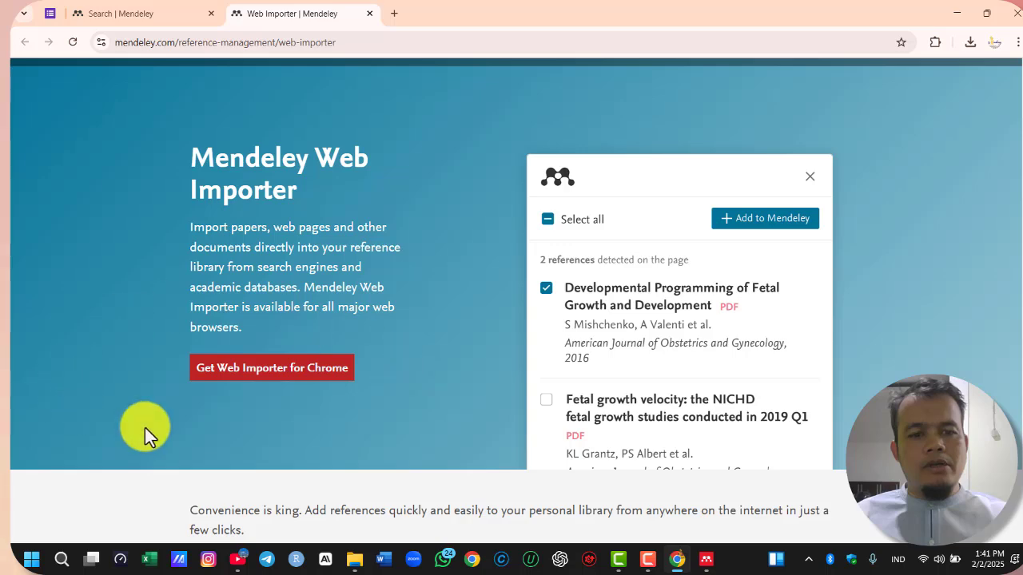
scroll(304, 292, up, 1)
scroll(312, 369, down, 1)
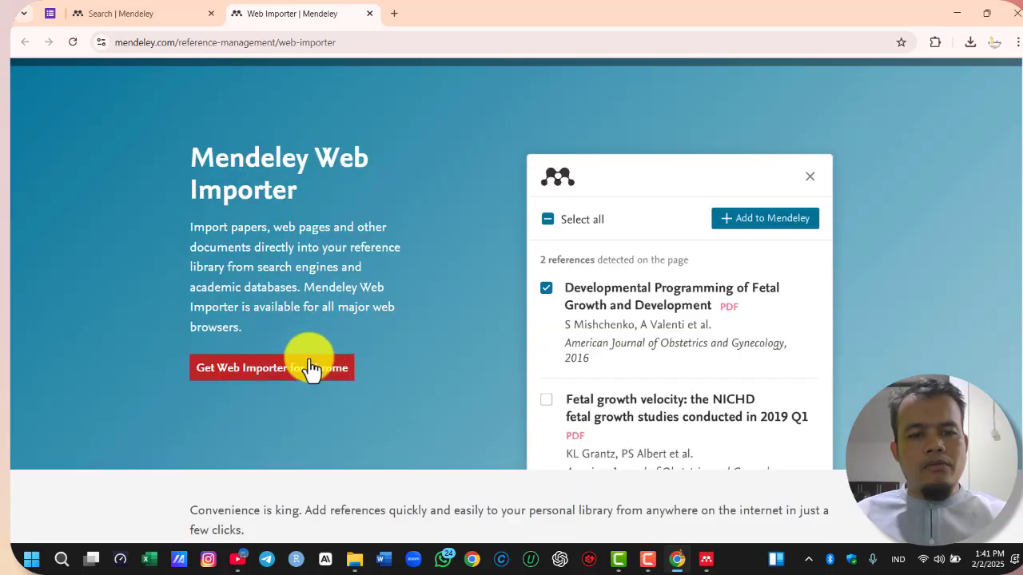
scroll(308, 325, up, 1)
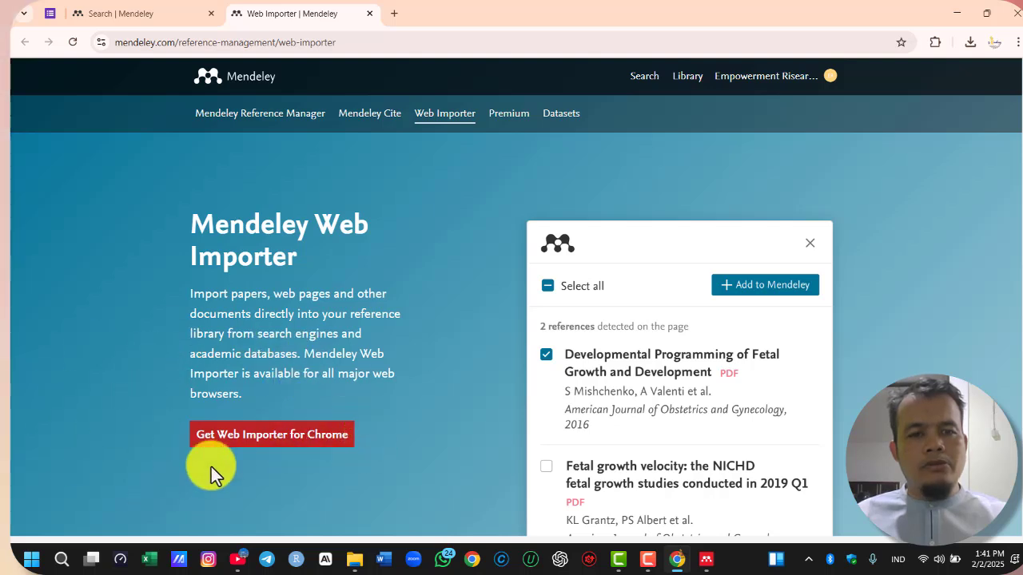
scroll(207, 464, down, 1)
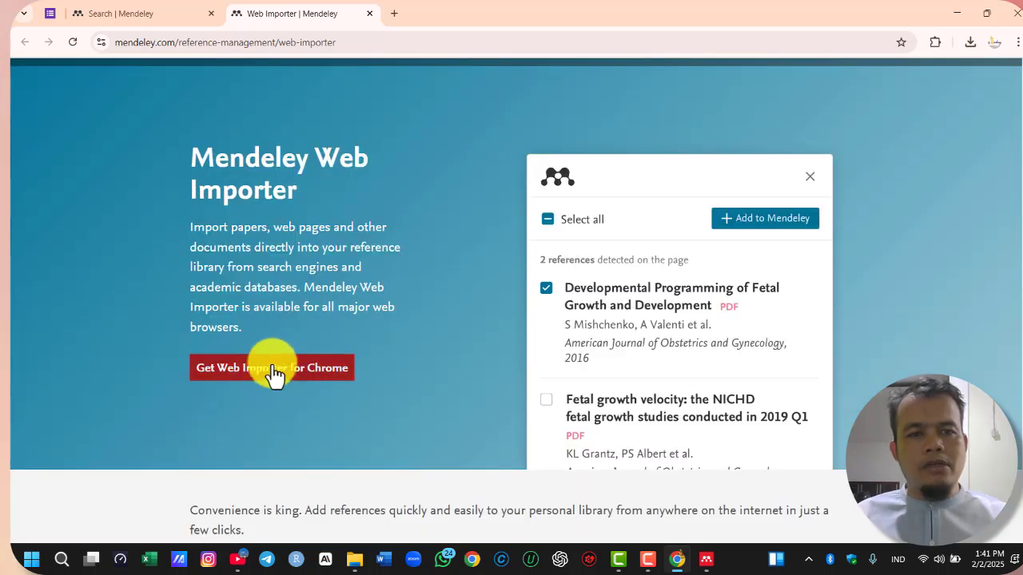
click(262, 369)
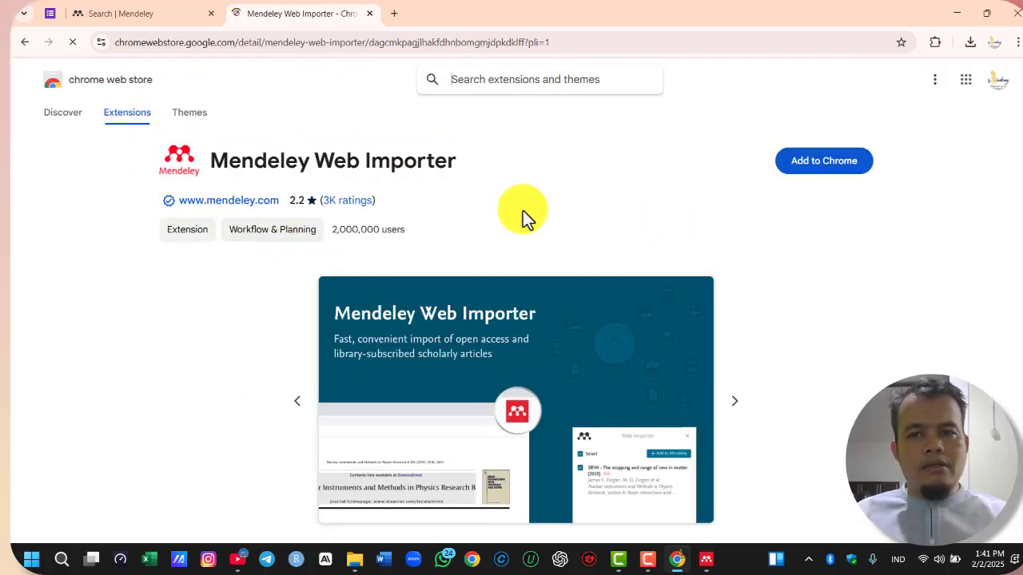
click(830, 168)
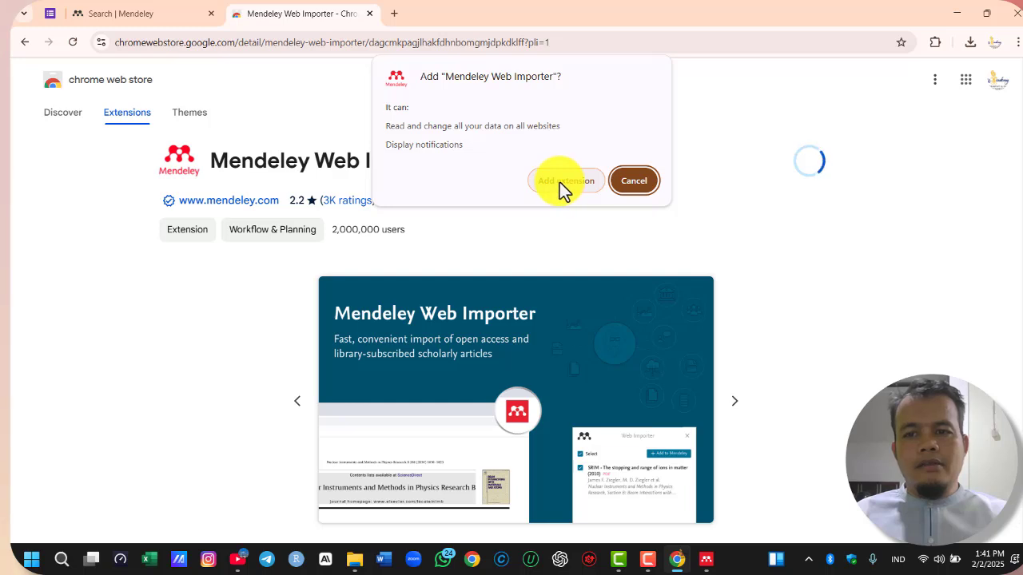
click(557, 182)
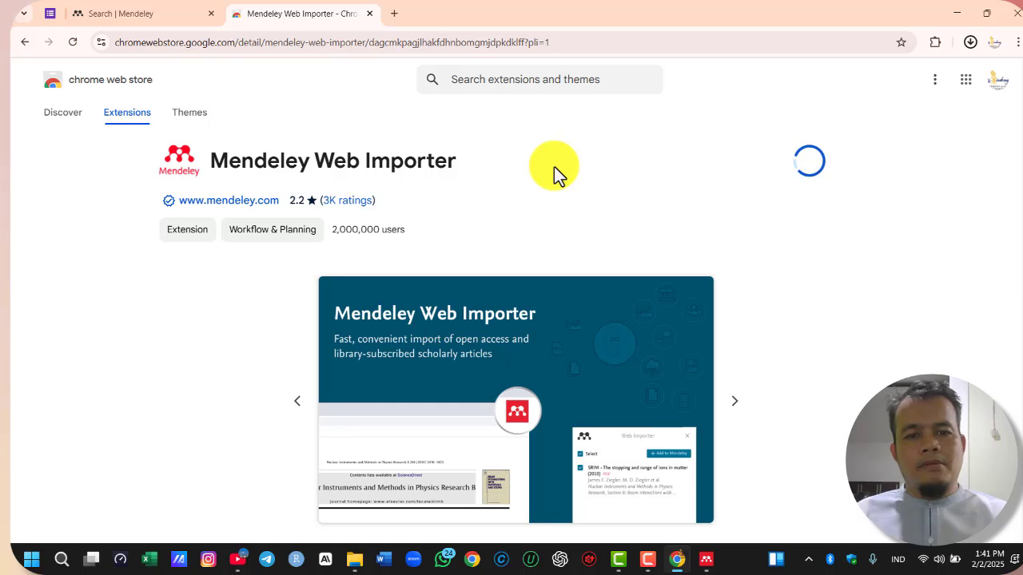
Check the browser's installed extensions and pin Mendeley Web Importer
click(934, 42)
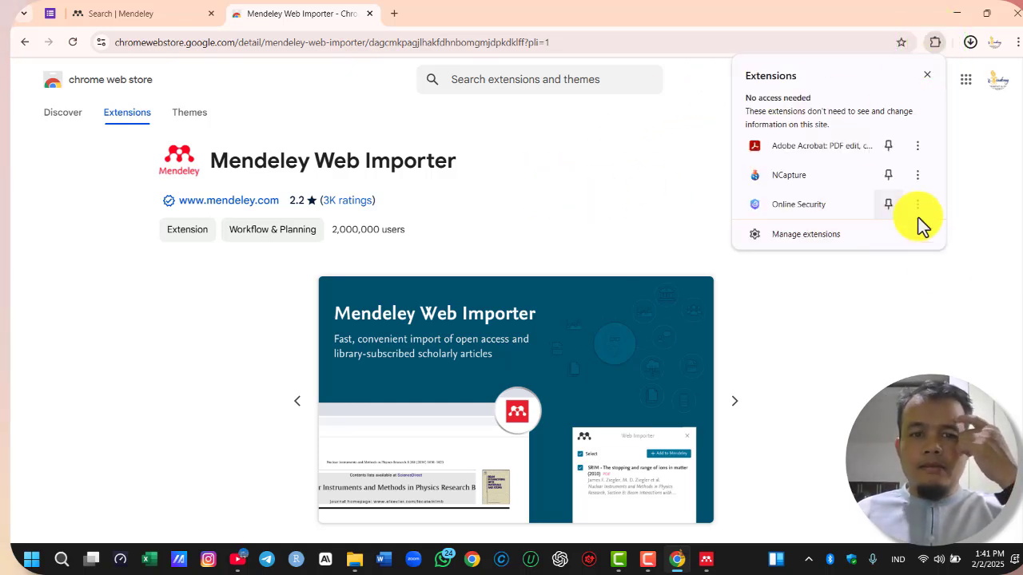
click(564, 174)
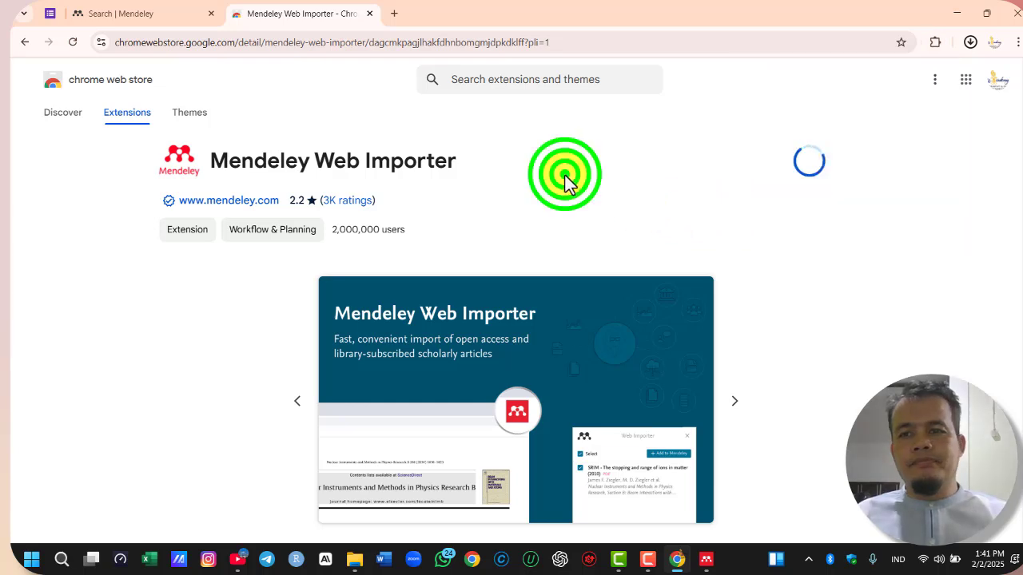
click(934, 42)
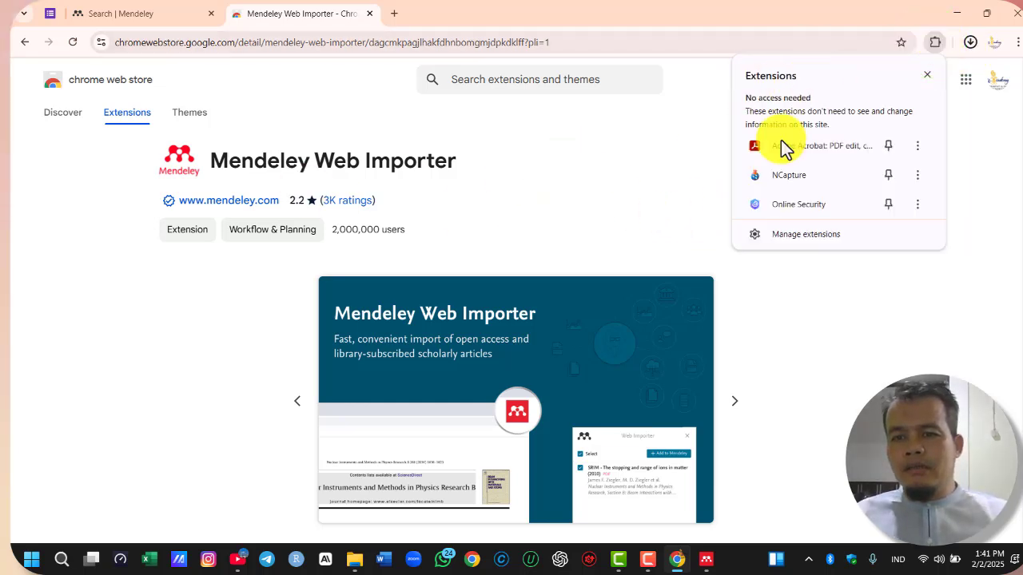
click(605, 148)
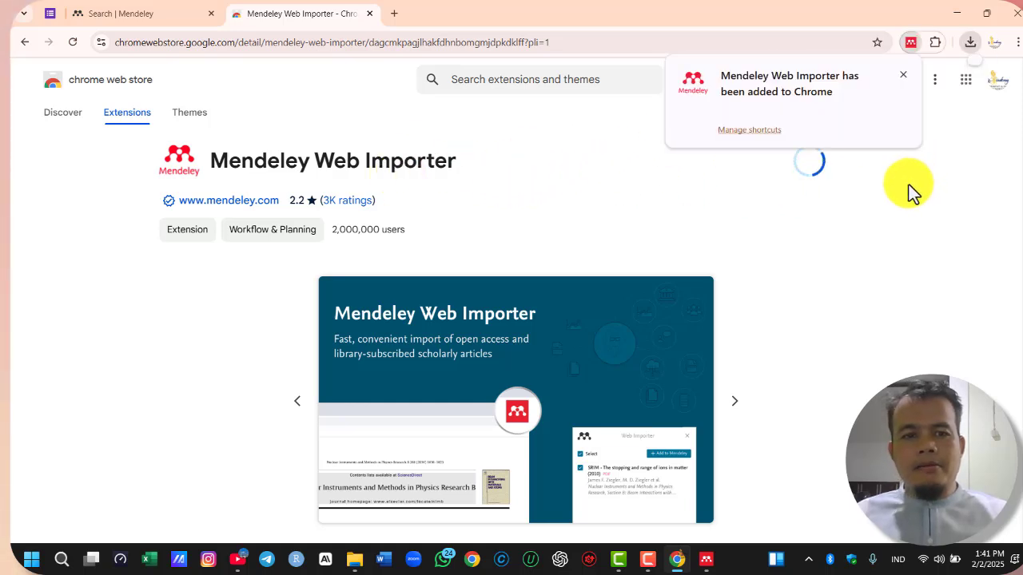
click(958, 229)
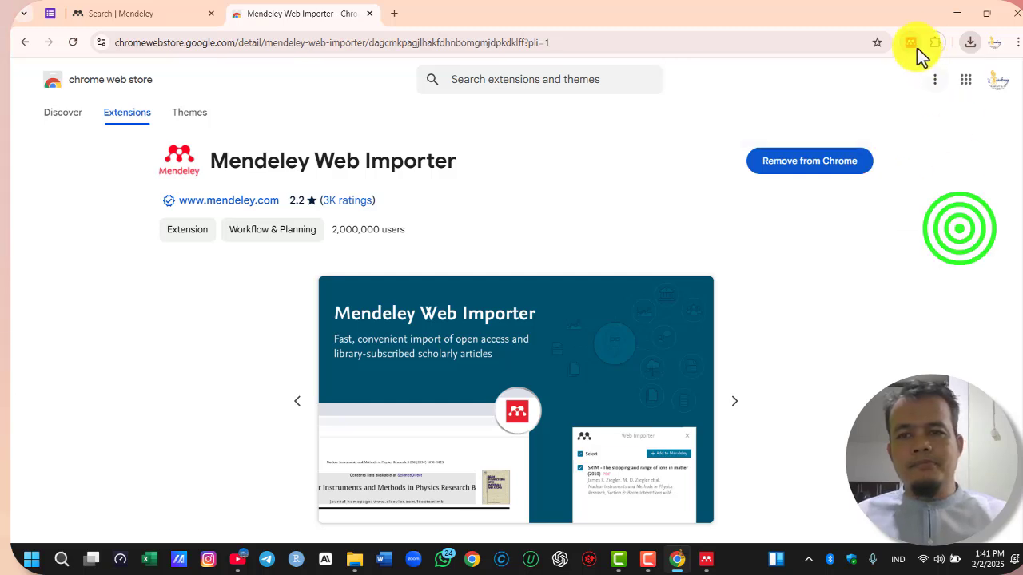
click(933, 44)
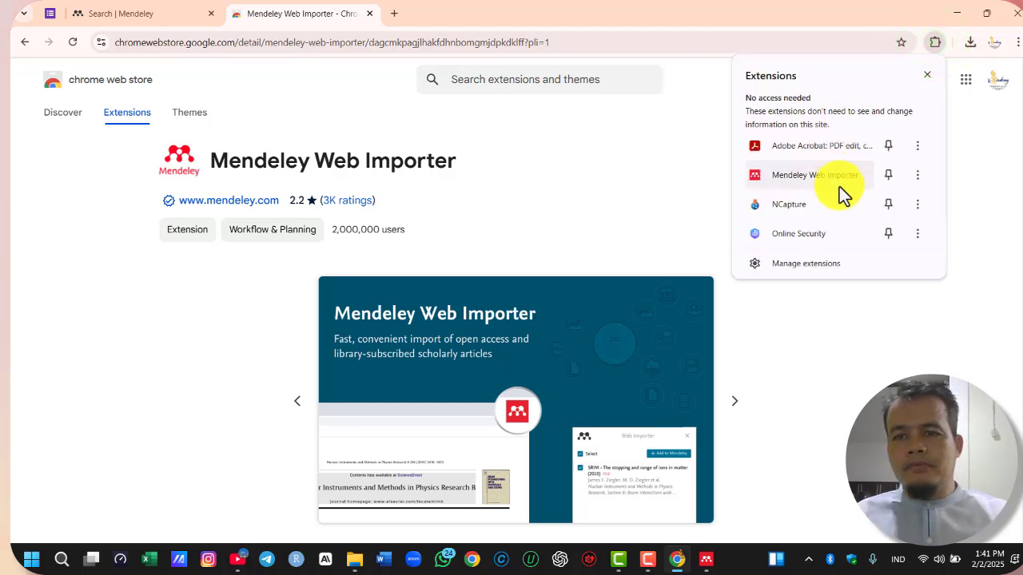
click(888, 176)
click(620, 165)
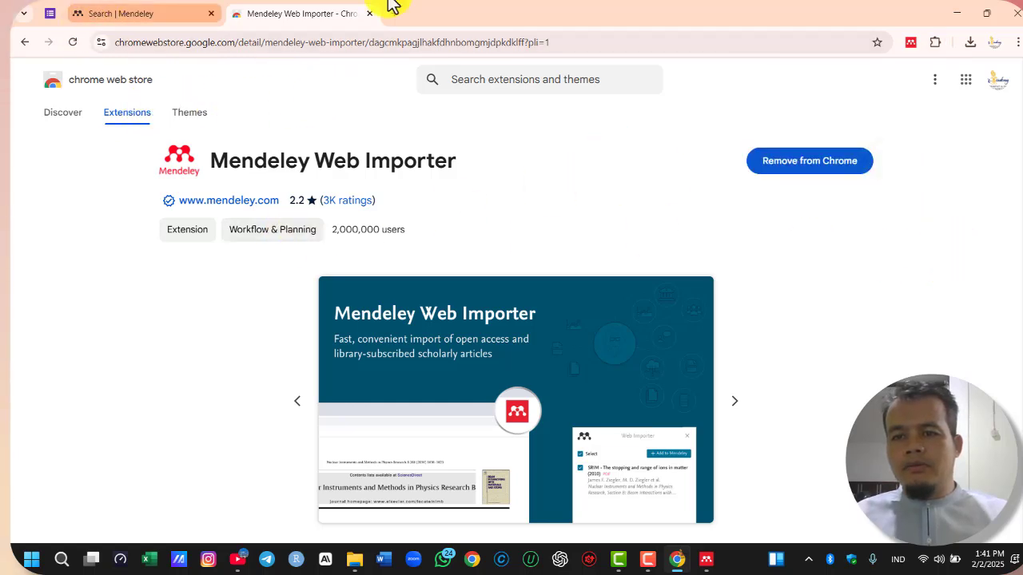
Close the extension's store page, minimize the browser, and create a blank document in Word
click(368, 18)
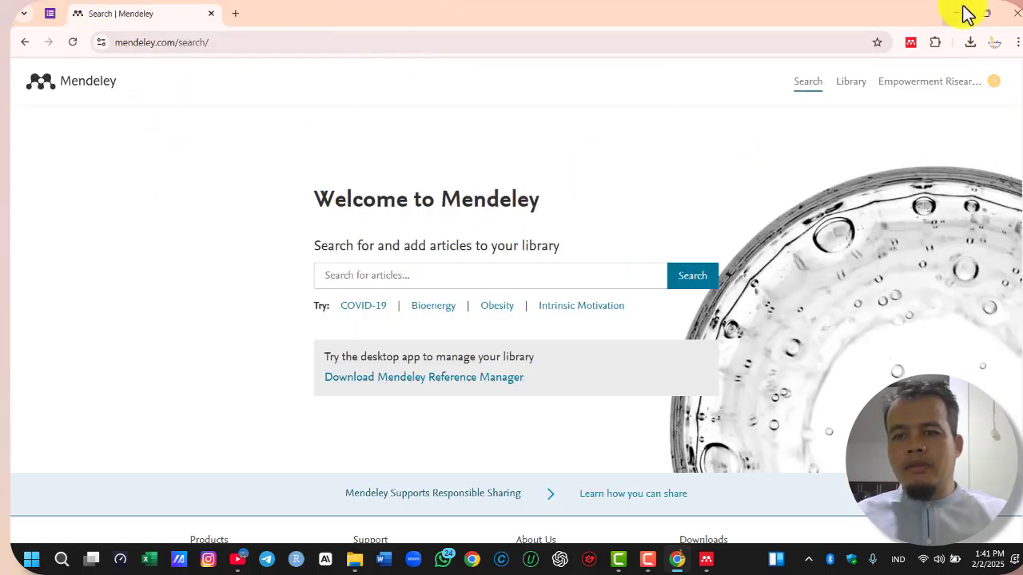
click(956, 14)
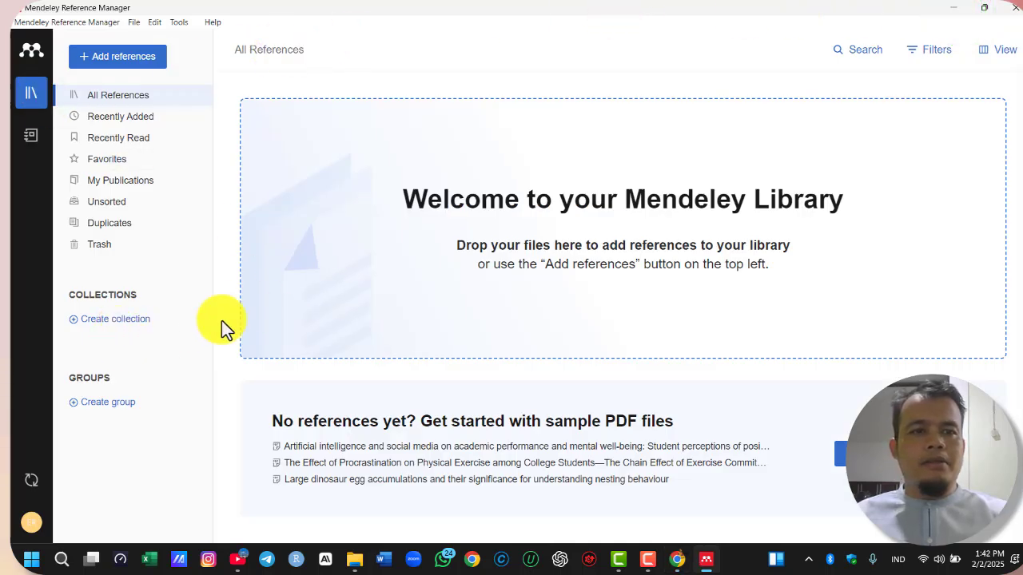
click(385, 561)
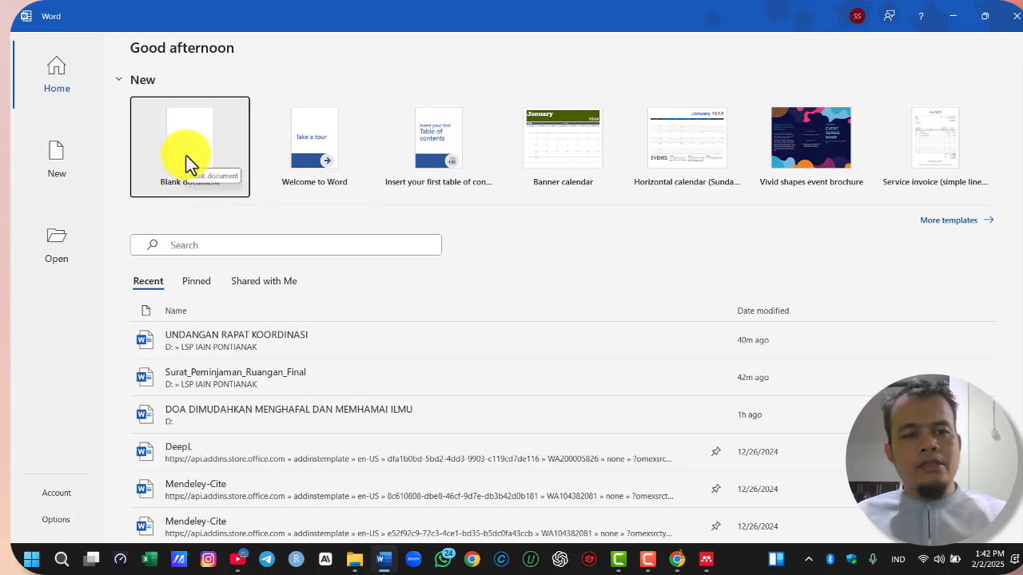
click(189, 158)
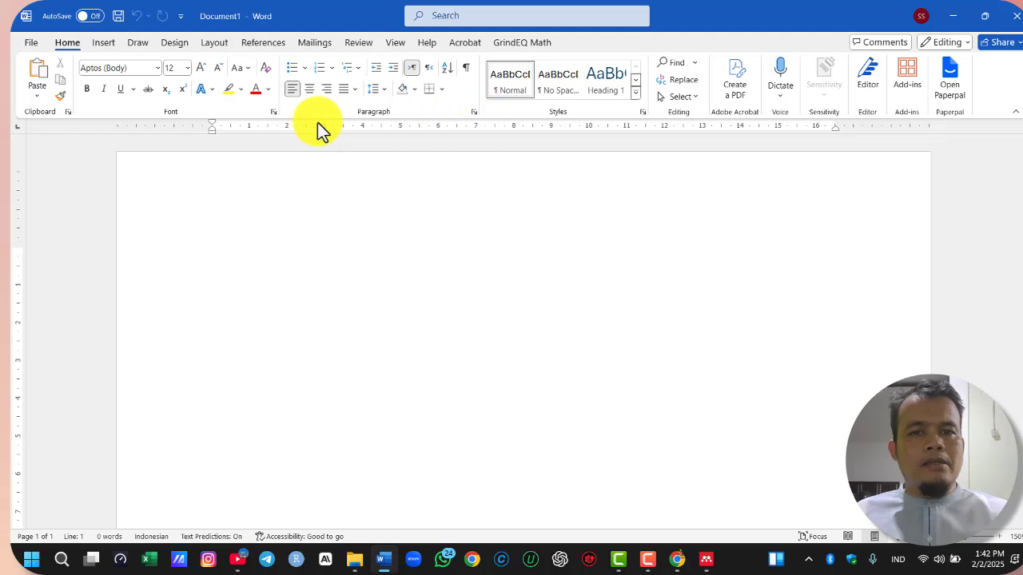
Open the Office Add-ins store from the blank document and search it for mendeley
click(31, 42)
click(29, 44)
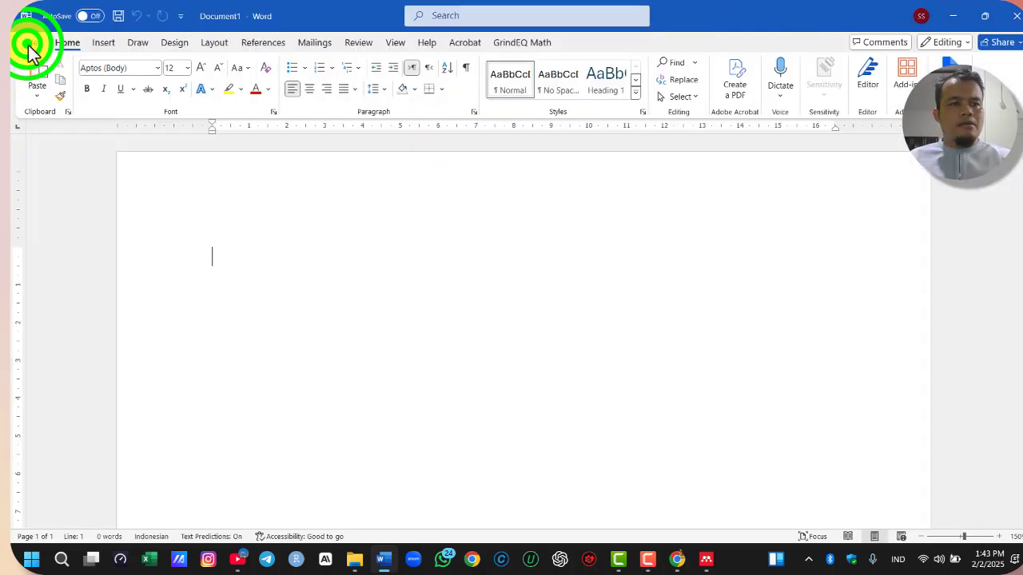
click(30, 42)
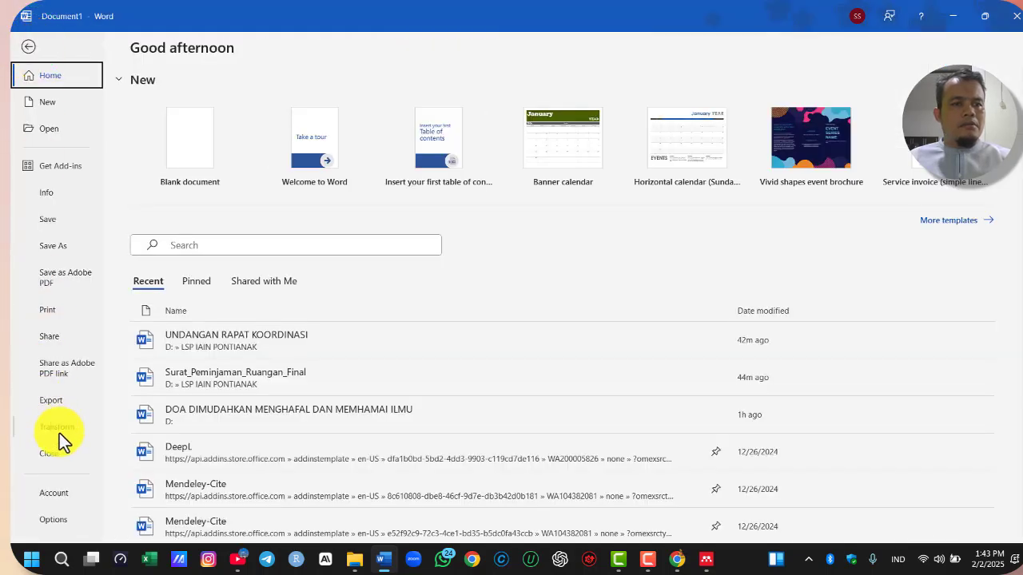
click(59, 168)
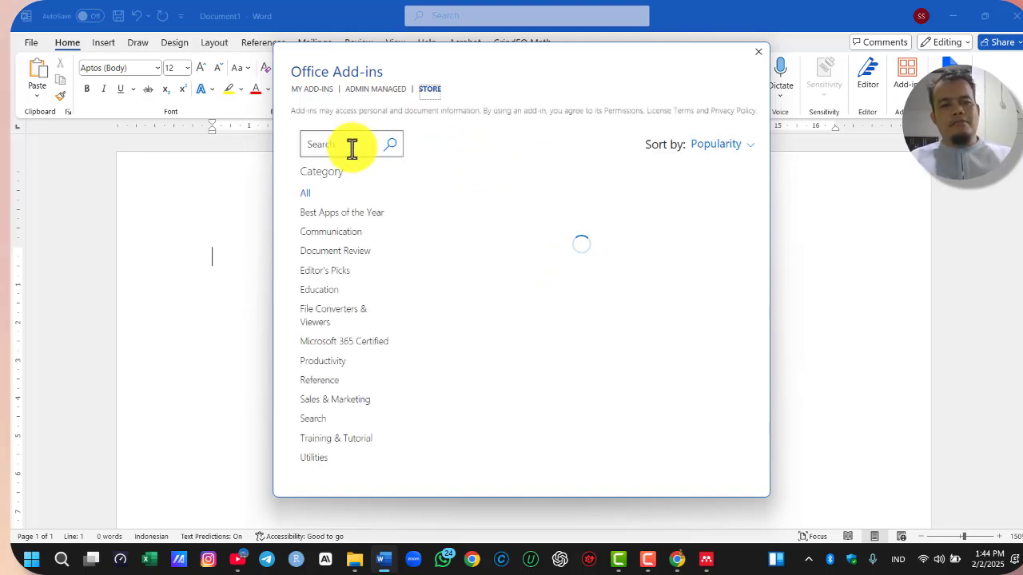
click(350, 149)
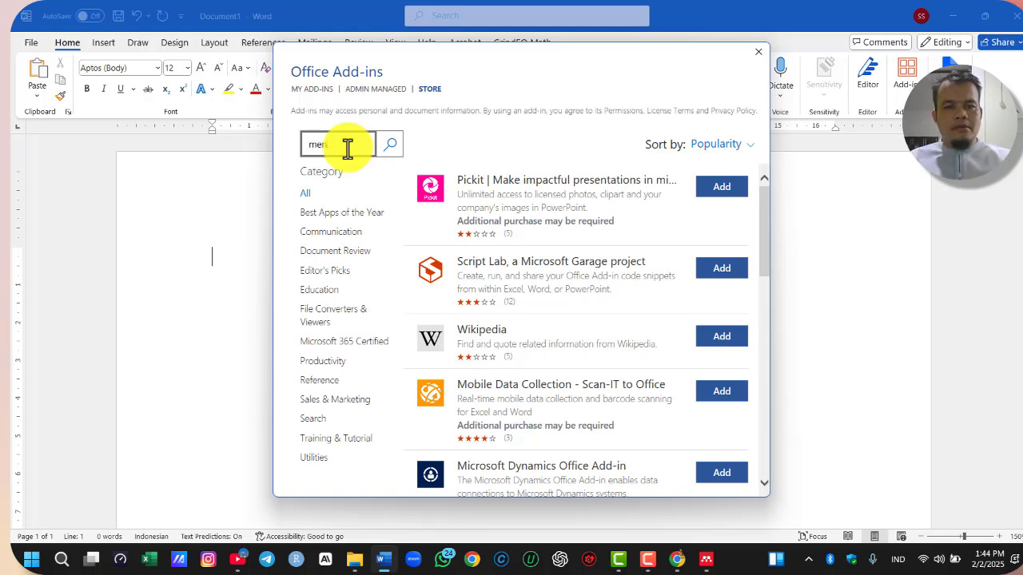
text(mendeley)
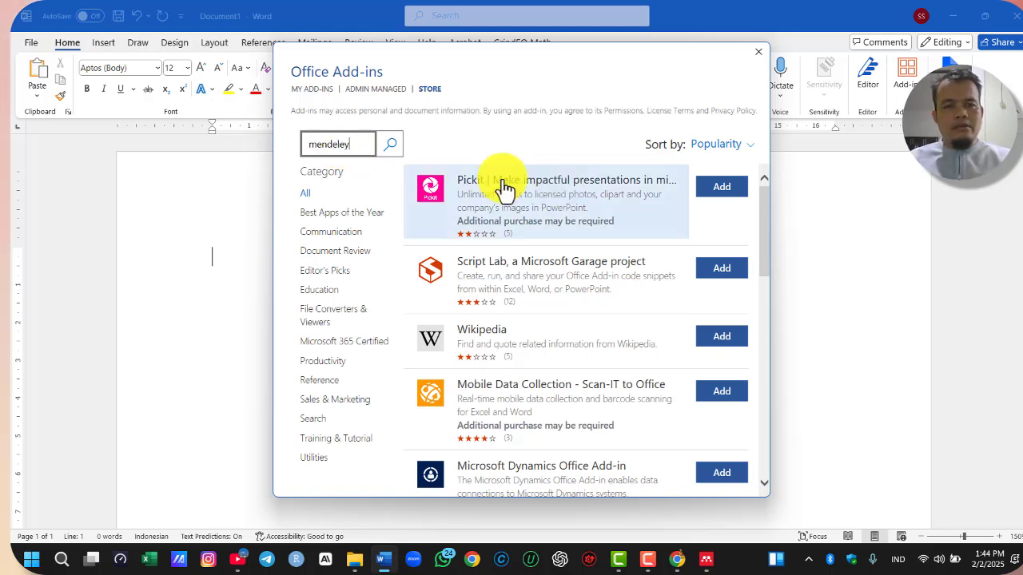
click(393, 148)
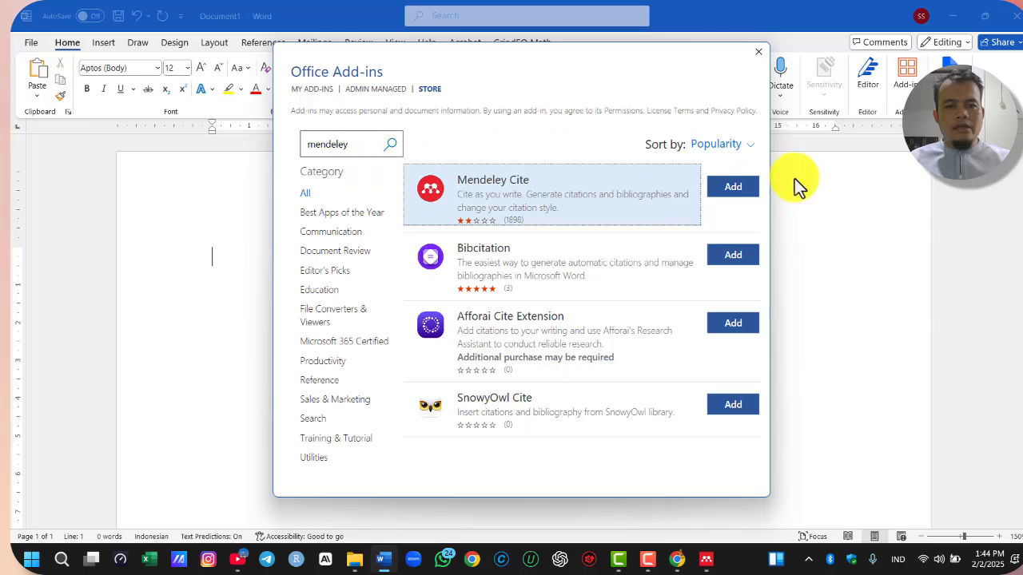
Add the Mendeley Cite add-in, accept its license terms, then close and reopen its pane
click(736, 190)
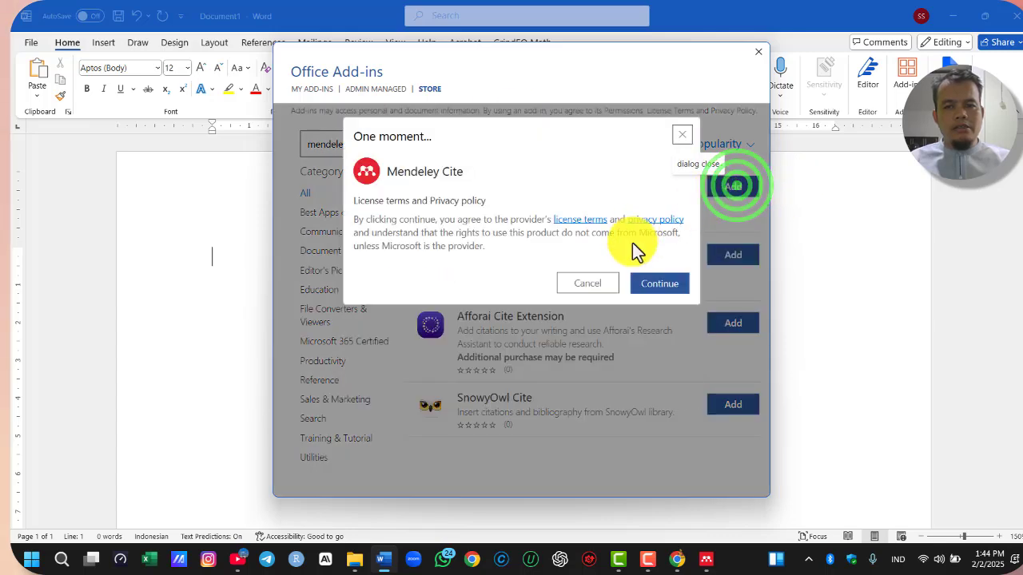
click(660, 282)
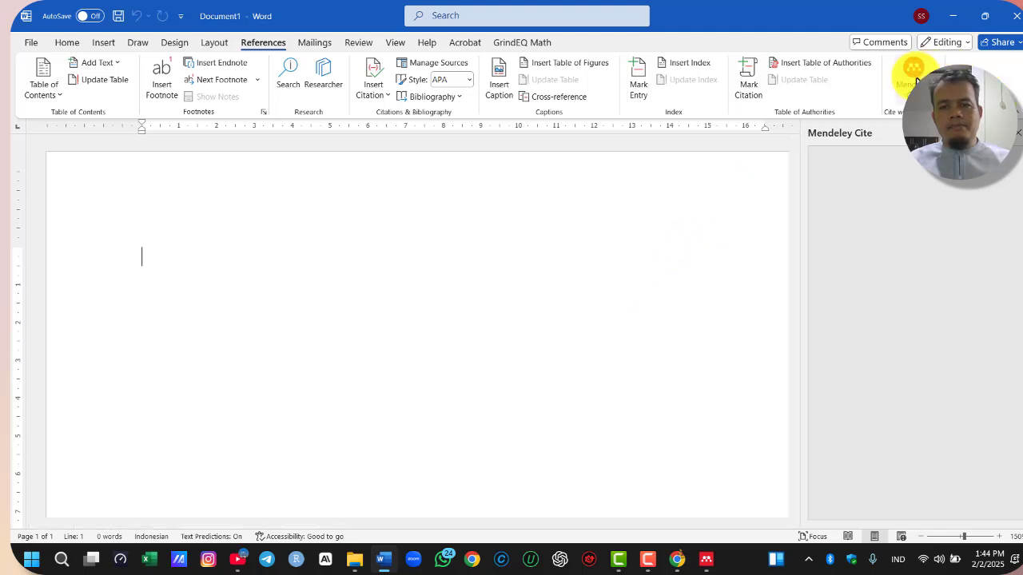
click(1022, 133)
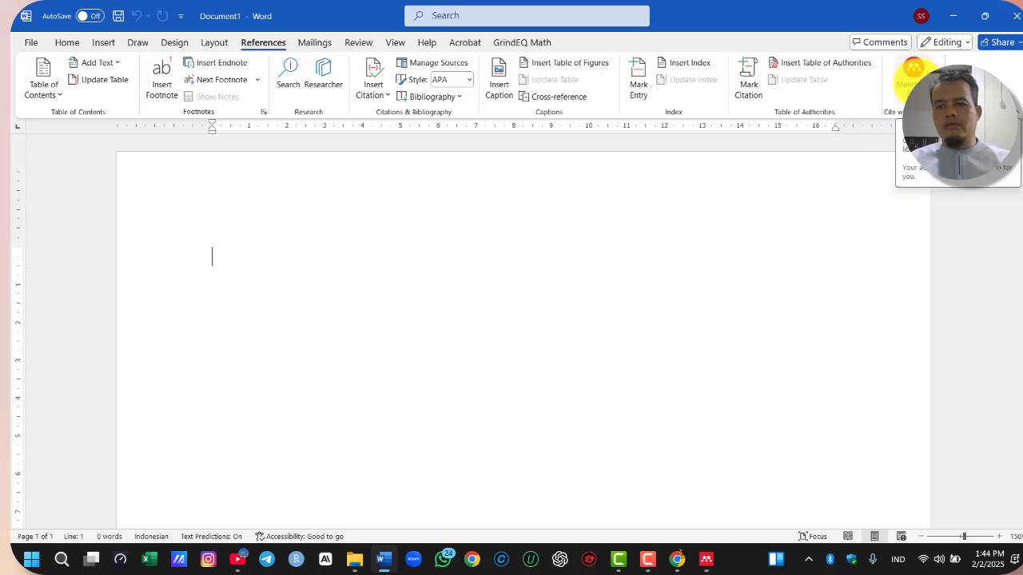
click(913, 76)
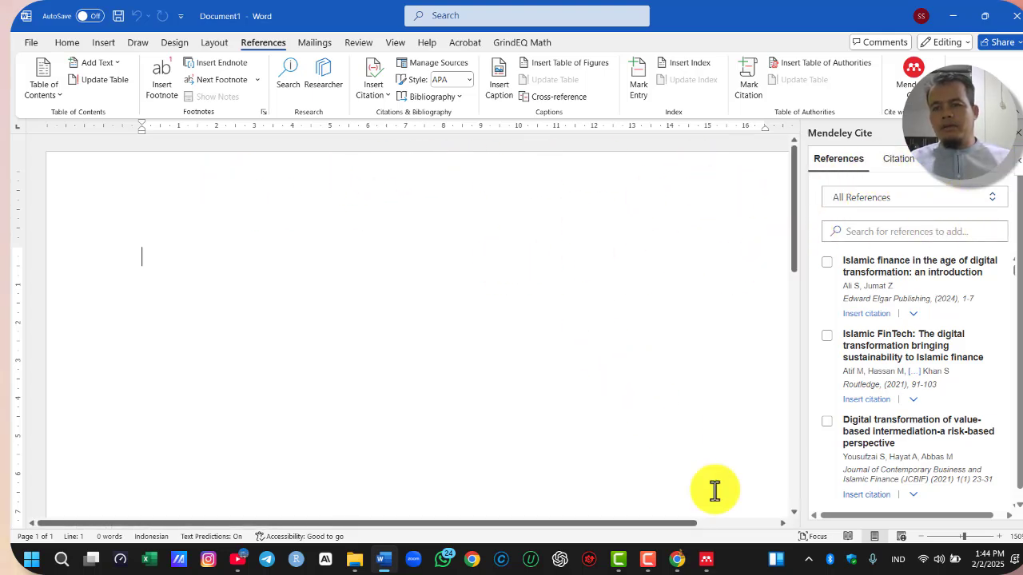
Switch to Mendeley Reference Manager, synchronize the library, and close the program
click(707, 559)
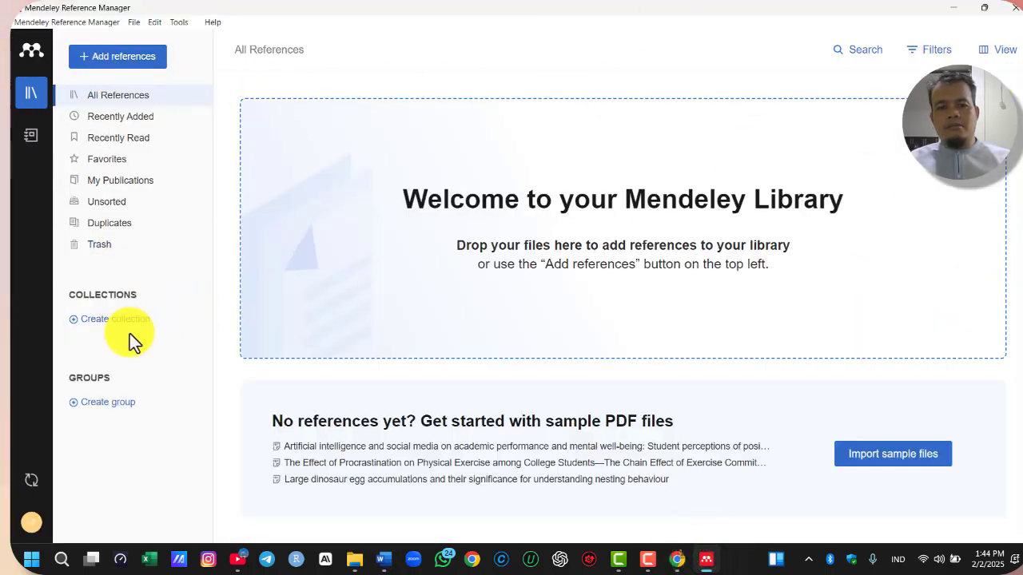
click(31, 479)
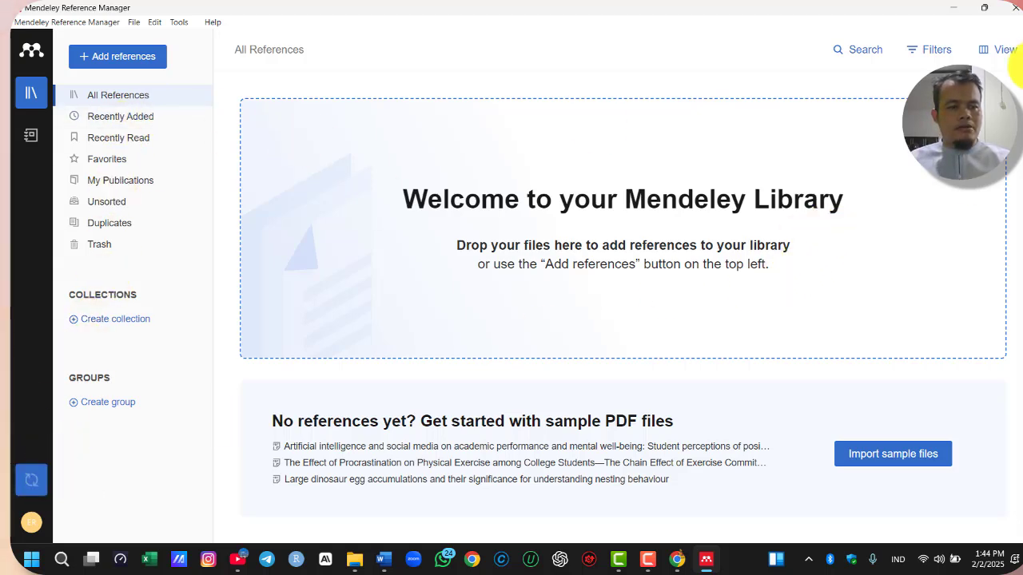
click(1011, 9)
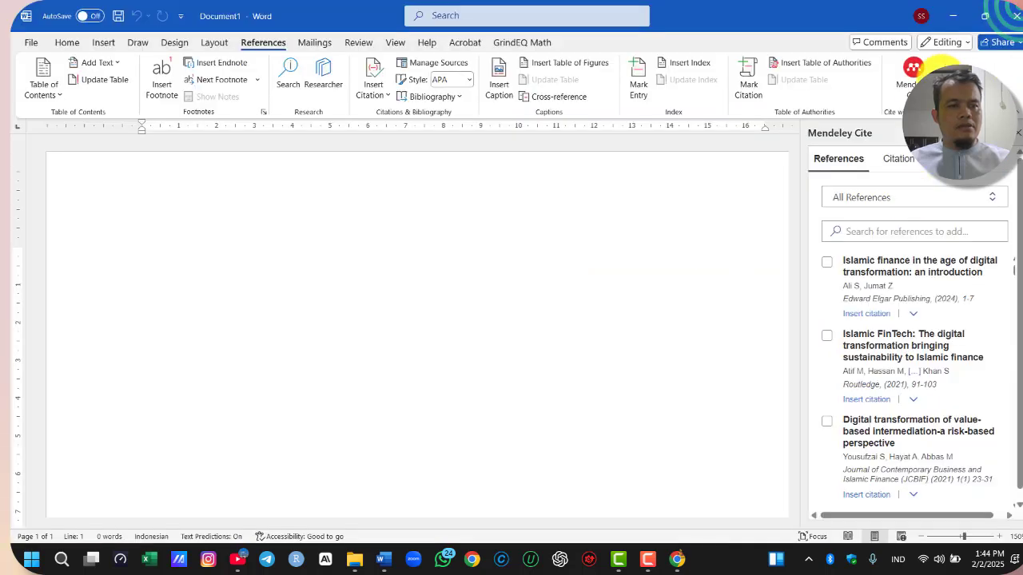
Examine Mendeley Cite's reference list, citation settings, and additional options for merging citations and inserting a bibliography
click(913, 76)
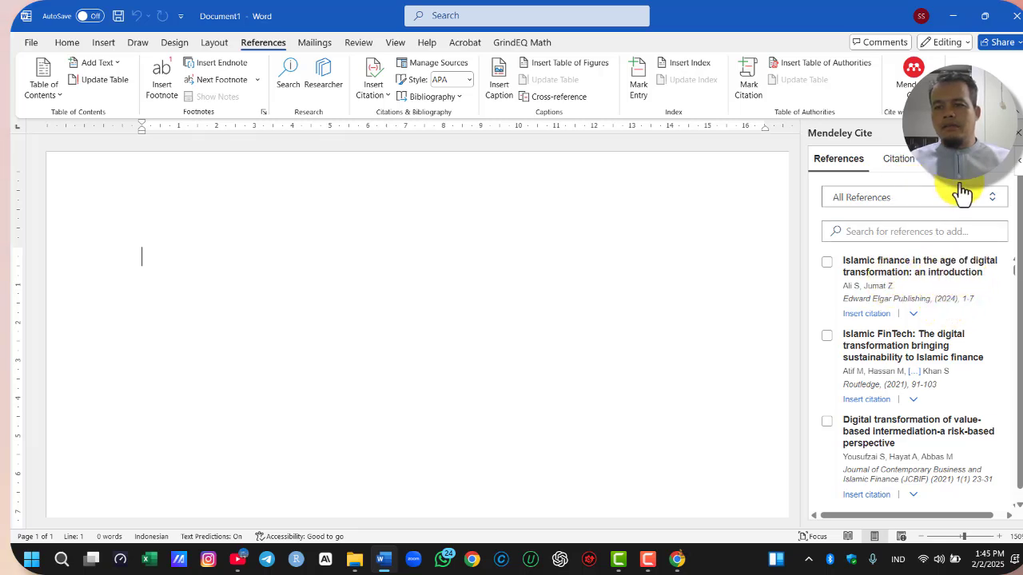
click(905, 164)
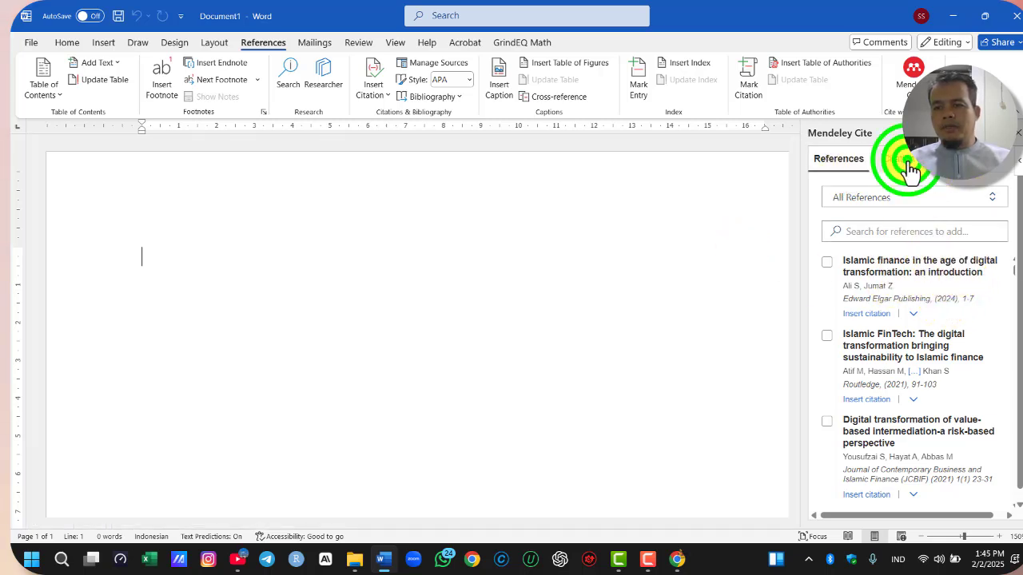
click(839, 163)
scroll(995, 304, down, 10)
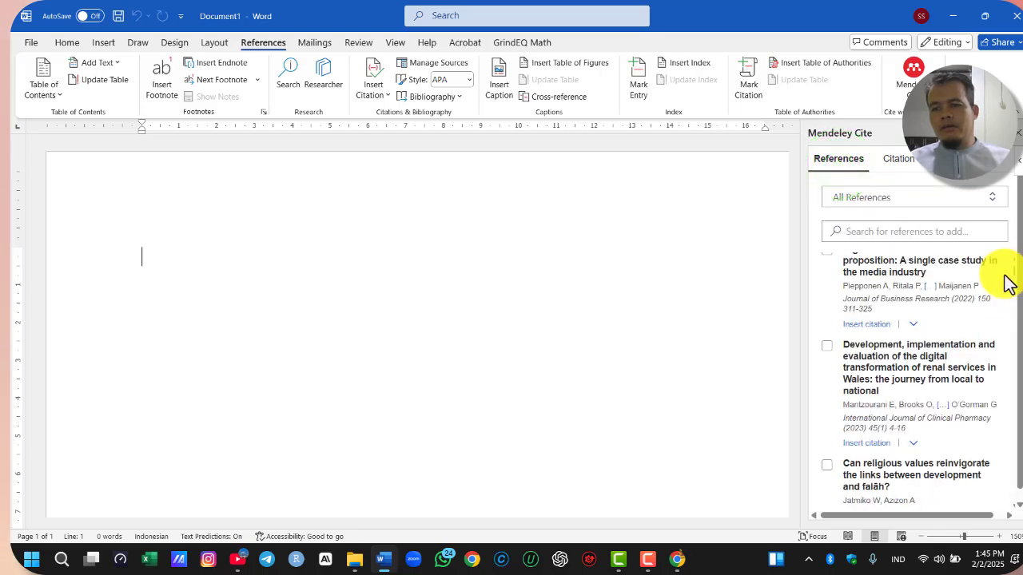
scroll(995, 304, up, 5)
click(980, 178)
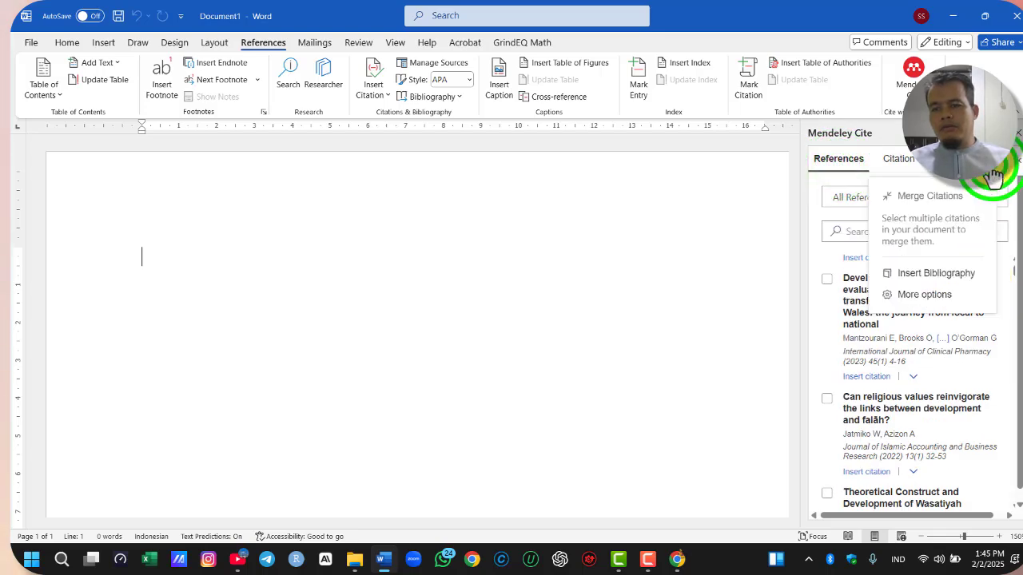
click(908, 80)
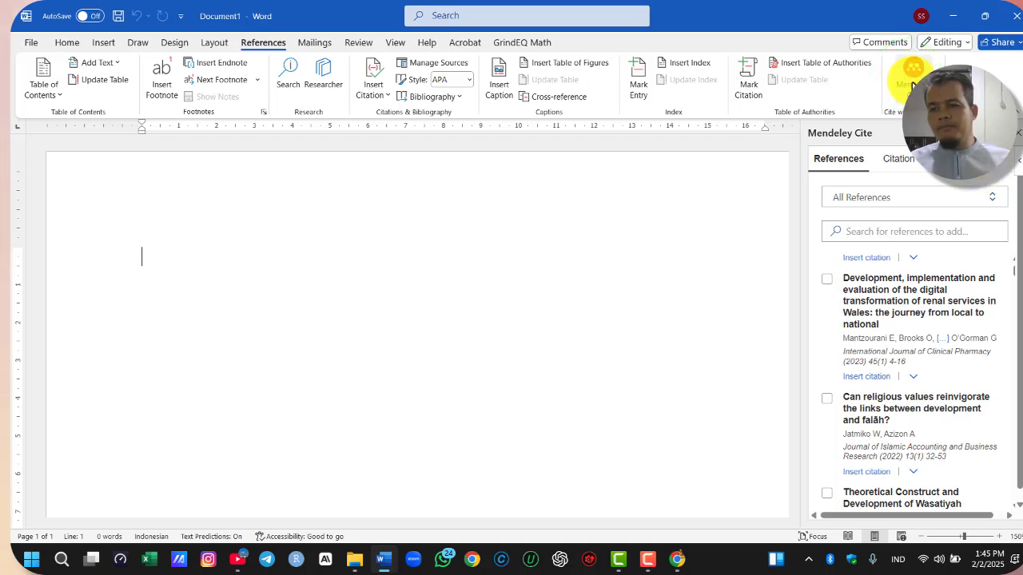
scroll(943, 352, down, 5)
scroll(951, 297, up, 3)
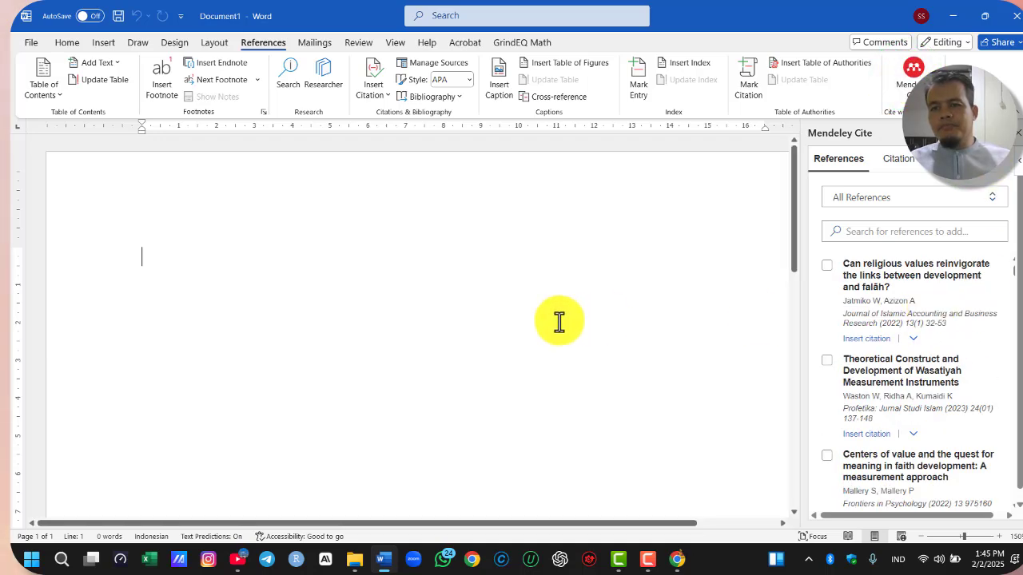
Write a numbered list in the document: Melalui google scholar, Input Manual, Web importer, Menggunakan D.O.I
click(401, 233)
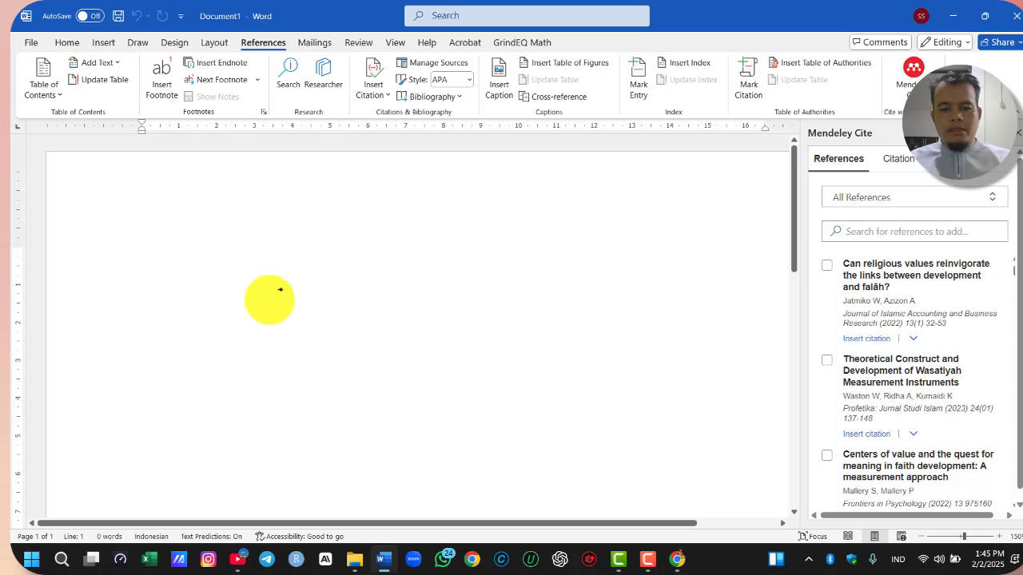
text(1. Melalui google scholar)
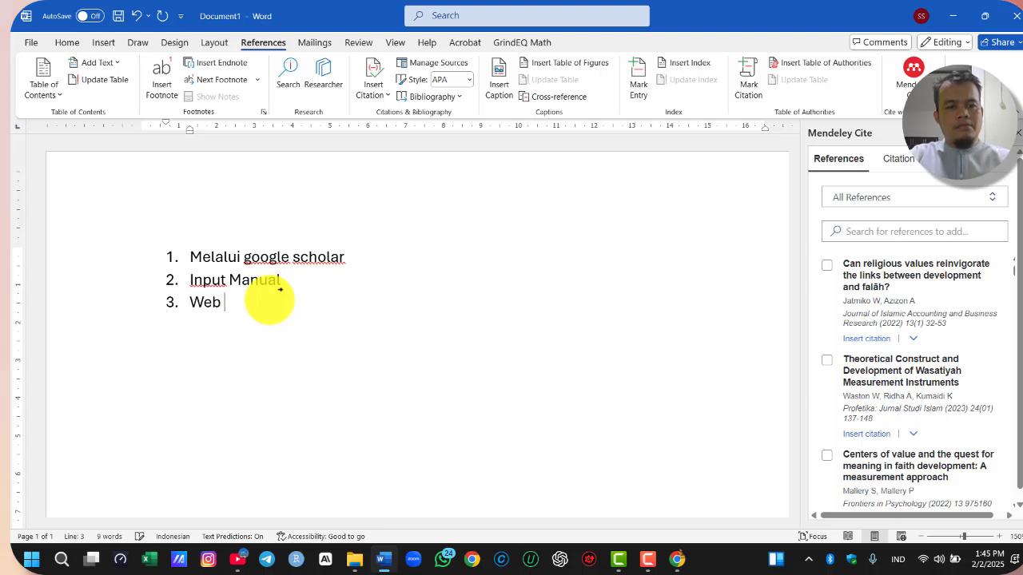
text(nm)
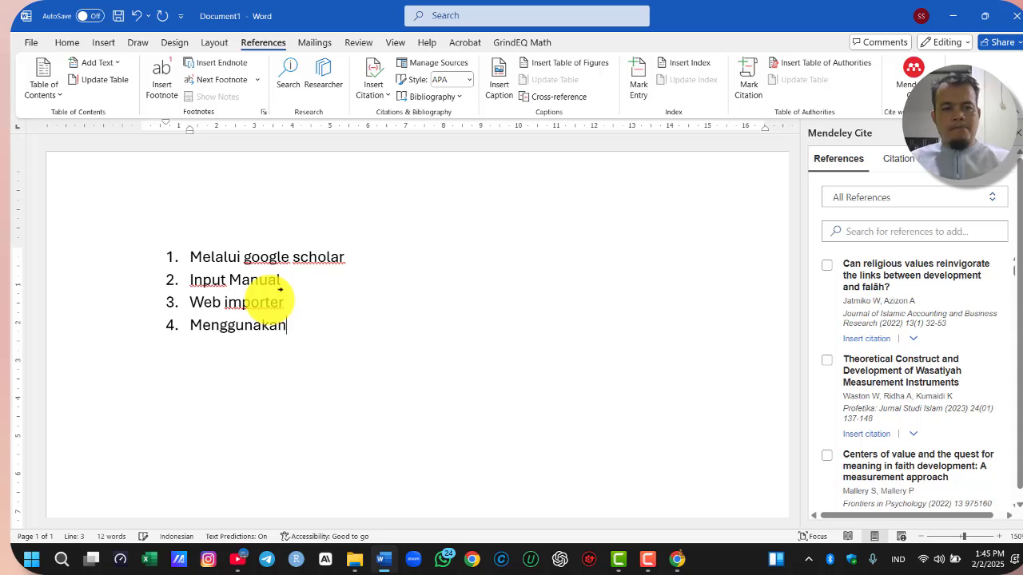
text(D.O.I)
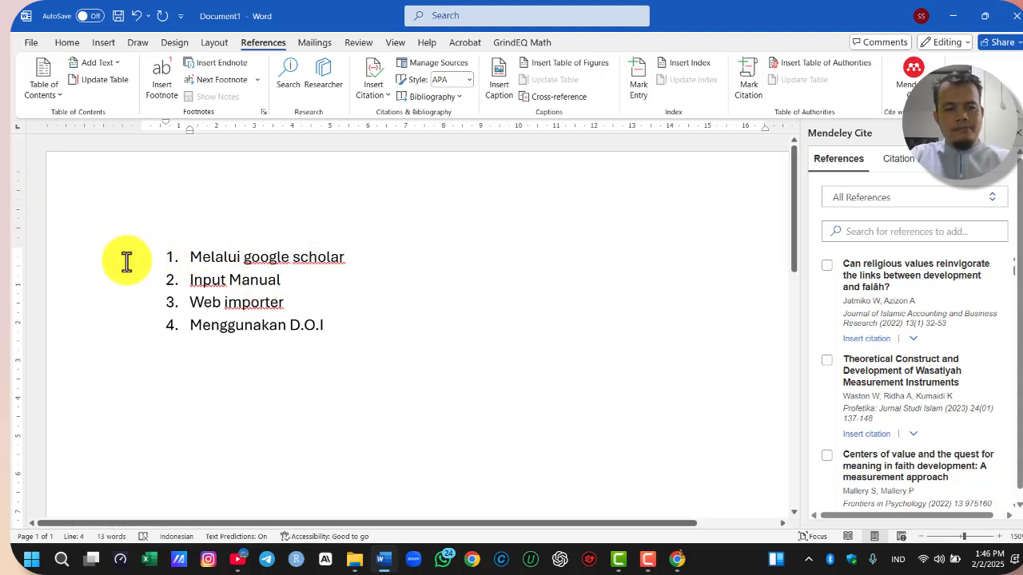
drag(127, 261, 136, 327)
click(493, 401)
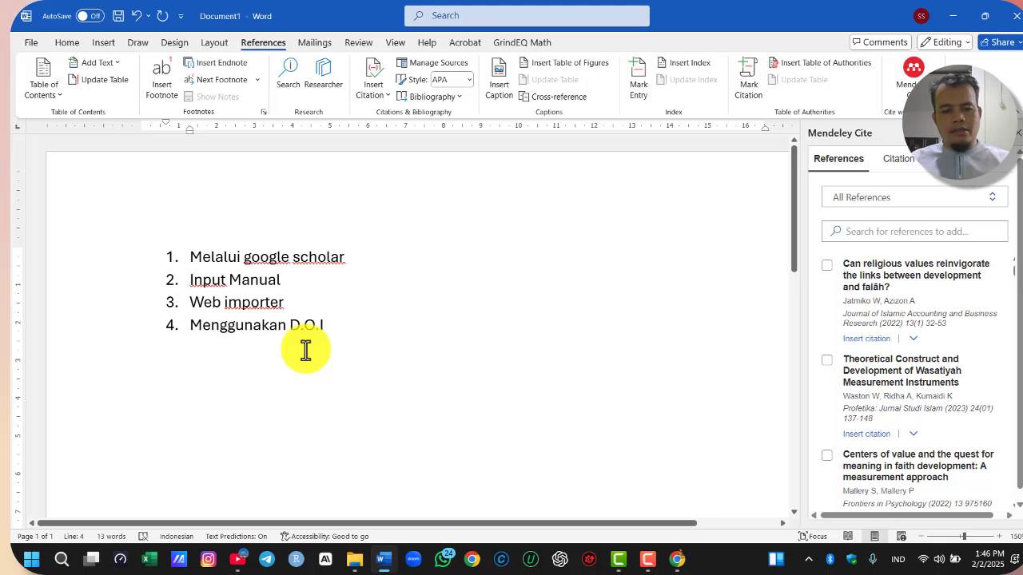
scroll(305, 350, up, 2)
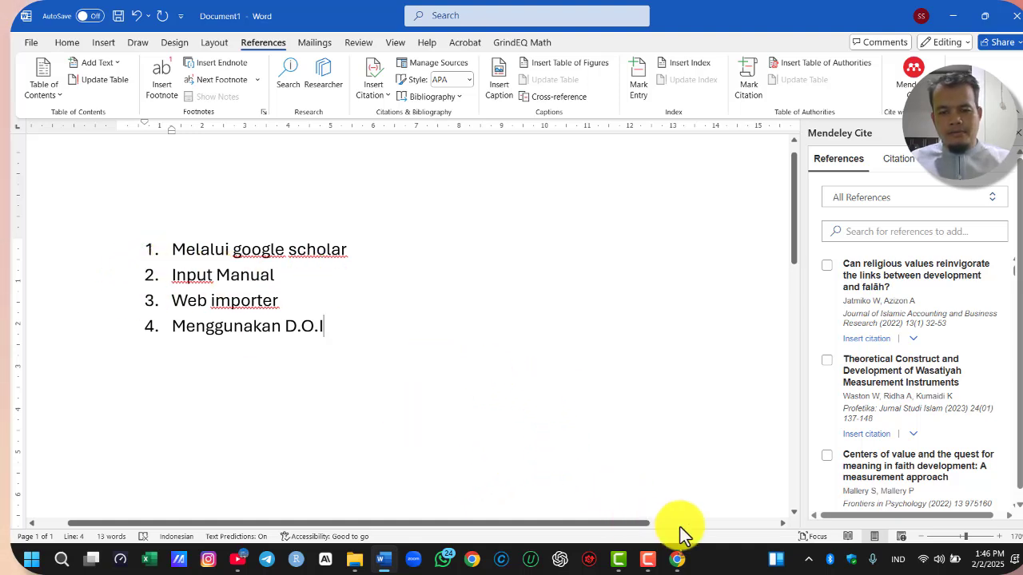
Switch to Chrome, search for SCHOLAR in a new tab, and open Google Scholar
click(677, 564)
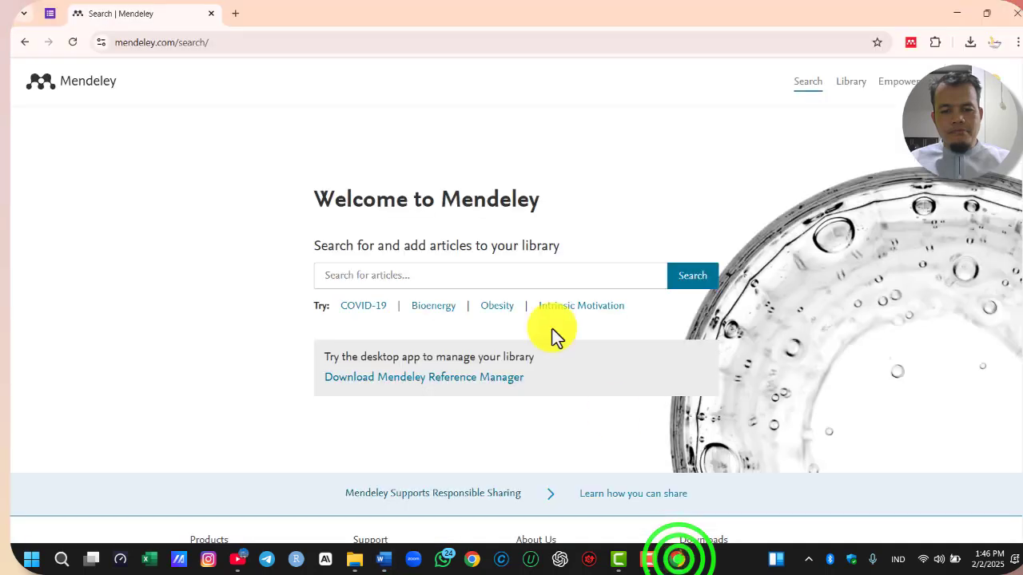
click(235, 18)
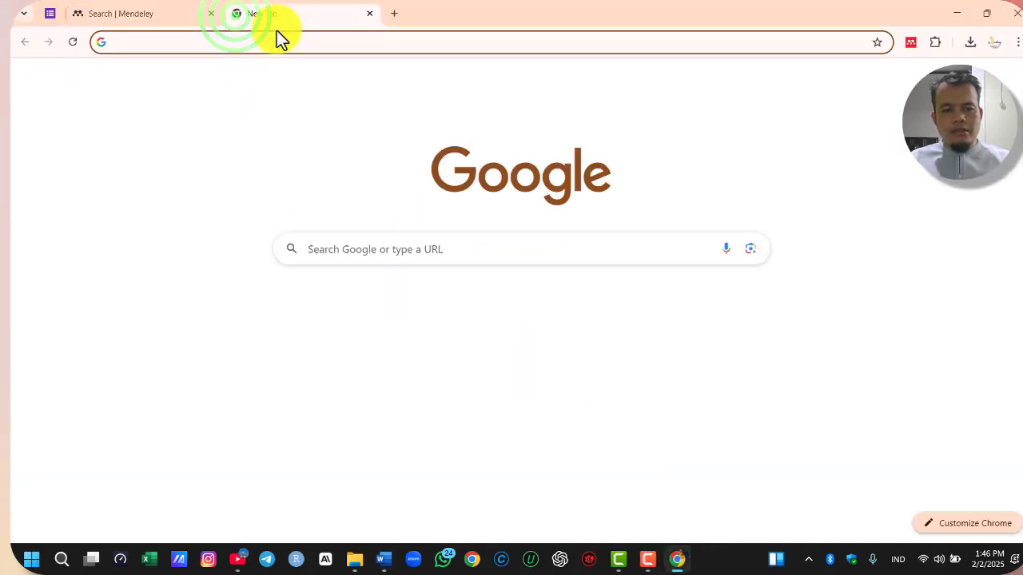
text(SCHOLAR)
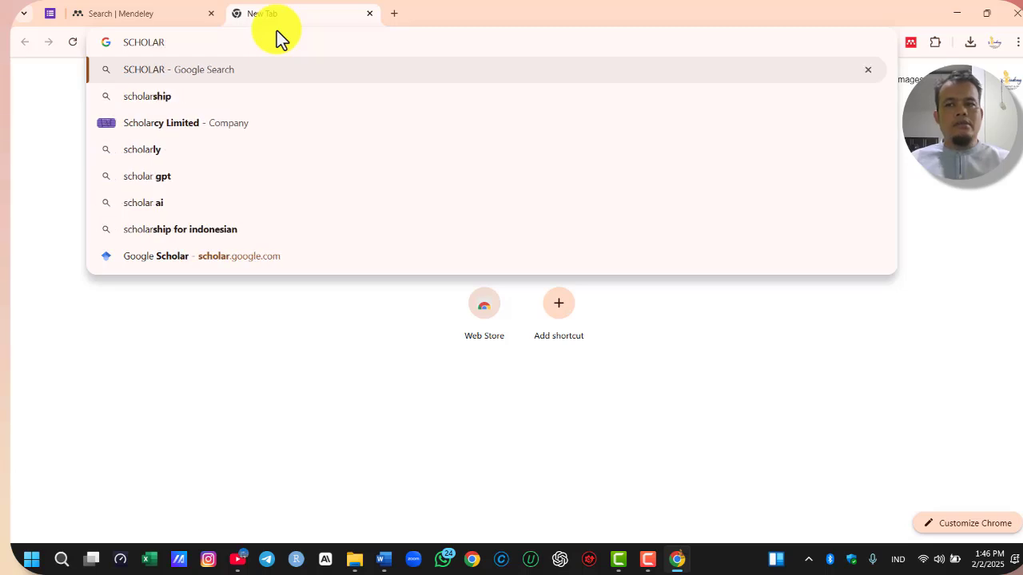
key(Return)
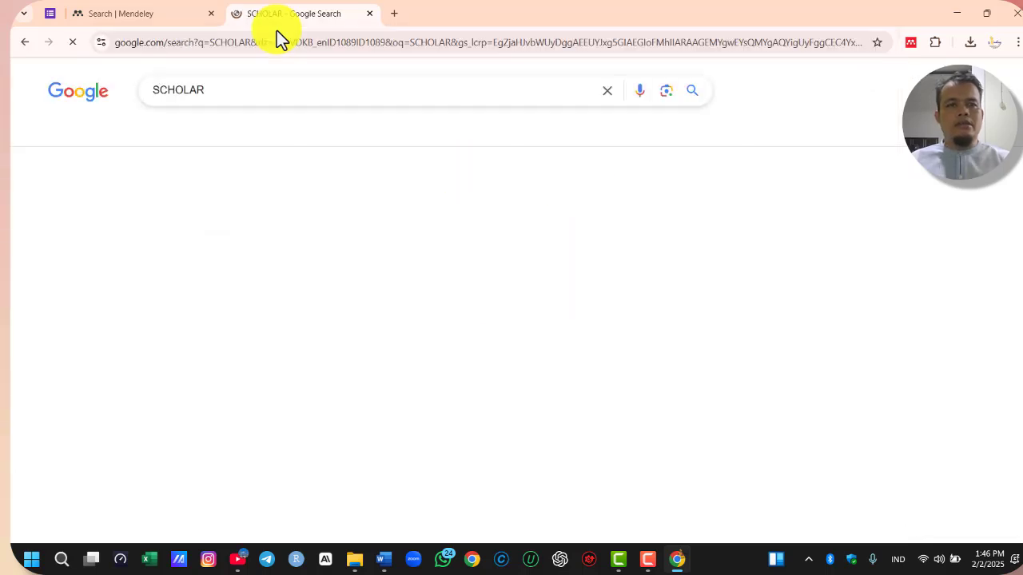
click(216, 209)
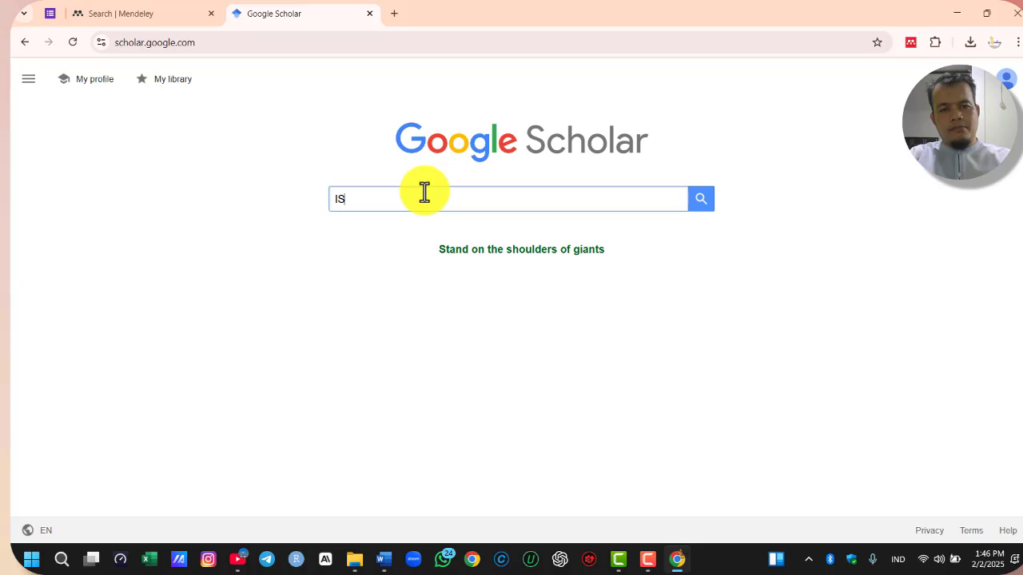
Search Google Scholar for "islamic well being scale" and look through the listed articles
text(W)
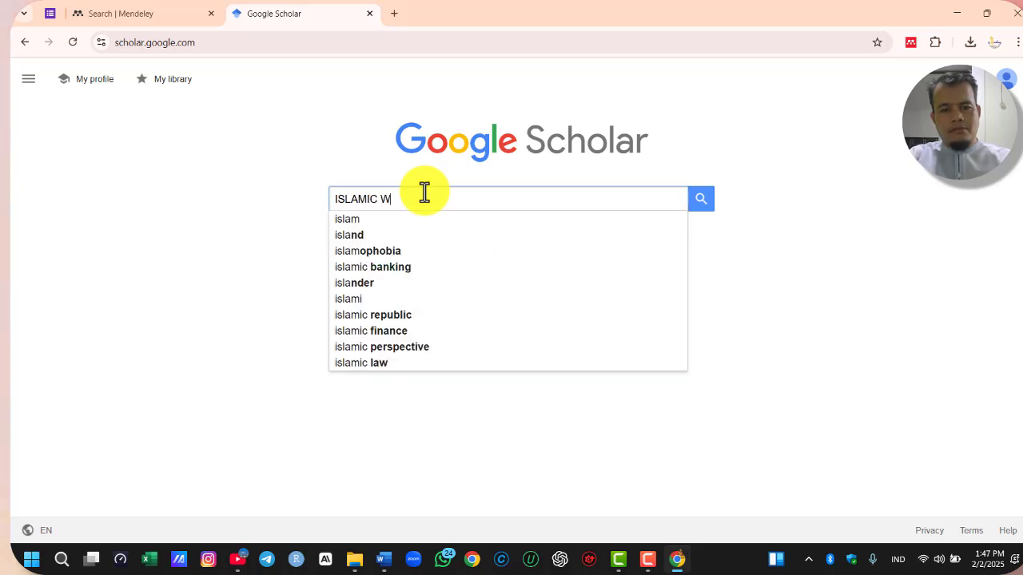
text(ELL-BEIN)
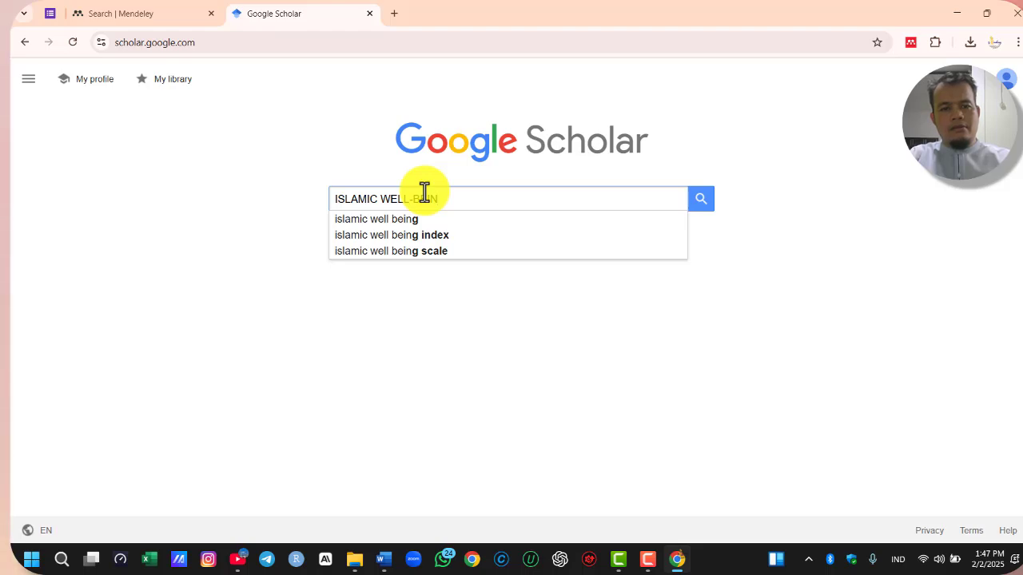
click(407, 252)
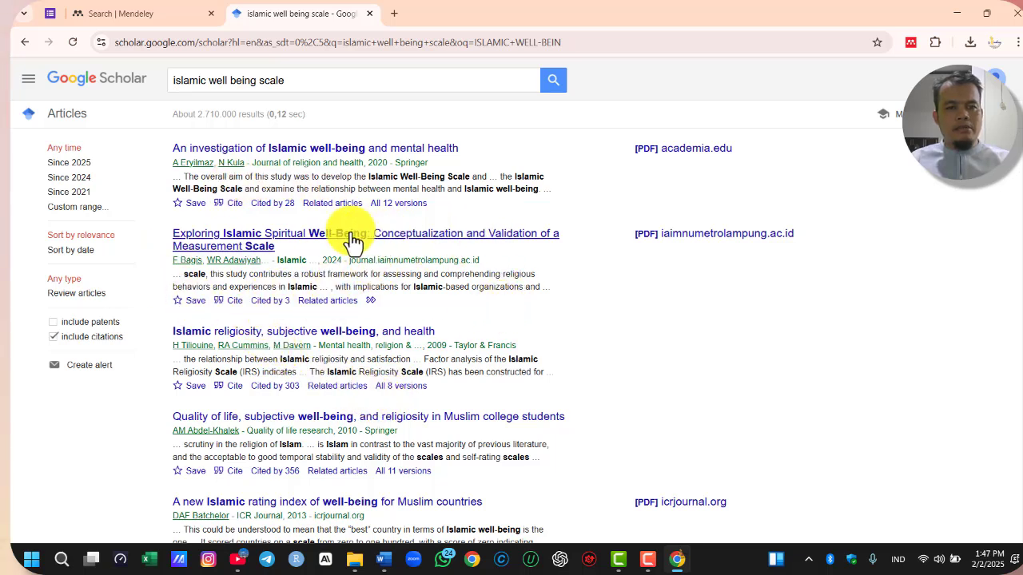
scroll(472, 360, down, 2)
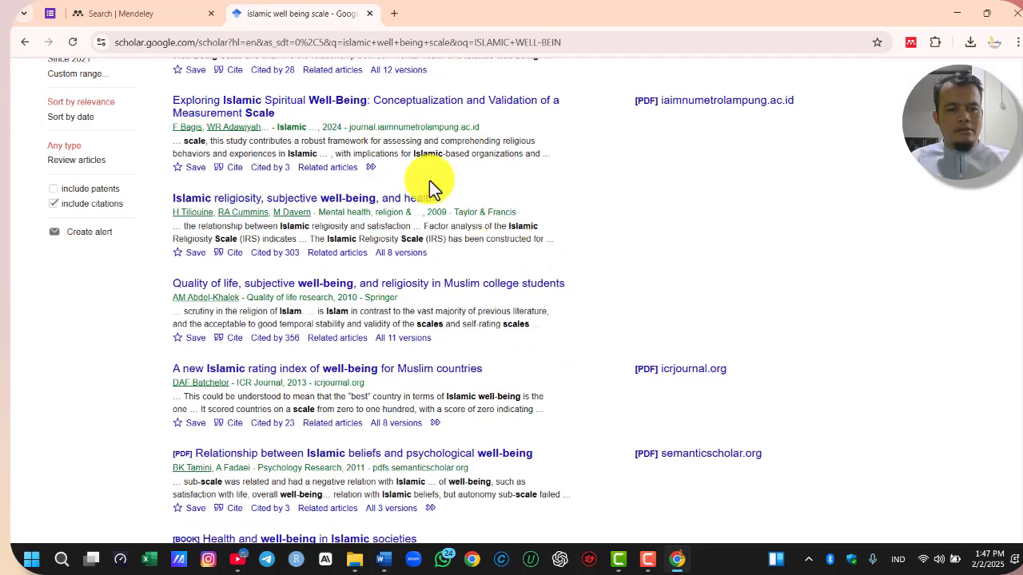
scroll(433, 183, up, 2)
scroll(399, 149, down, 1)
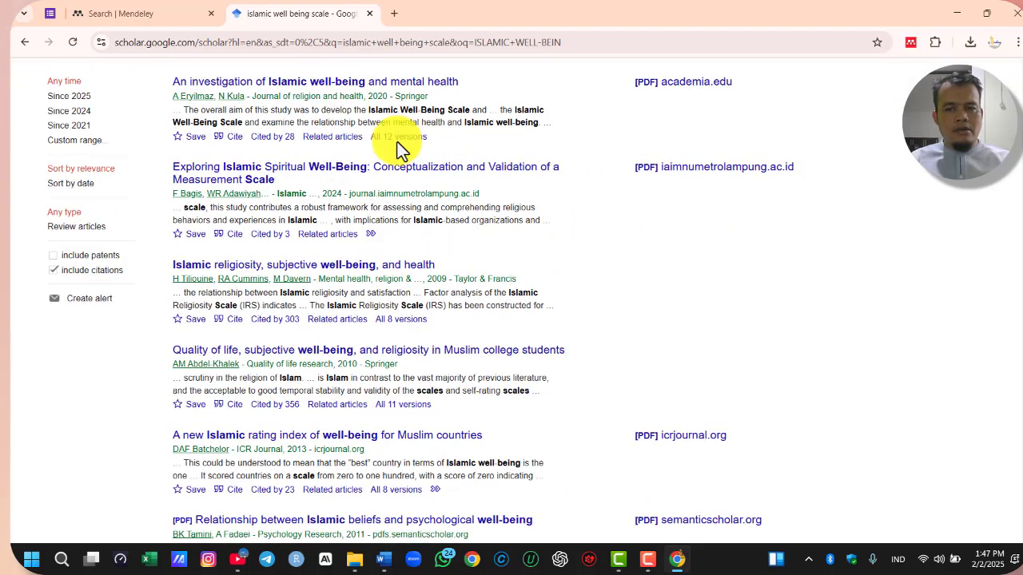
scroll(406, 338, down, 5)
scroll(441, 420, up, 6)
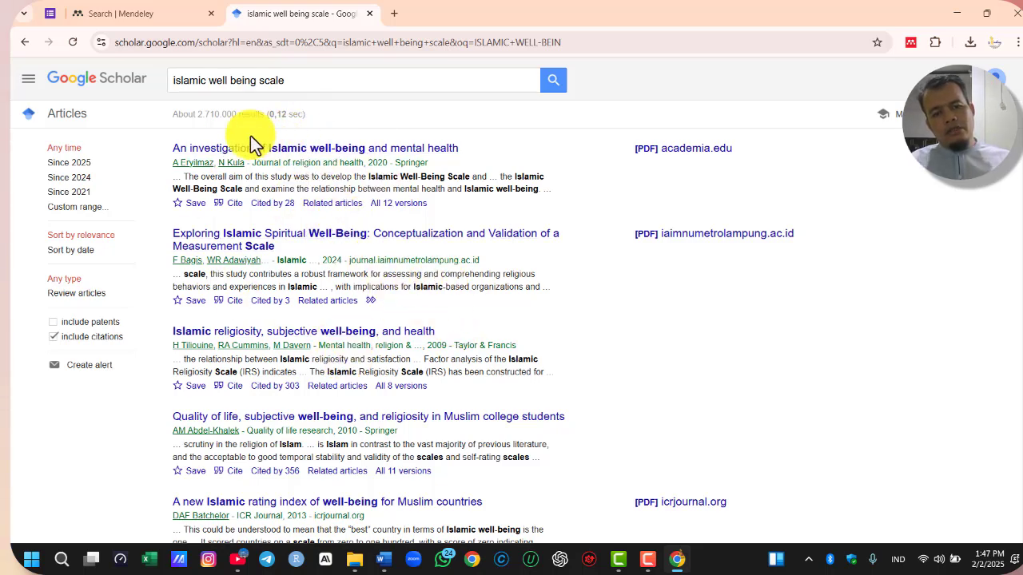
scroll(326, 347, down, 1)
scroll(346, 429, down, 5)
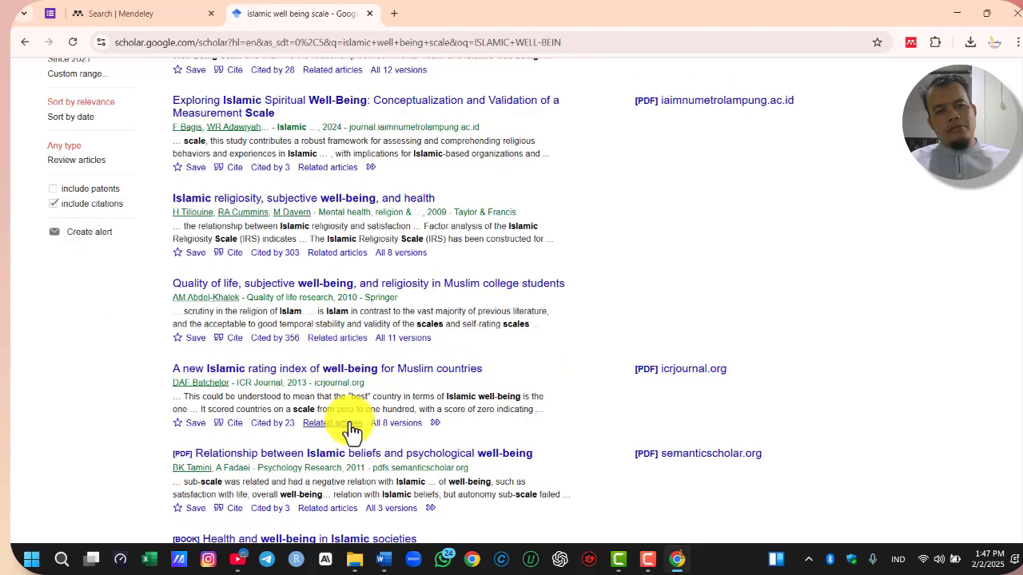
scroll(372, 406, up, 6)
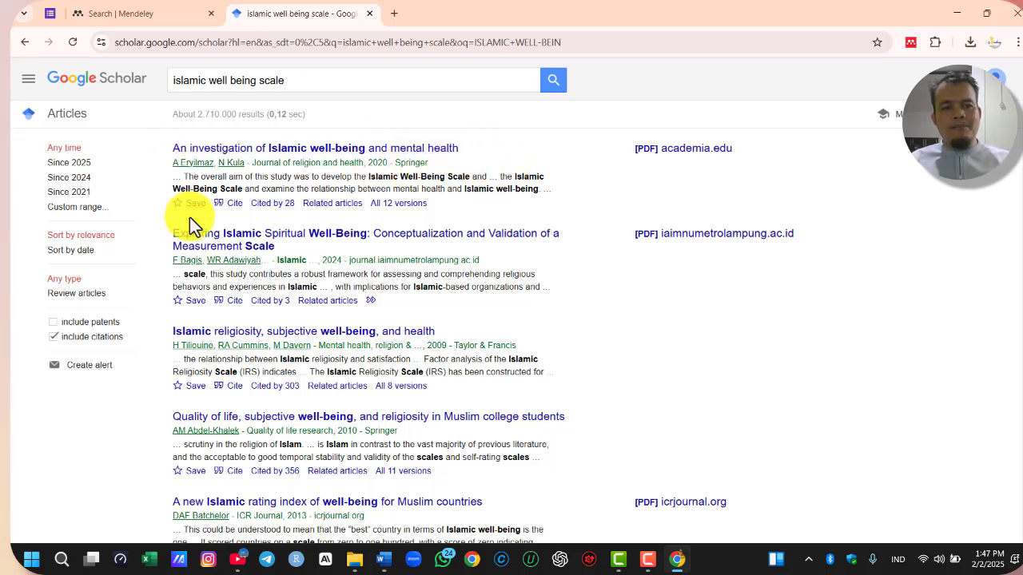
Search Google for "rapid journal quality check" in a new tab and open the extension's Chrome Web Store page
click(395, 13)
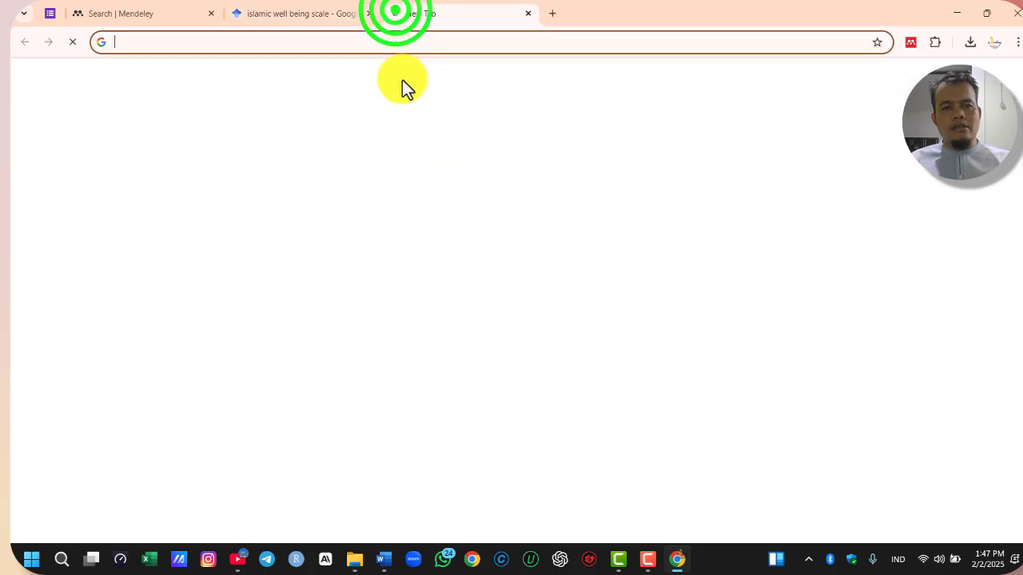
click(363, 251)
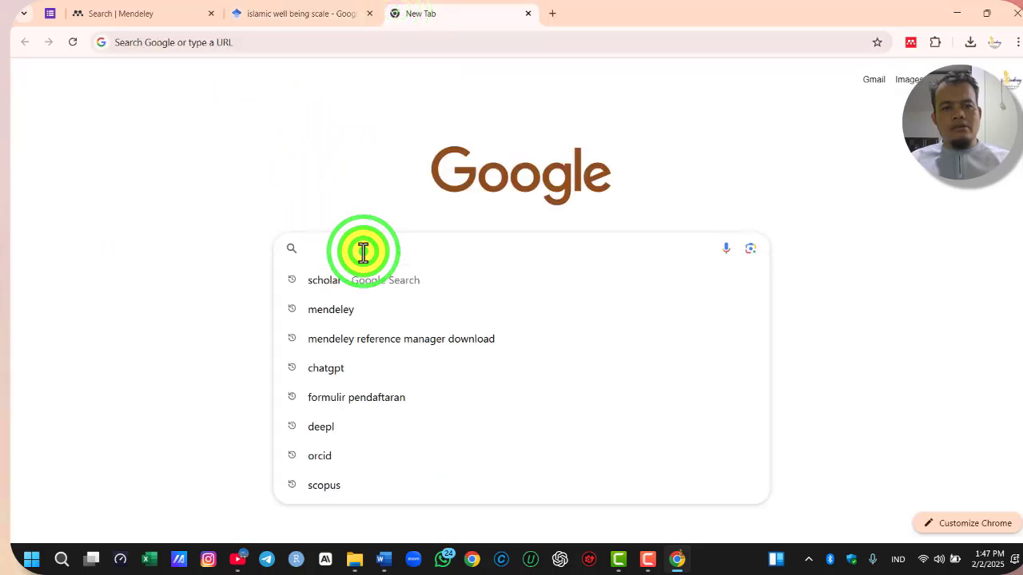
text(RAPID)
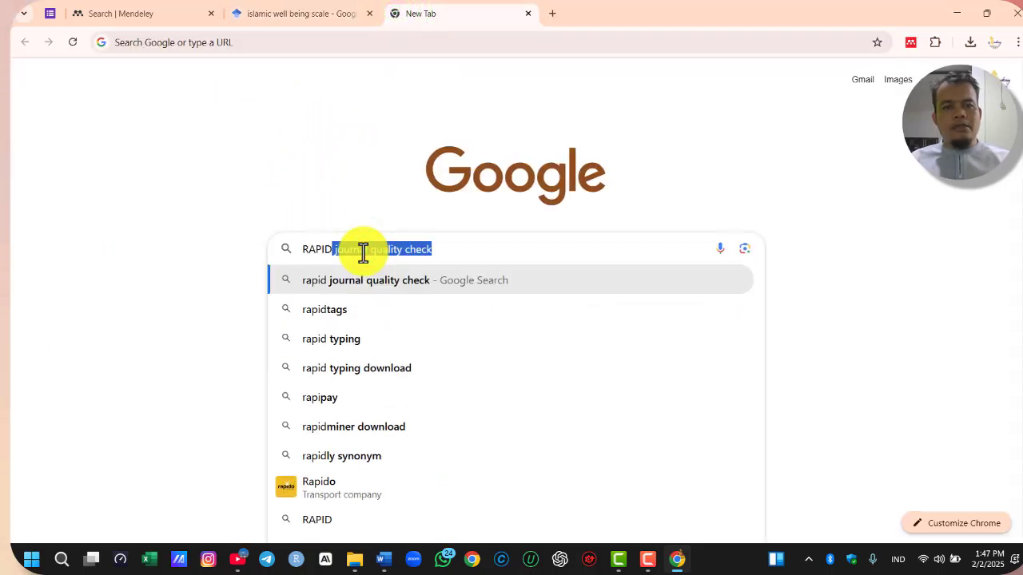
text( JOURNAL)
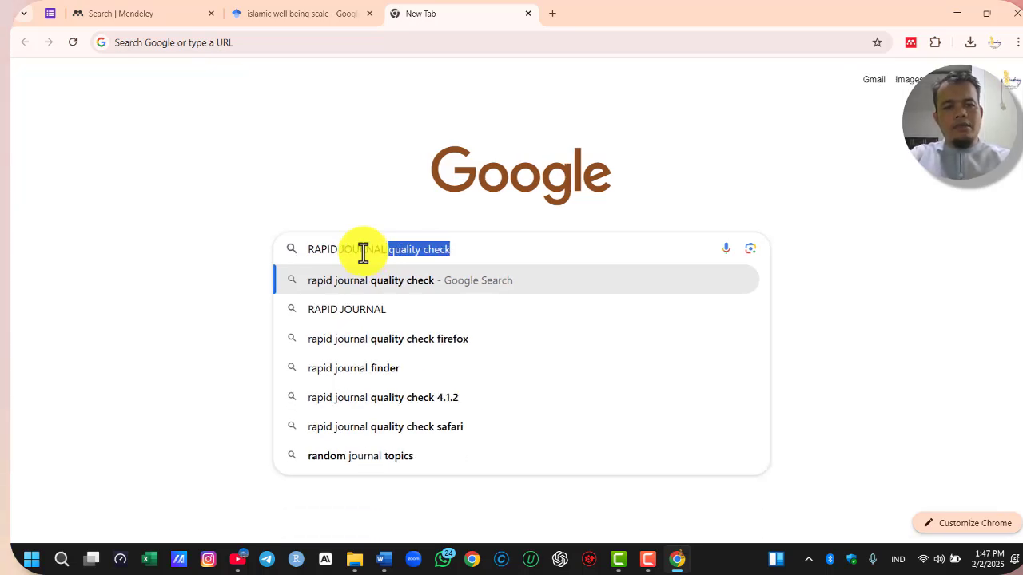
key(Return)
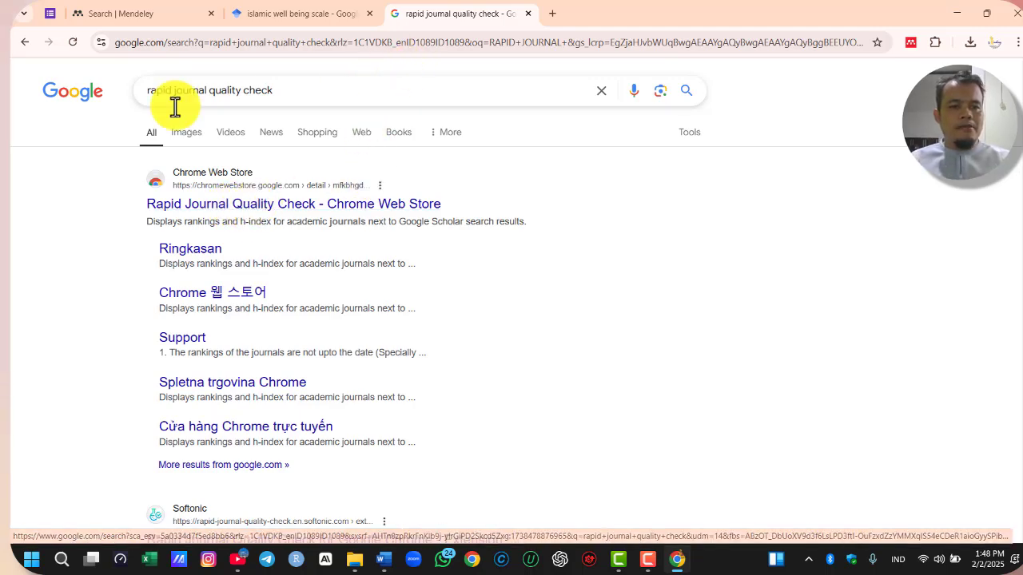
scroll(349, 392, down, 4)
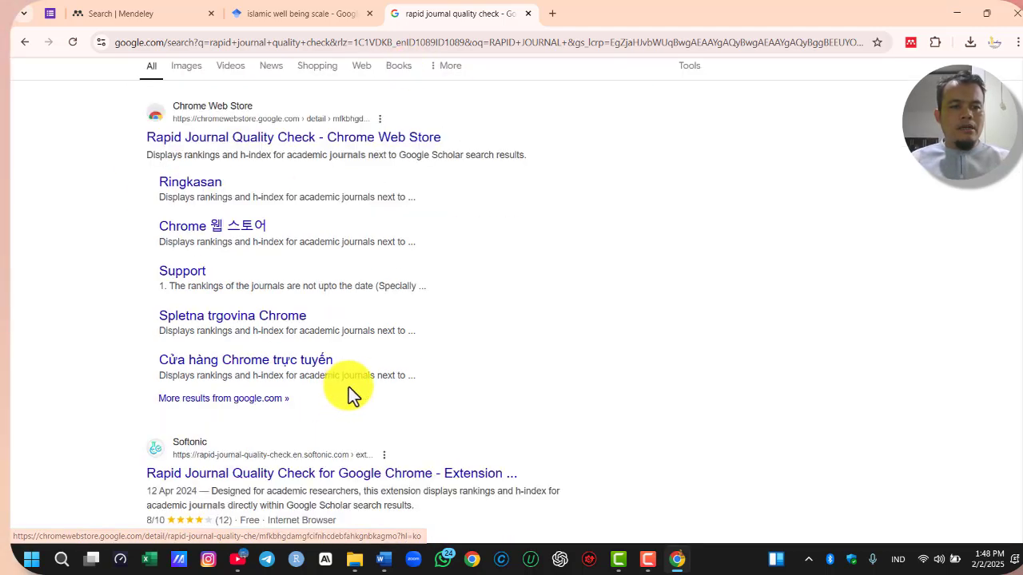
scroll(397, 379, up, 4)
click(284, 205)
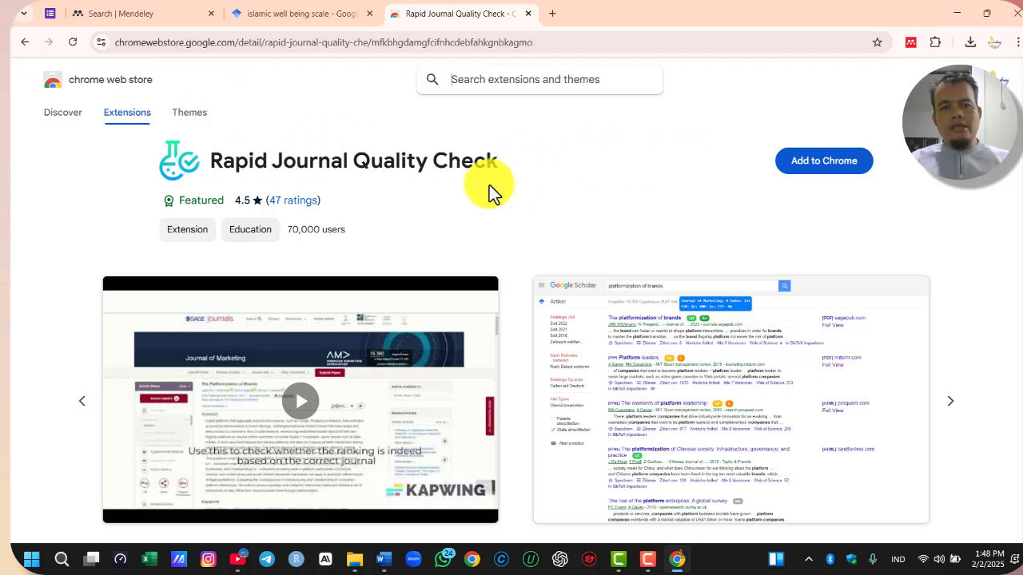
Add the Rapid Journal Quality Check extension to Chrome and pin it for quick access
click(814, 170)
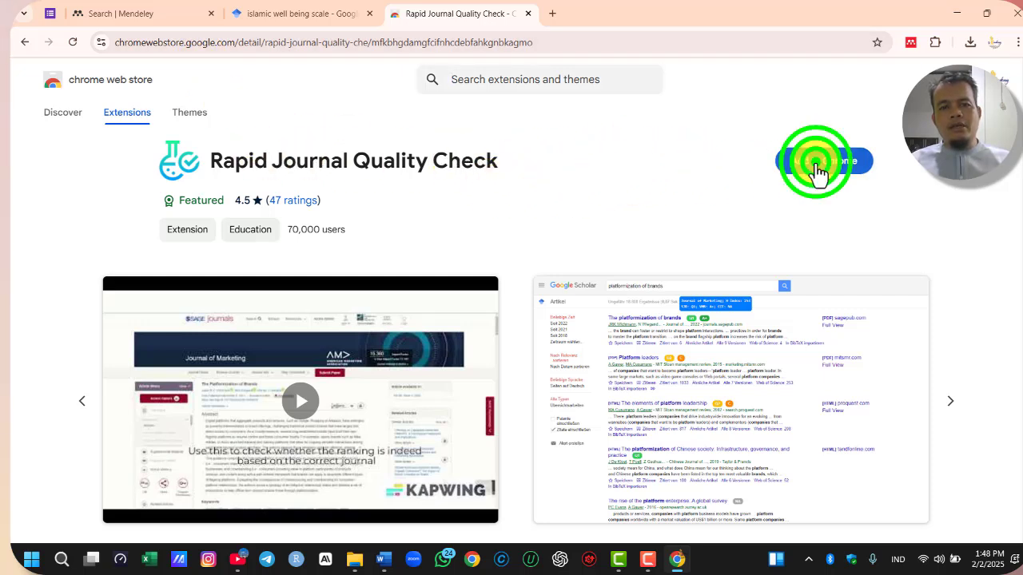
click(575, 179)
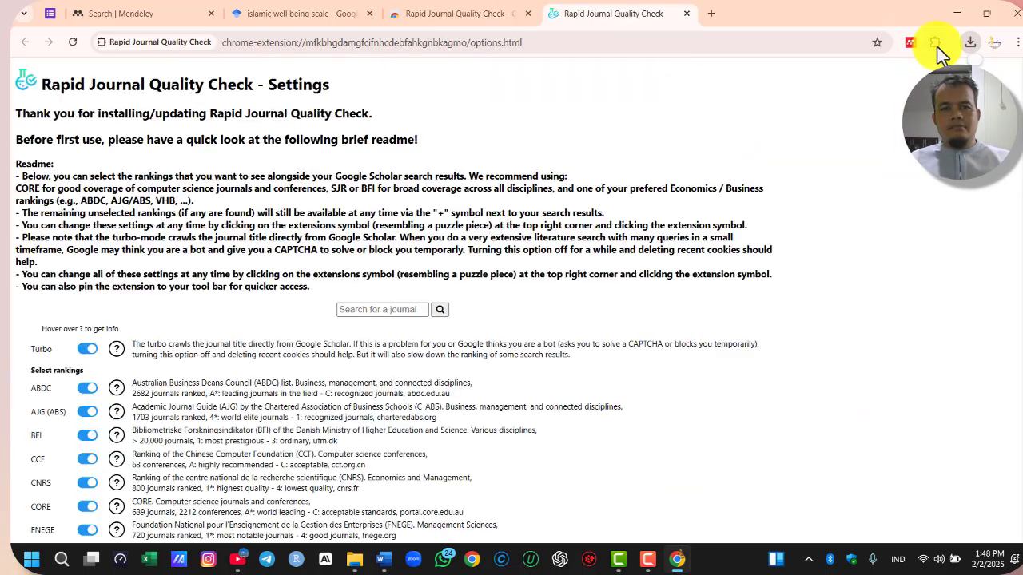
click(936, 43)
click(888, 238)
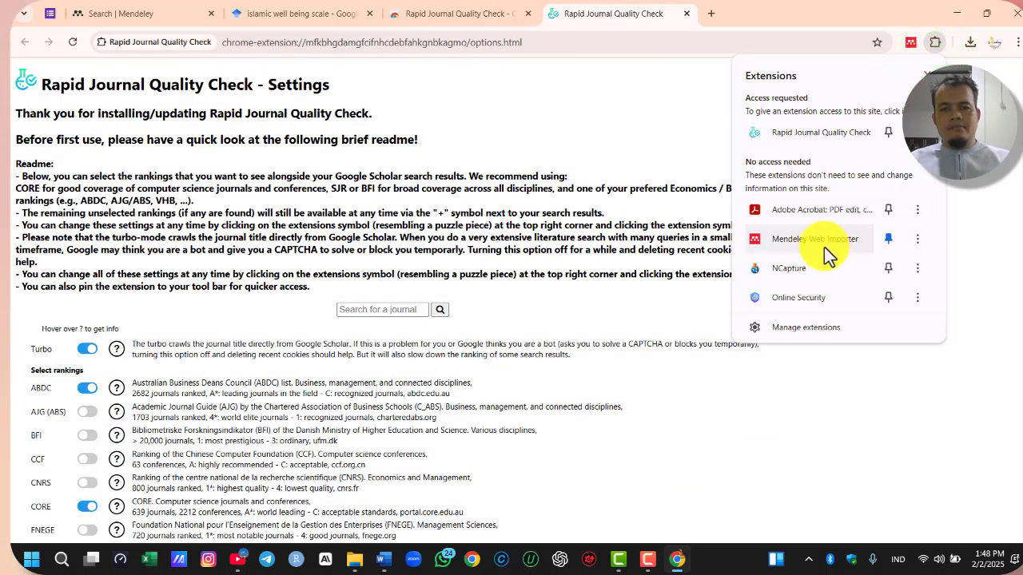
click(889, 135)
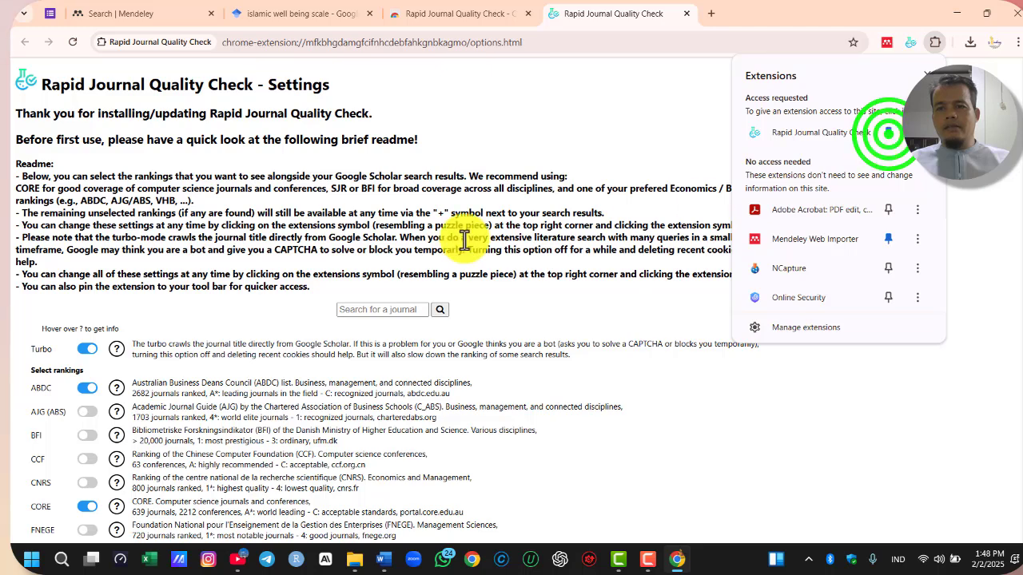
Enable the AJG (ABS), BFI, CCF, CNRS, FNEGE, HCERES and VHB rankings in the Rapid Journal Quality Check settings
scroll(215, 320, down, 2)
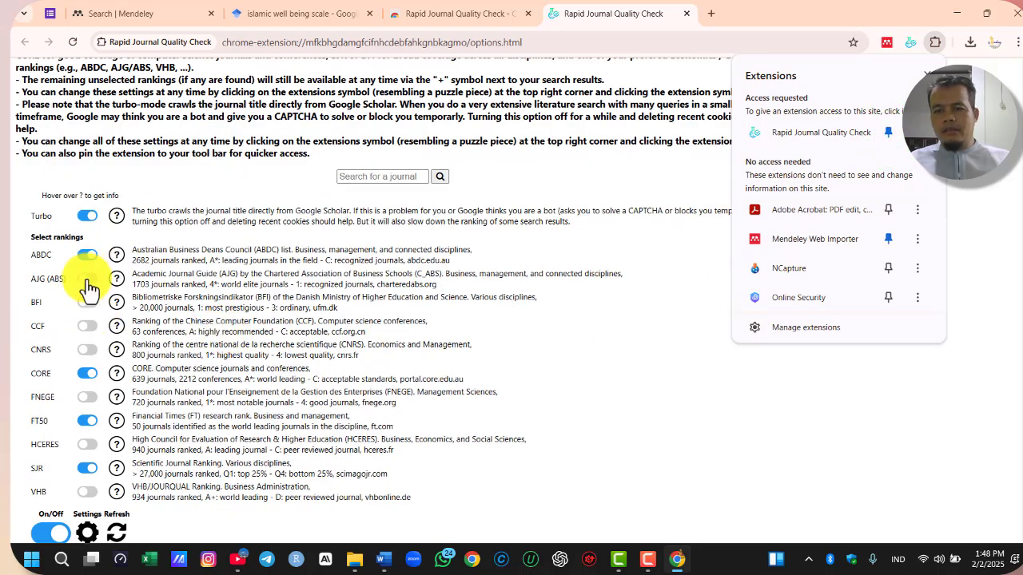
click(86, 280)
click(87, 302)
click(88, 326)
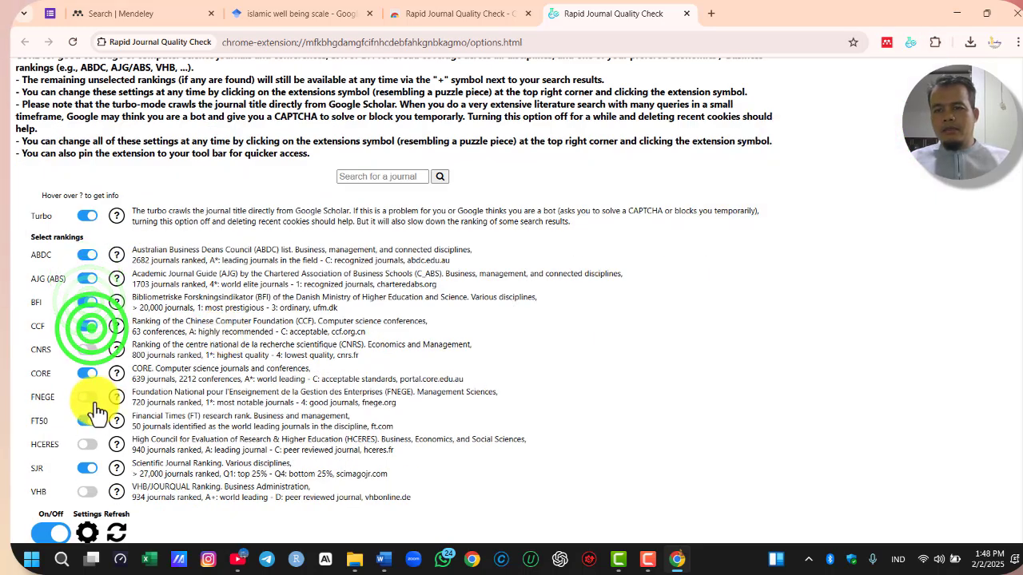
scroll(100, 451, down, 1)
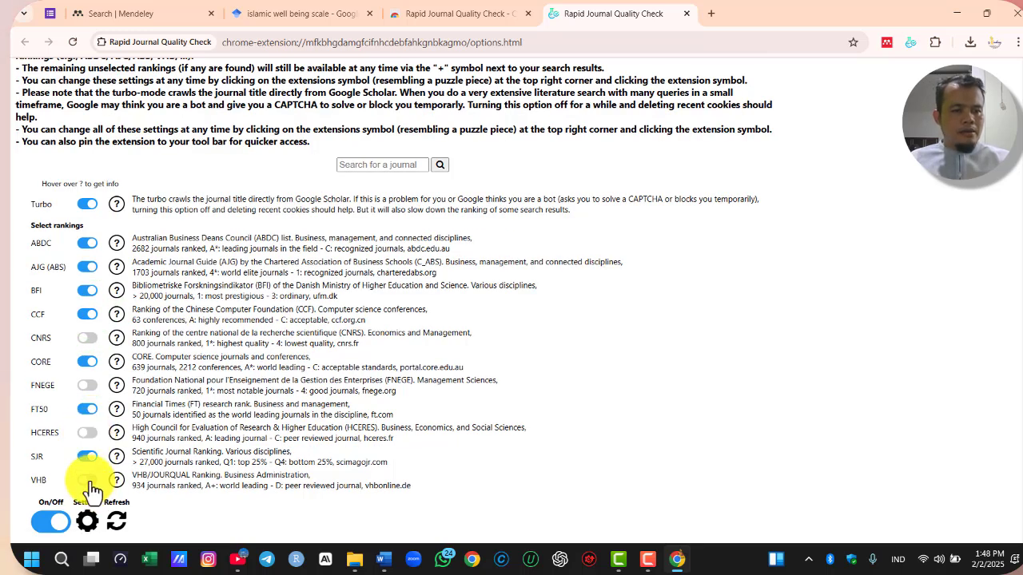
click(85, 291)
click(88, 362)
click(84, 338)
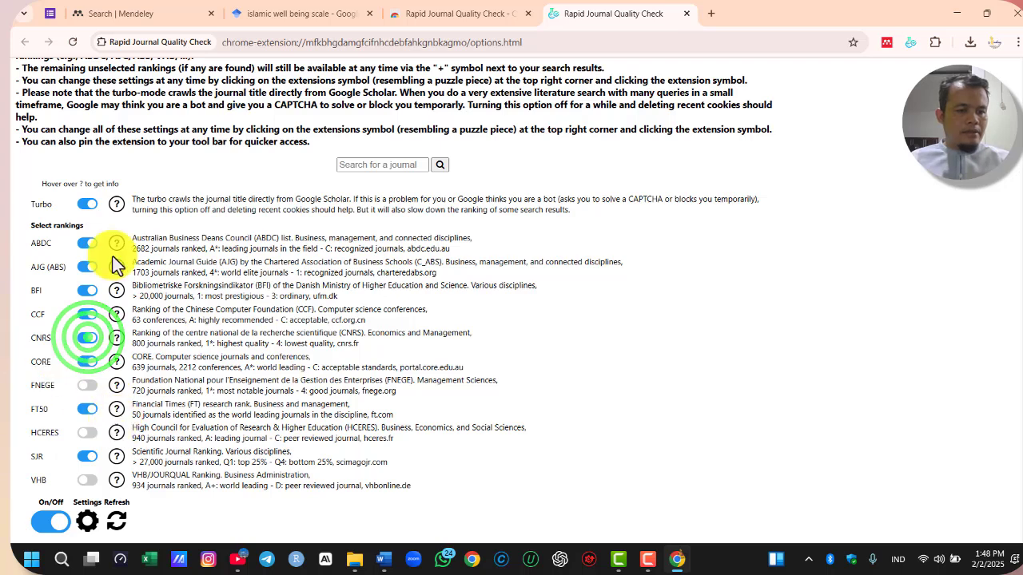
click(88, 386)
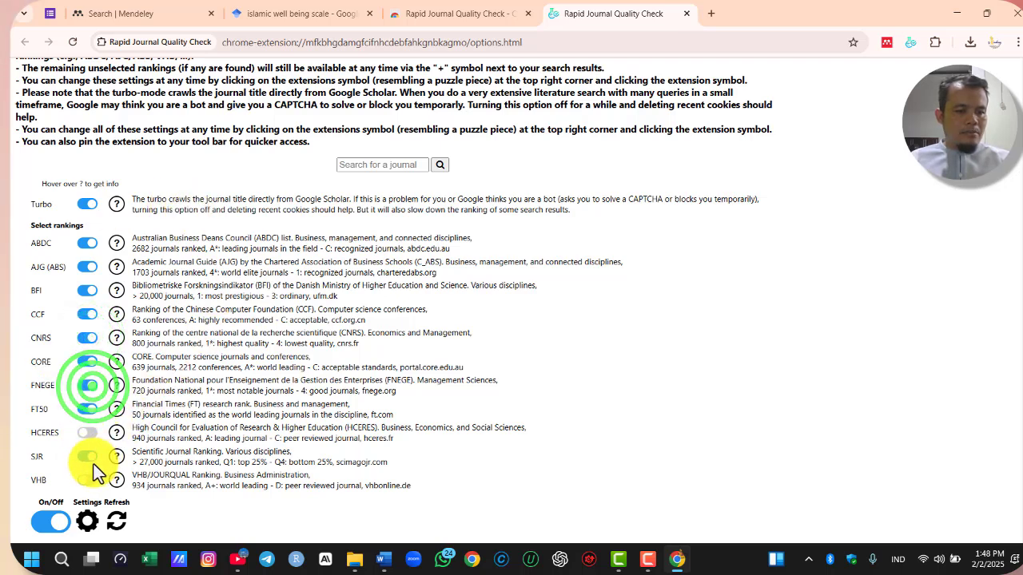
click(85, 432)
click(86, 478)
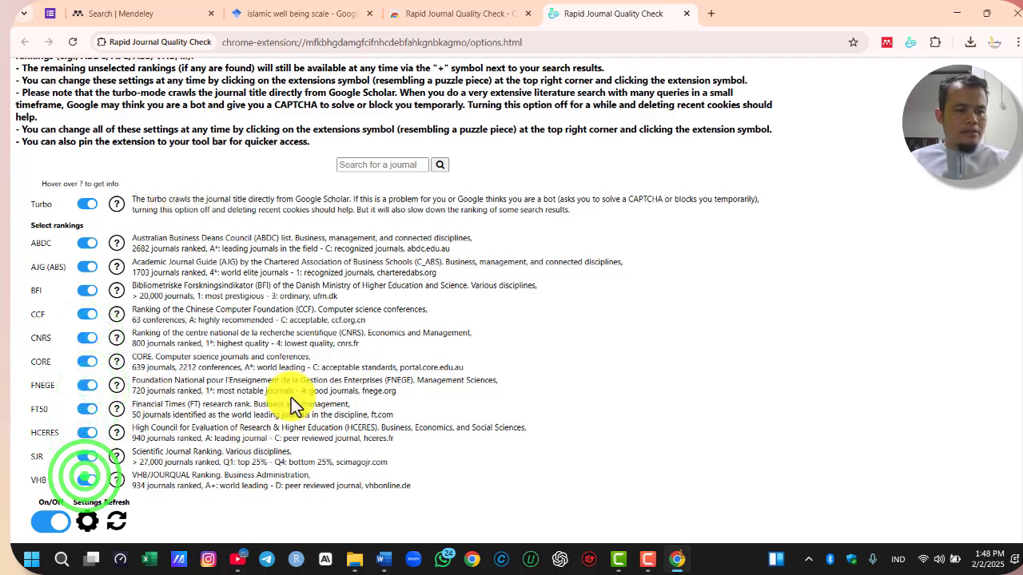
Close the extension's settings page and reload the Google Scholar results for "islamic well being scale"
scroll(179, 380, up, 2)
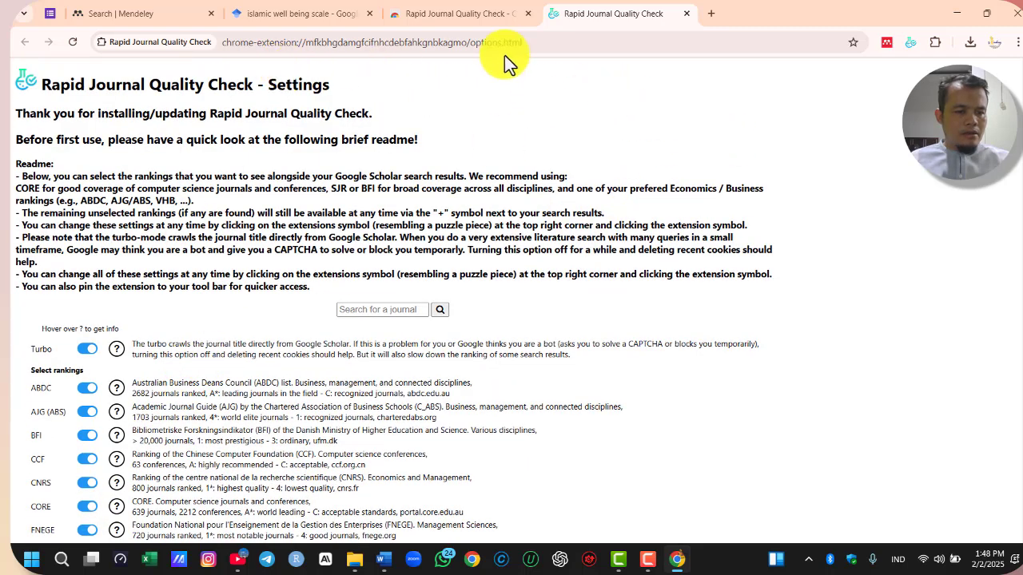
click(686, 14)
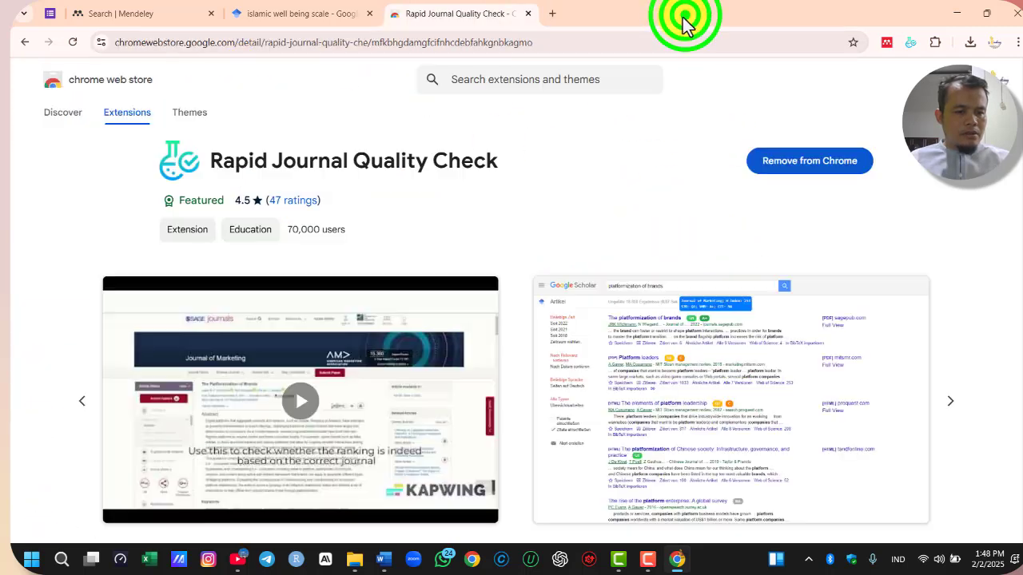
click(295, 16)
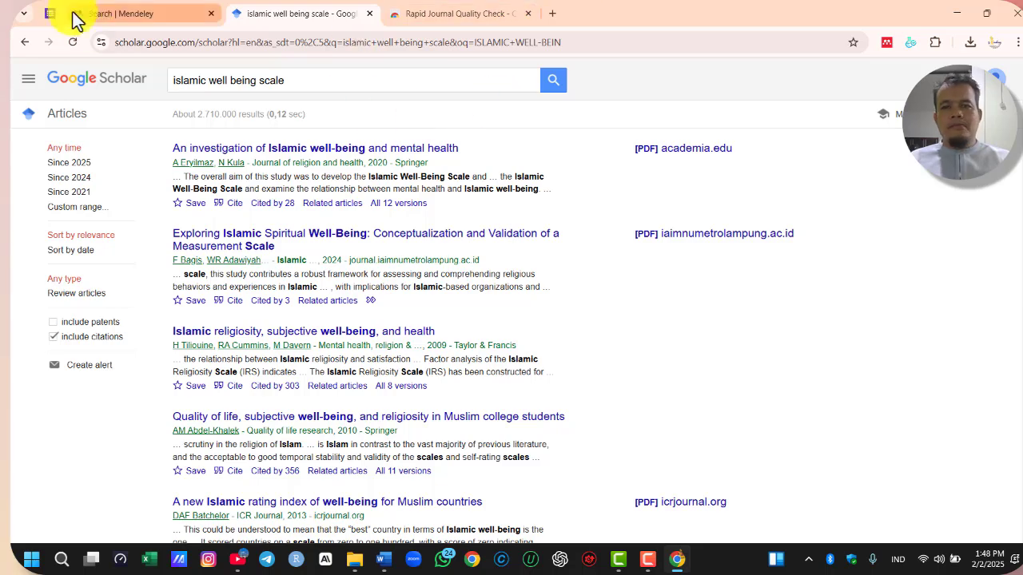
click(72, 42)
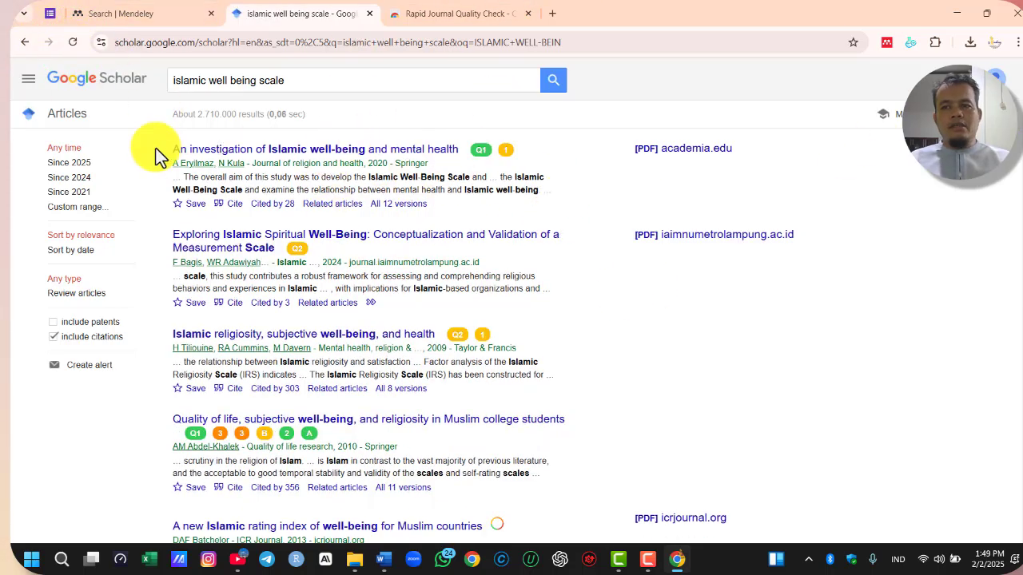
Examine the journal ranking badges and their details beside the listed Google Scholar articles
mouse_move(483, 148)
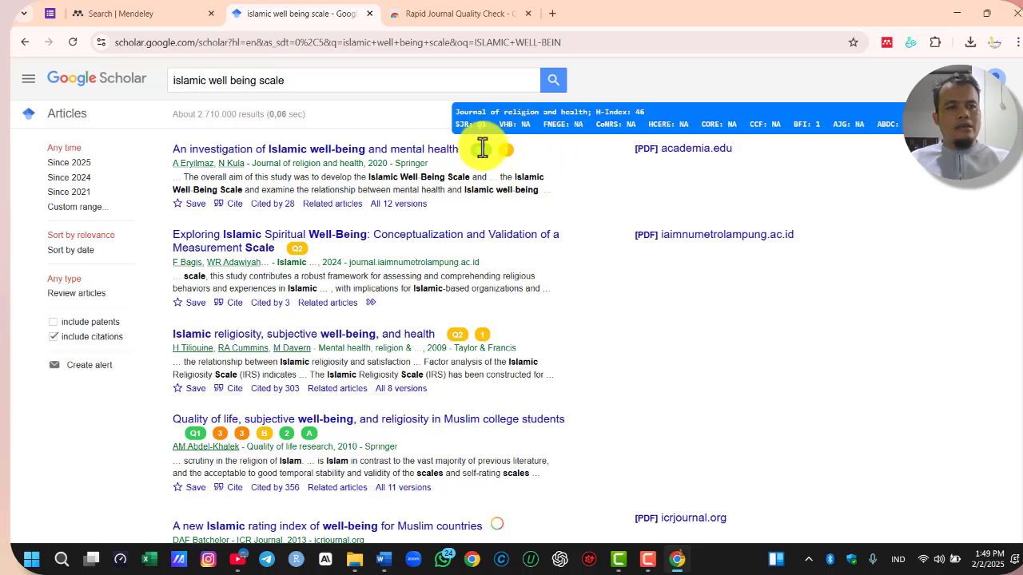
mouse_move(305, 254)
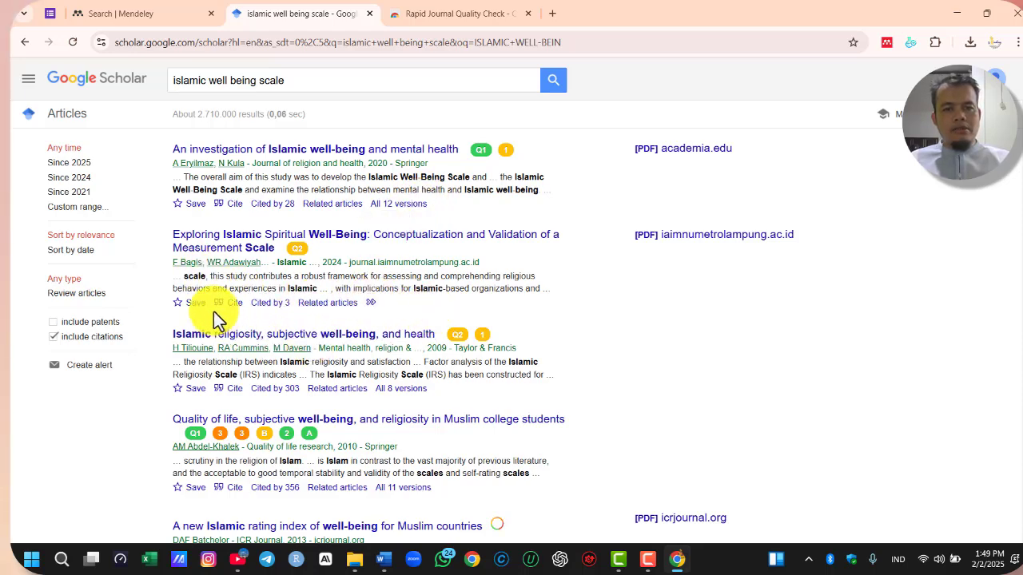
scroll(411, 432, down, 3)
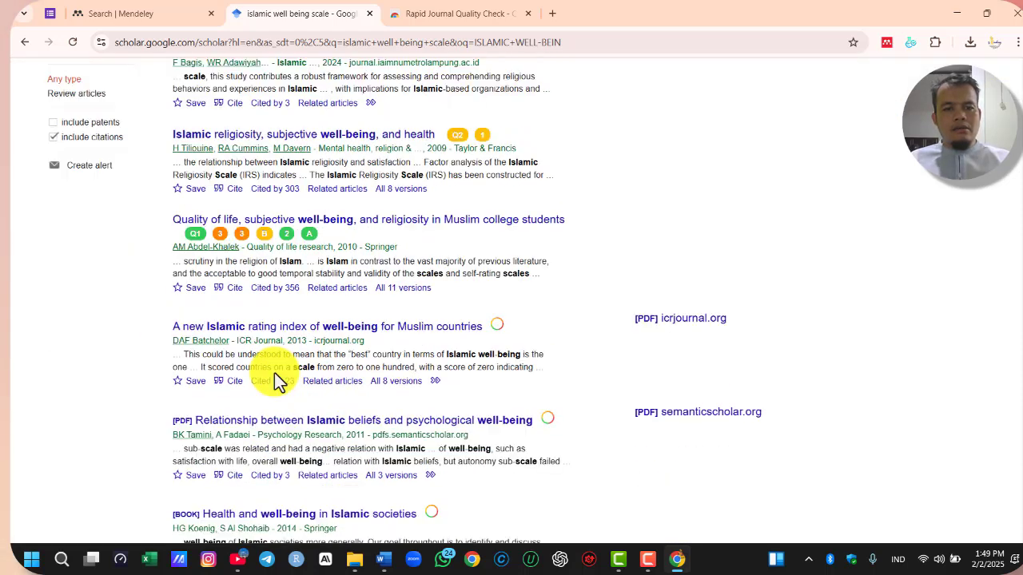
scroll(275, 372, up, 3)
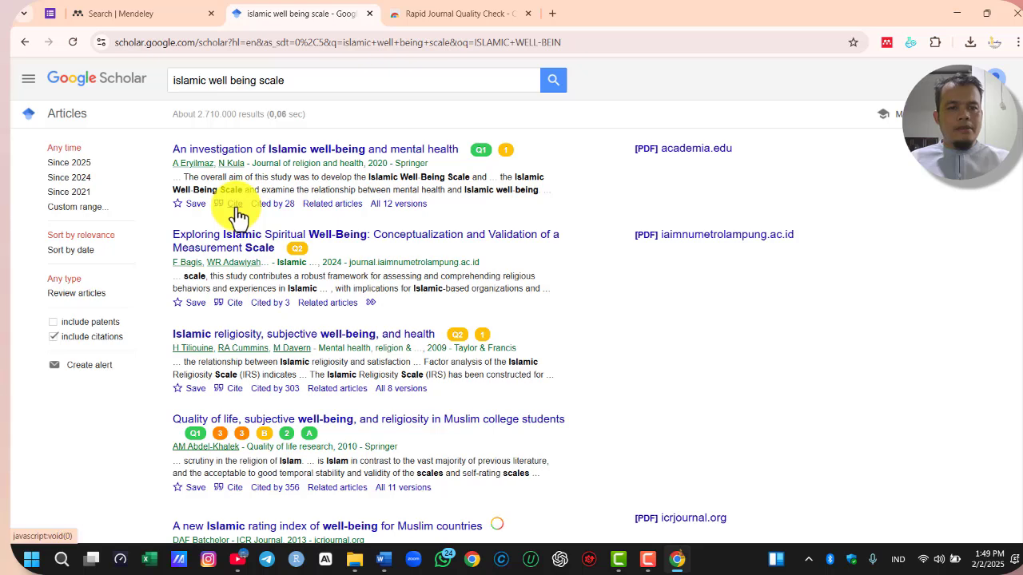
Switch to Word and add "(tarik/download meta data)" to the end of the first list item, Melalui google scholar
click(385, 559)
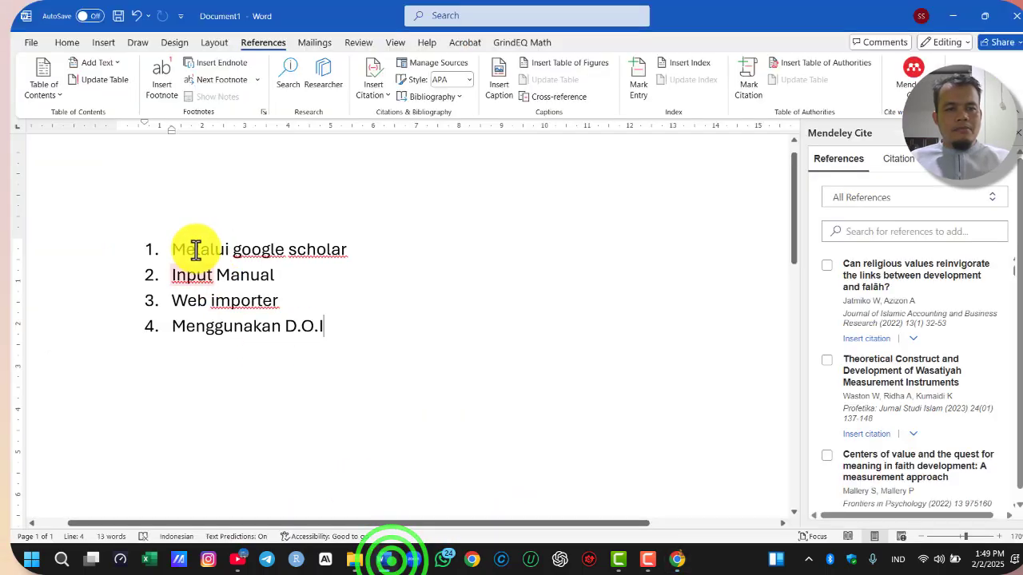
click(373, 249)
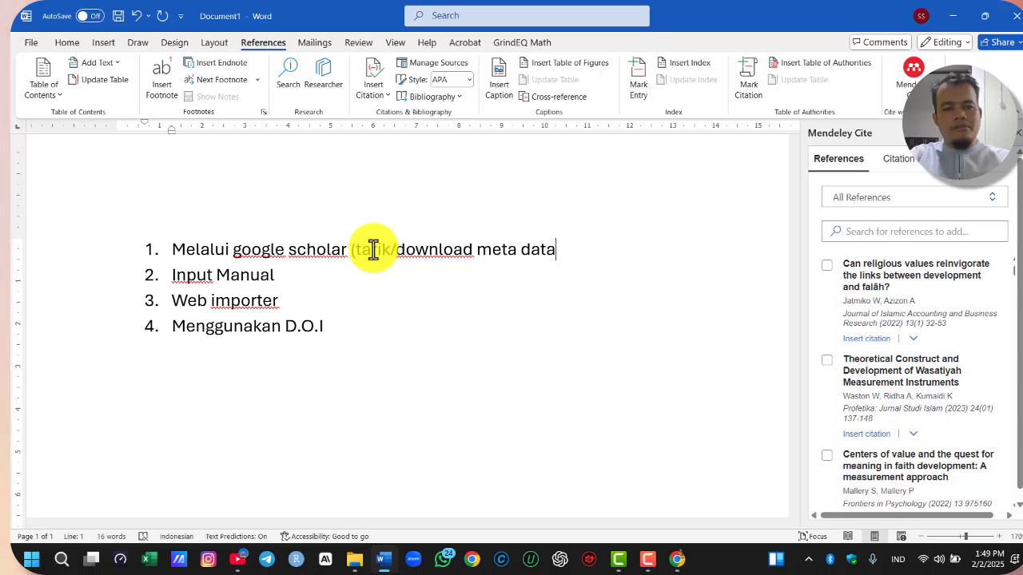
key(End)
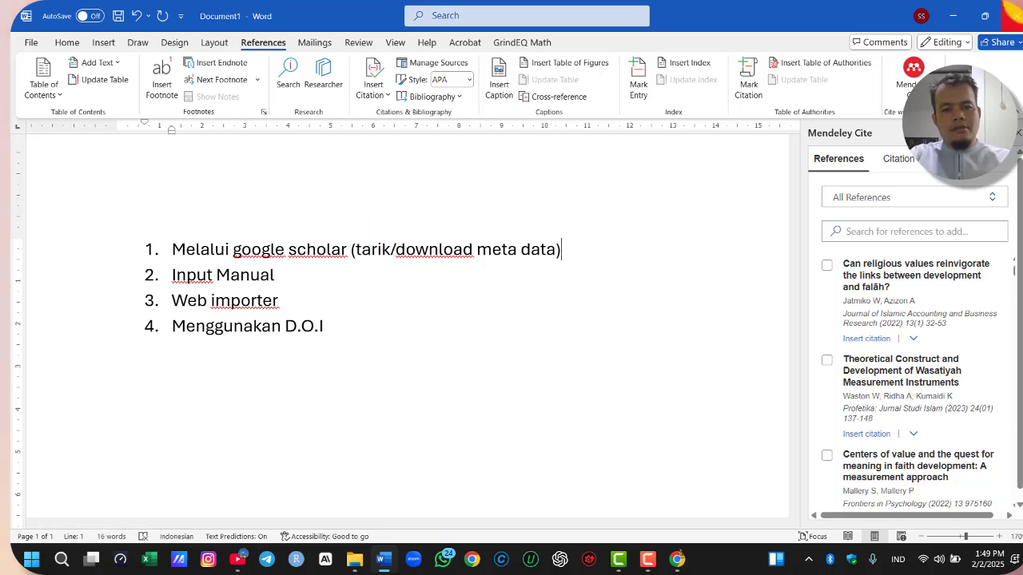
Return to Google Scholar and download the RefMan citation file for "An investigation of Islamic well-being and mental health"
click(958, 19)
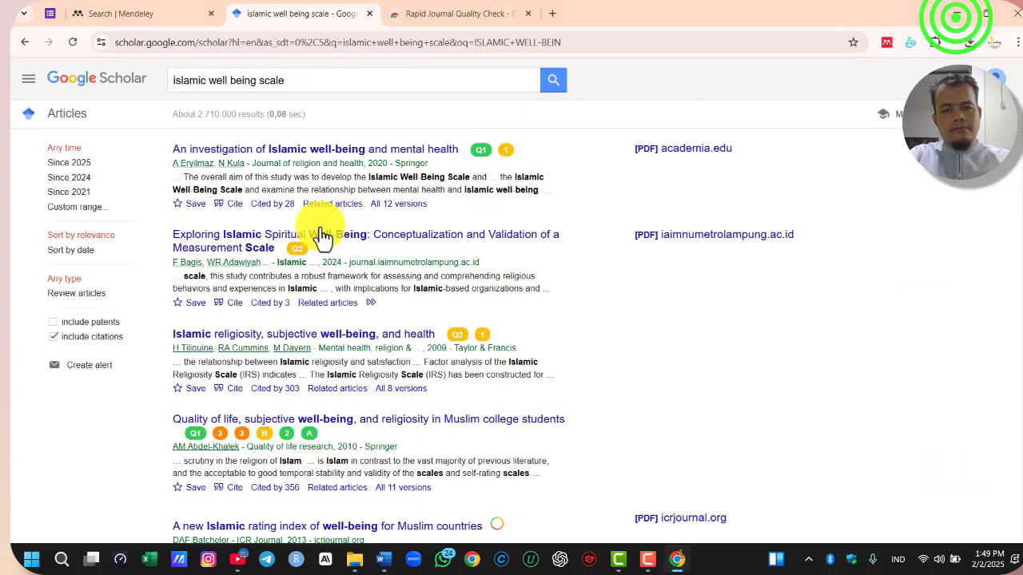
click(236, 209)
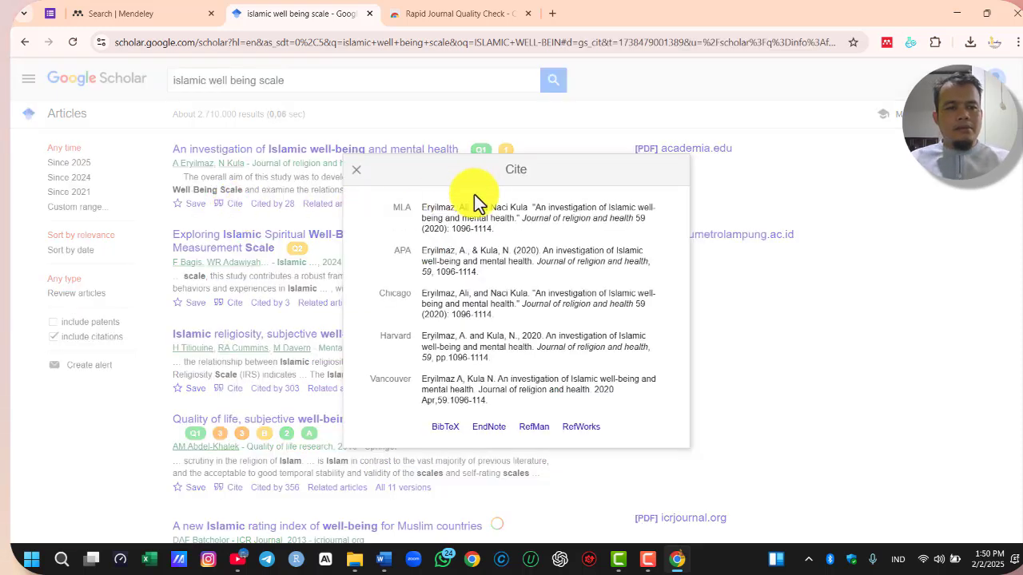
click(535, 428)
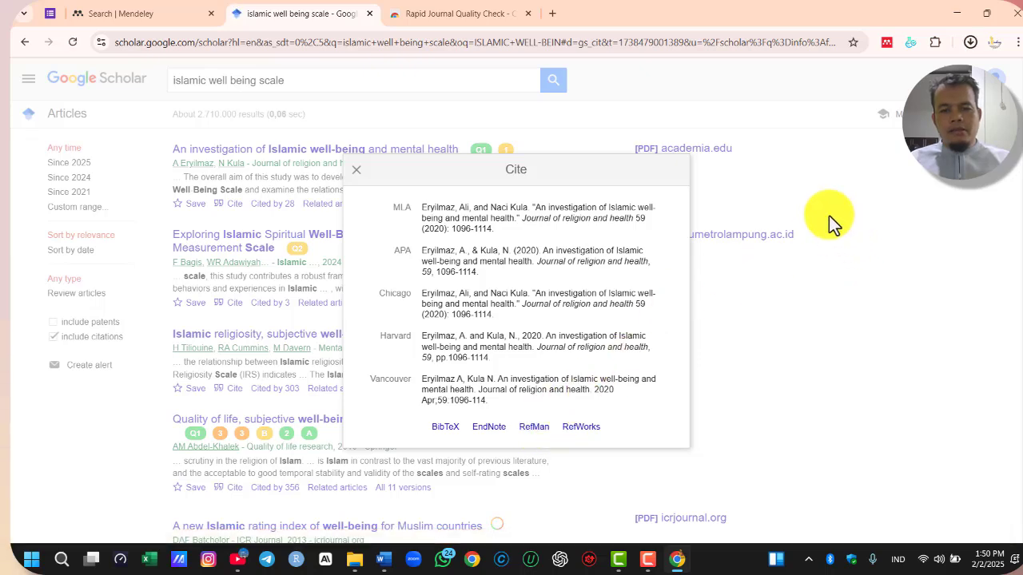
click(360, 171)
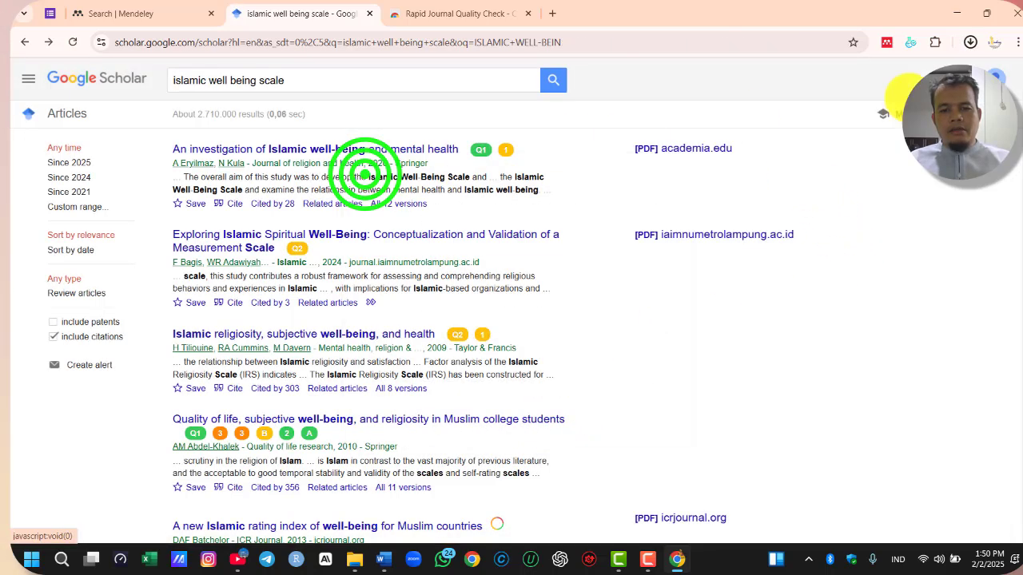
Check the recent downloads for the scholar (6).ris citation file and minimize the browser window
click(974, 42)
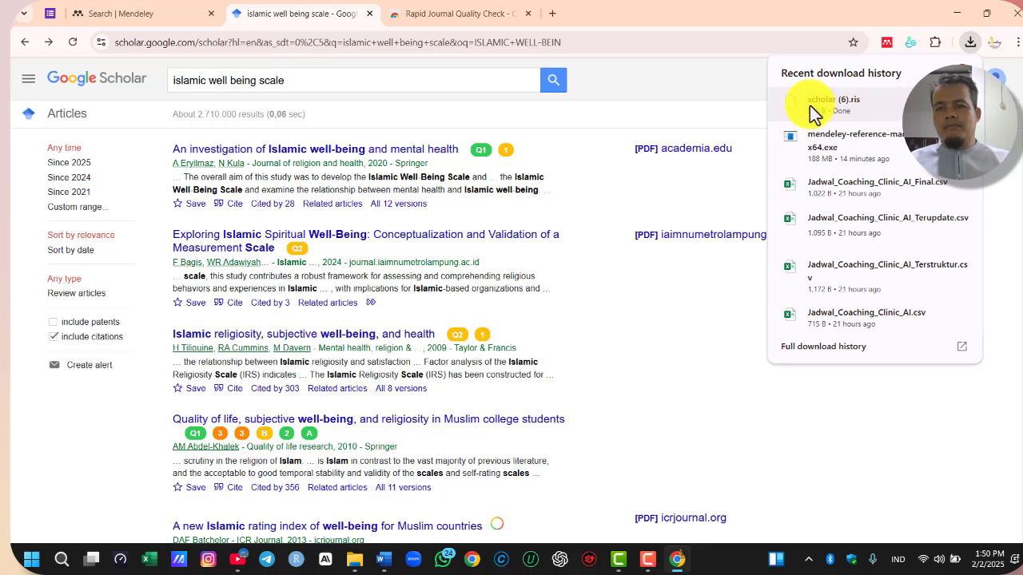
click(672, 337)
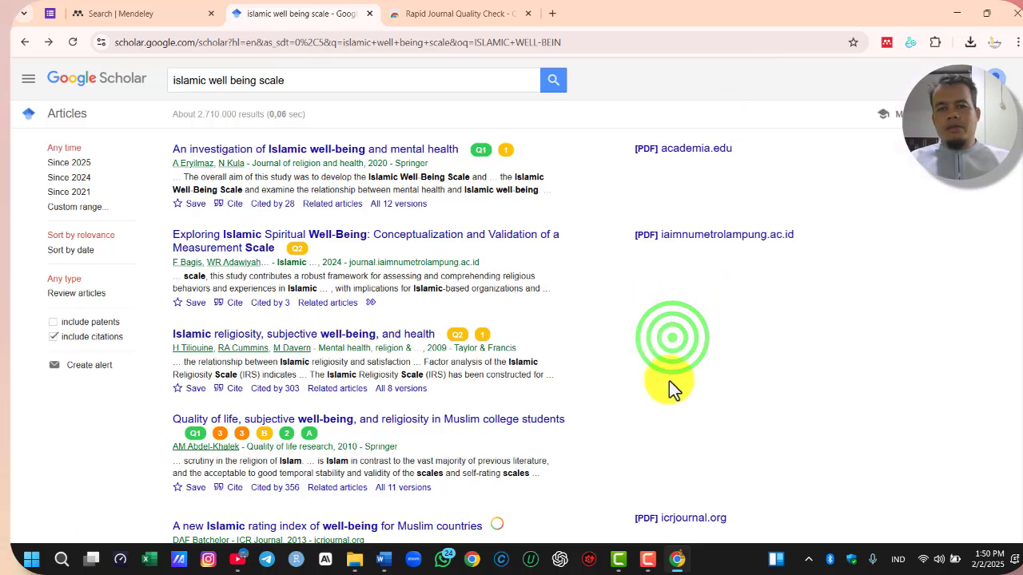
click(957, 13)
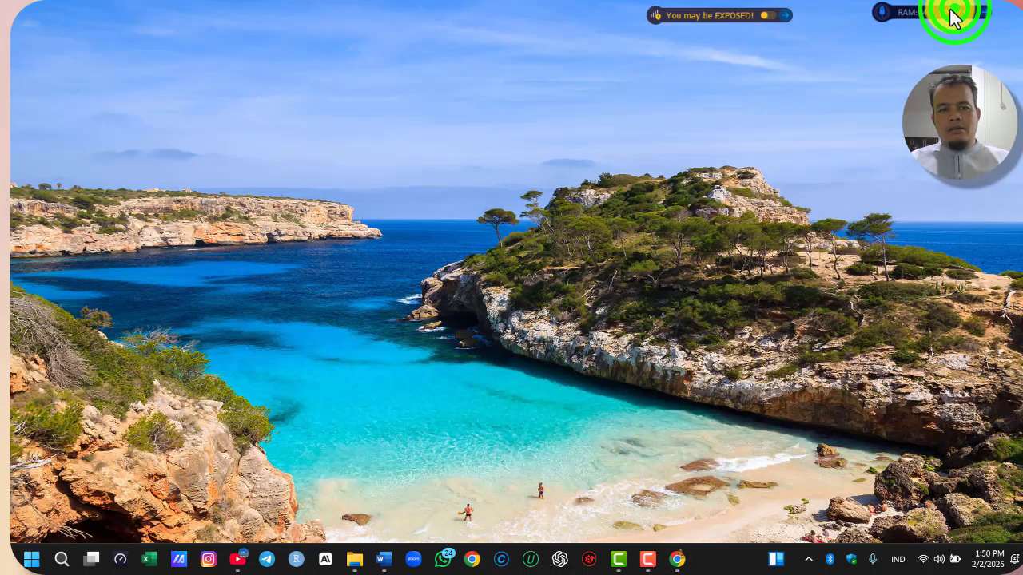
Find the Mendeley Reference Manager app with the Windows search and launch it
click(32, 559)
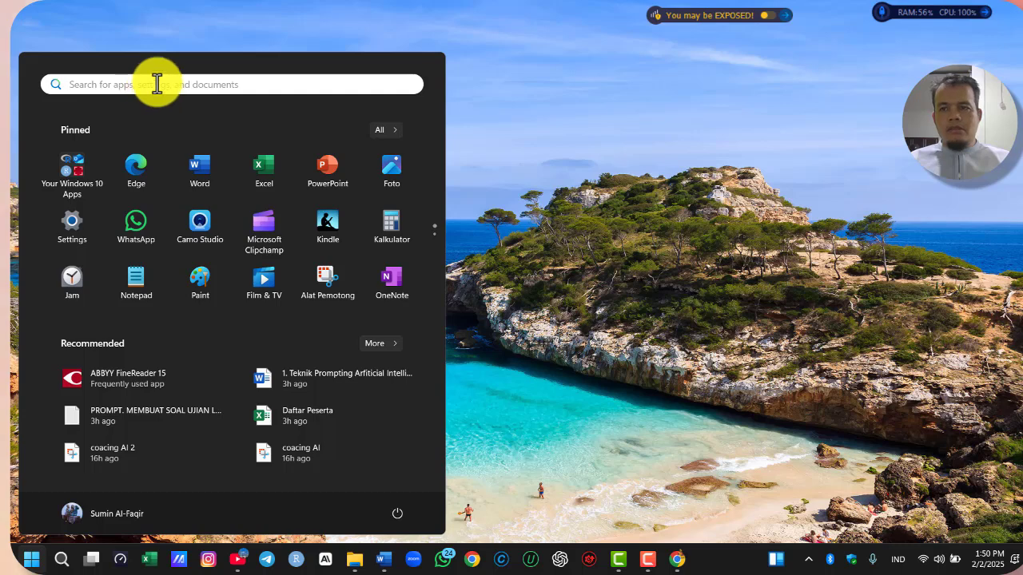
text(men)
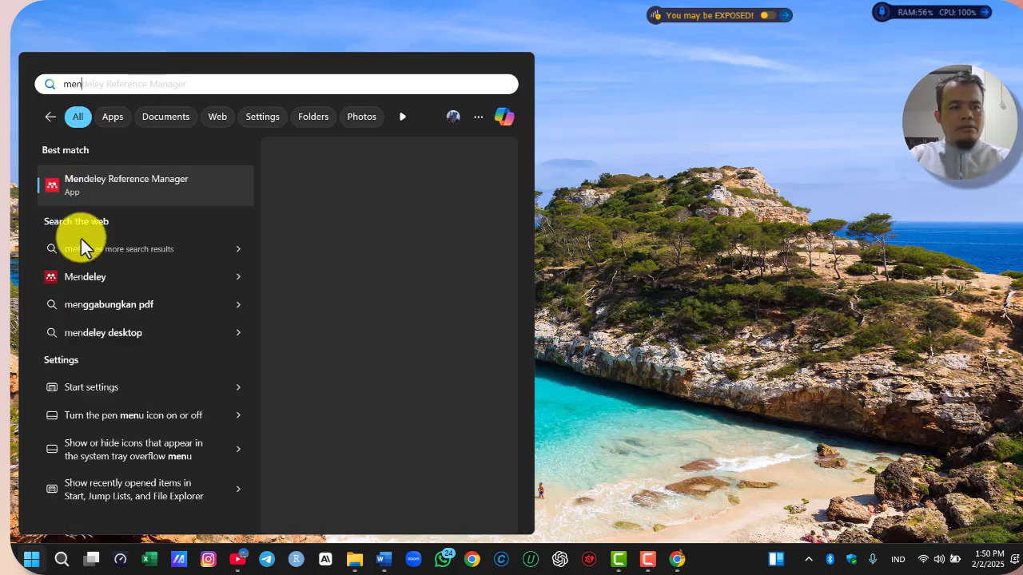
click(114, 193)
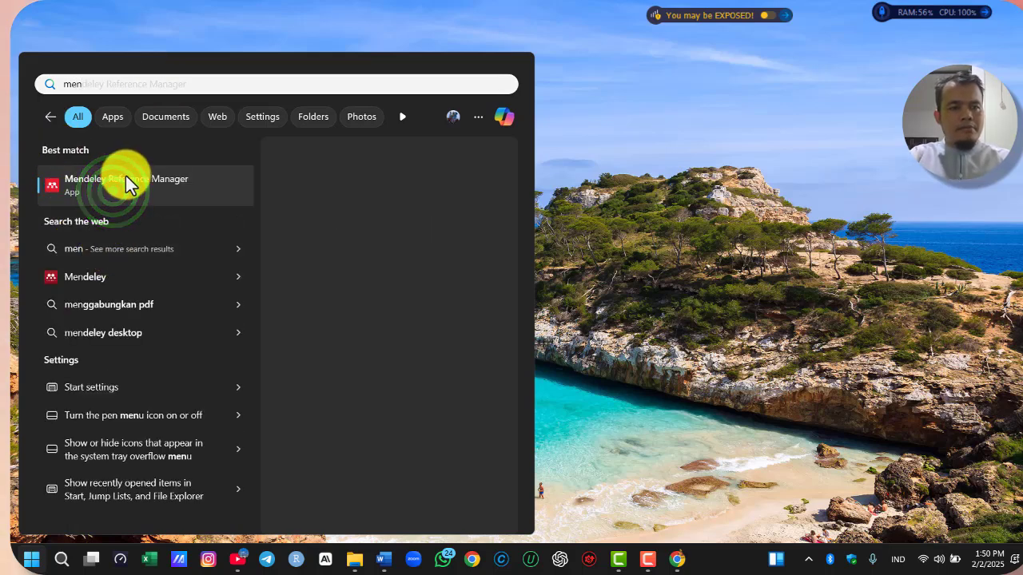
click(144, 183)
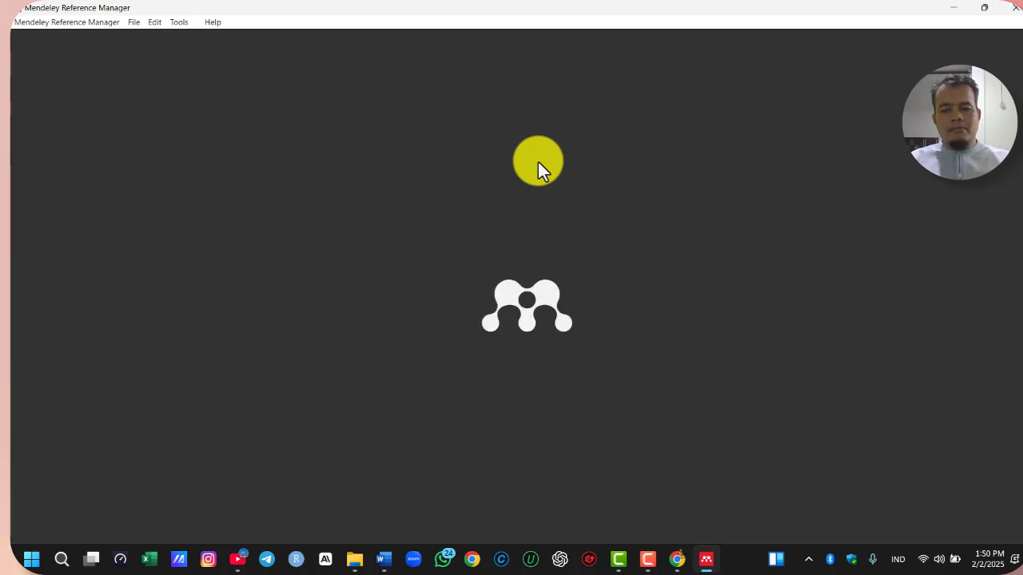
Import the scholar (6) RIS file from the Downloads folder into the Mendeley library
click(118, 56)
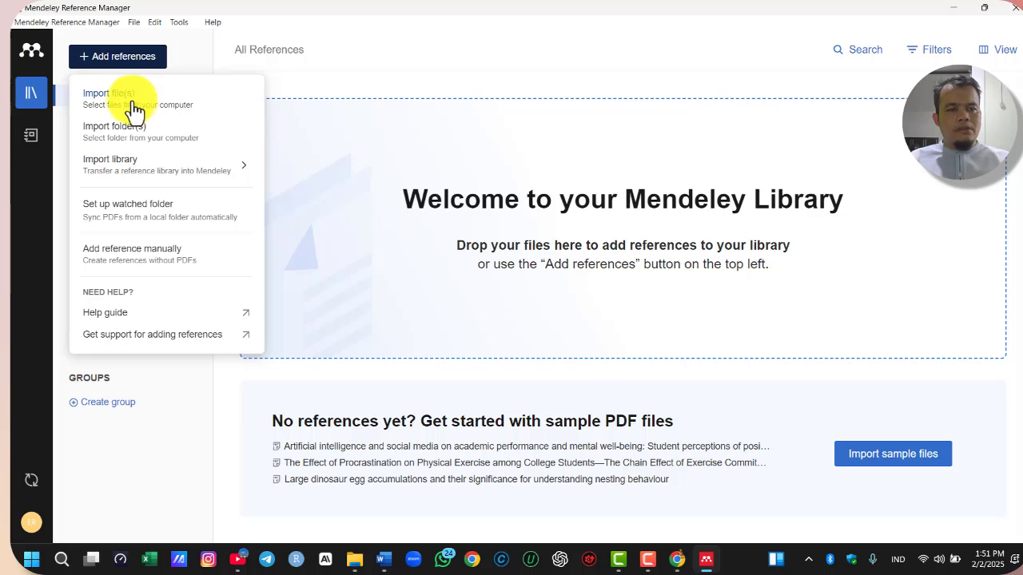
mouse_move(158, 173)
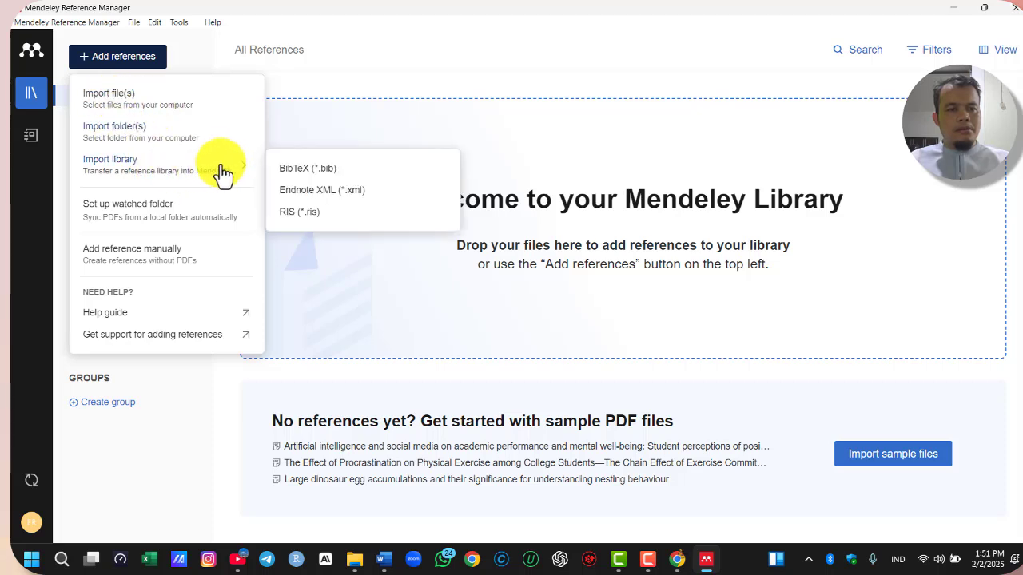
click(291, 212)
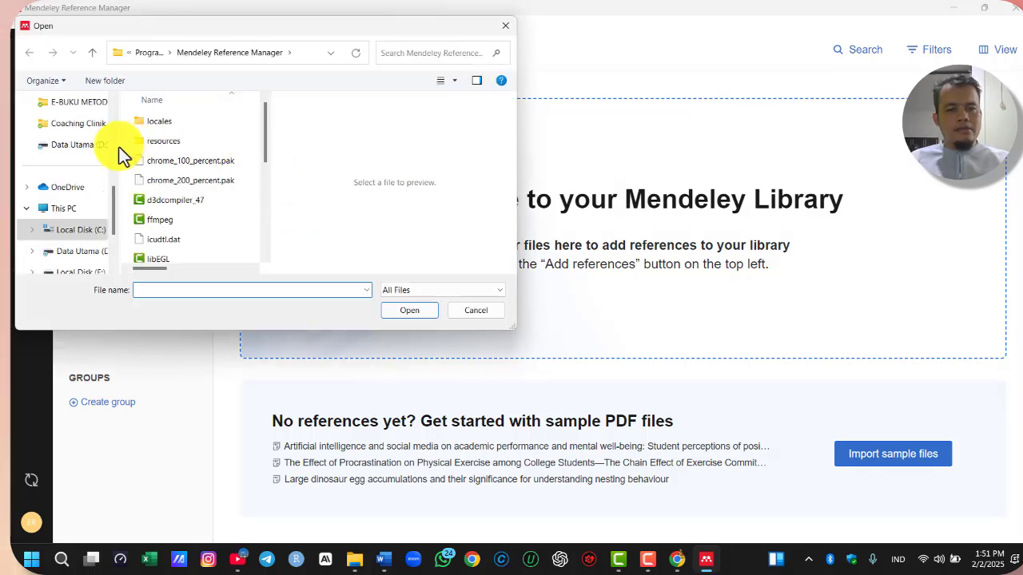
scroll(64, 140, up, 5)
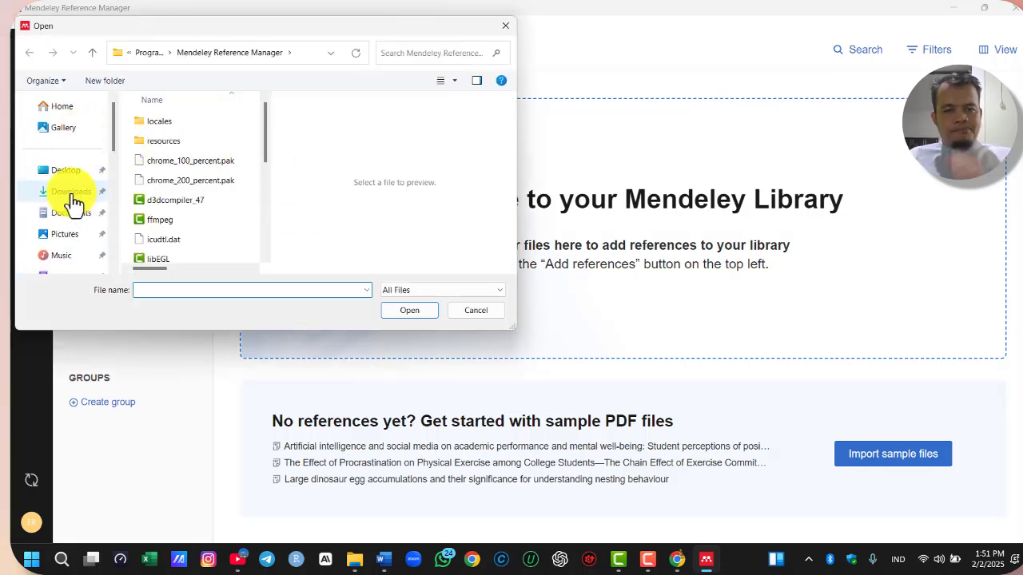
click(71, 196)
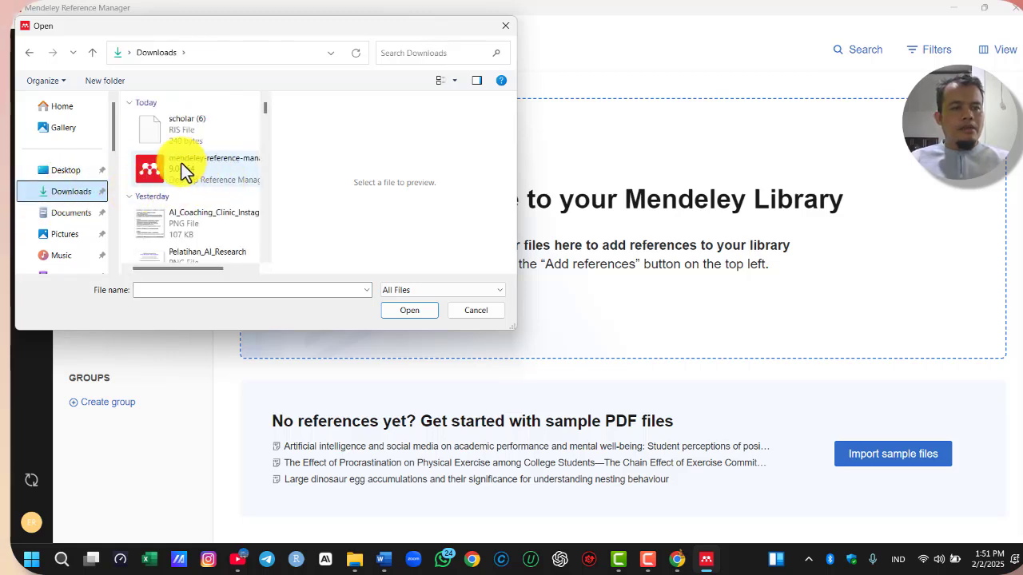
click(175, 130)
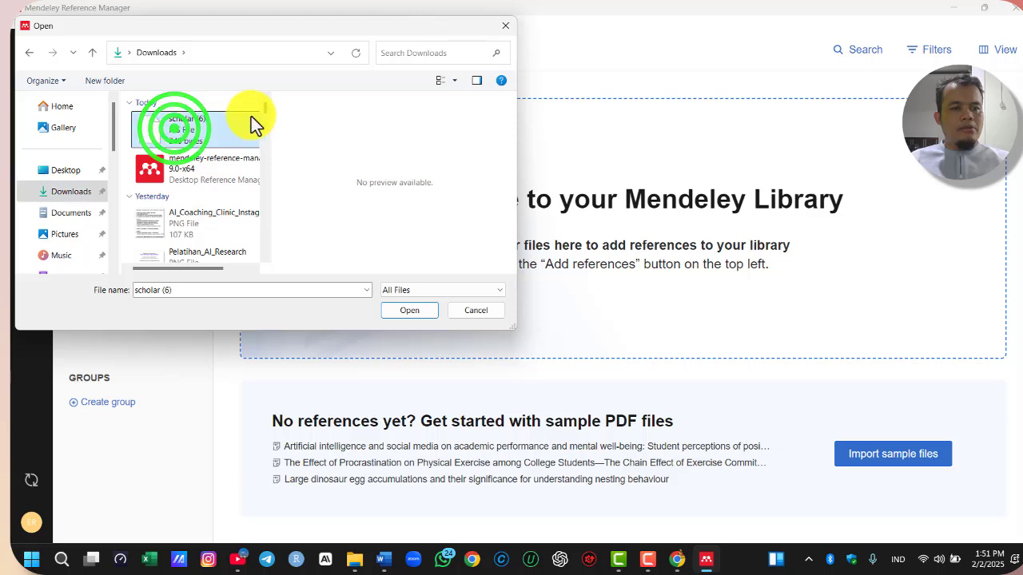
click(409, 310)
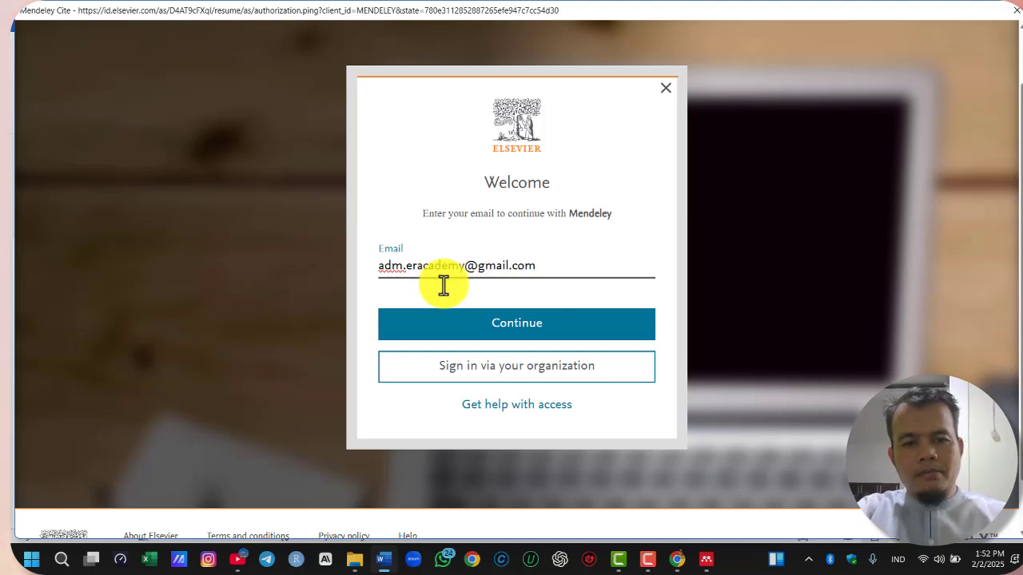
Sign in to Mendeley Cite in Word with the account email and password, with the stay signed in option enabled
click(403, 315)
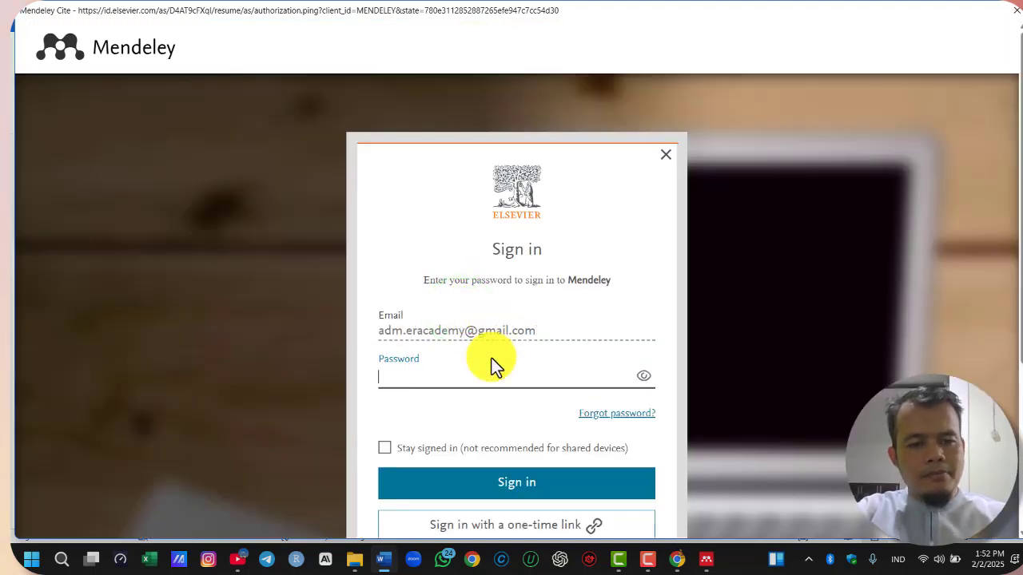
text(•)
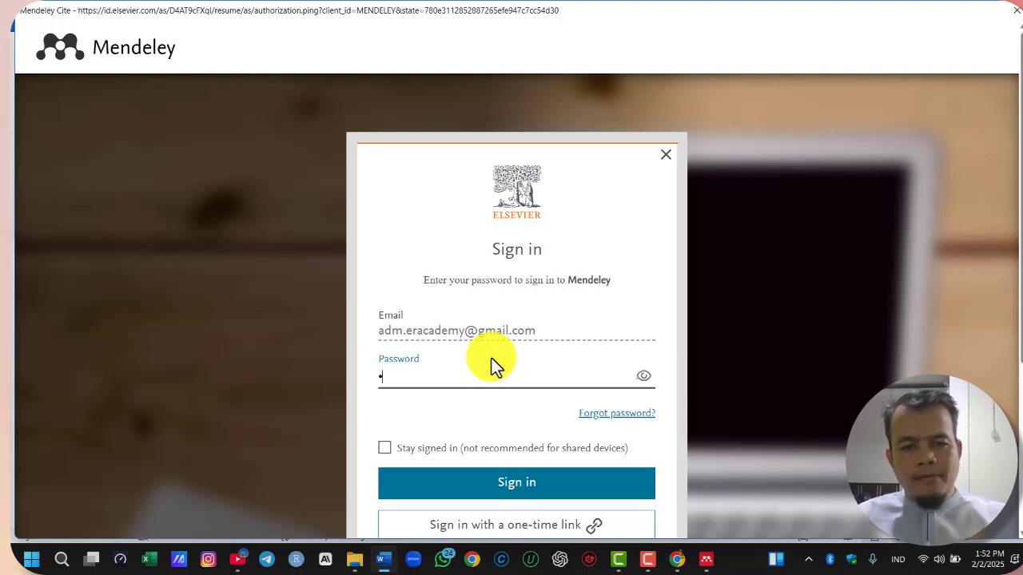
text(•)
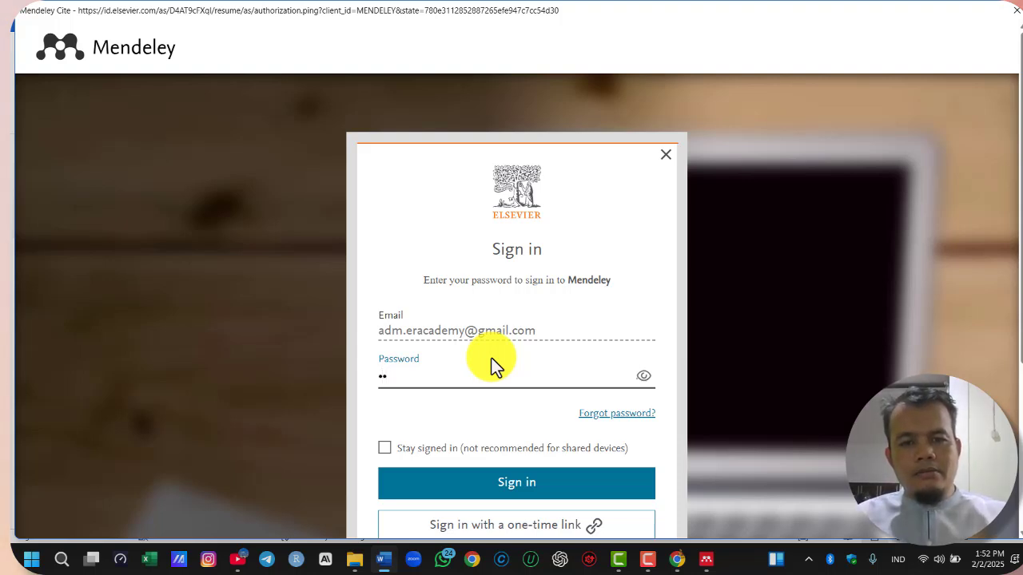
text(••)
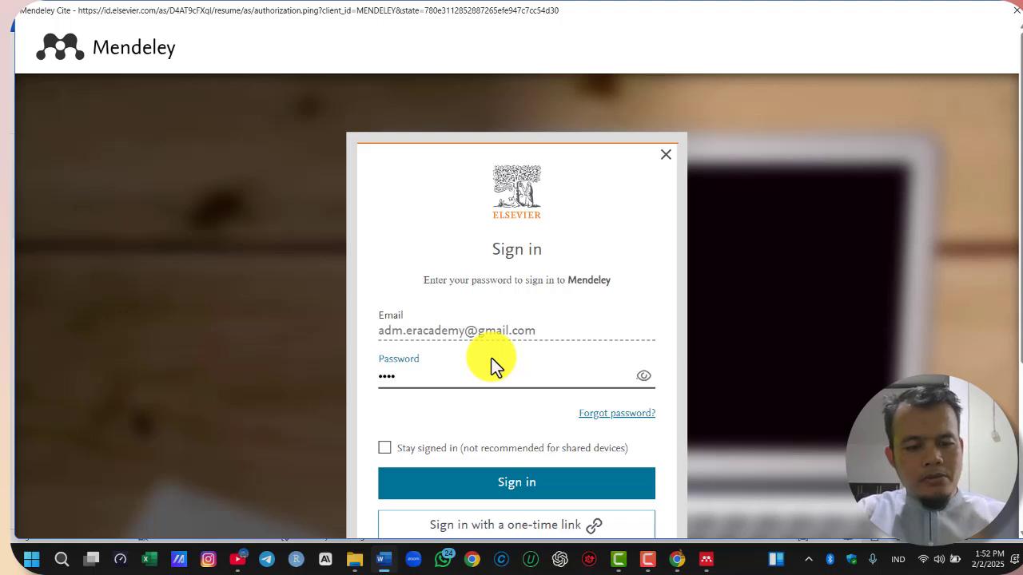
text(••••)
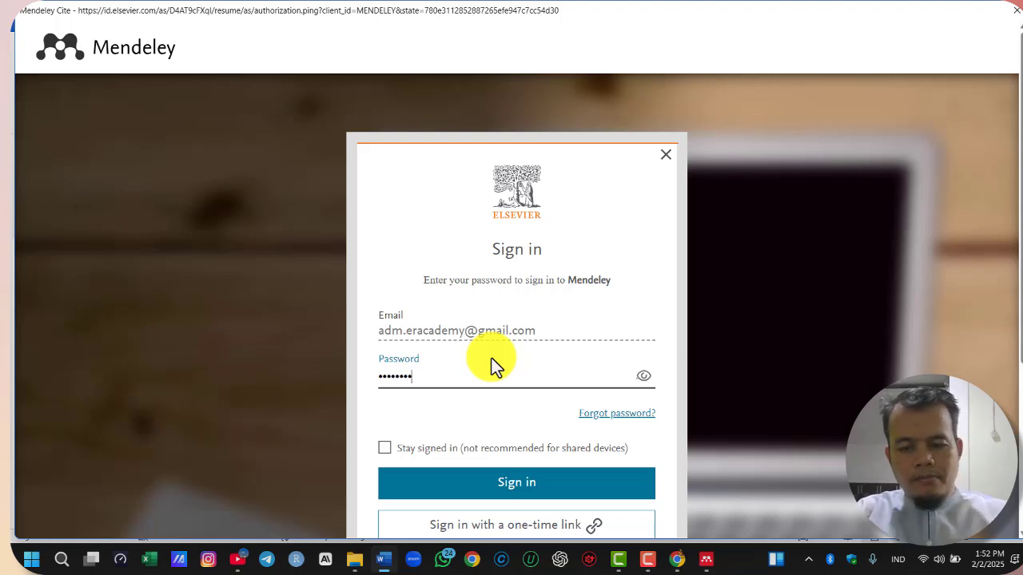
text(•)
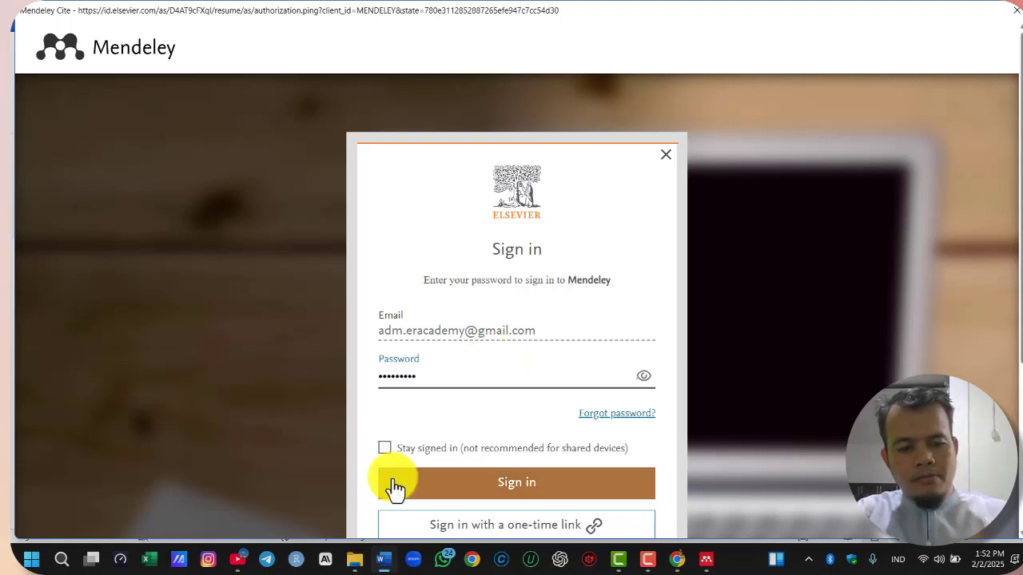
click(385, 449)
scroll(447, 400, down, 2)
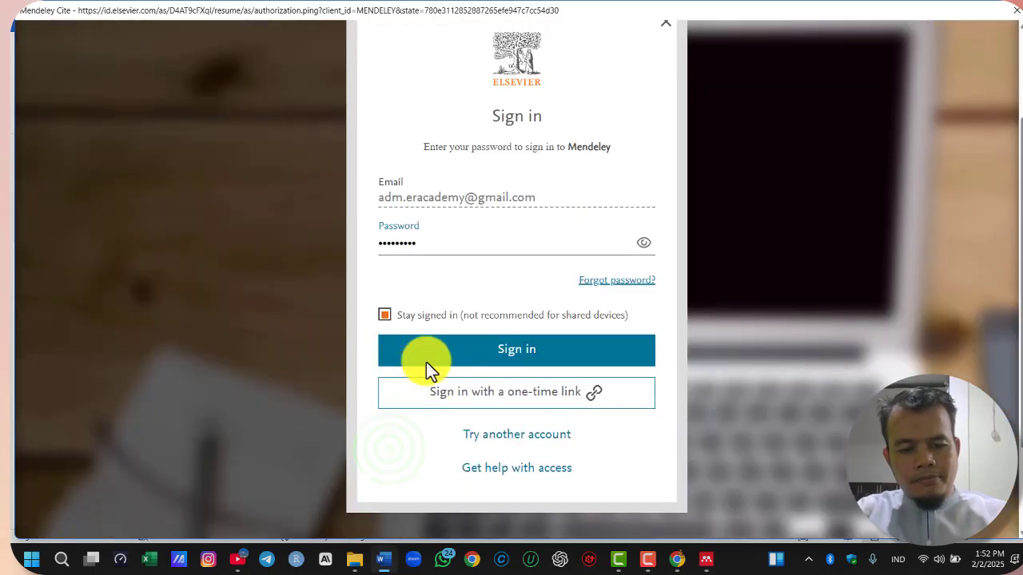
click(524, 361)
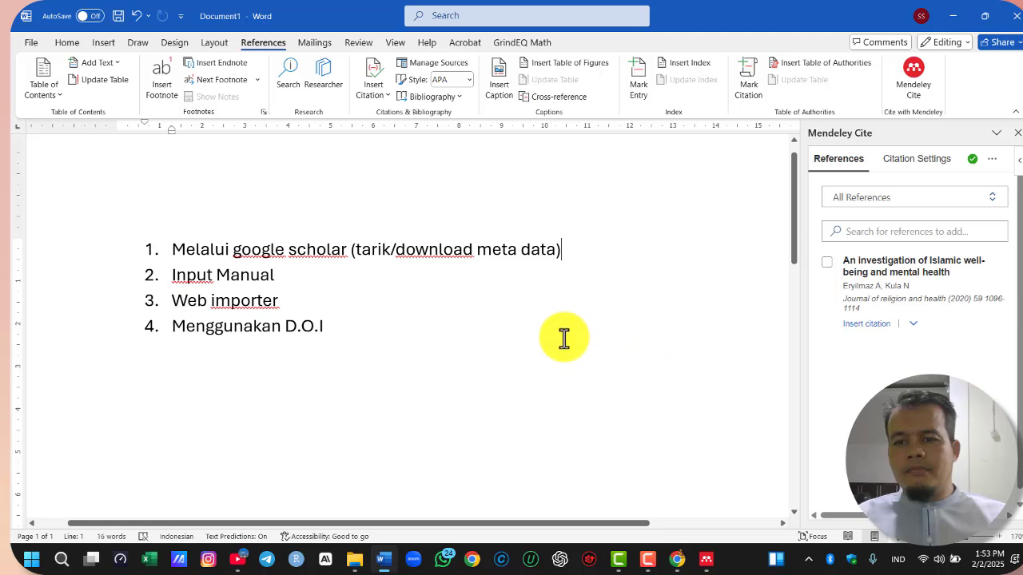
Dismiss the Getting support tip in Mendeley Cite and place the text cursor in the blank area below the numbered list
scroll(479, 291, down, 2)
click(983, 254)
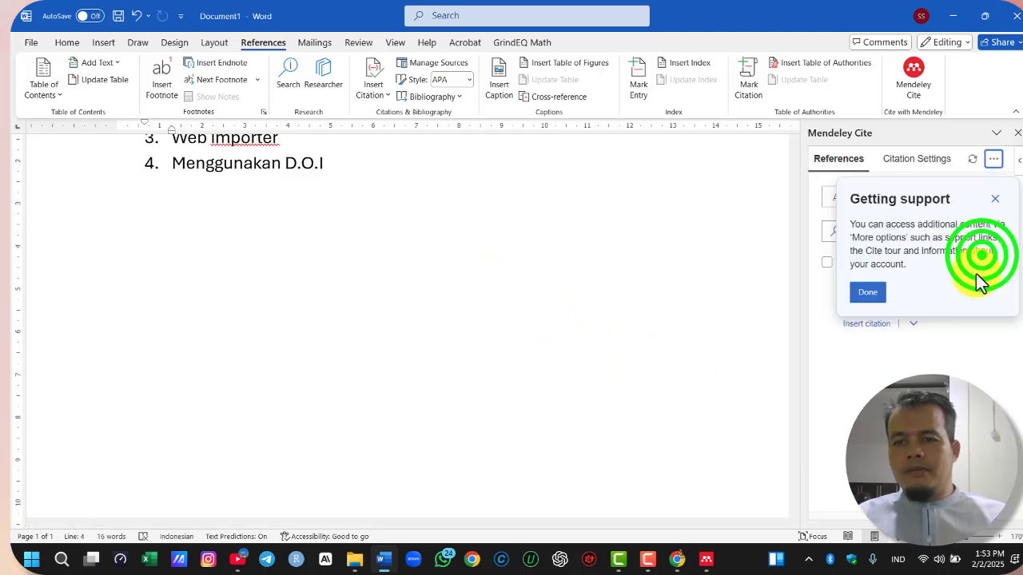
click(873, 295)
click(342, 250)
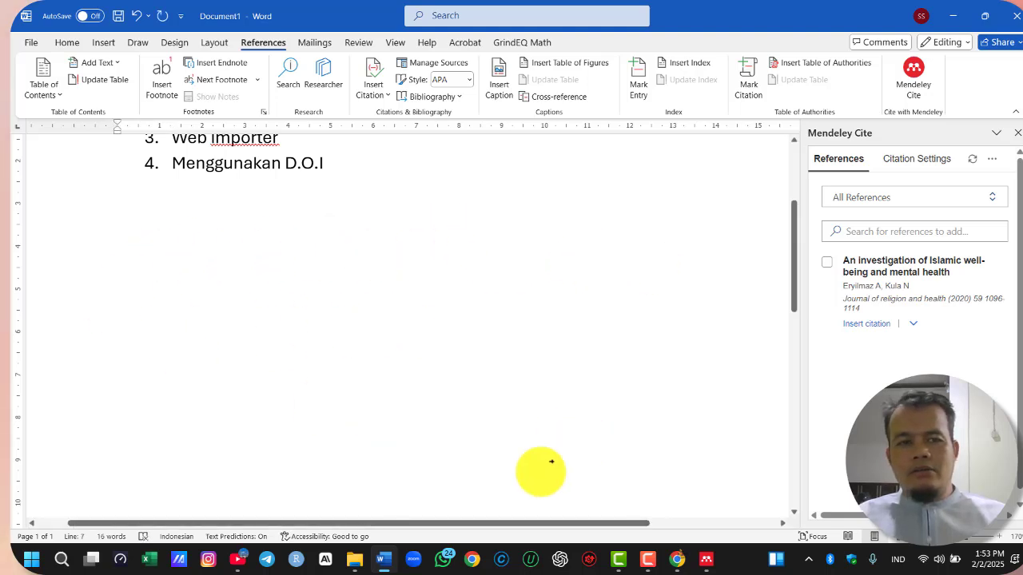
Switch to Chrome, open the article "An investigation of Islamic well-being and mental health" from Google Scholar, and accept all cookies
mouse_move(240, 569)
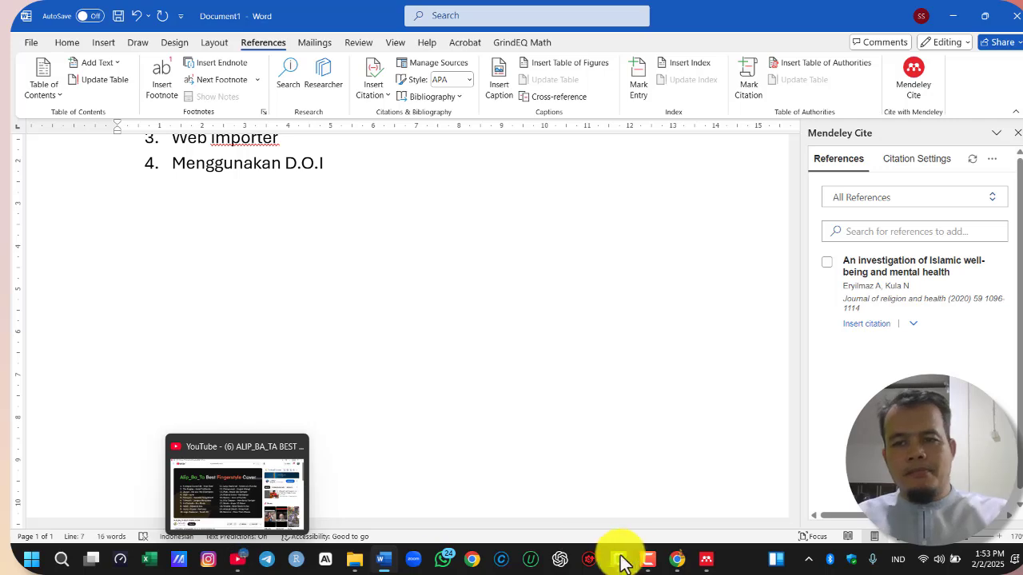
click(677, 559)
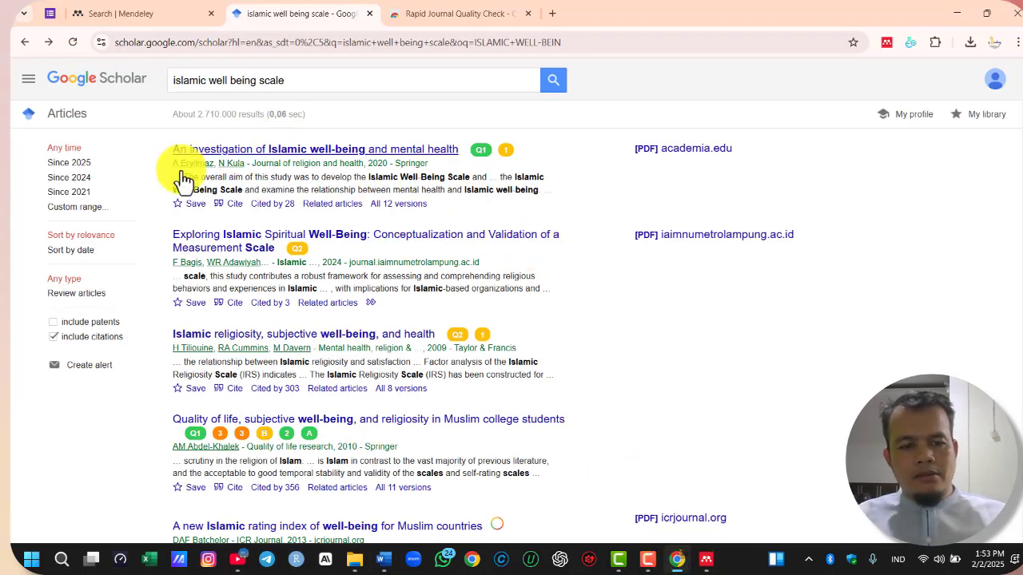
click(346, 156)
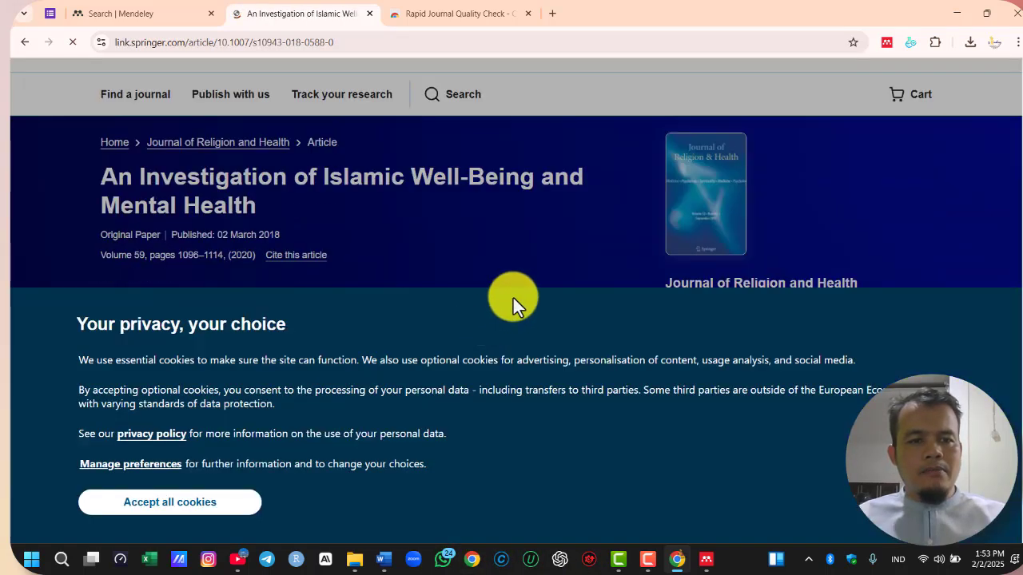
click(187, 503)
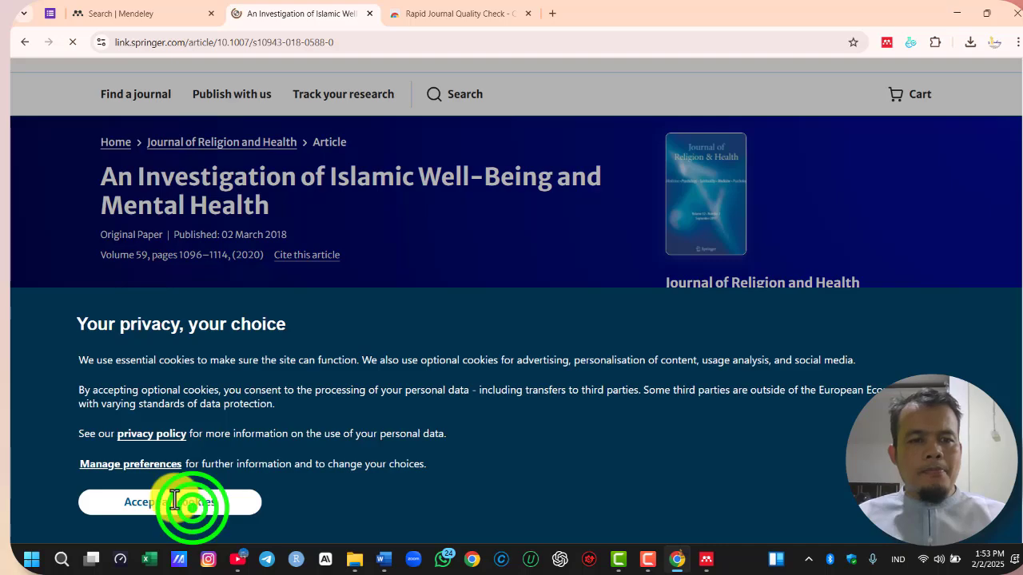
Look over the article's abstract on the Springer page and close the small window covering it
scroll(484, 379, down, 2)
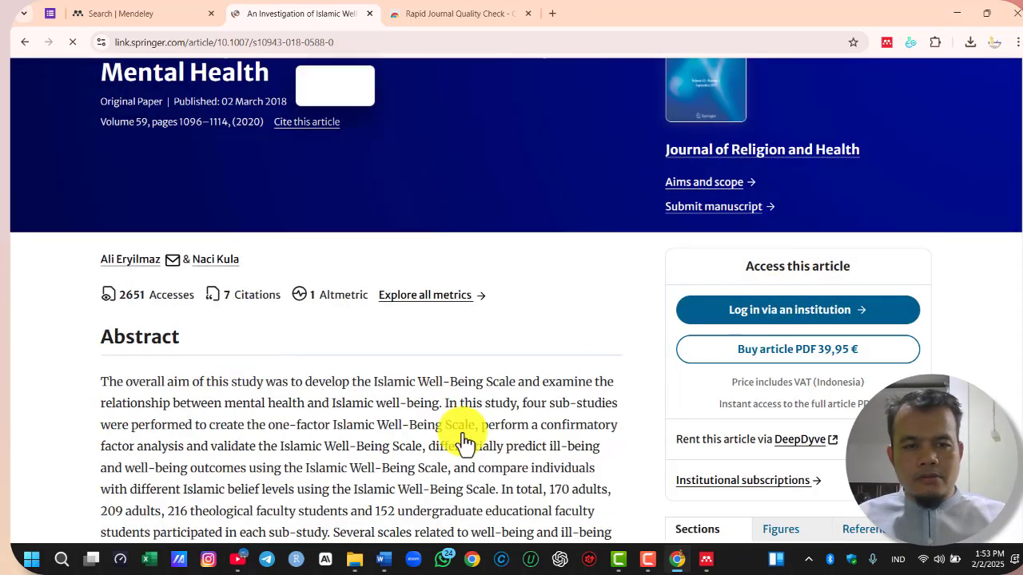
scroll(480, 400, down, 2)
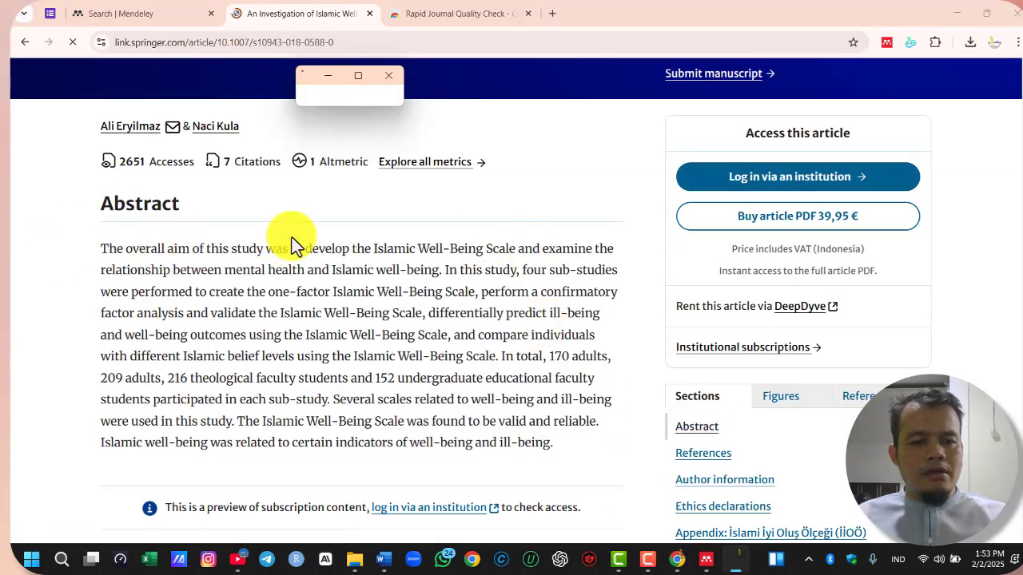
scroll(386, 132, up, 1)
click(384, 76)
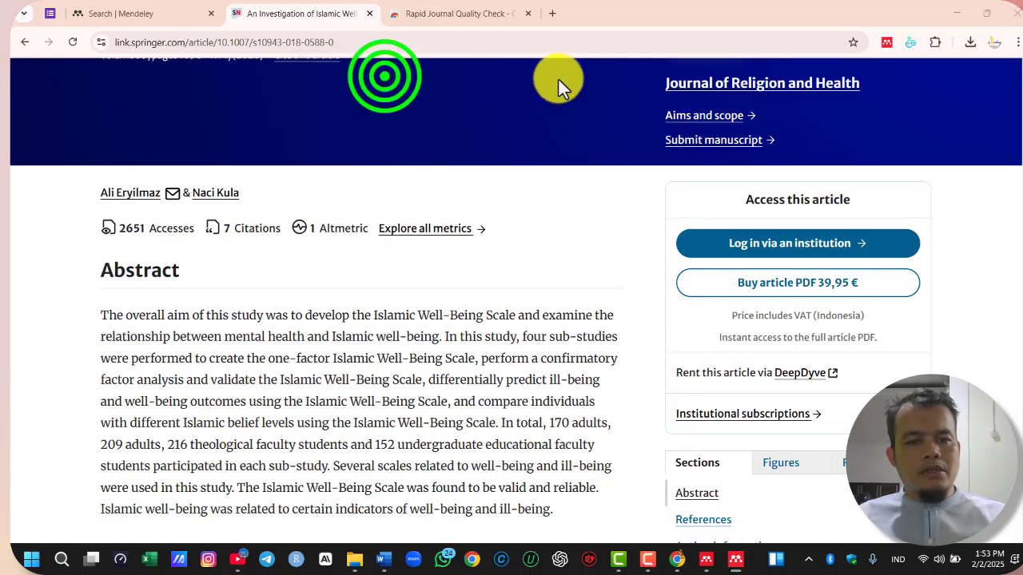
scroll(386, 290, down, 2)
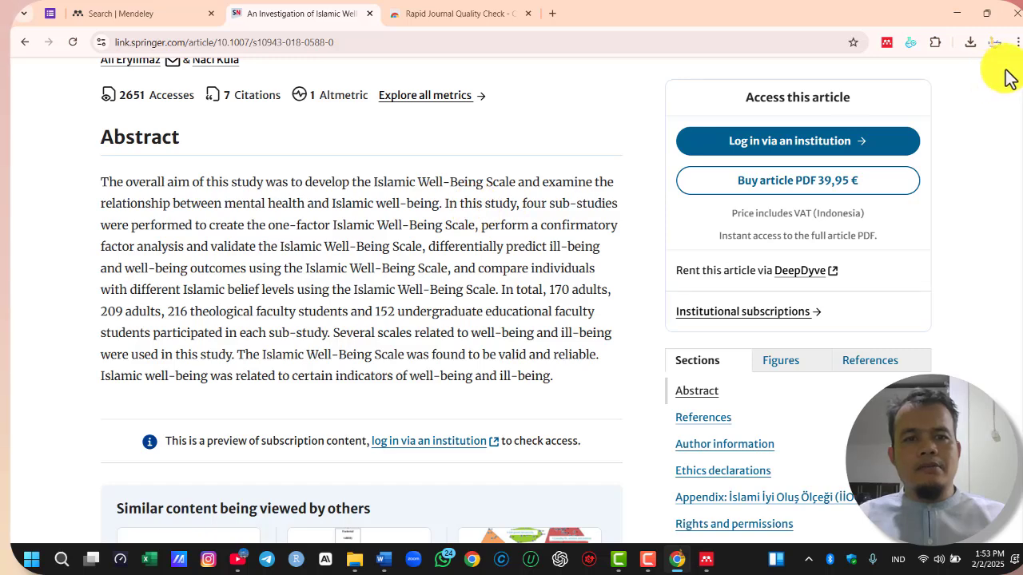
Translate the Springer article page into Indonesian with Google Translate
scroll(512, 200, up, 2)
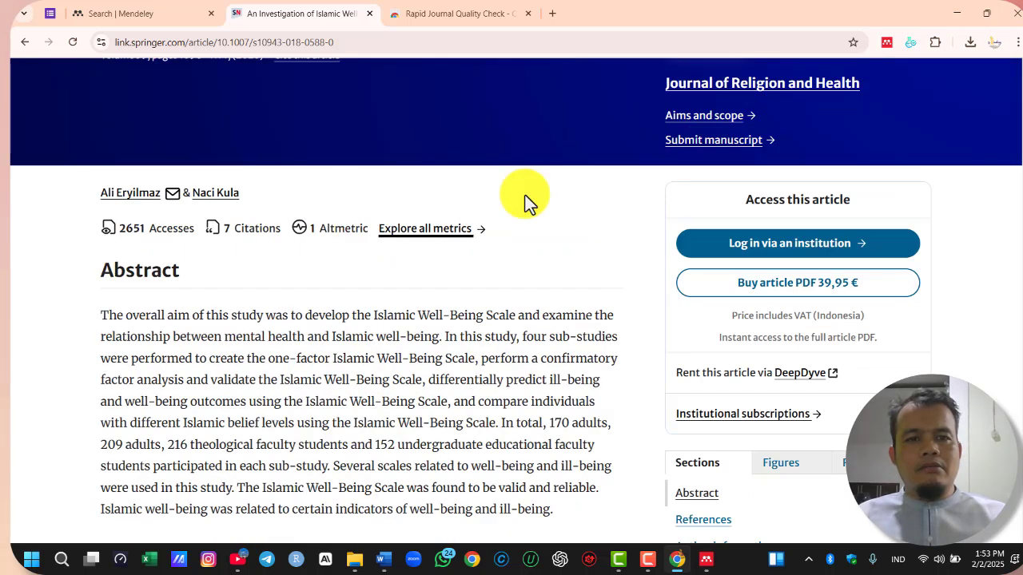
click(1017, 42)
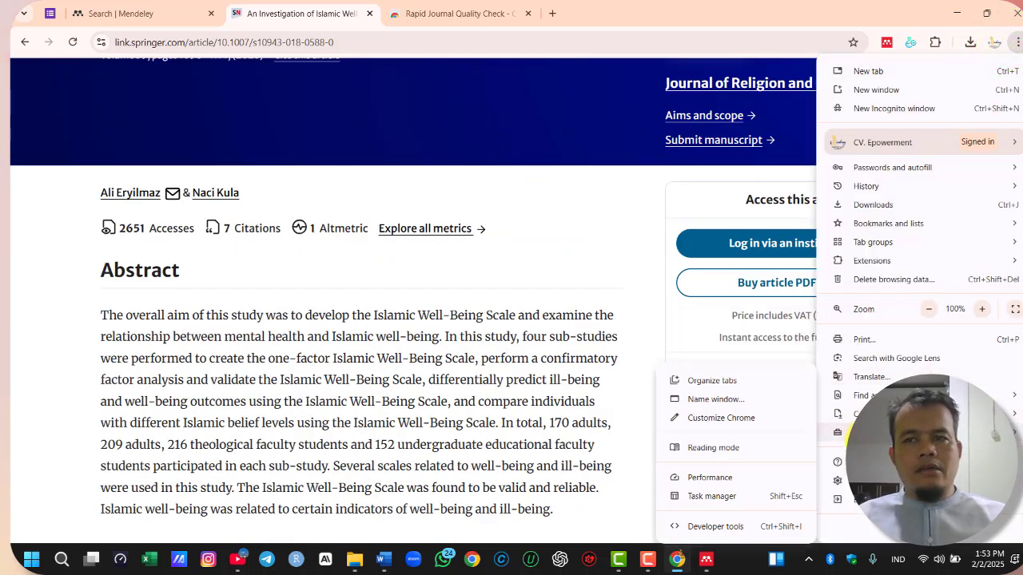
click(871, 380)
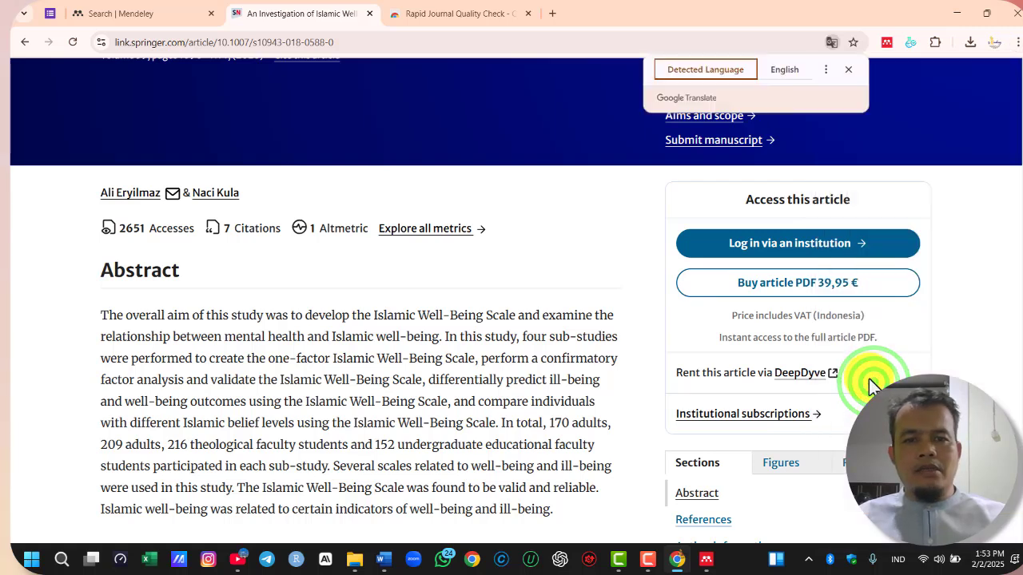
click(824, 71)
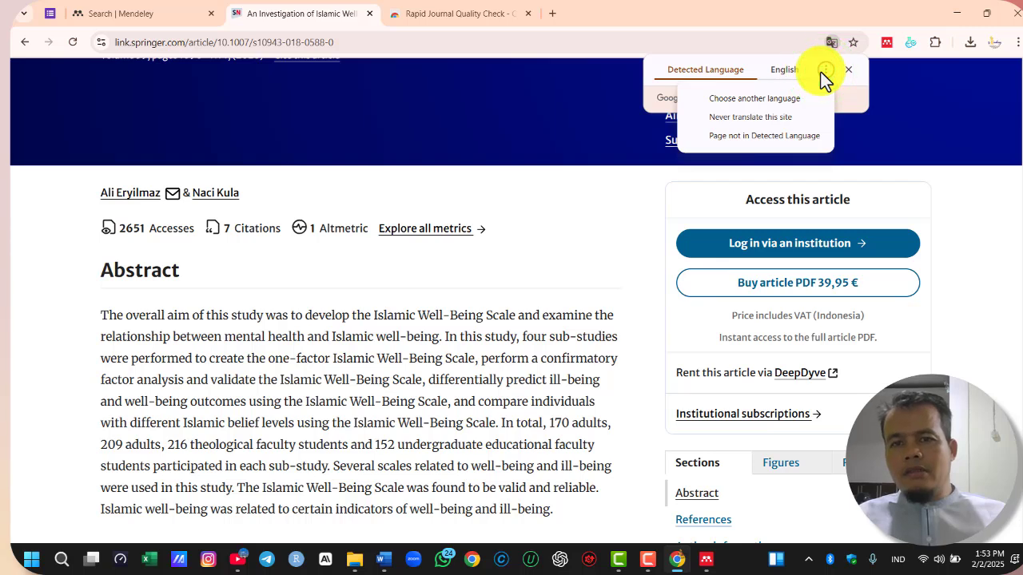
click(771, 96)
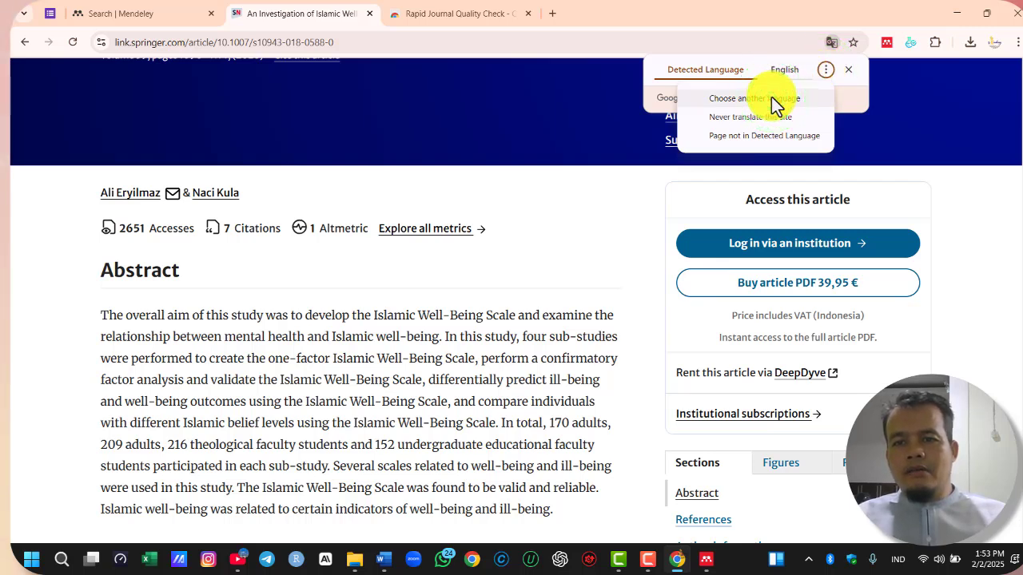
click(735, 105)
scroll(724, 335, down, 3)
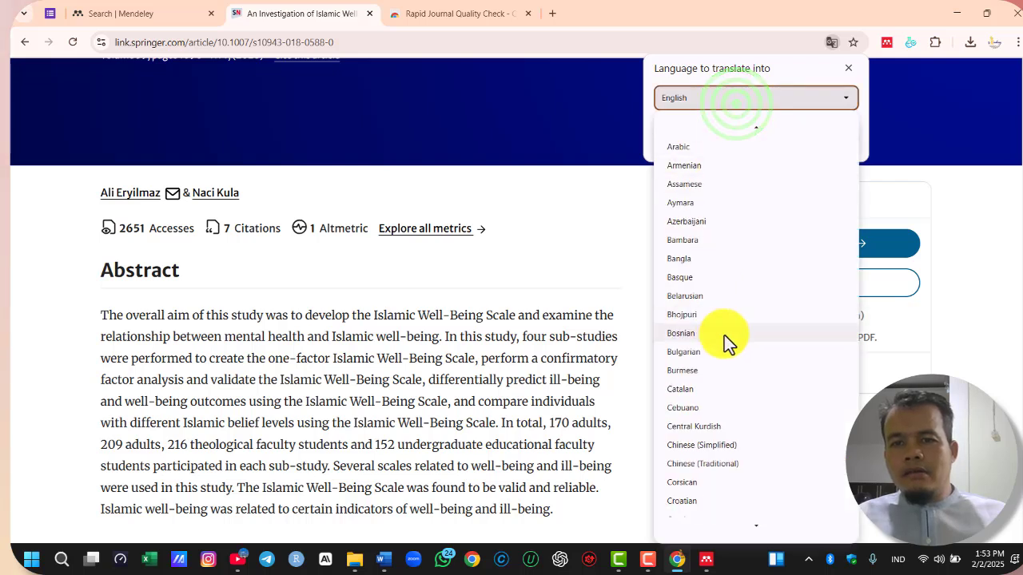
scroll(735, 397, down, 3)
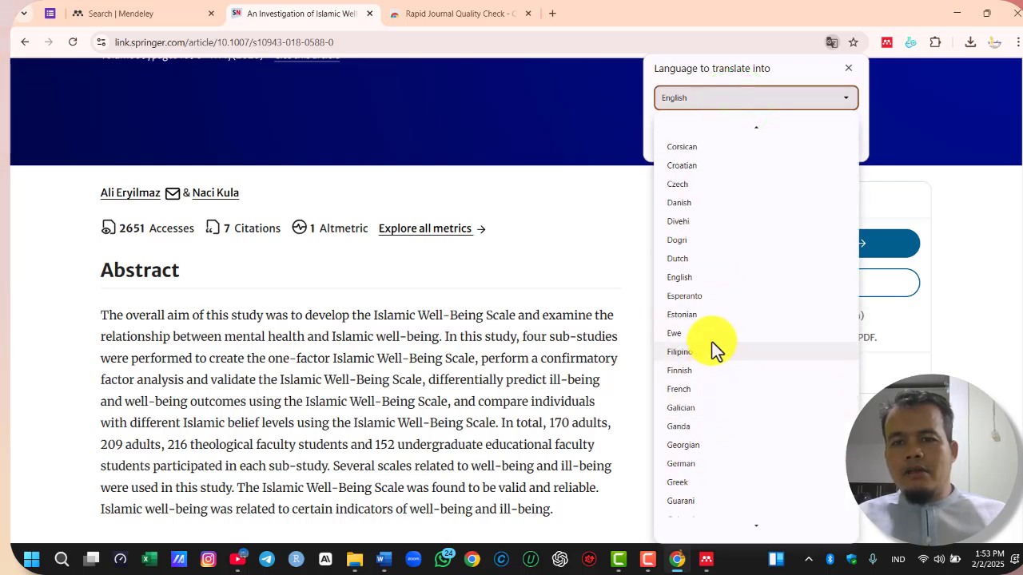
scroll(732, 364, down, 3)
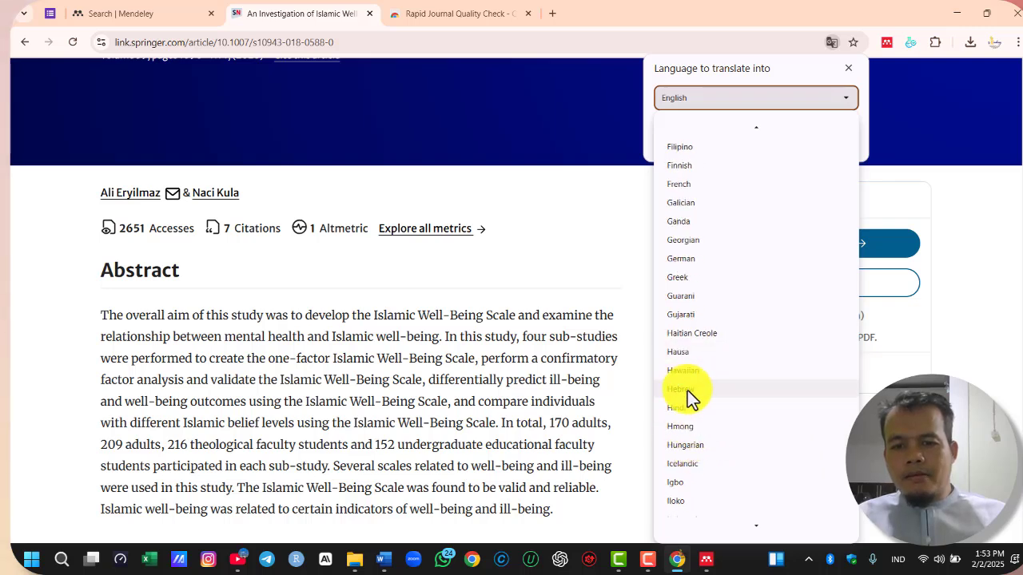
scroll(700, 453, down, 1)
click(693, 481)
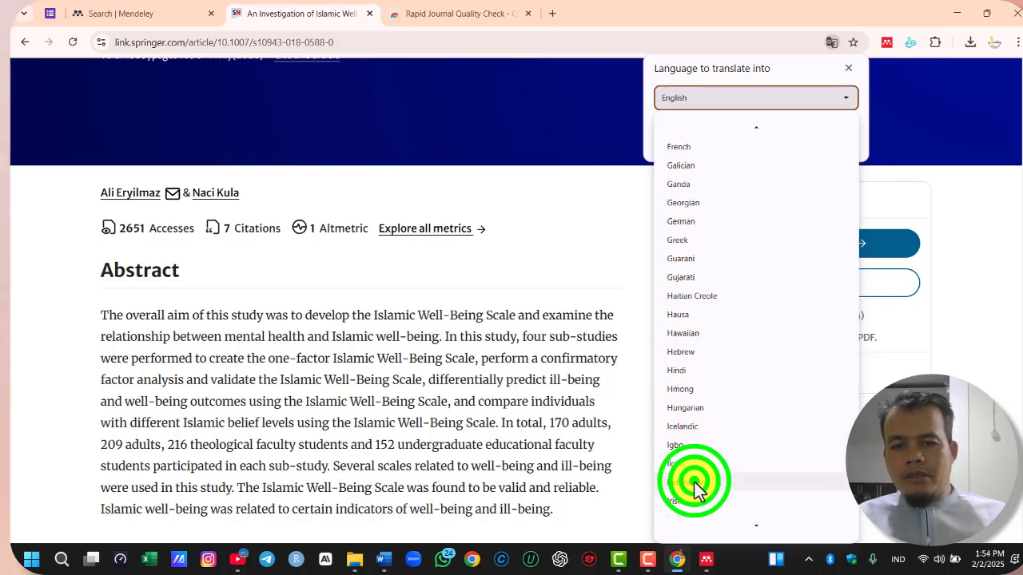
click(829, 140)
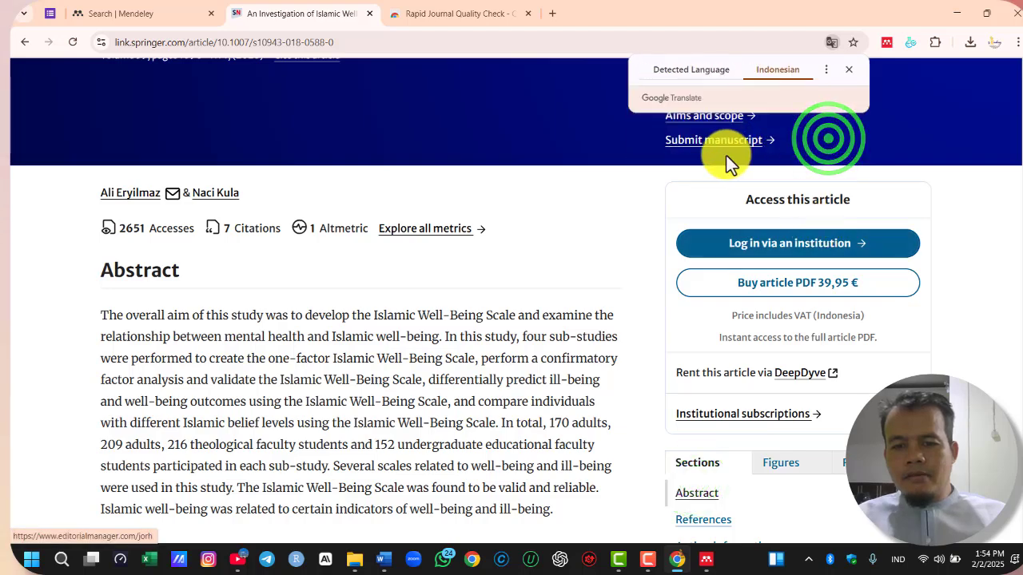
Copy the abstract's last two sentences, from "Skala Kesejahteraan Islam ditemukan valid dan reliabel" to "ketidakbahagiaan tertentu."
scroll(470, 364, down, 2)
scroll(457, 323, up, 2)
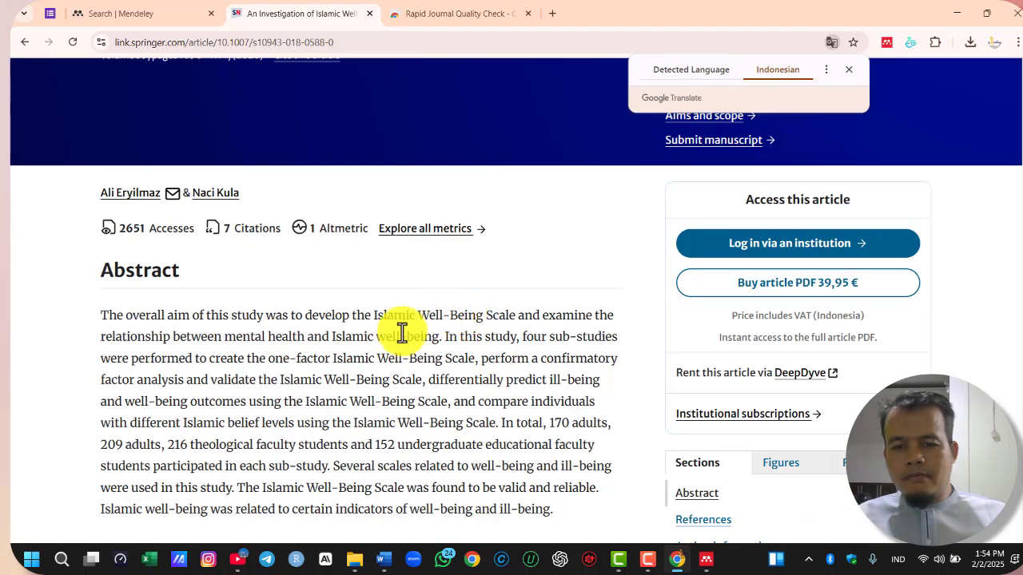
scroll(382, 352, down, 2)
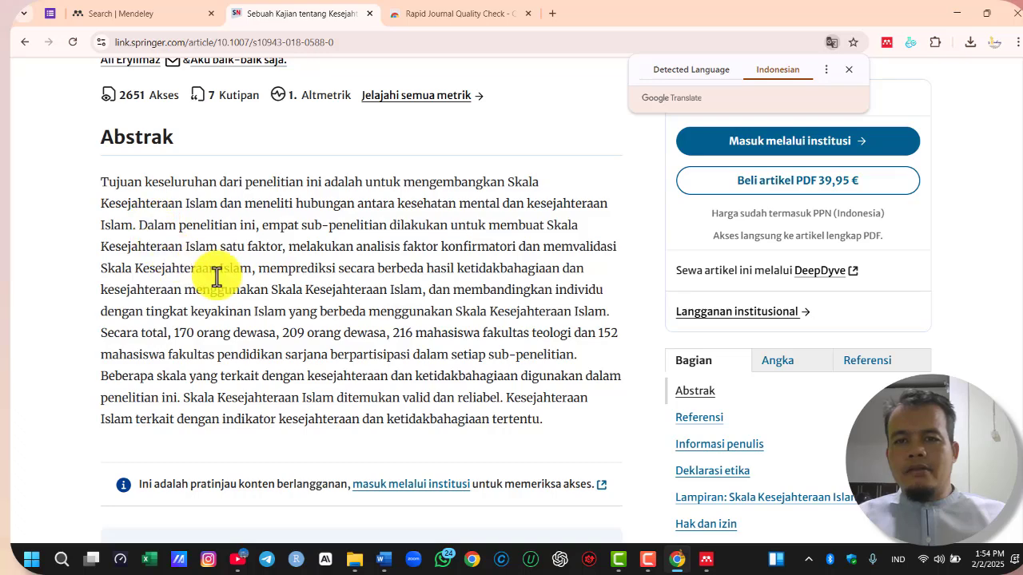
scroll(430, 263, down, 3)
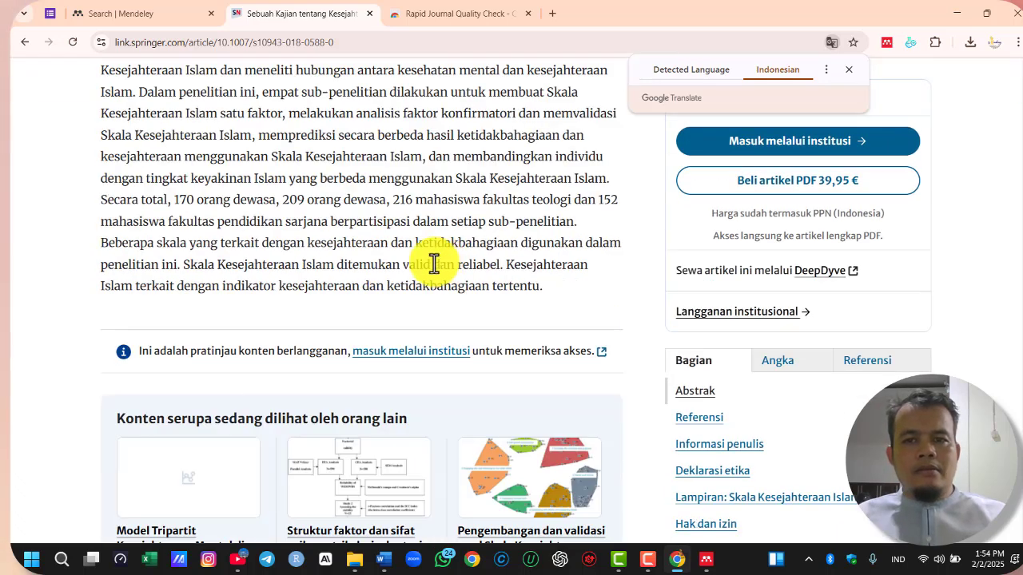
scroll(439, 259, up, 3)
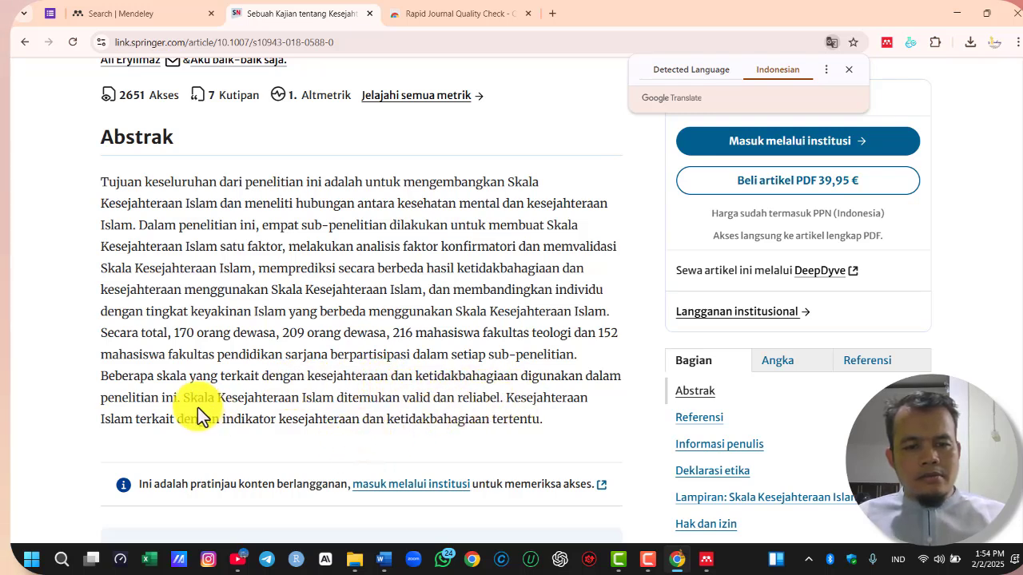
drag(184, 401, 552, 413)
scroll(552, 412, down, 2)
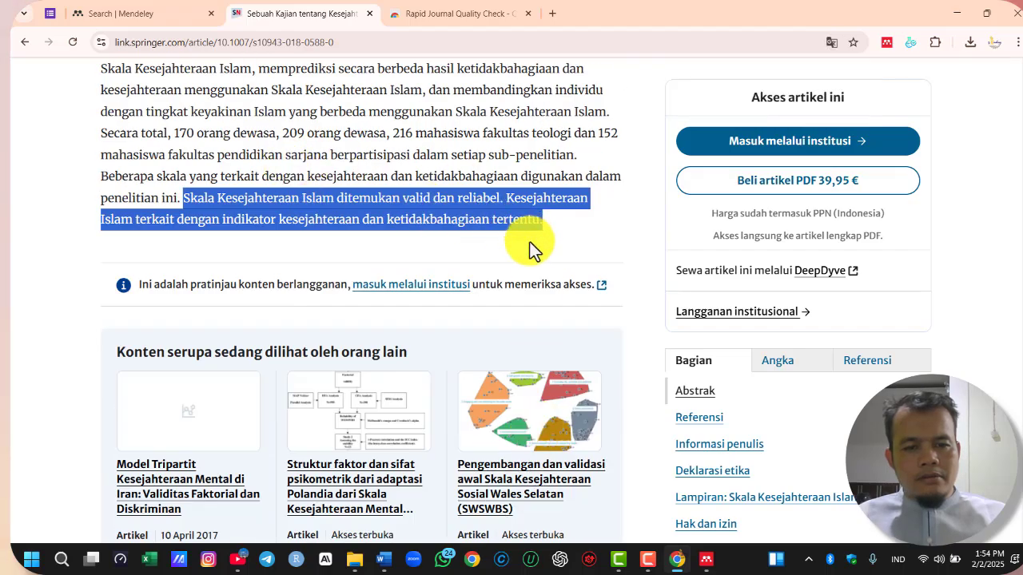
scroll(528, 280, down, 3)
scroll(524, 311, down, 3)
scroll(528, 310, up, 7)
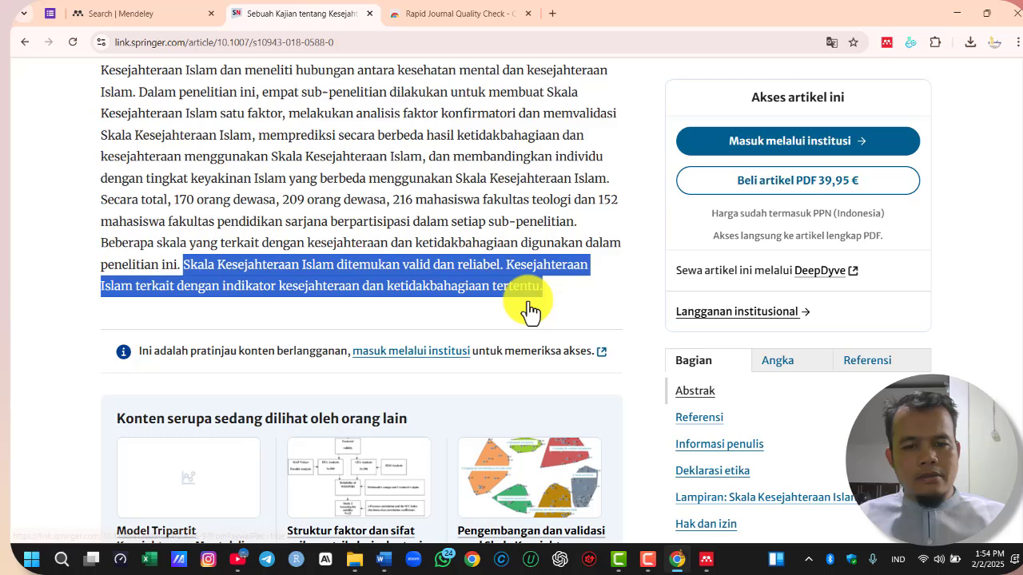
right_click(395, 285)
click(454, 300)
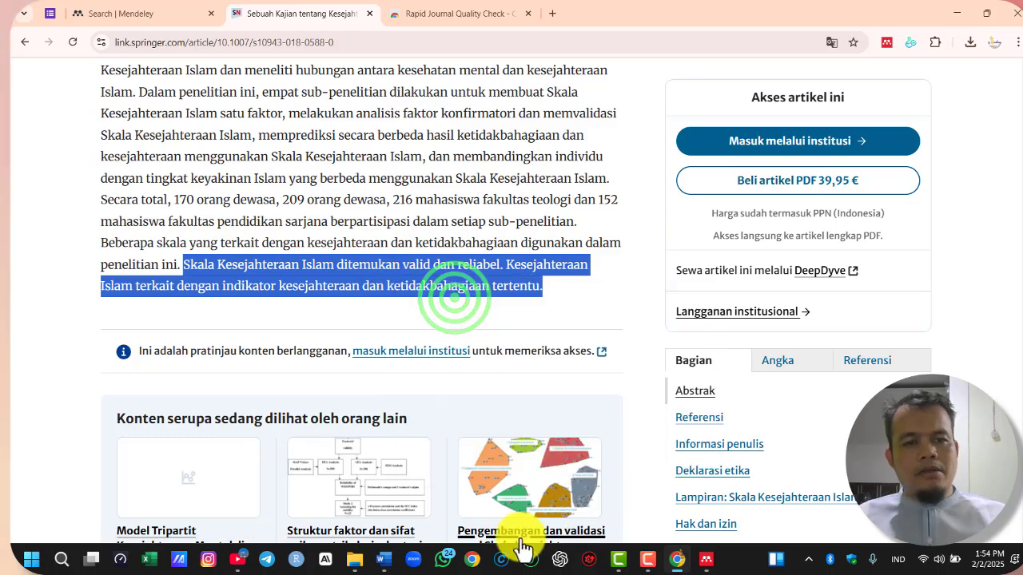
Switch to Word, write "Menurut" and insert the Mendeley citation for "An investigation of Islamic well-being and mental health" after it
click(387, 564)
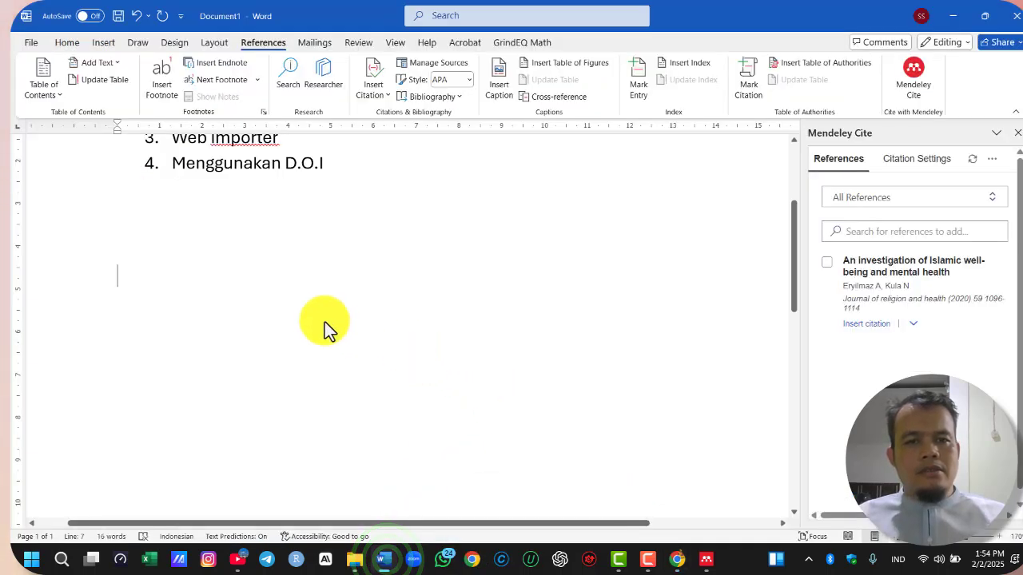
text(Menurut)
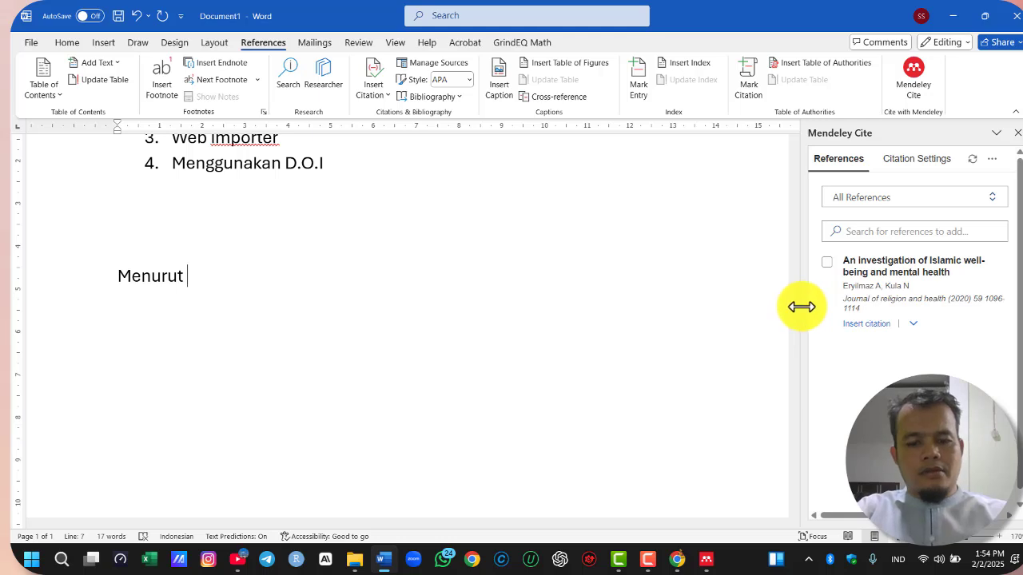
click(827, 263)
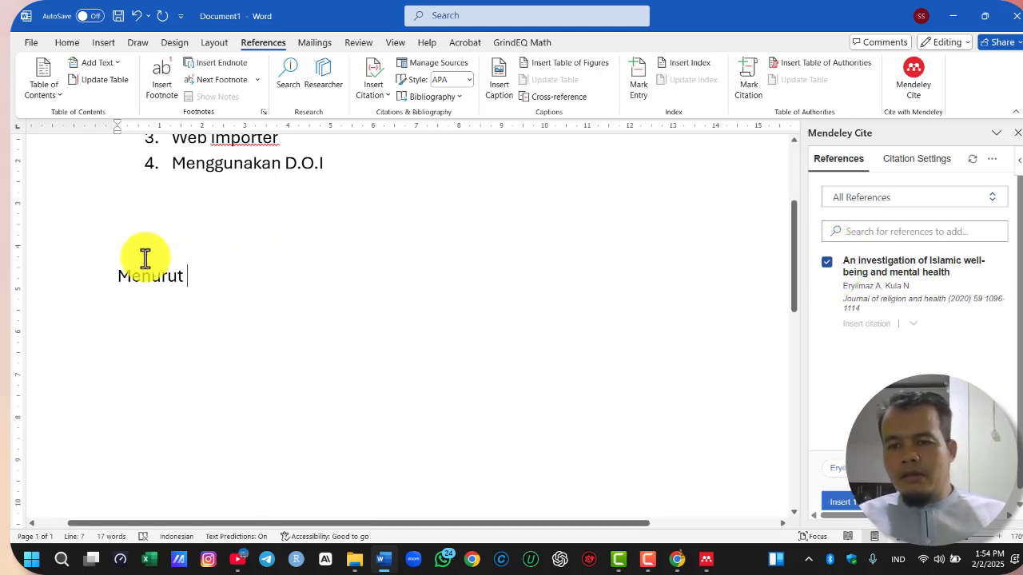
click(186, 276)
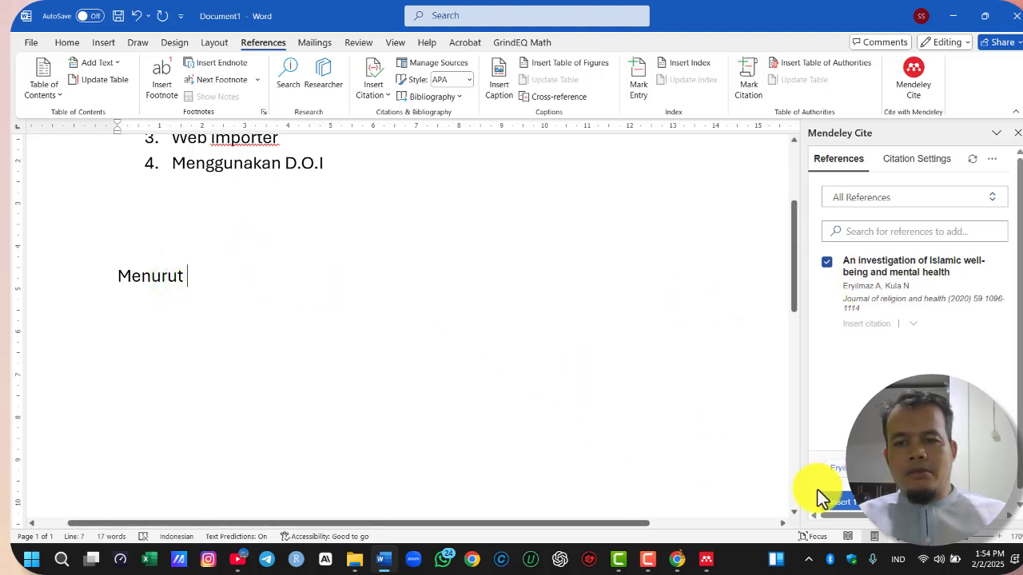
click(856, 512)
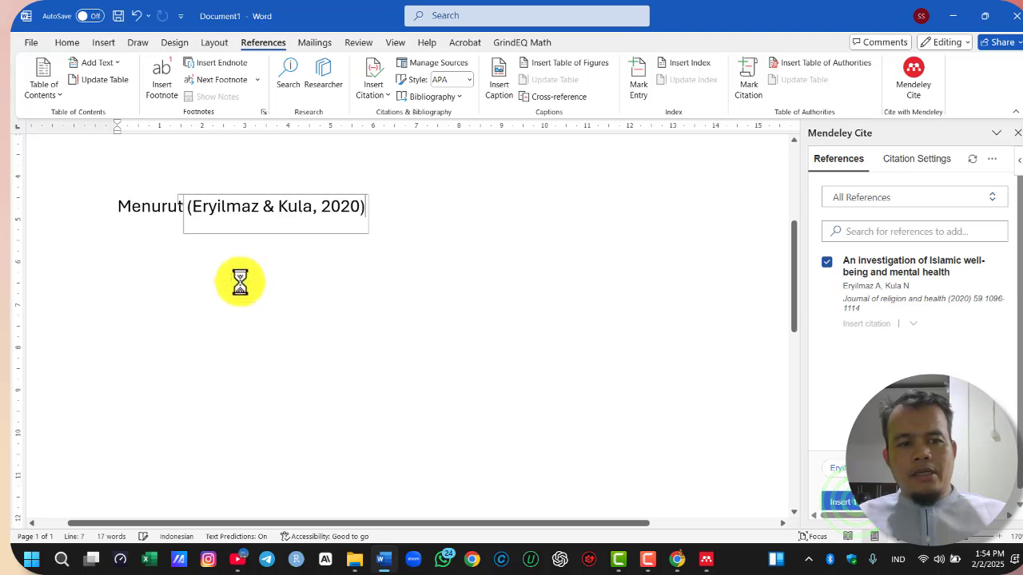
scroll(495, 408, up, 2)
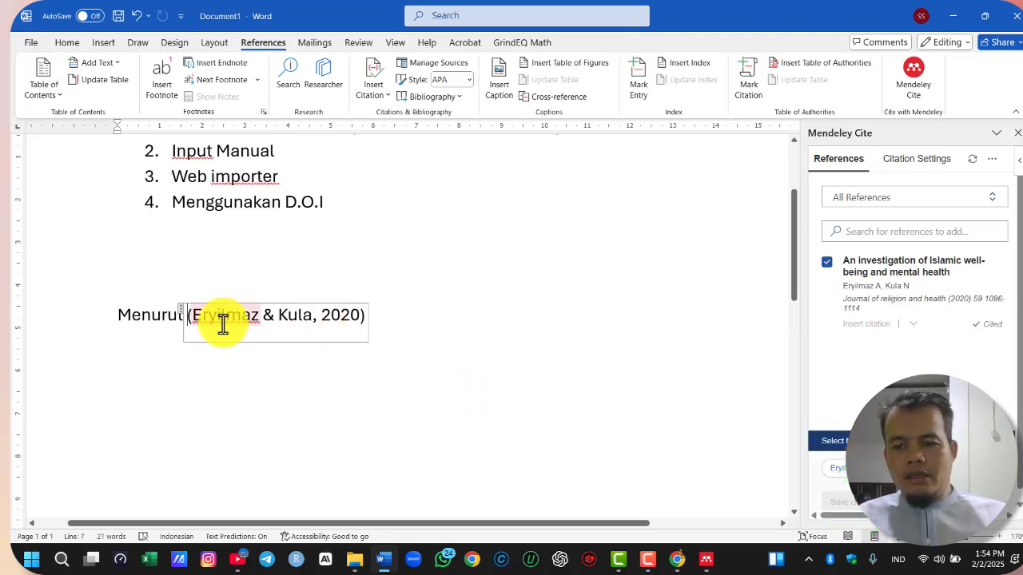
click(468, 307)
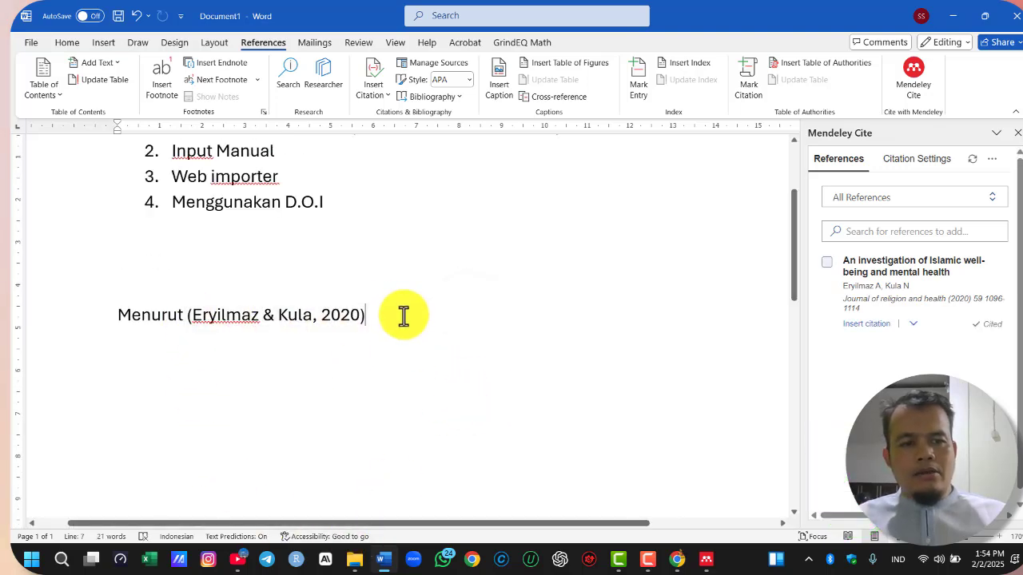
Paste the copied abstract sentences after the citation, enclosed in quotation marks
scroll(655, 396, down, 1)
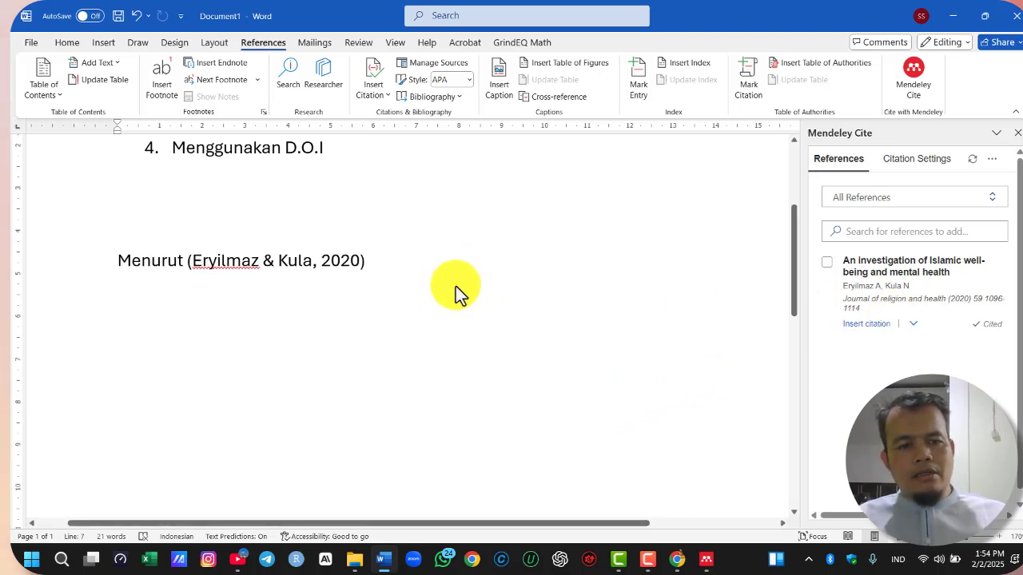
click(219, 266)
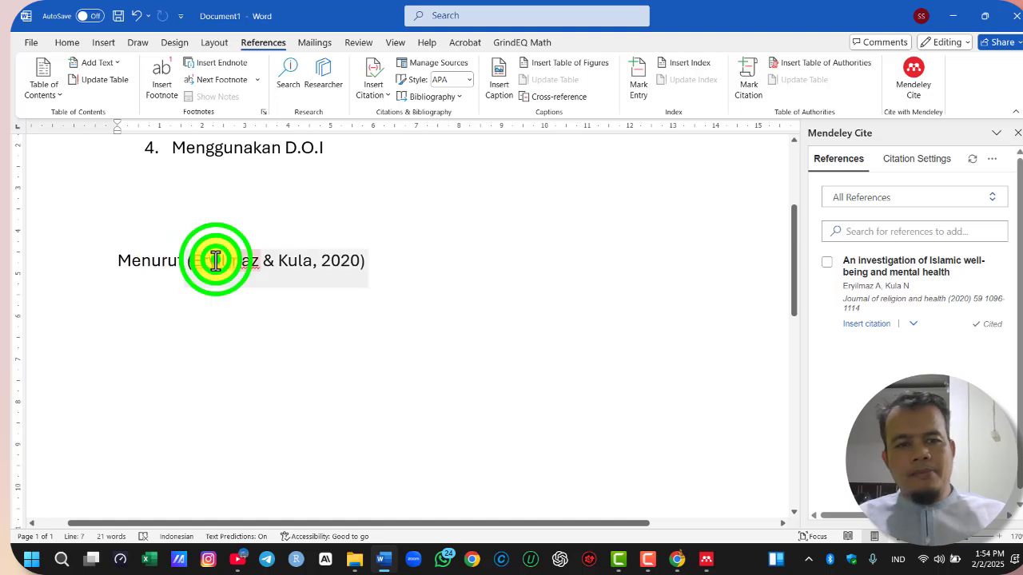
click(398, 260)
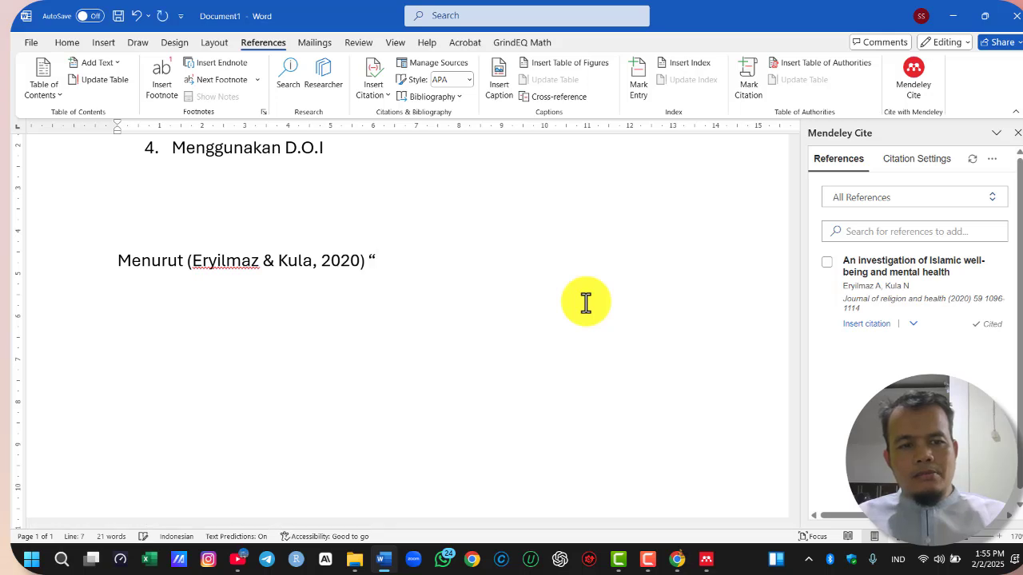
key(ctrl+v)
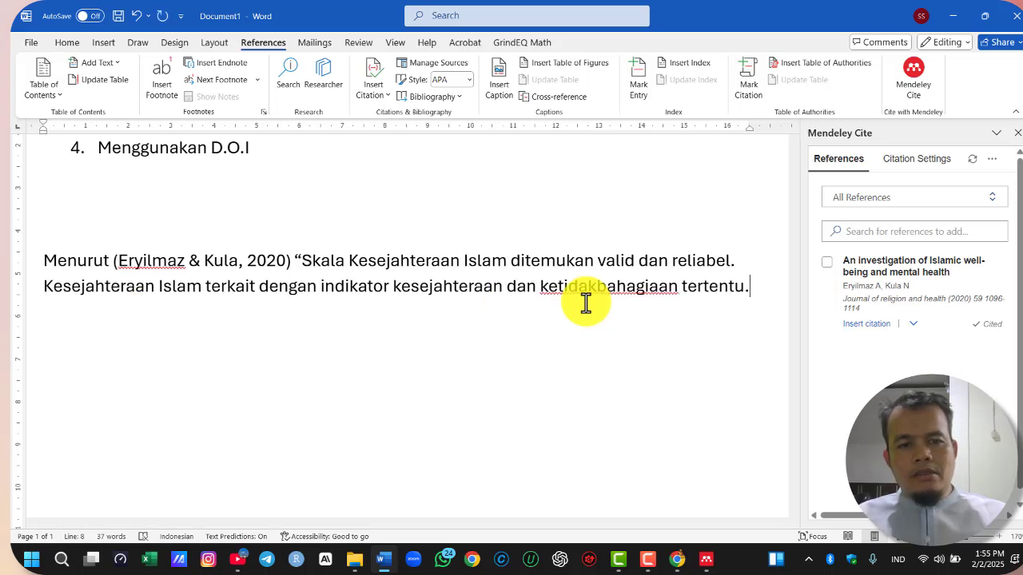
Select the inserted citation and copy the article's starting page number, 1096, from its entry in Mendeley Cite
click(238, 259)
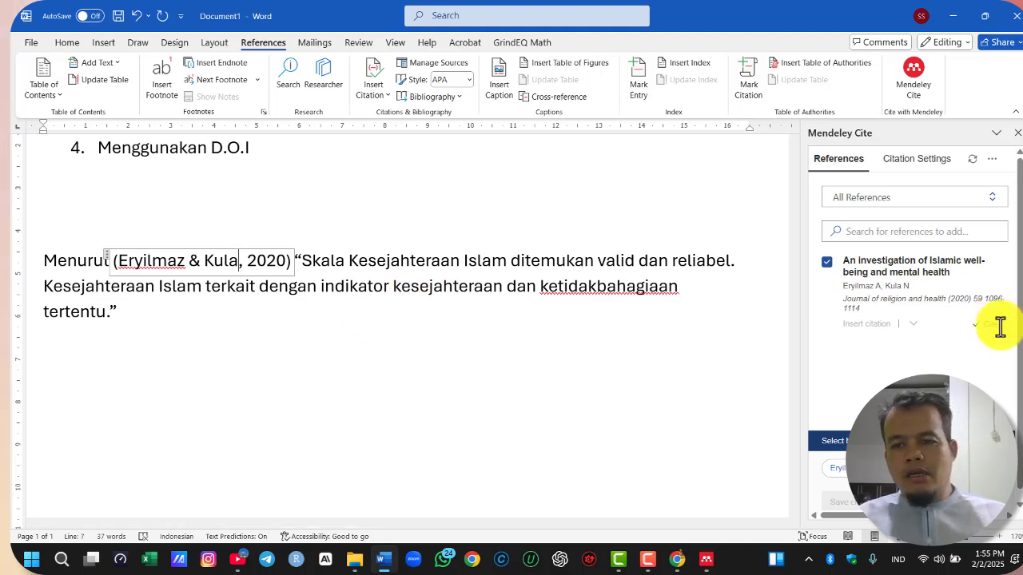
drag(988, 299, 941, 311)
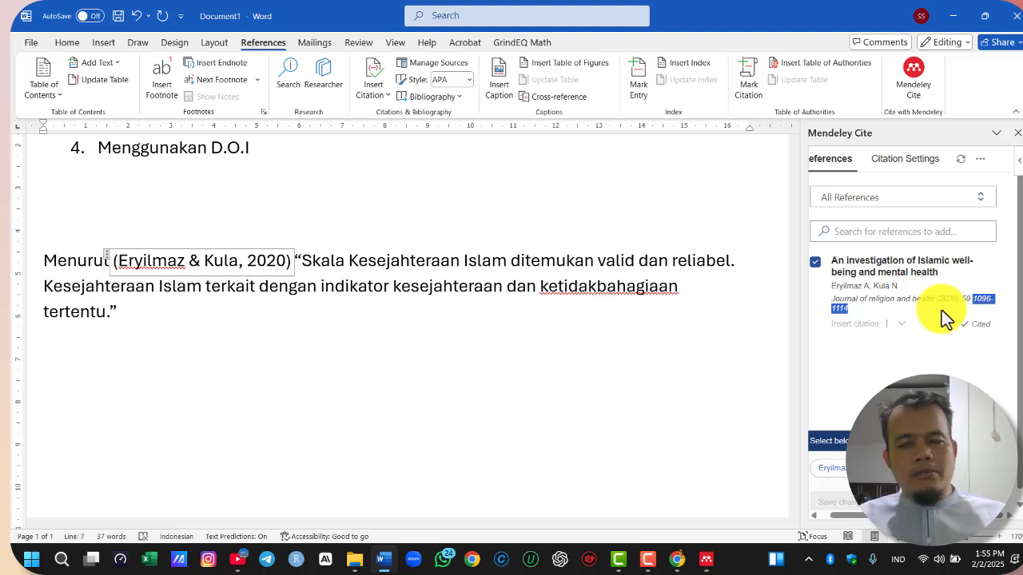
click(987, 303)
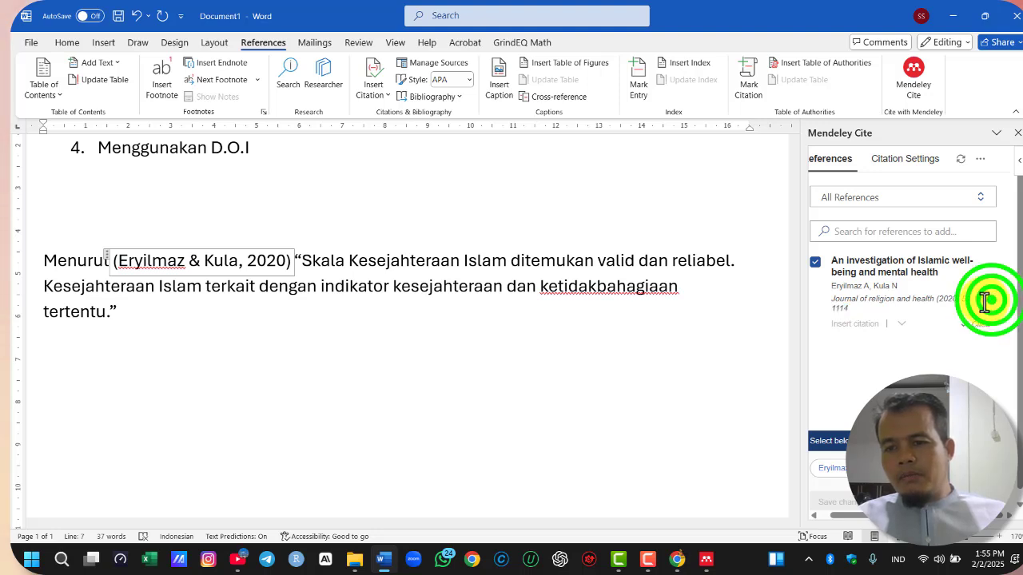
click(989, 303)
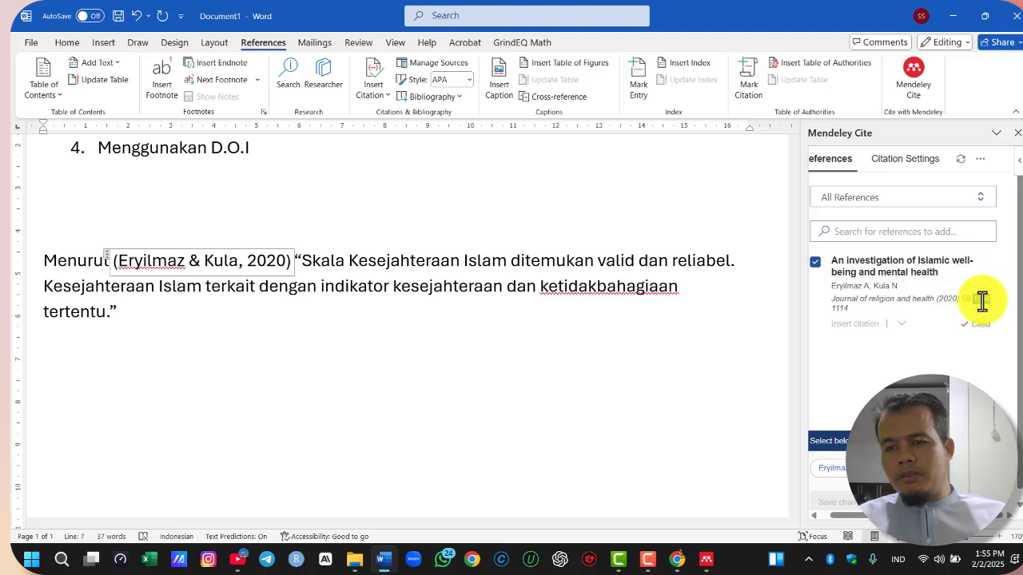
right_click(989, 303)
click(951, 314)
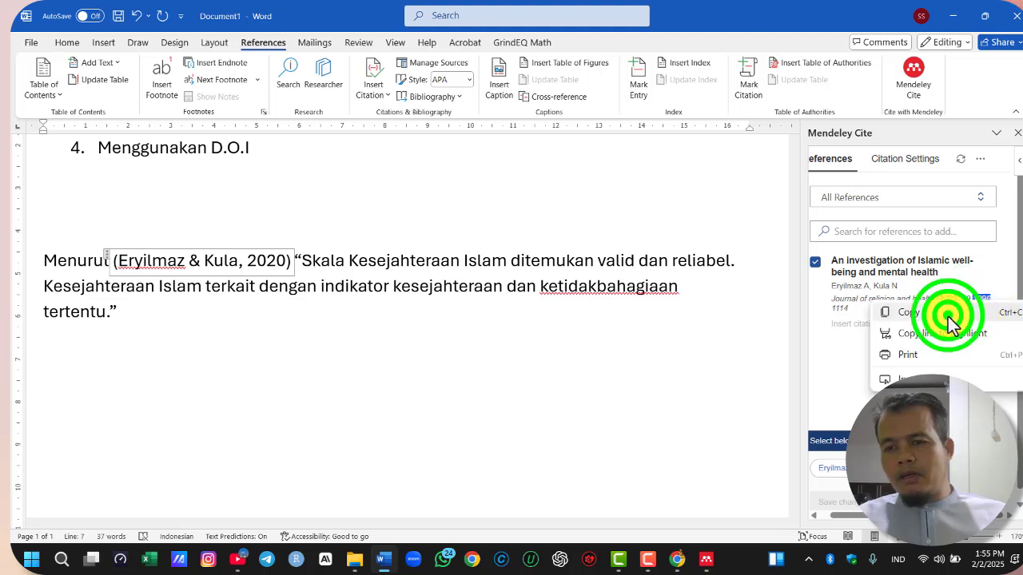
Edit the inserted citation in Mendeley Cite to display as Author (Year), with page 1096 as its source detail, and save it
click(834, 484)
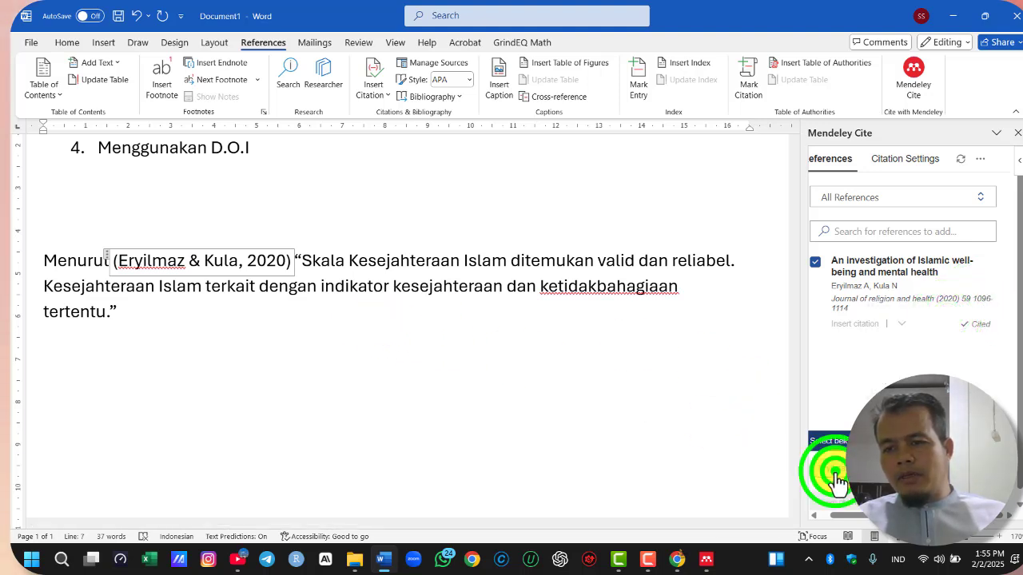
click(901, 374)
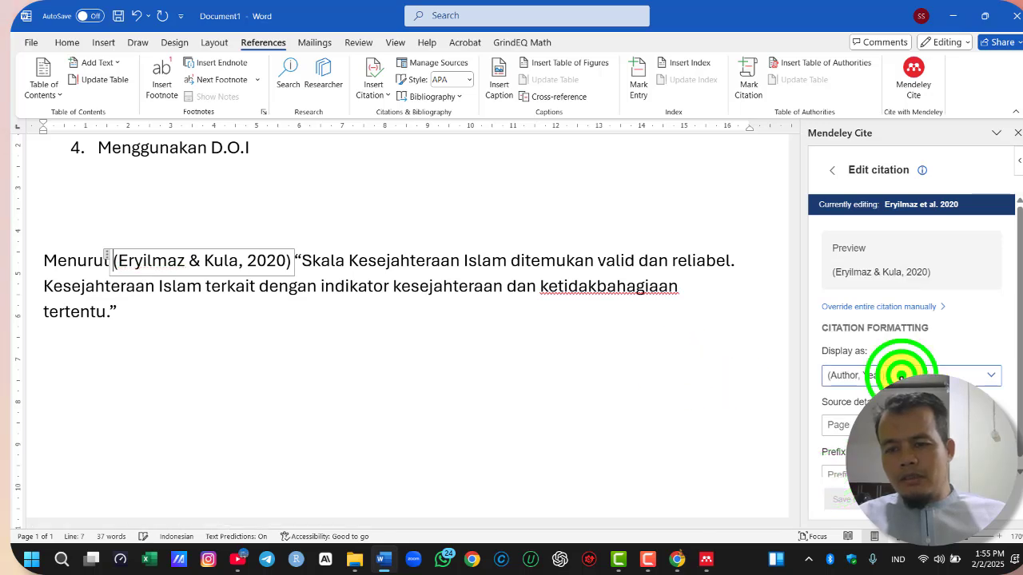
click(895, 376)
click(890, 375)
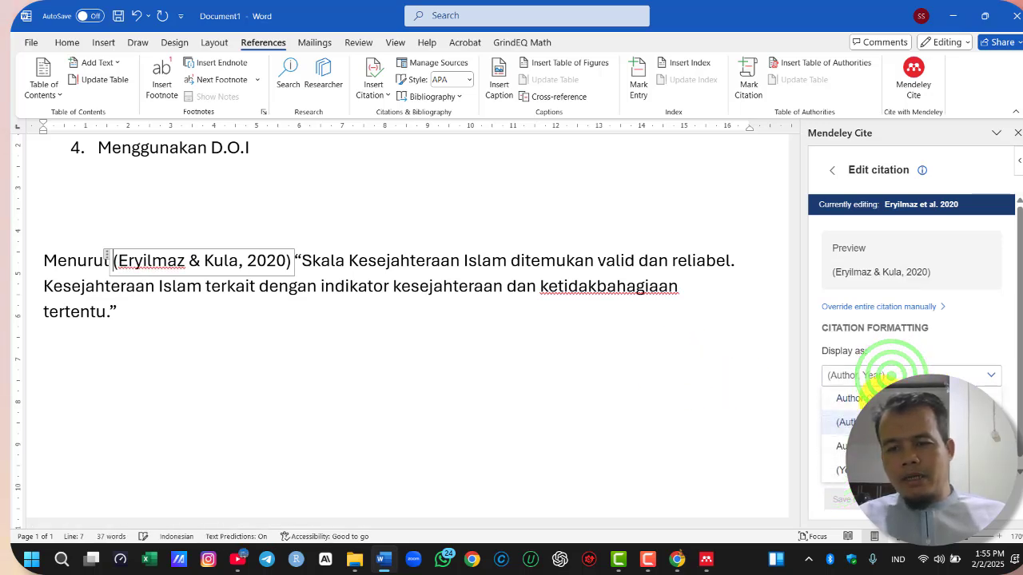
click(883, 398)
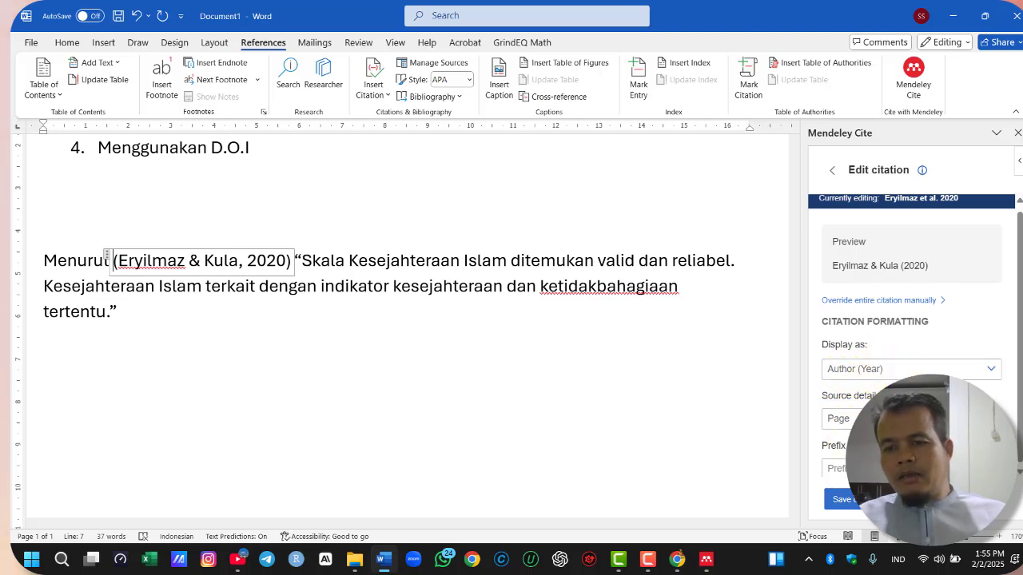
click(951, 419)
text(1)
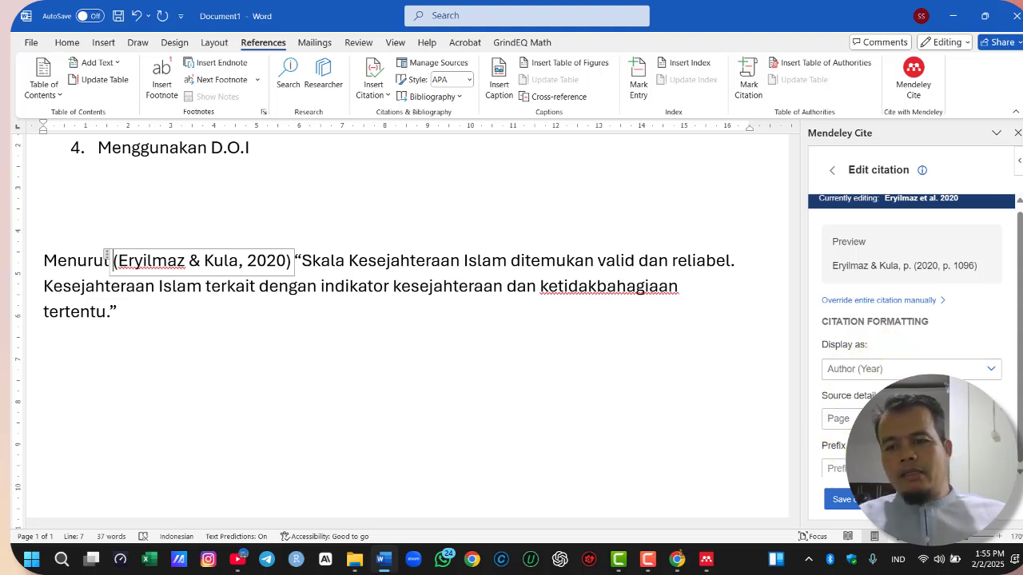
click(861, 514)
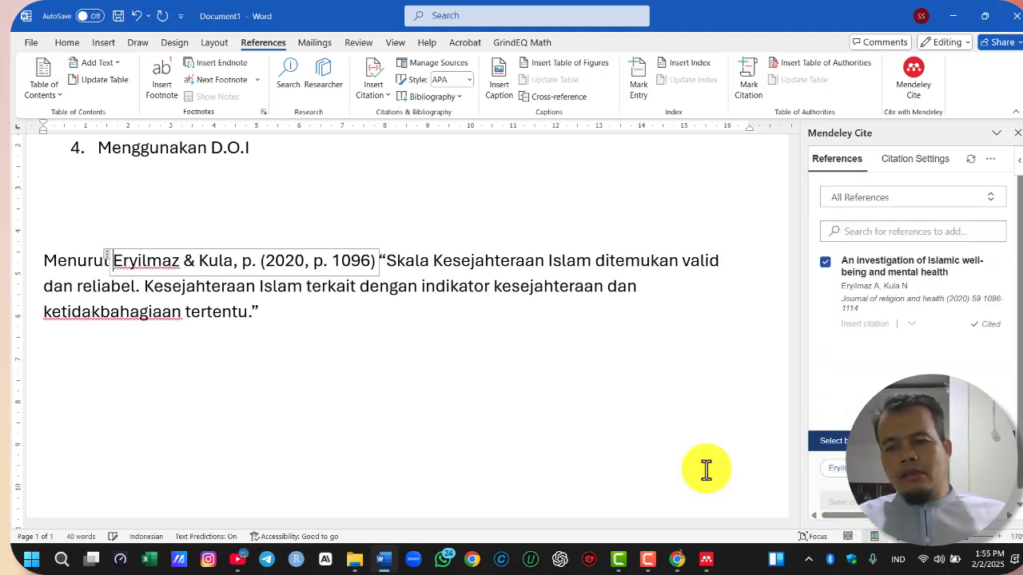
click(449, 379)
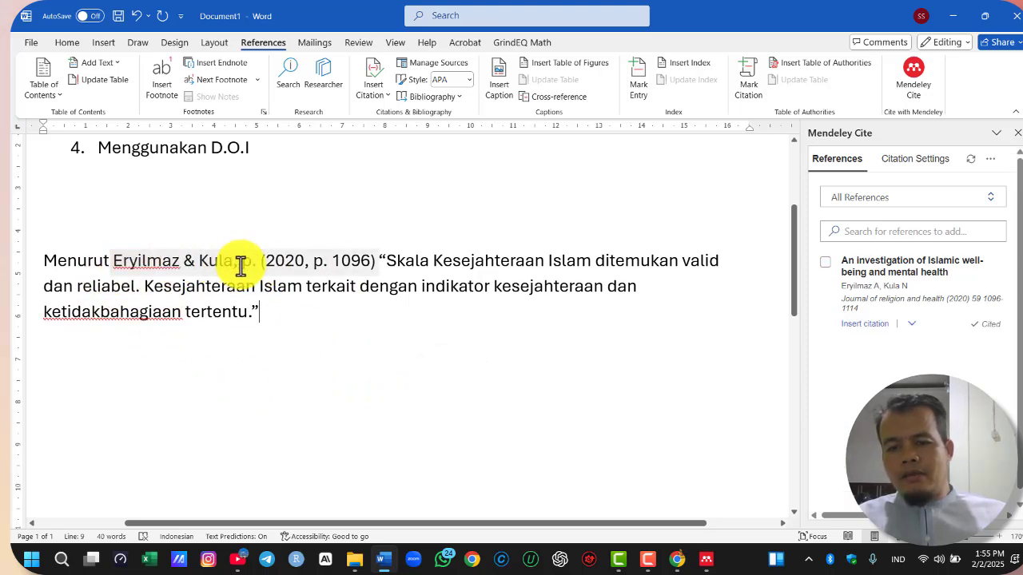
Examine the citation languages offered in Mendeley Cite's citation settings, previewing Bahasa Indonesia and English (US) without applying a change
click(324, 260)
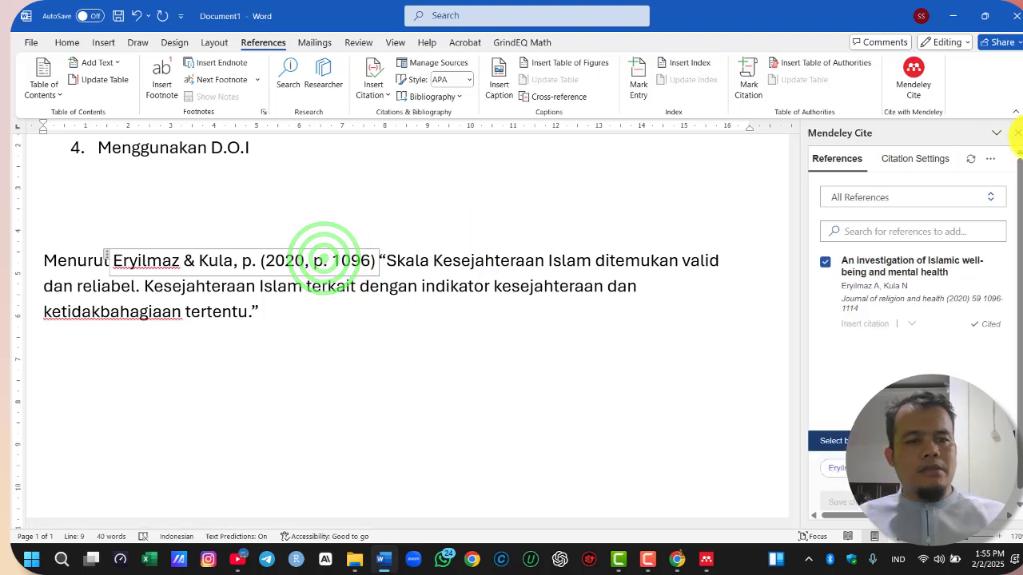
click(918, 158)
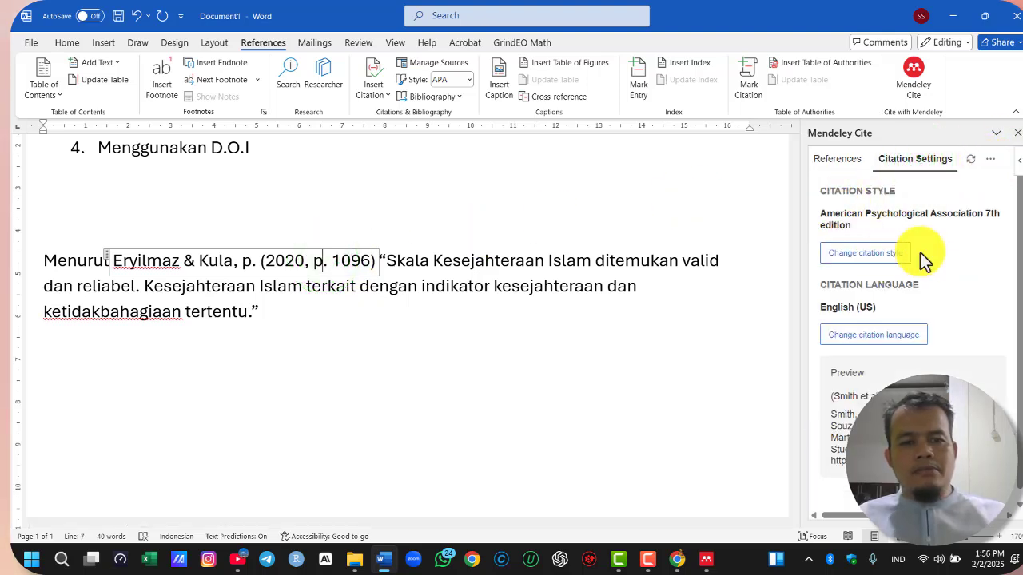
click(882, 336)
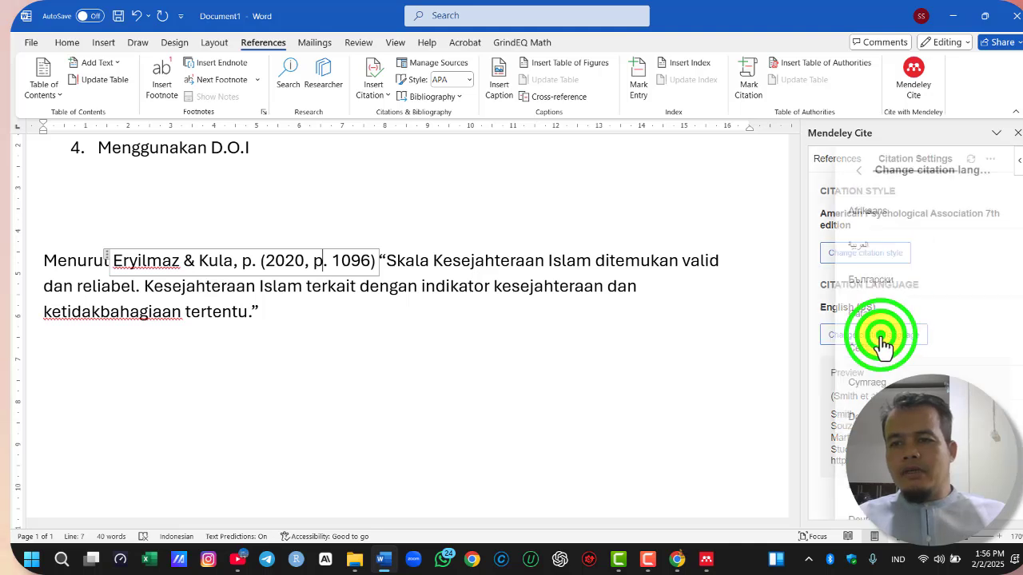
scroll(927, 336, down, 3)
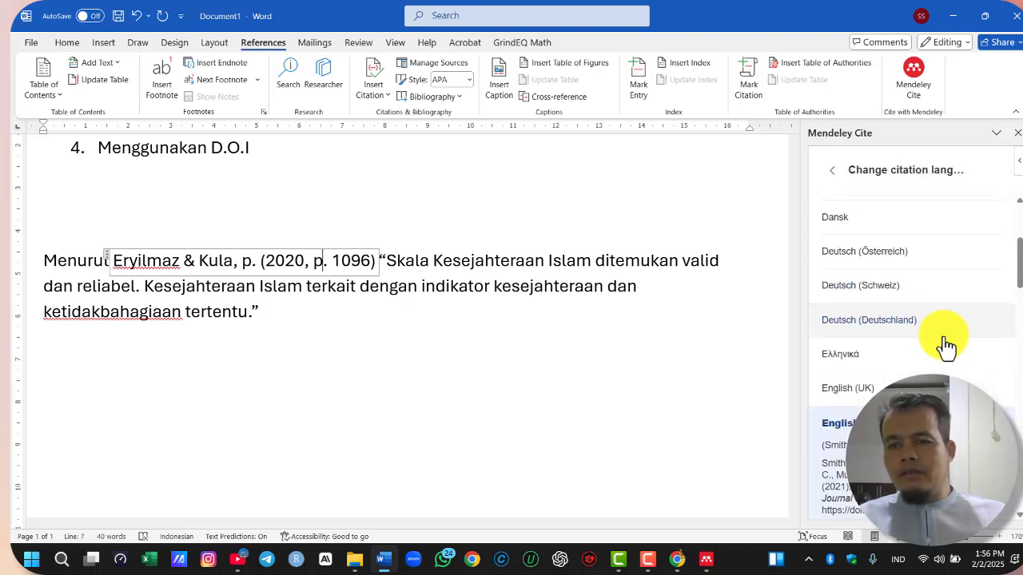
scroll(947, 351, down, 10)
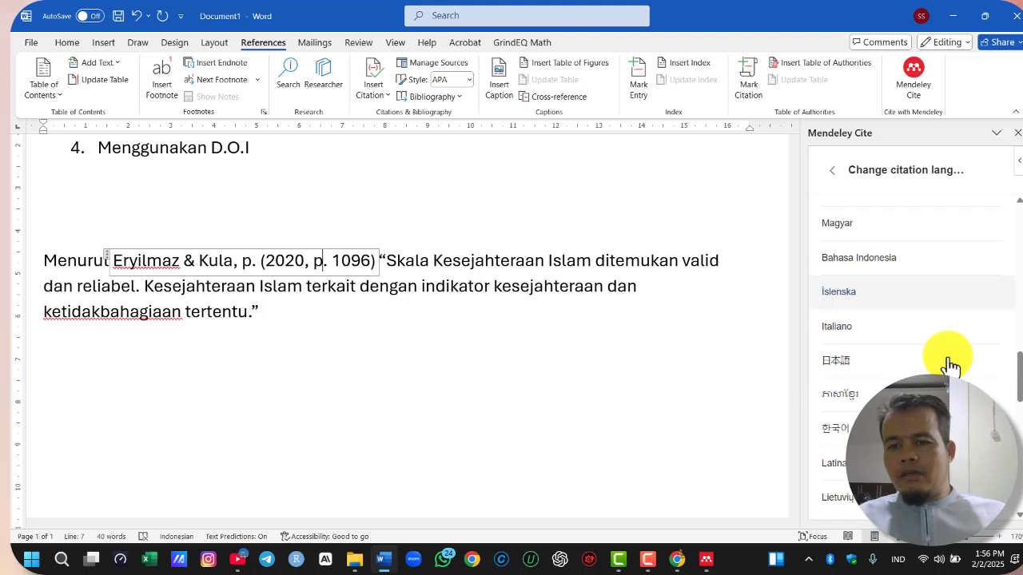
scroll(947, 361, up, 2)
click(869, 324)
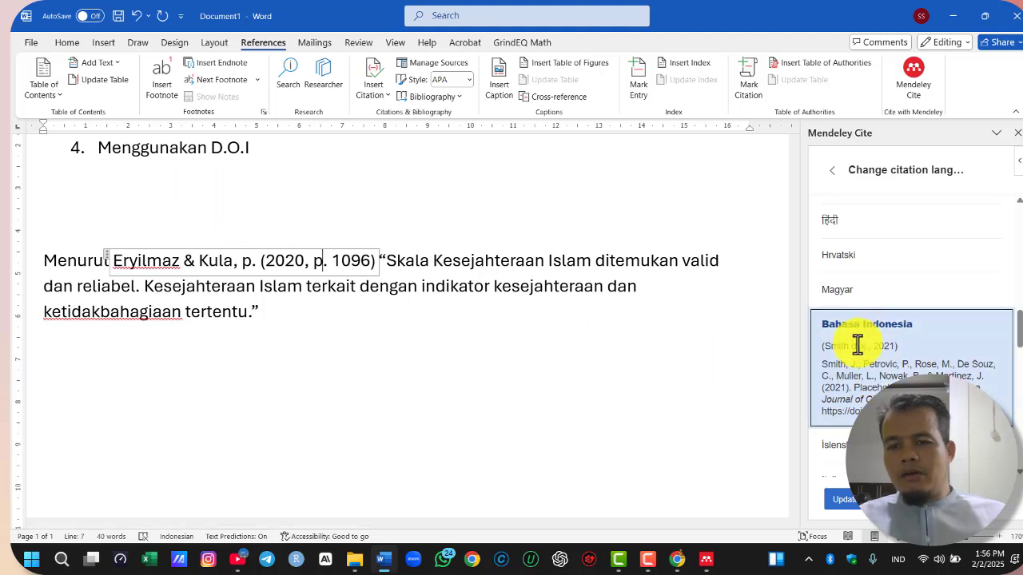
scroll(890, 331, up, 3)
scroll(890, 334, up, 5)
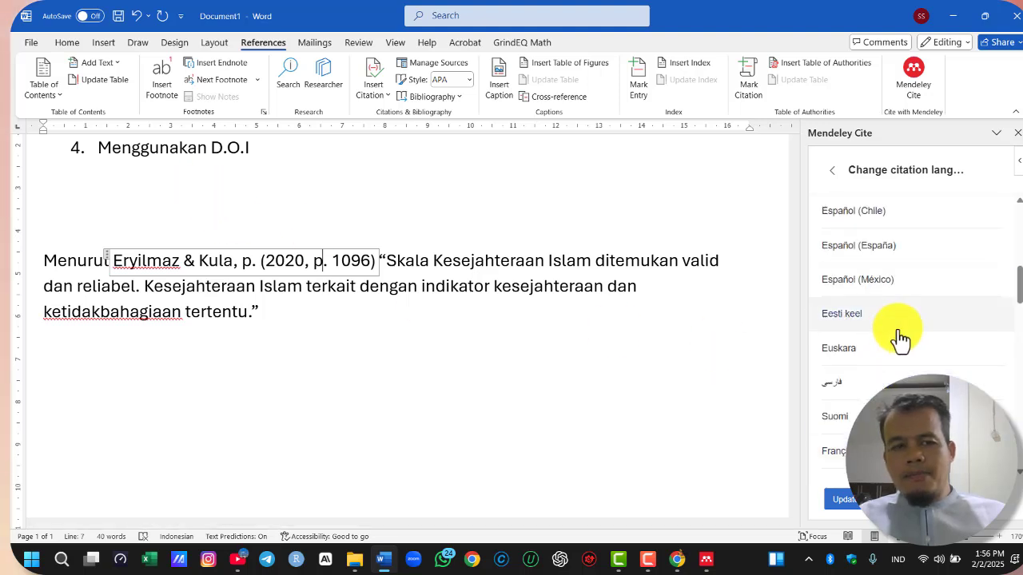
click(858, 374)
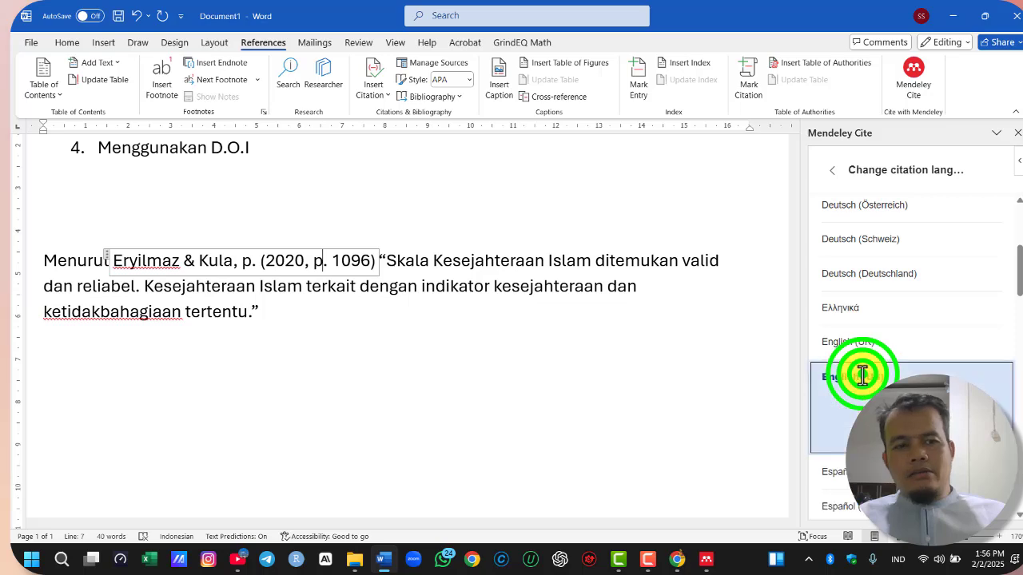
scroll(986, 389, down, 15)
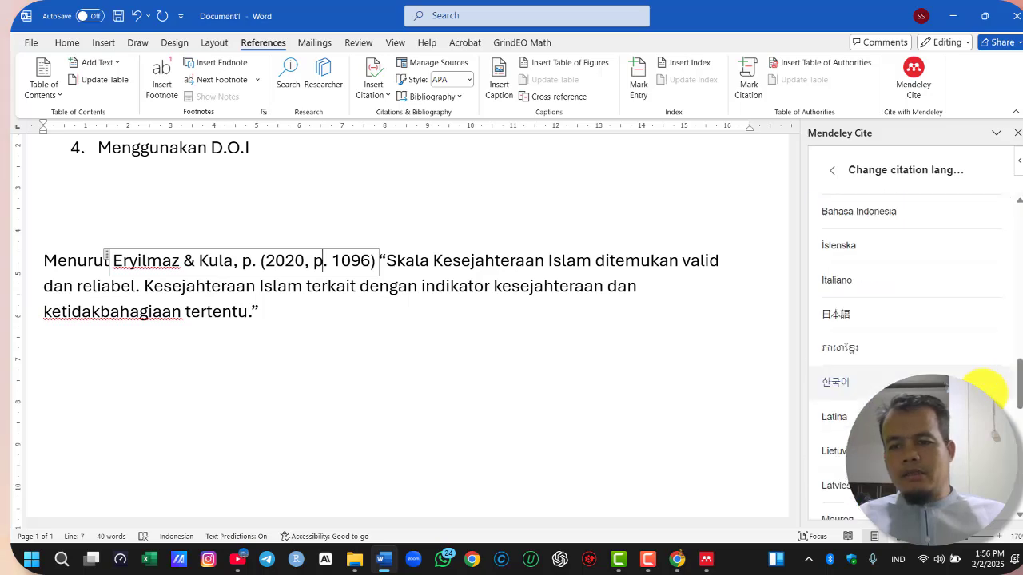
scroll(985, 383, up, 15)
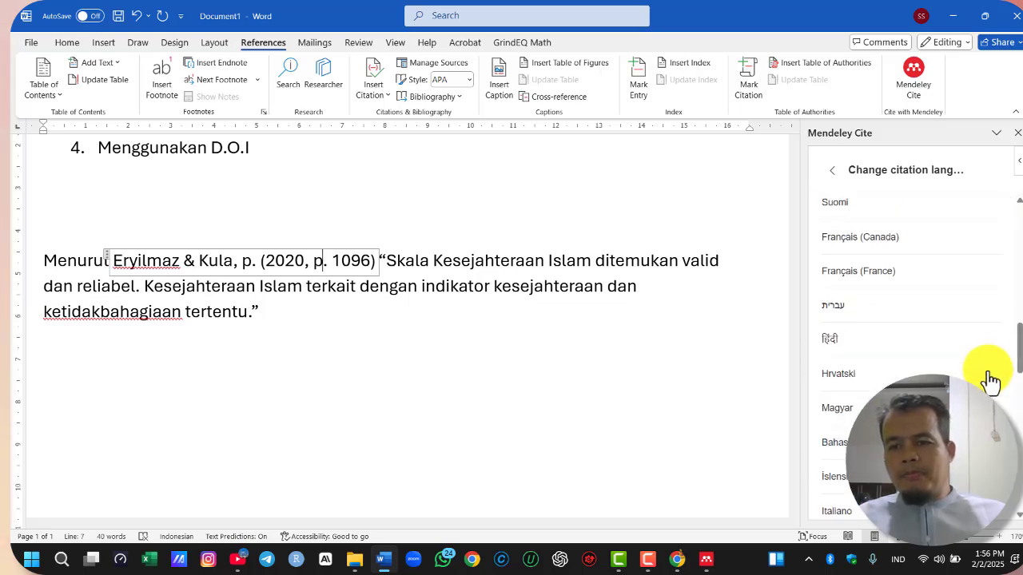
click(920, 357)
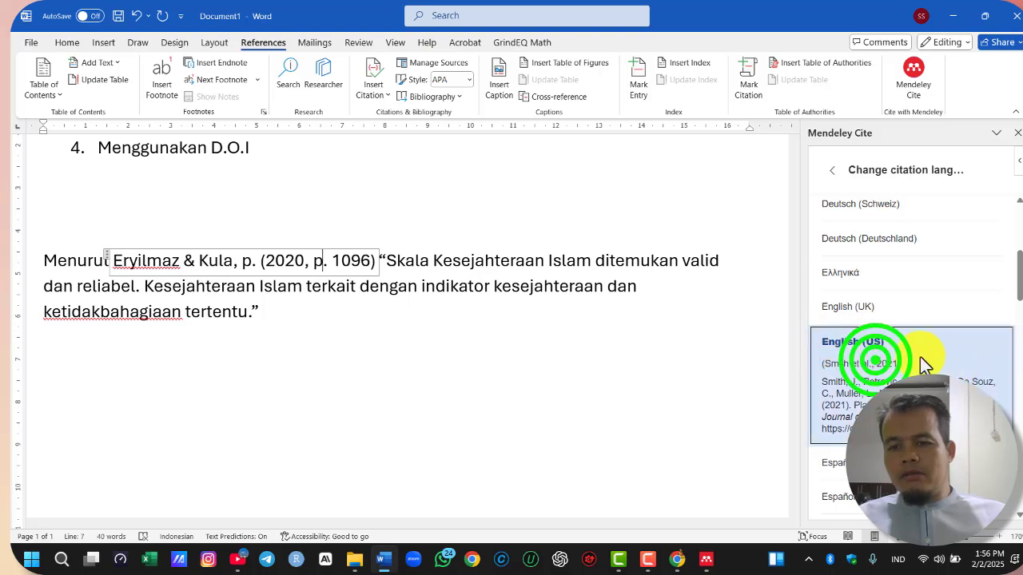
scroll(941, 345, up, 5)
scroll(941, 347, up, 2)
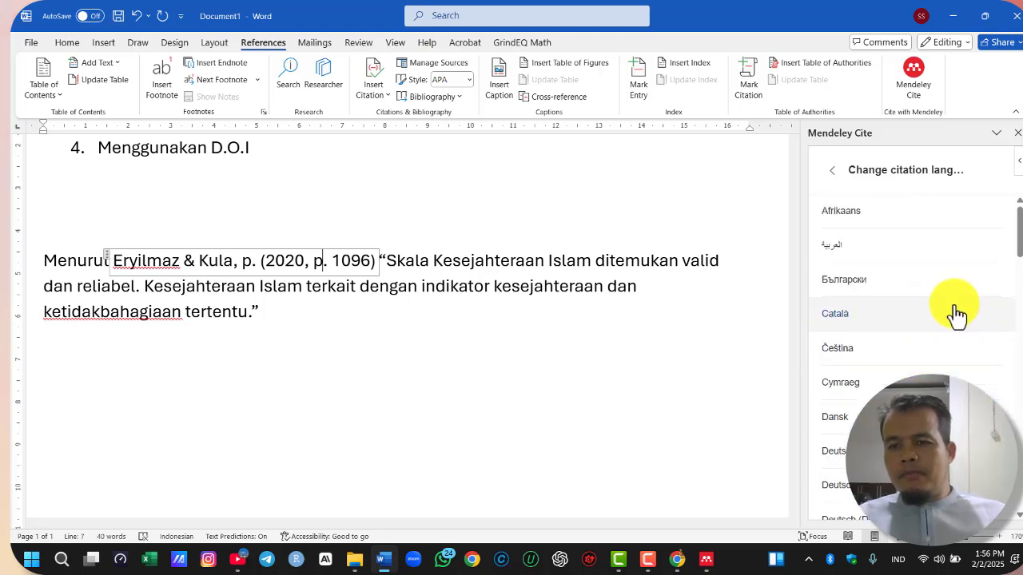
click(832, 176)
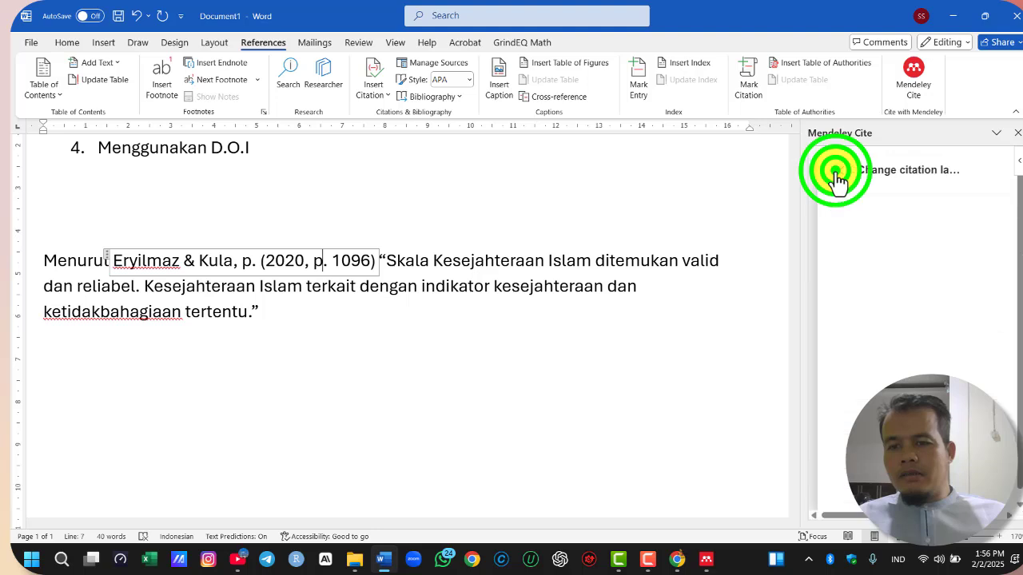
Examine the citation styles offered in Mendeley Cite and return to the citation settings without changing the style
click(991, 163)
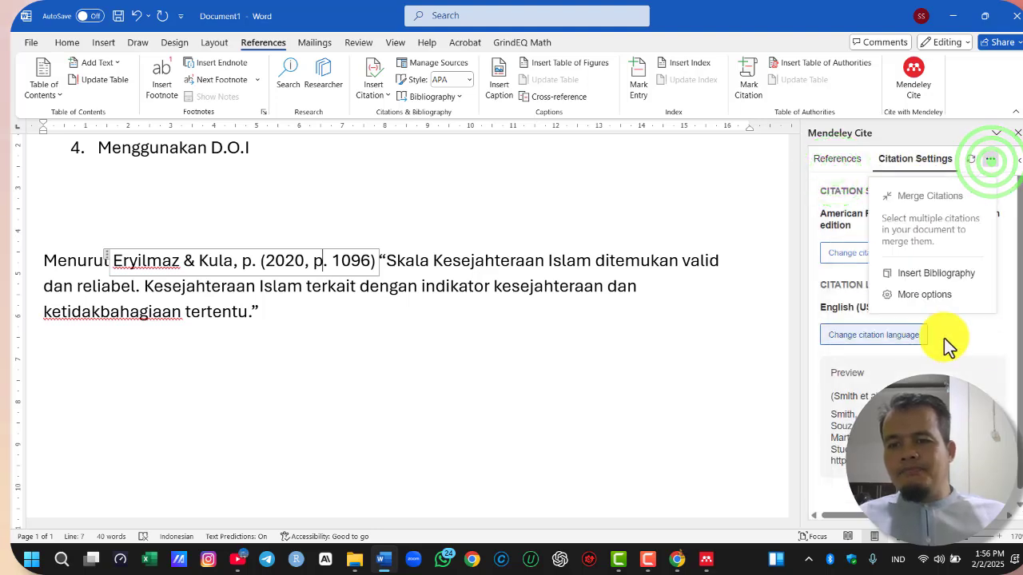
click(988, 337)
click(883, 258)
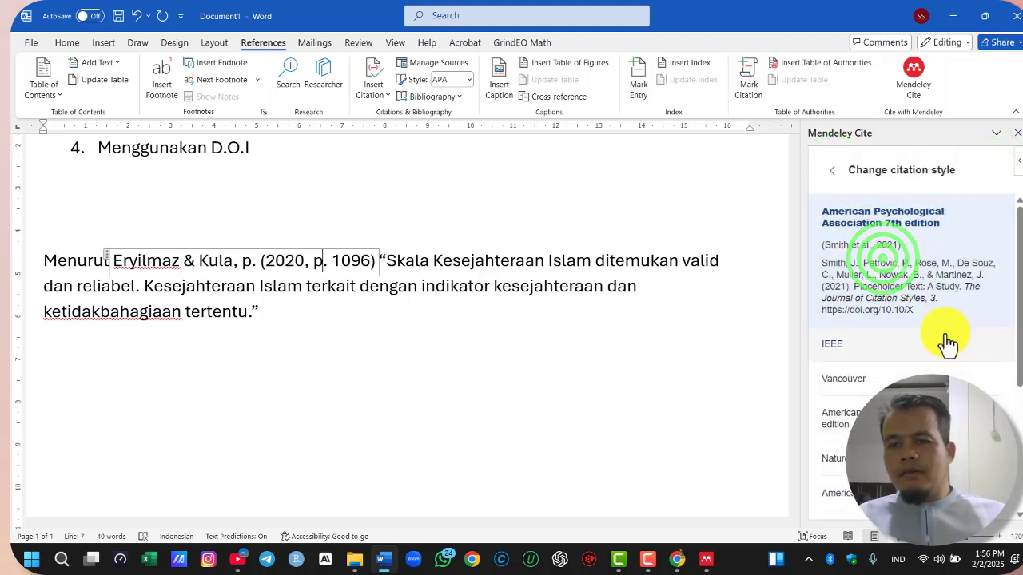
scroll(943, 350, down, 1)
scroll(943, 351, up, 1)
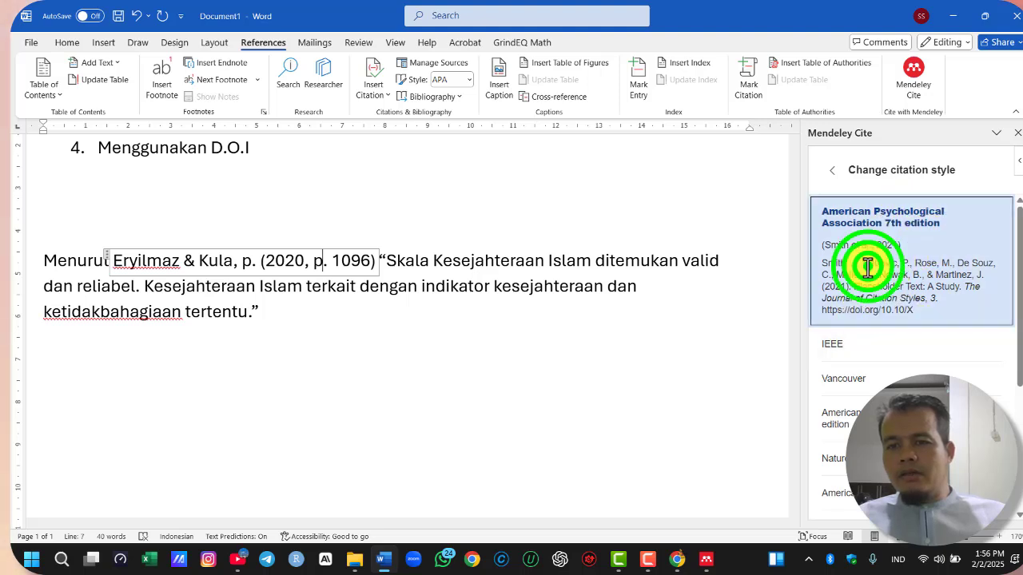
scroll(956, 303, down, 3)
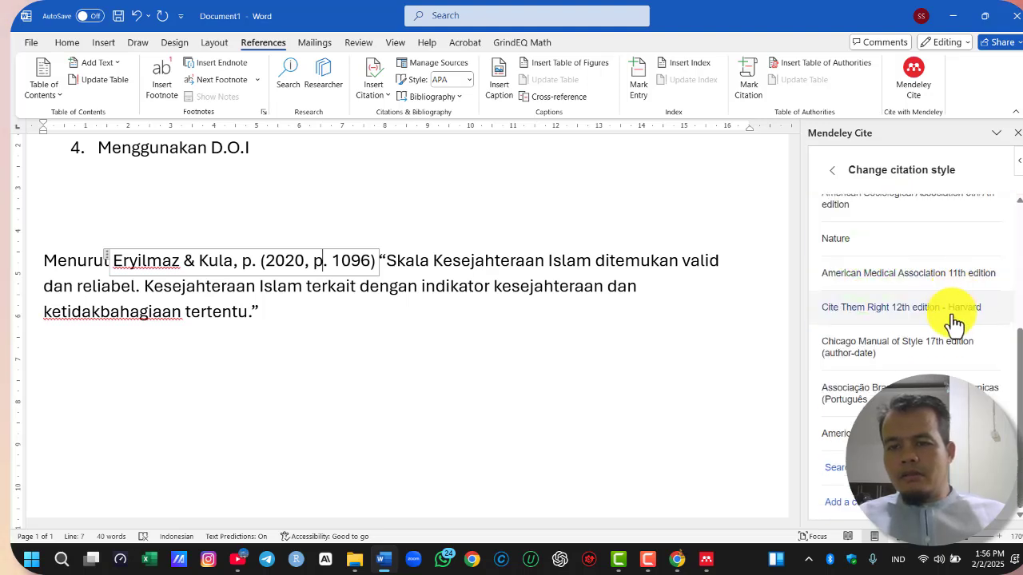
scroll(955, 304, up, 3)
click(829, 173)
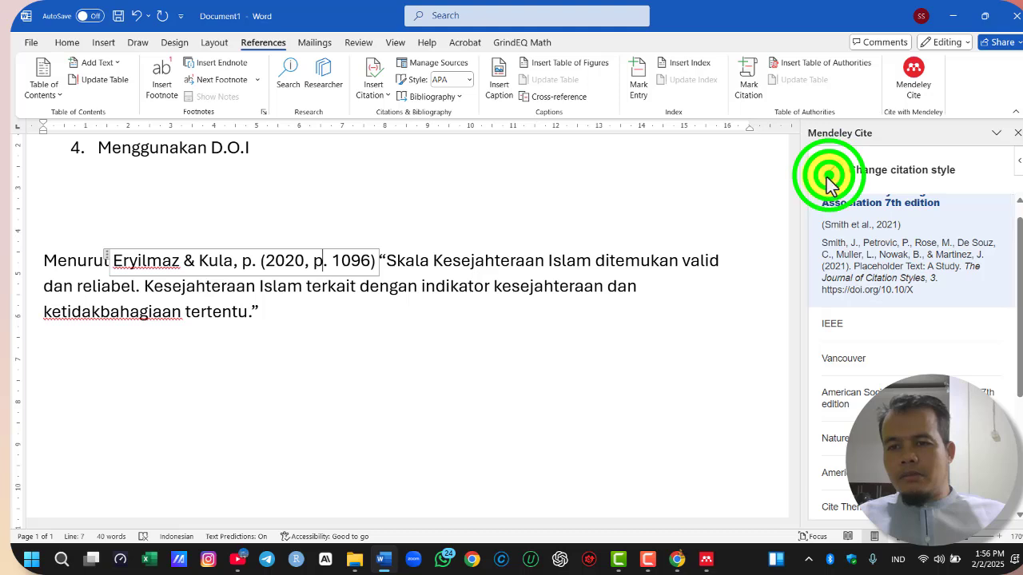
Delete the redundant ", p." between the author names and the opening parenthesis in the citation
click(229, 260)
click(255, 259)
drag(256, 260, 236, 260)
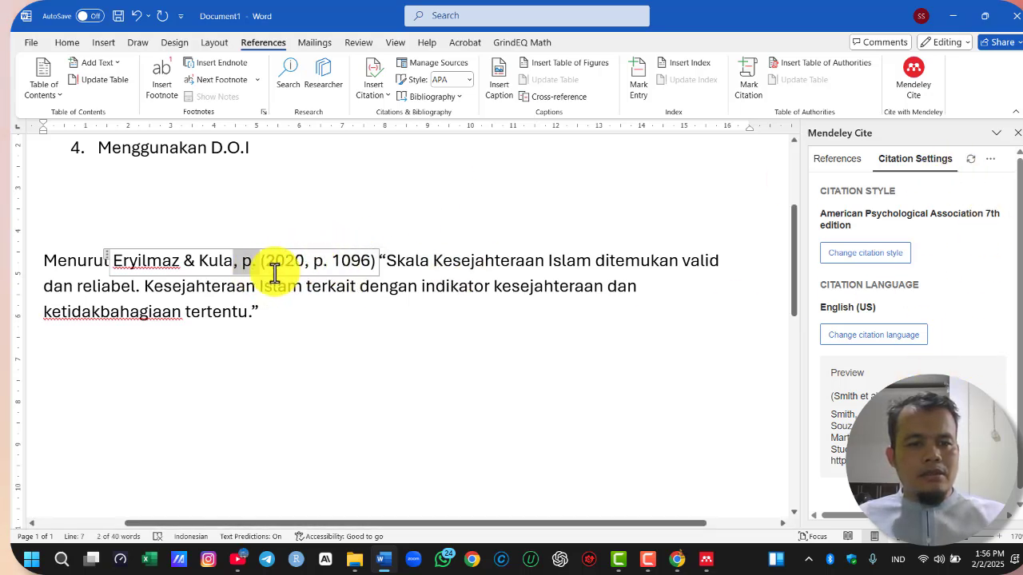
key(Delete)
click(328, 300)
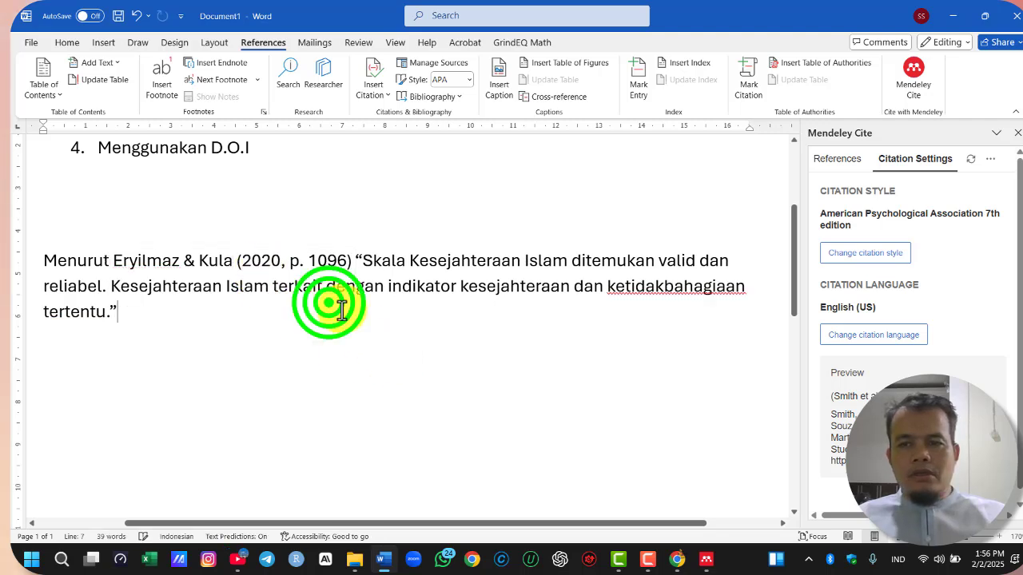
click(304, 264)
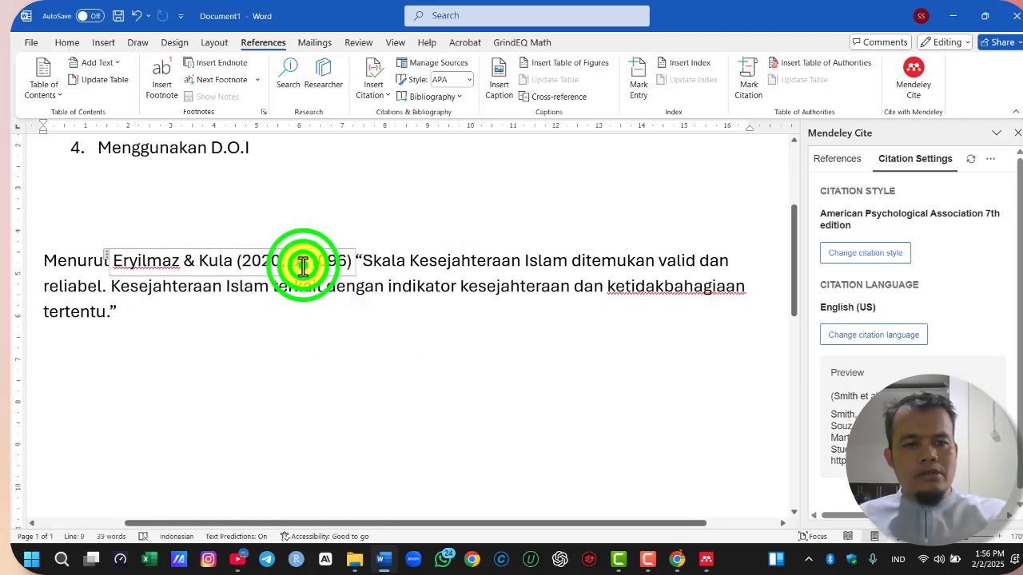
click(438, 296)
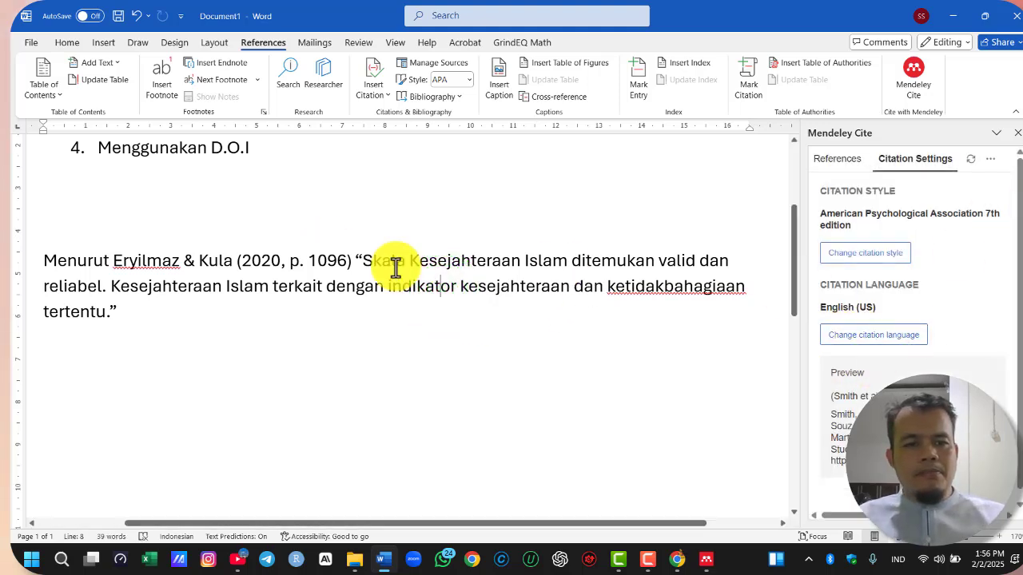
click(311, 267)
click(316, 263)
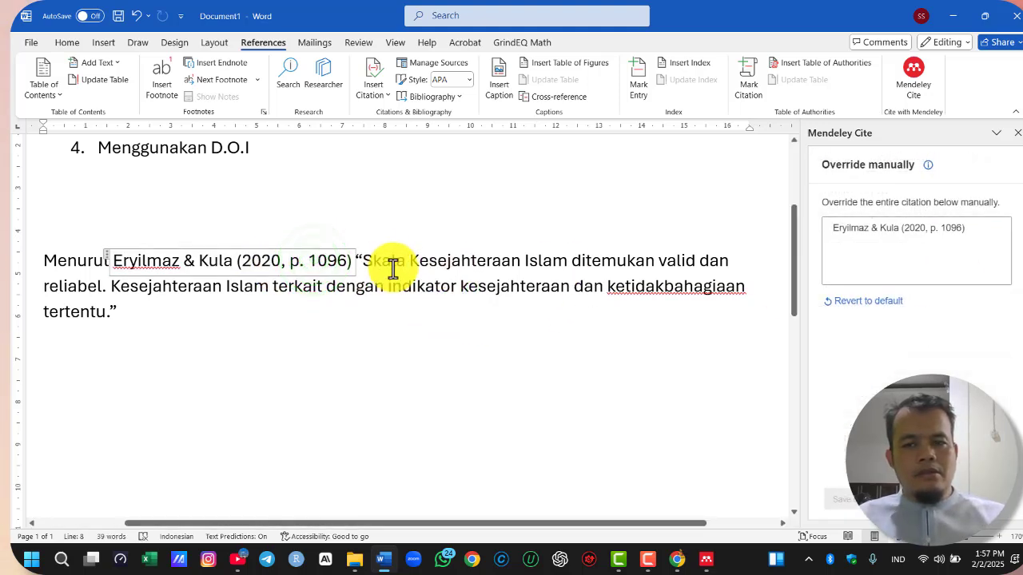
drag(357, 260, 663, 328)
click(426, 324)
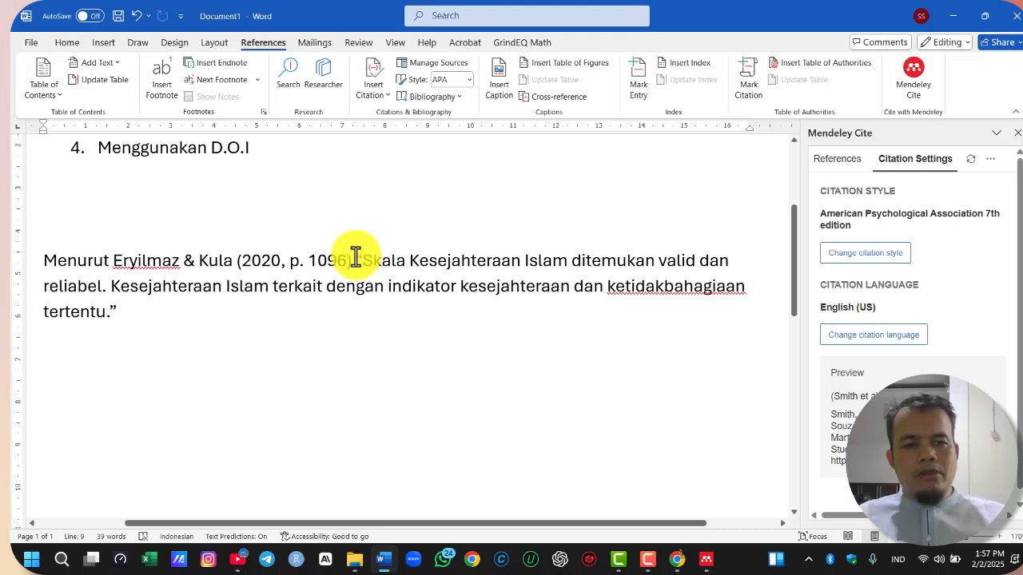
click(99, 275)
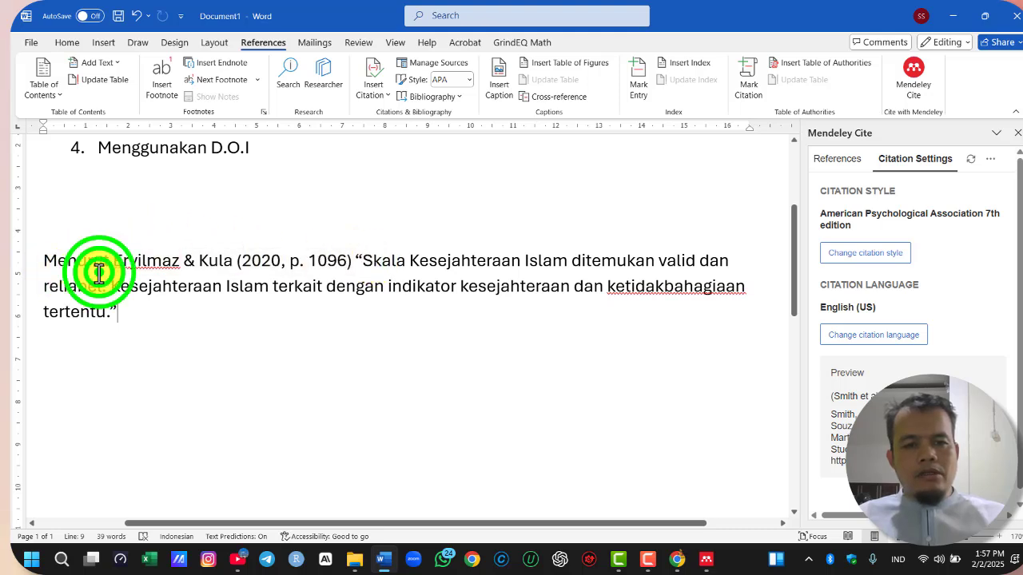
Add a colon after the citation and move the quotation into its own paragraph below, indented about 1.5 cm
click(345, 256)
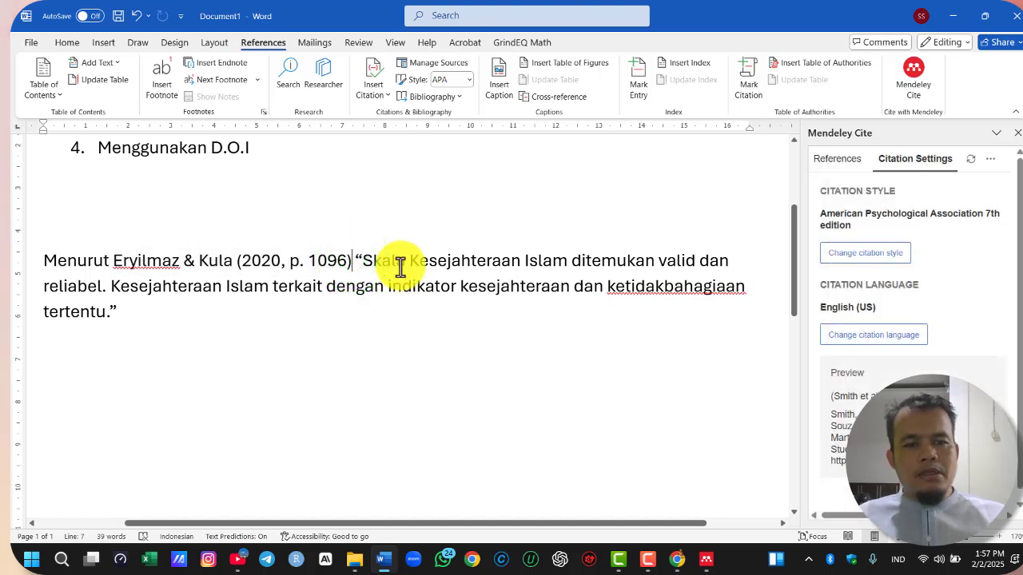
text(:)
key(Return)
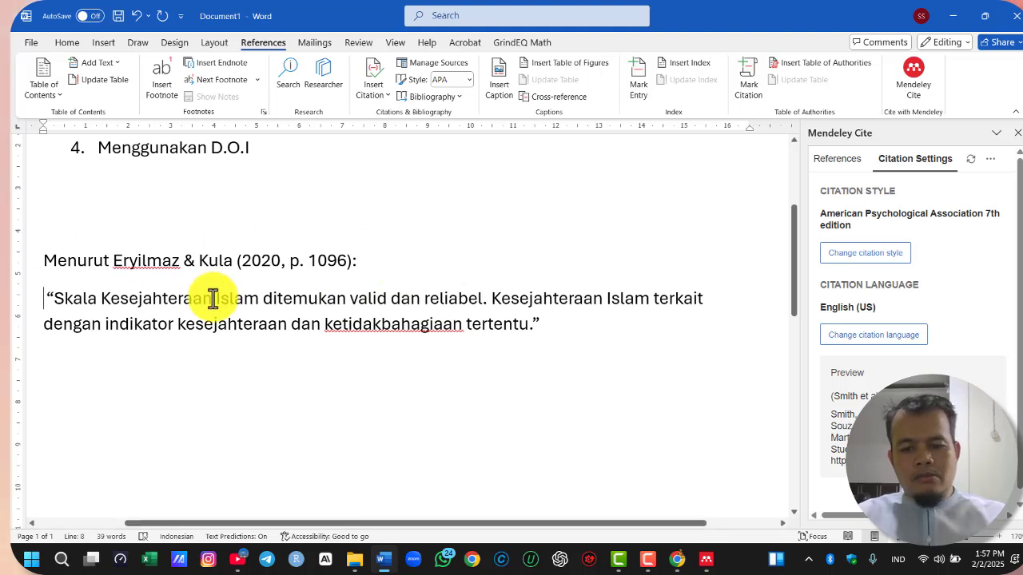
key(Tab)
drag(43, 127, 103, 126)
click(412, 259)
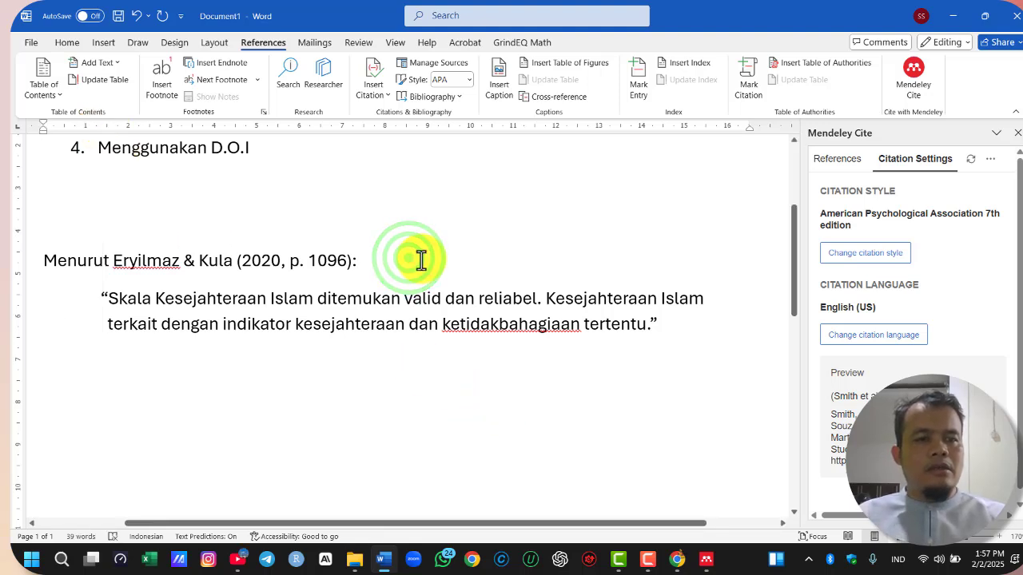
Remove the colon and paragraph break after the citation so the quotation continues on the same line
key(Delete)
key(BackSpace)
key(BackSpace)
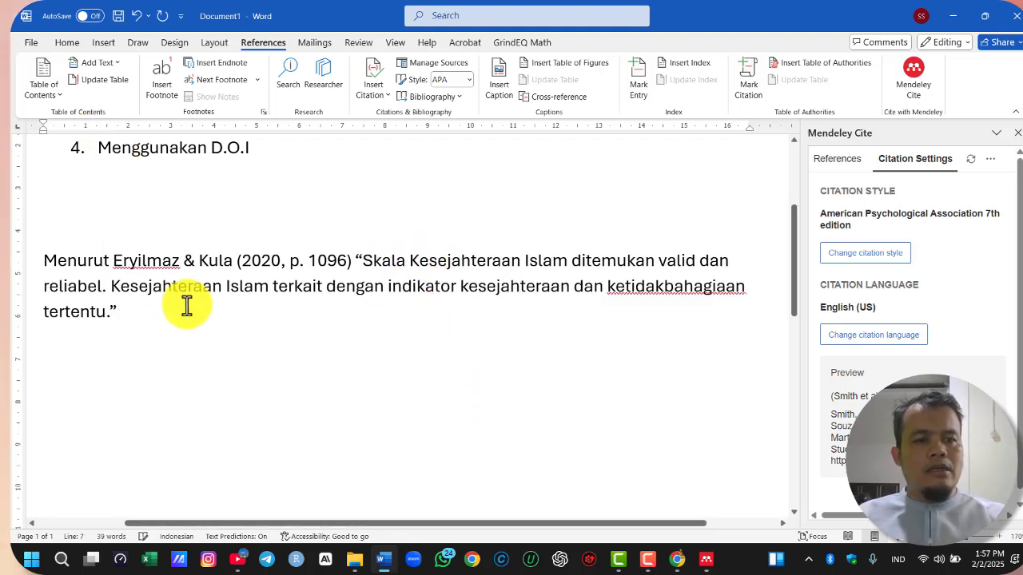
Give the direct quotation paragraph a first-line indent of 1.27 cm in the paragraph settings
click(462, 272)
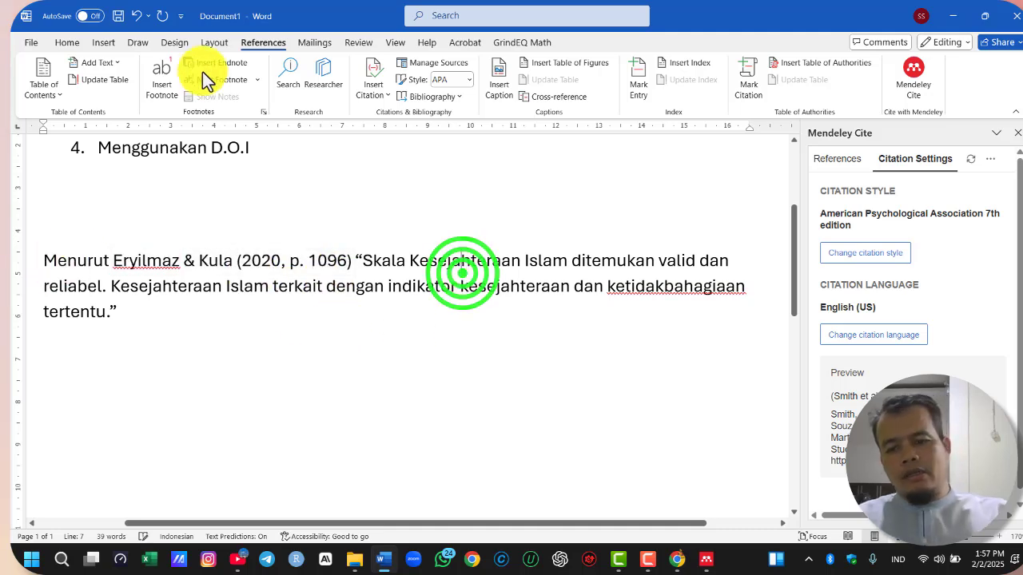
click(81, 46)
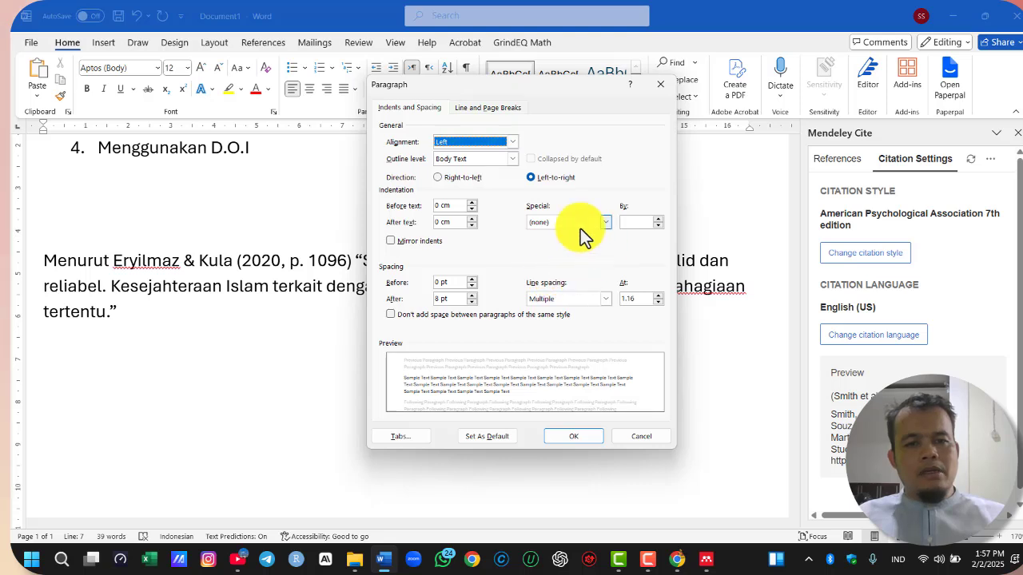
click(571, 224)
click(561, 242)
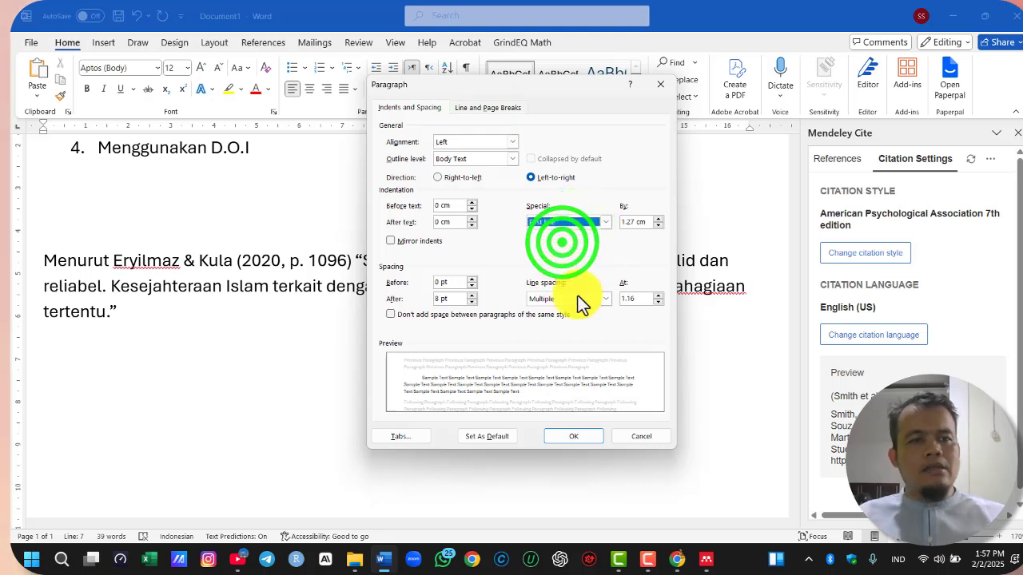
click(577, 436)
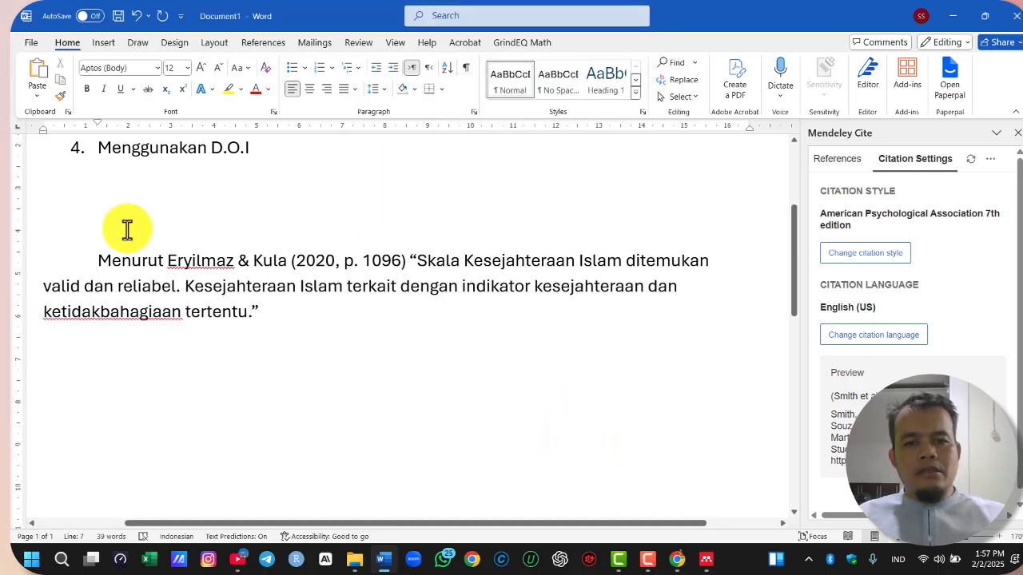
click(127, 229)
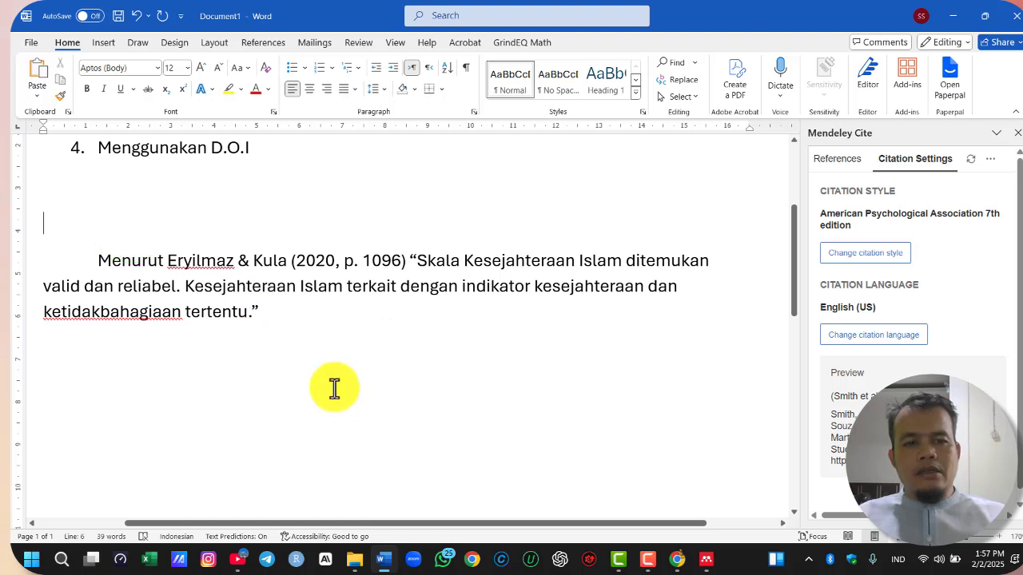
Write below the quotation "Para peneliti sebelumnya telah mengembangkan skala kebahagiaan yang mengintegrasikan nilai-nilai Islam, dan skala tersebut terbukti valid dan reliabel"
scroll(334, 387, down, 2)
click(312, 263)
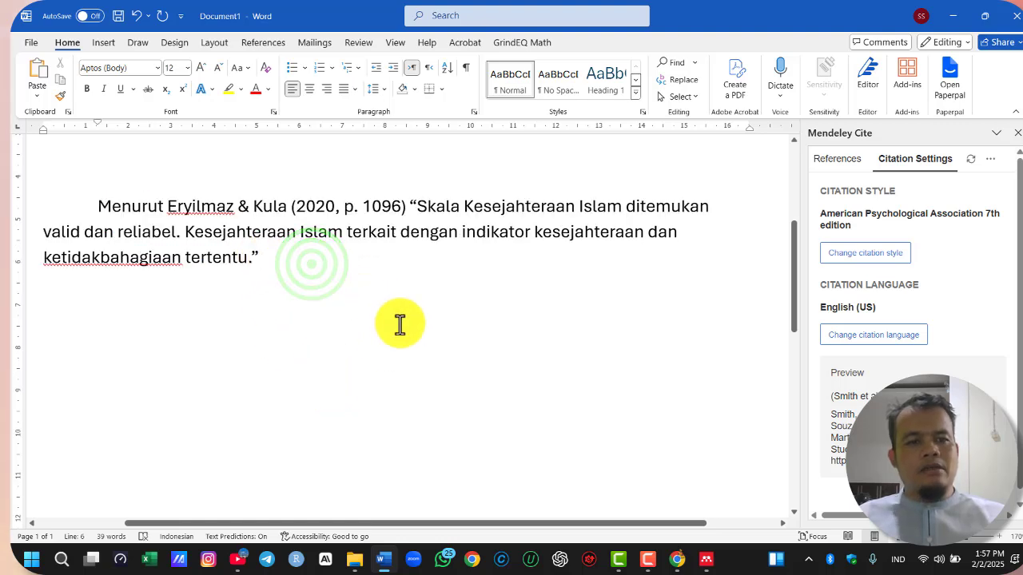
key(Return)
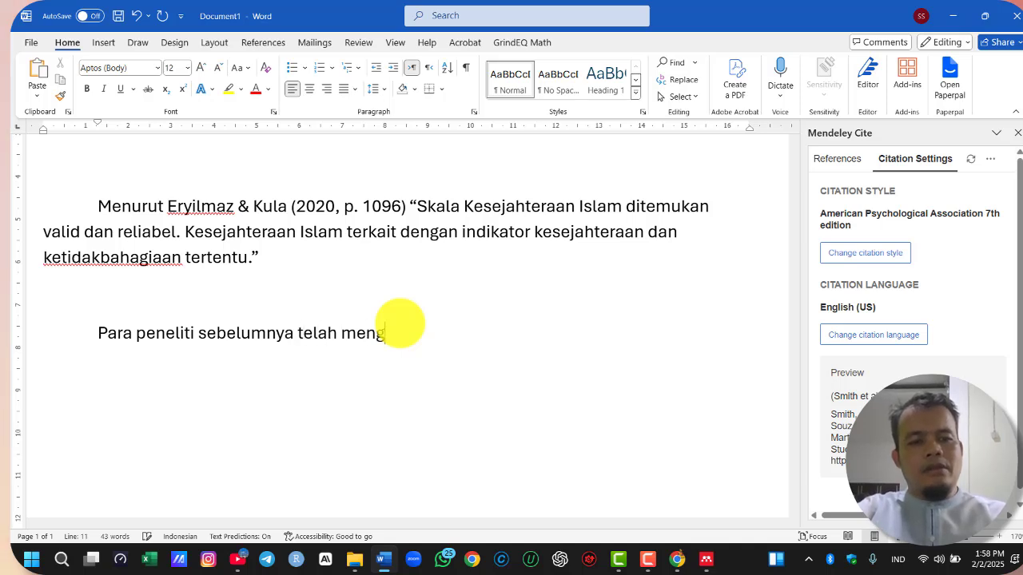
text(skala kebahagiaan yang)
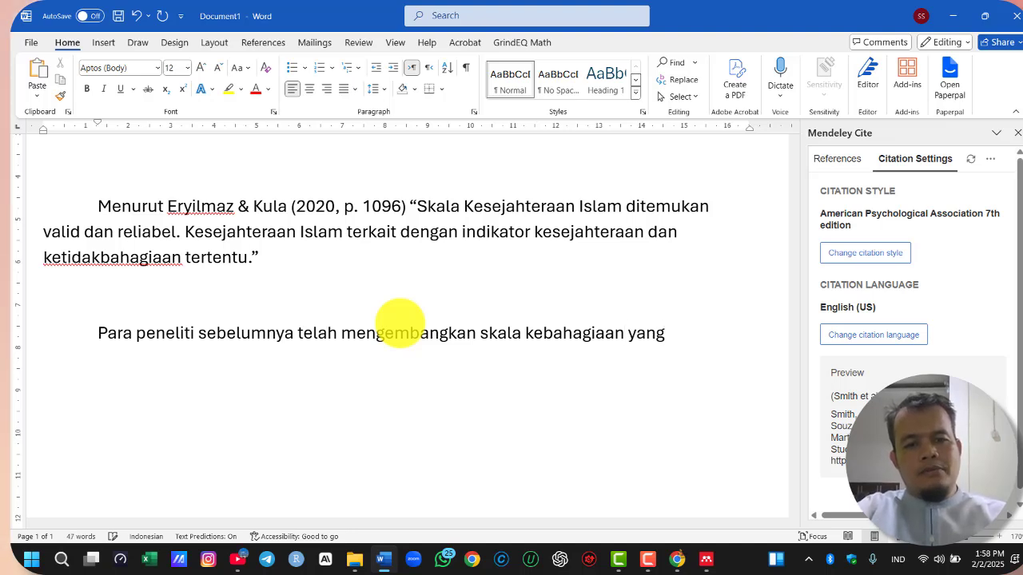
text(mengintegrasikan nilai-nilai Islam, dan skala tersebut terbukti valid dan reliabel)
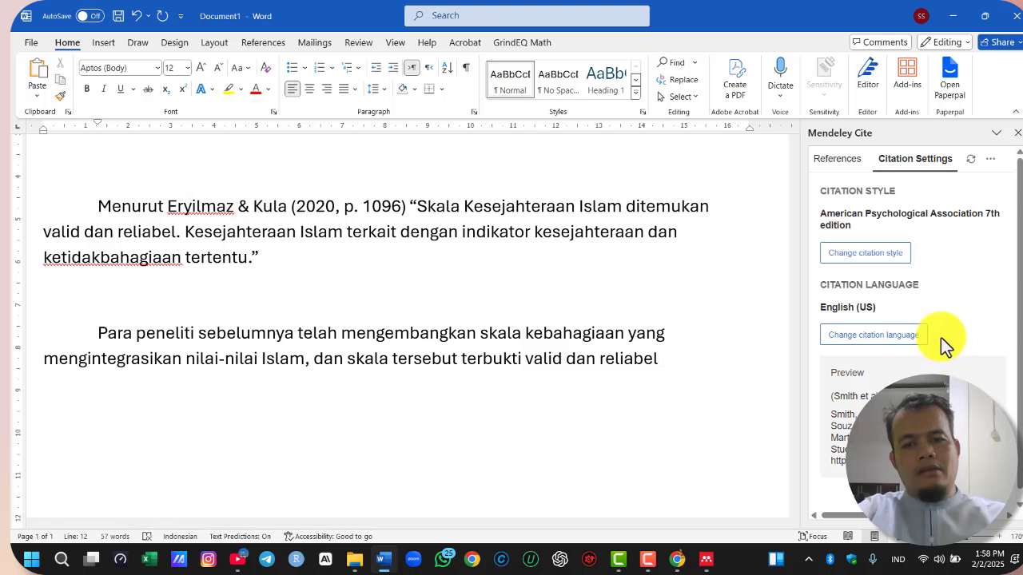
Insert a Mendeley citation for "An investigation of Islamic well-being and mental health" at the end of the paraphrased sentence
click(836, 159)
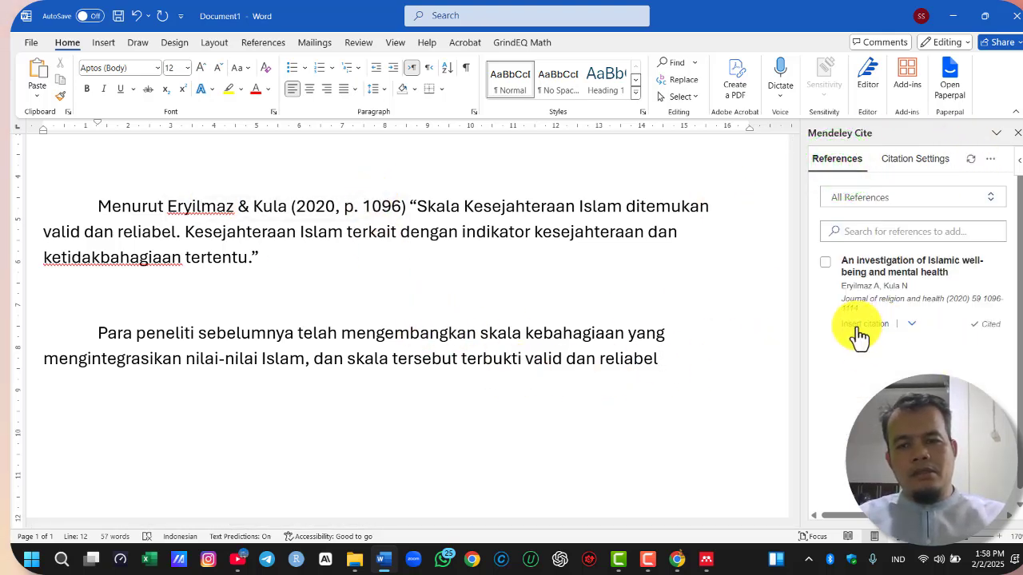
click(826, 264)
click(677, 360)
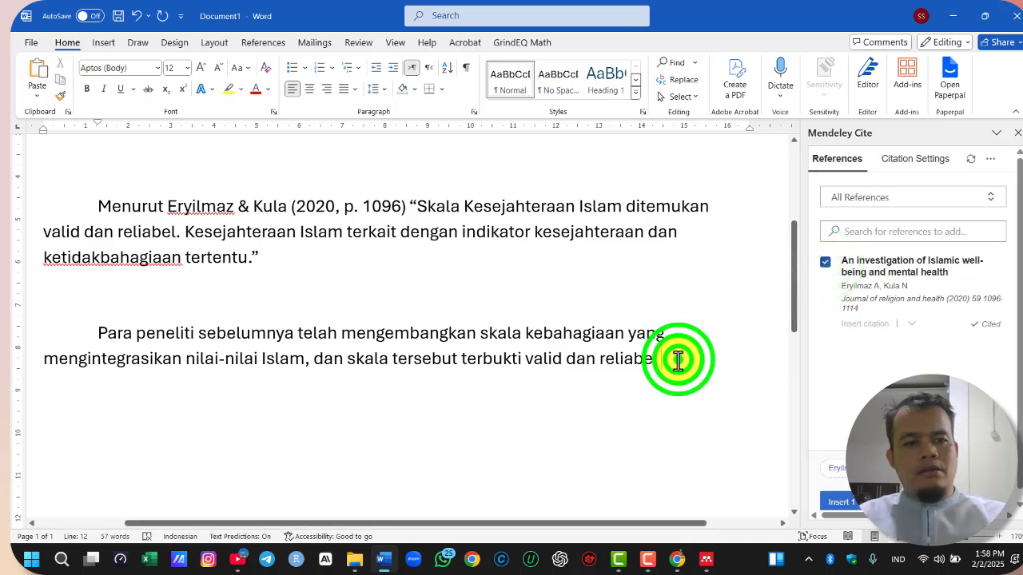
click(843, 501)
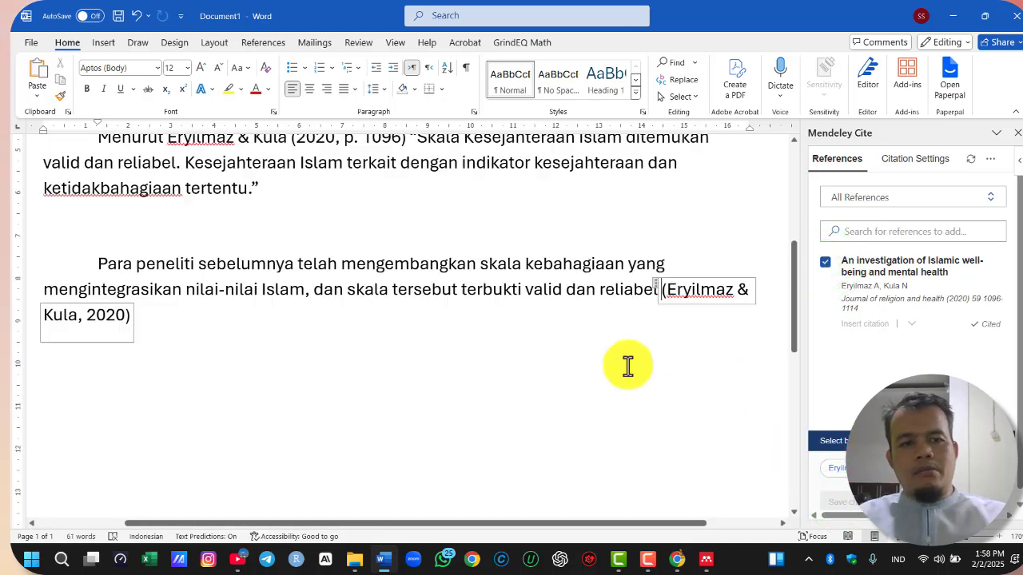
click(486, 359)
scroll(527, 276, up, 2)
click(302, 284)
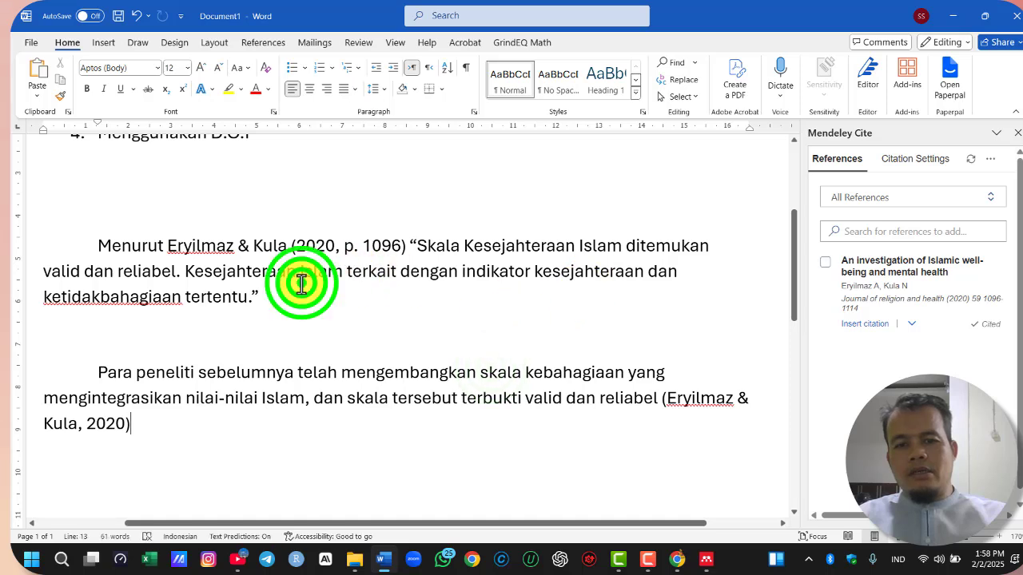
click(285, 296)
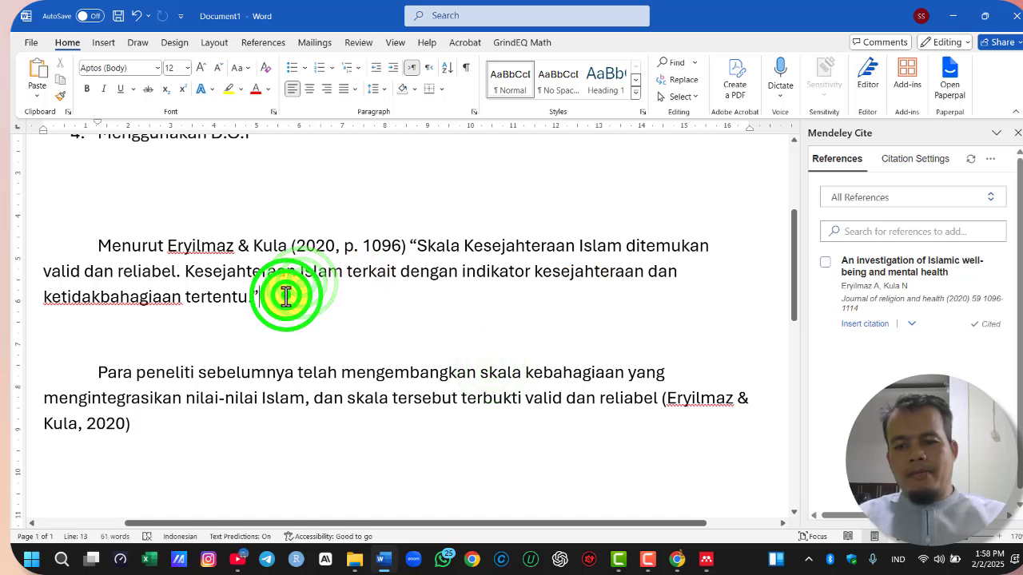
click(339, 379)
Justify the paraphrased paragraph beginning "Para peneliti sebelumnya"
click(661, 372)
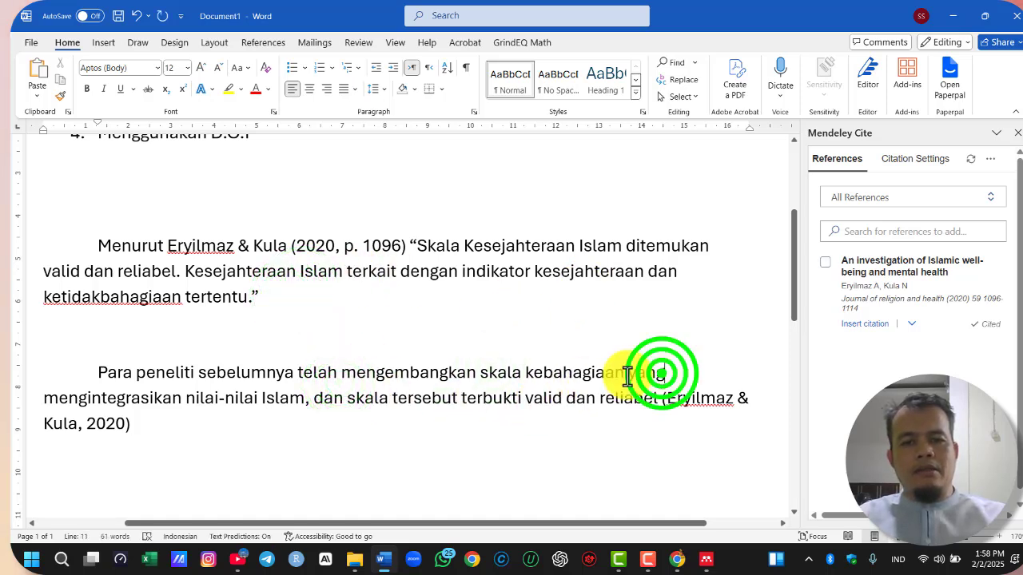
scroll(398, 395, down, 3)
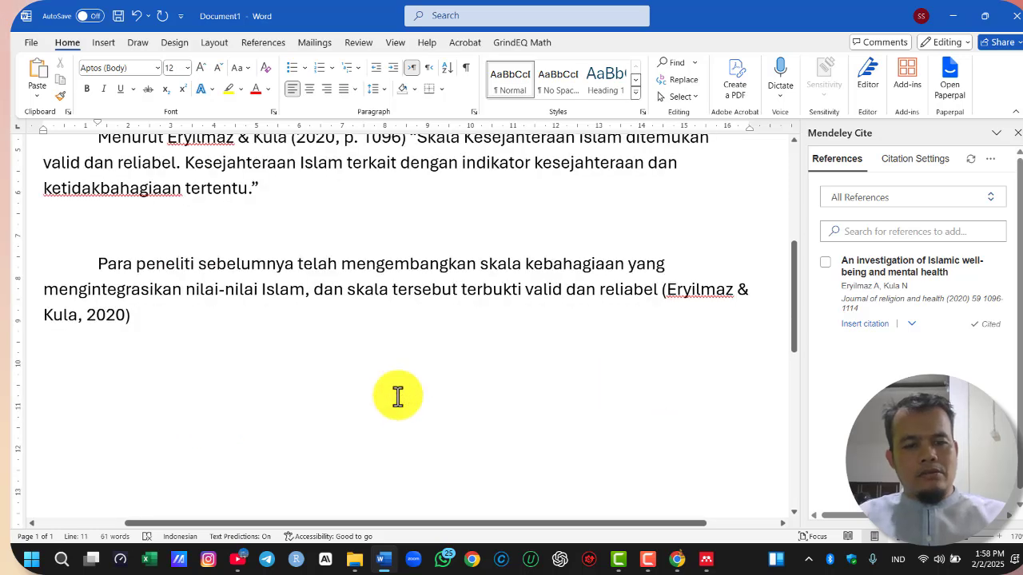
key(Delete)
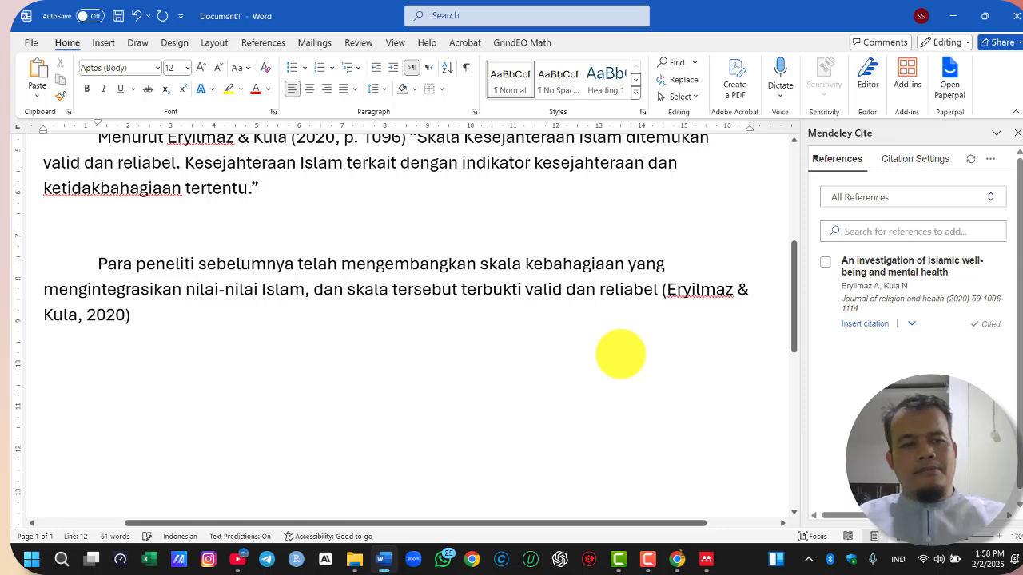
key(ctrl+j)
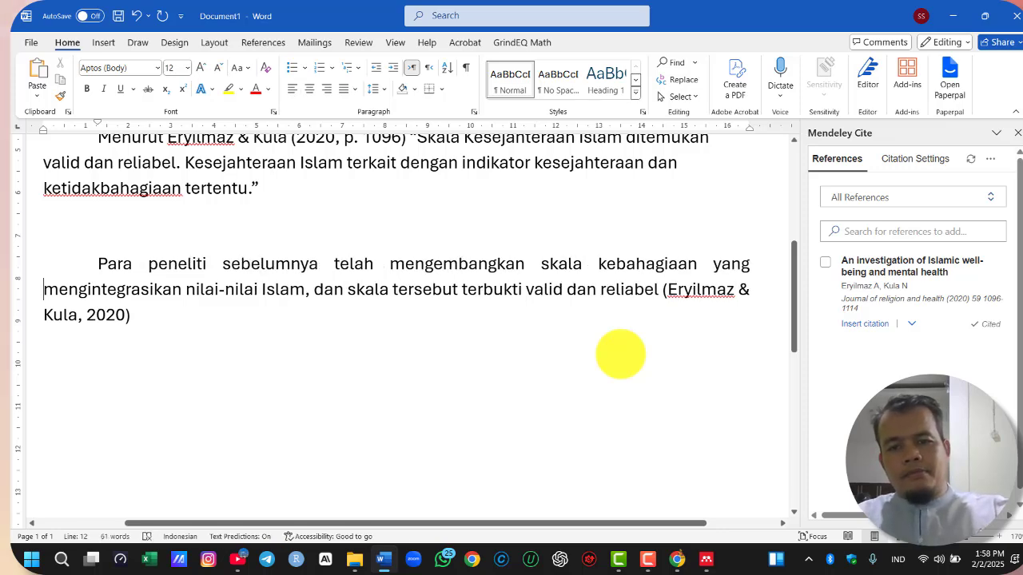
Compare the direct quotation with the paraphrased paragraph, inspecting how each one's in-text citation is written in Mendeley Cite
scroll(315, 377, up, 1)
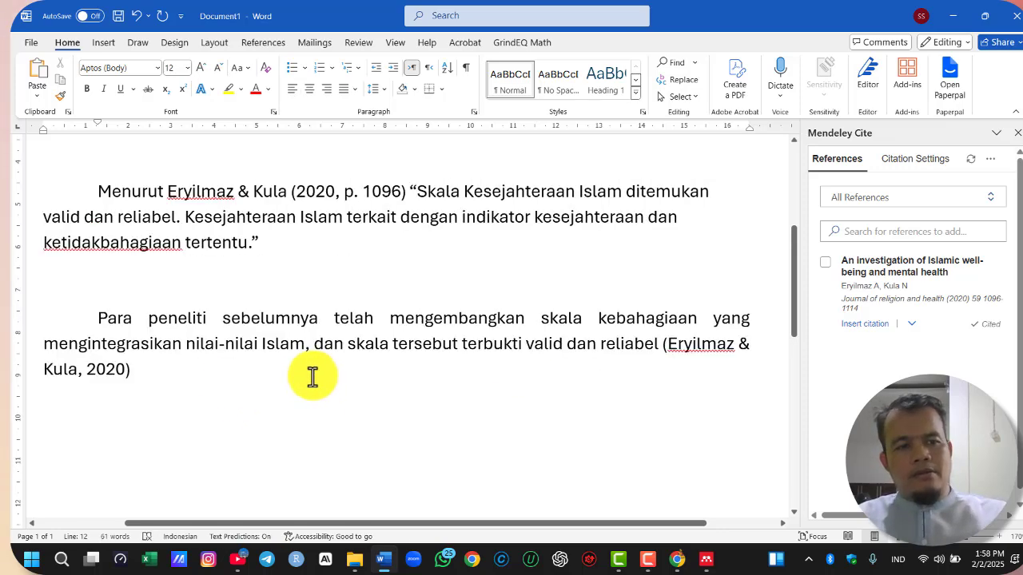
click(185, 292)
drag(413, 190, 310, 275)
click(311, 274)
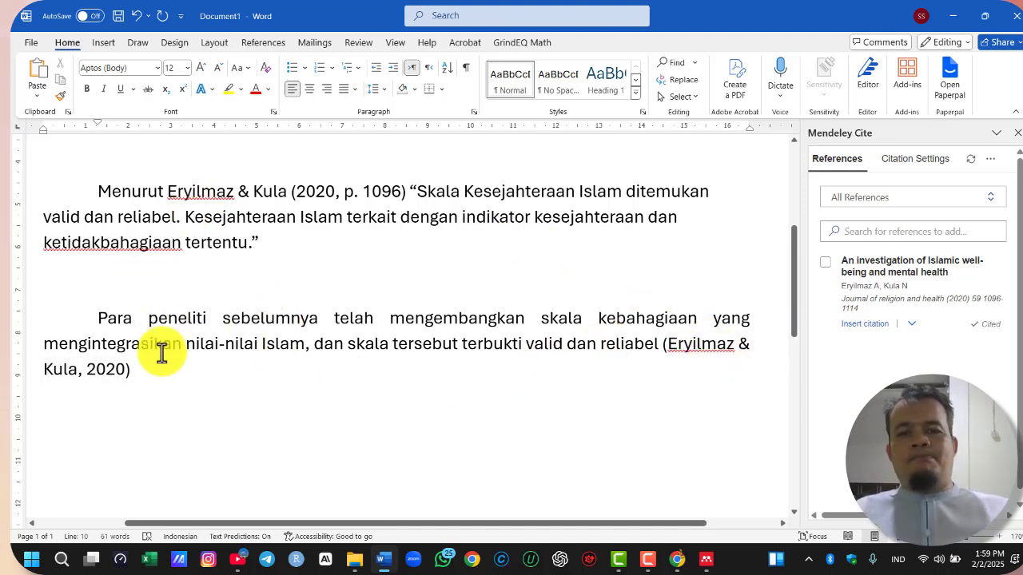
click(107, 371)
click(211, 382)
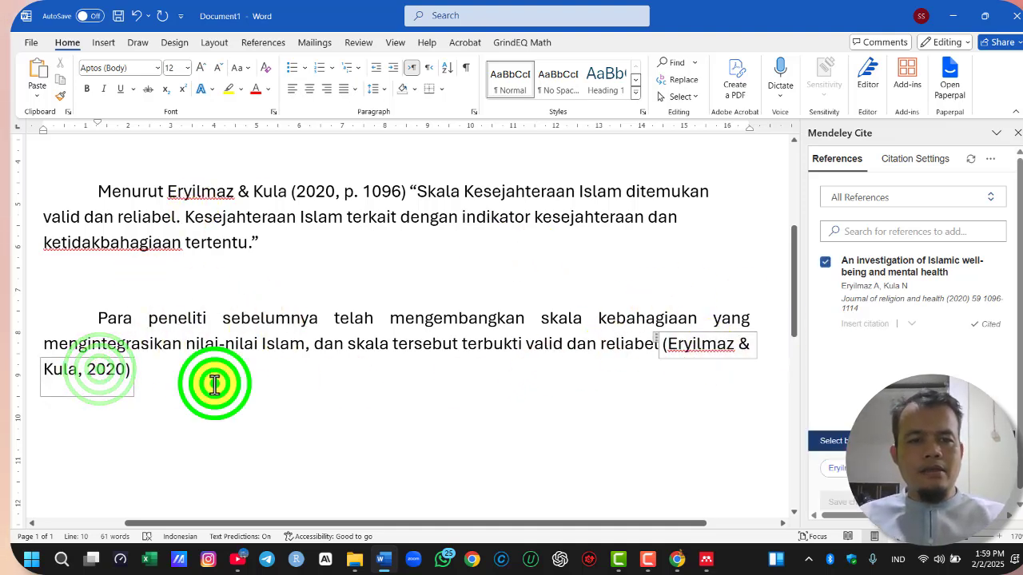
click(288, 193)
click(340, 193)
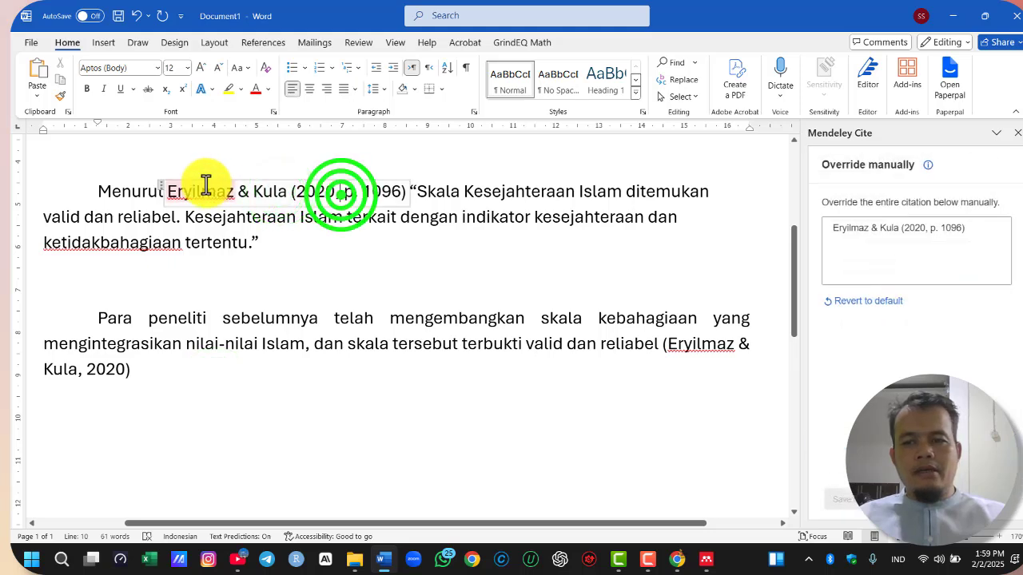
drag(172, 191, 405, 192)
click(314, 319)
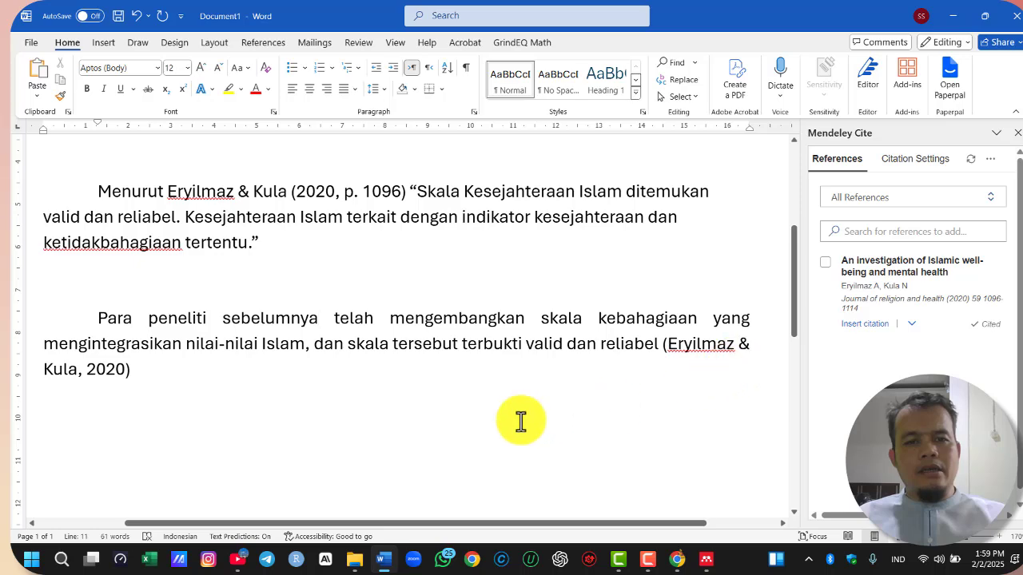
Add the heading "Daftar pustaka" below the paraphrased paragraph, with an empty line under it
scroll(312, 331, down, 2)
click(312, 324)
key(Return)
key(Return)
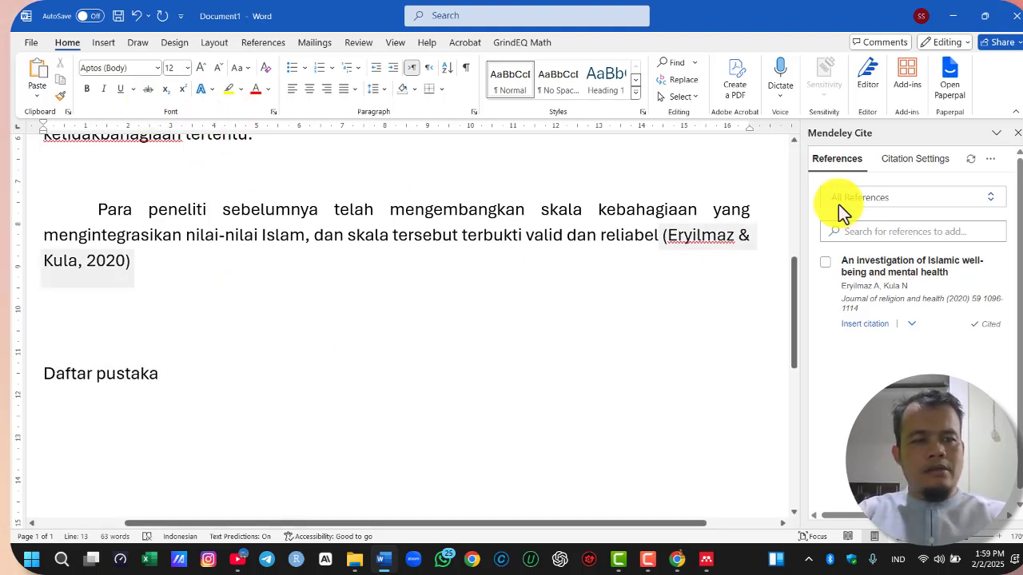
Insert the Mendeley bibliography under the "Daftar pustaka" heading
click(994, 164)
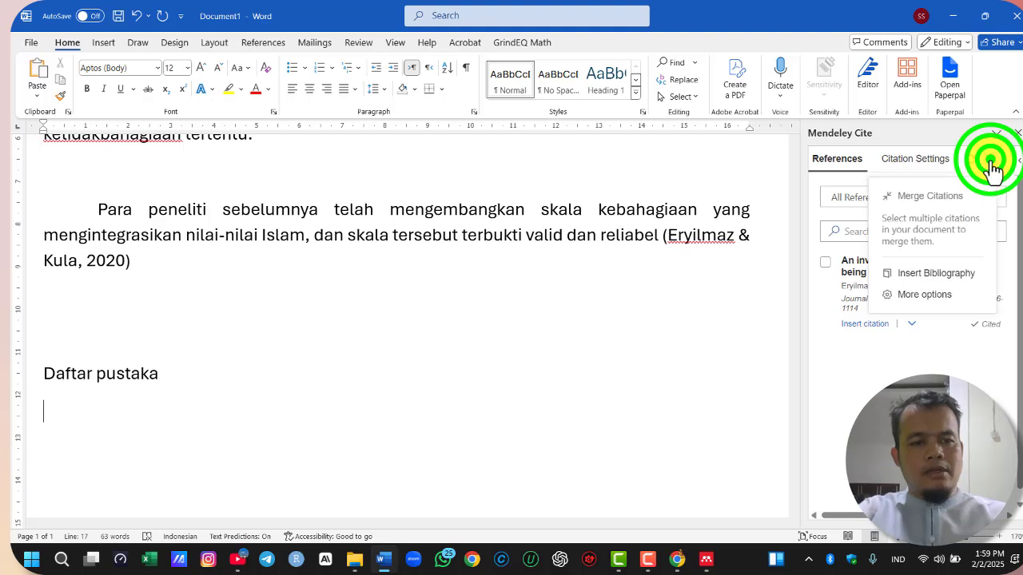
click(958, 273)
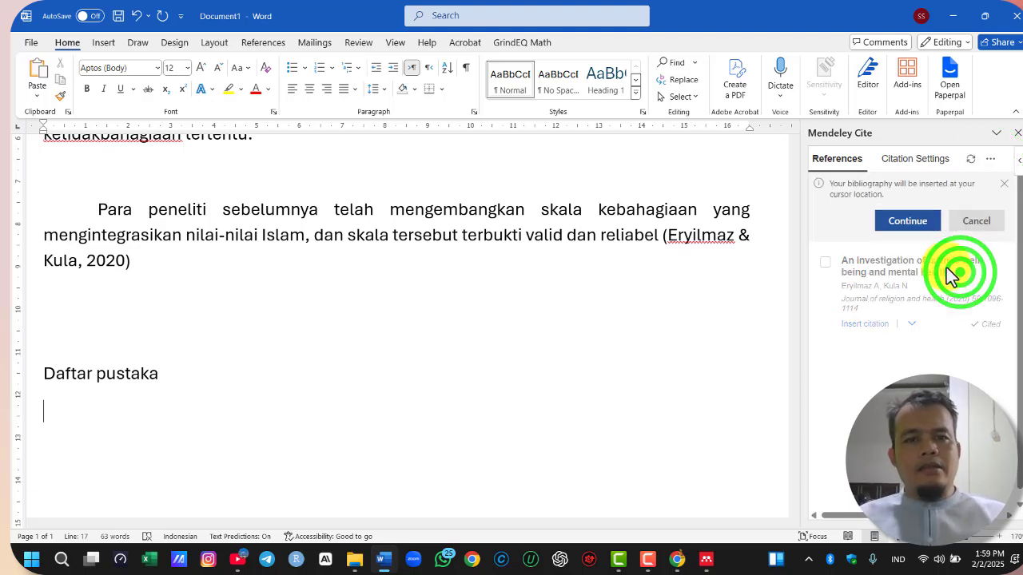
click(911, 224)
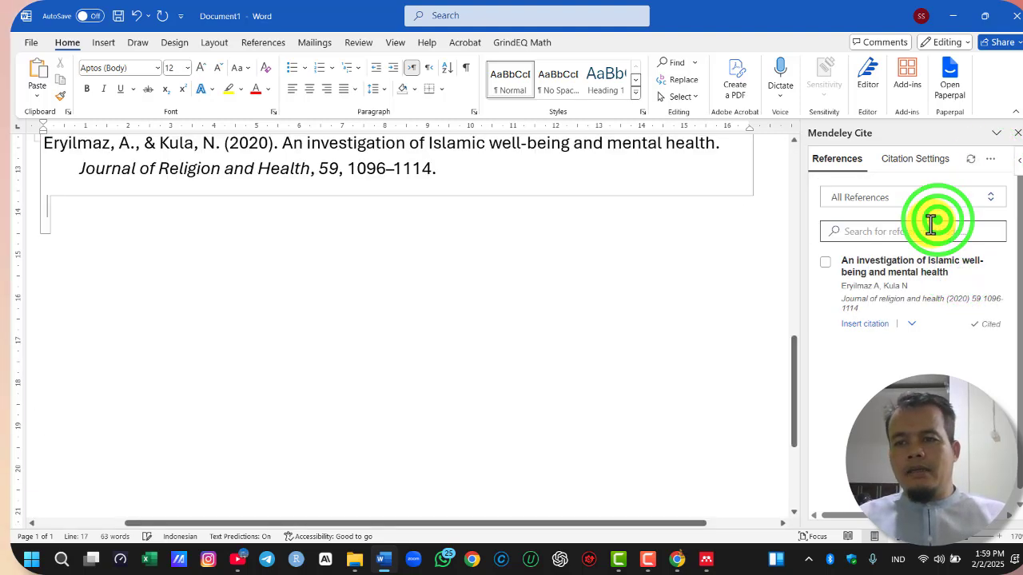
scroll(328, 263, up, 2)
click(290, 229)
scroll(296, 228, up, 3)
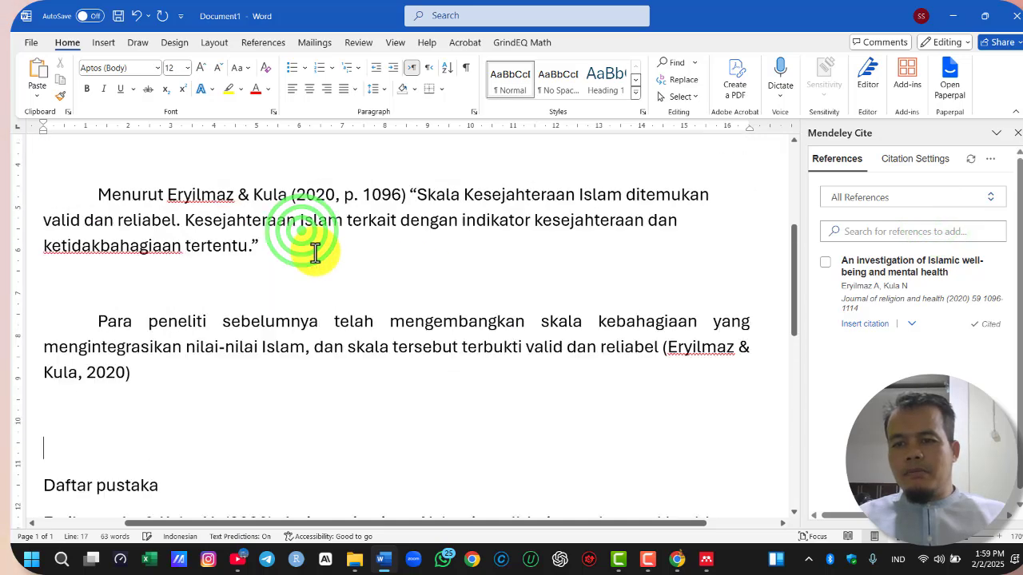
click(140, 348)
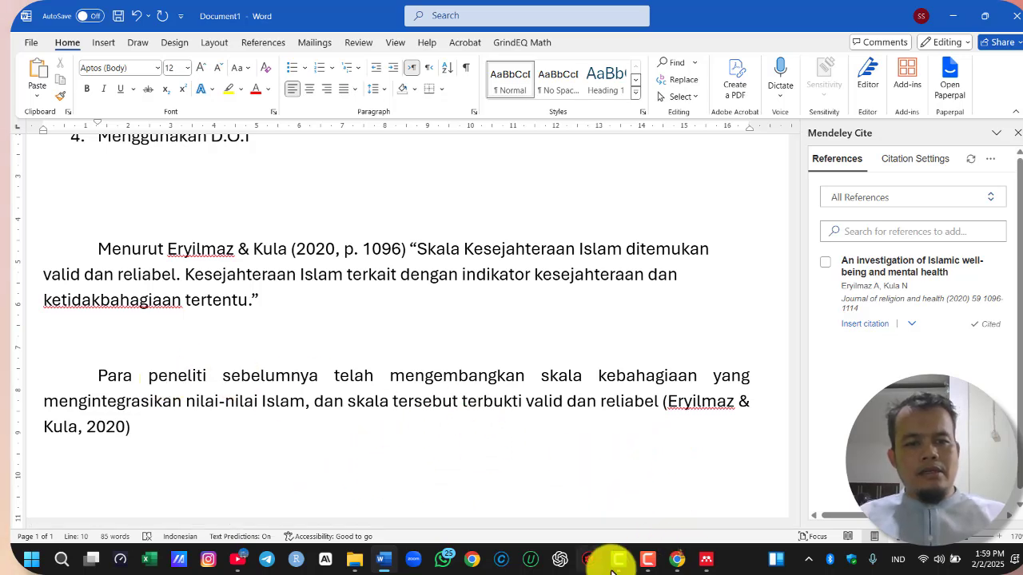
Switch to Chrome and return from the Springer article to the Google Scholar results for "islamic well being scale"
click(678, 559)
scroll(486, 336, up, 2)
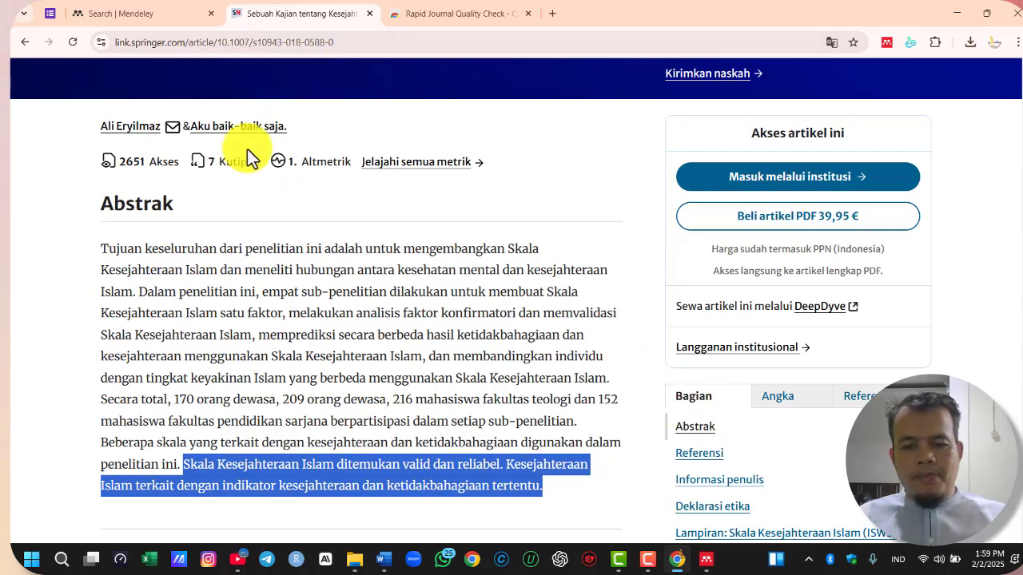
scroll(247, 149, up, 1)
scroll(330, 286, up, 2)
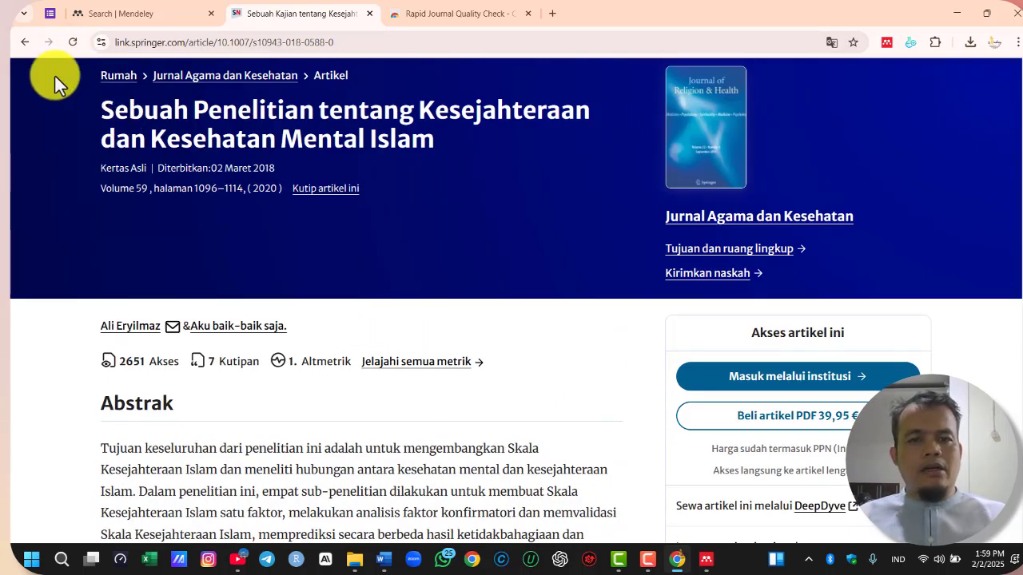
click(27, 47)
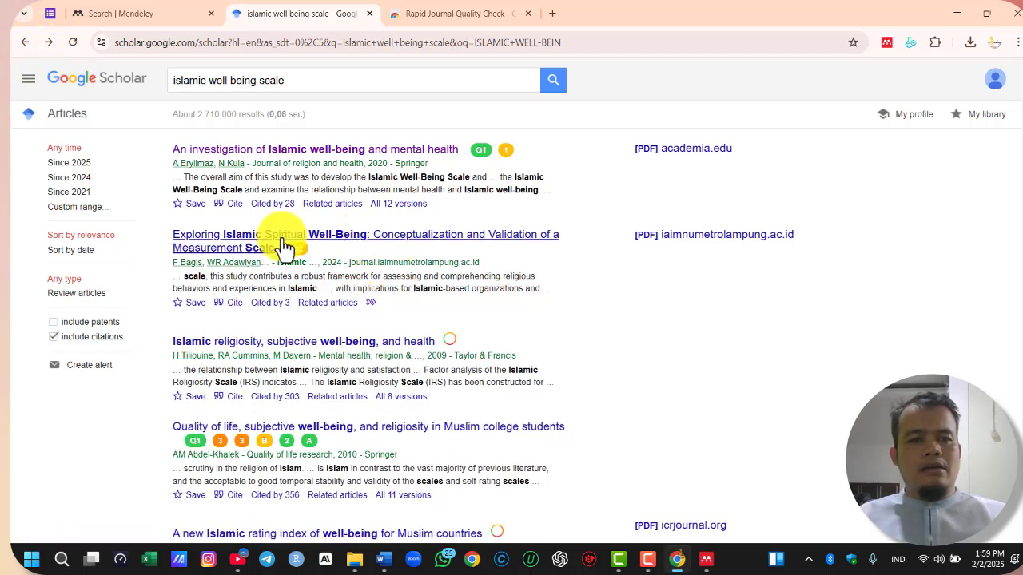
Open the iaimnumetrolampung.ac.id PDF of "Exploring Islamic Spiritual Well-Being" and switch back to Word
click(692, 239)
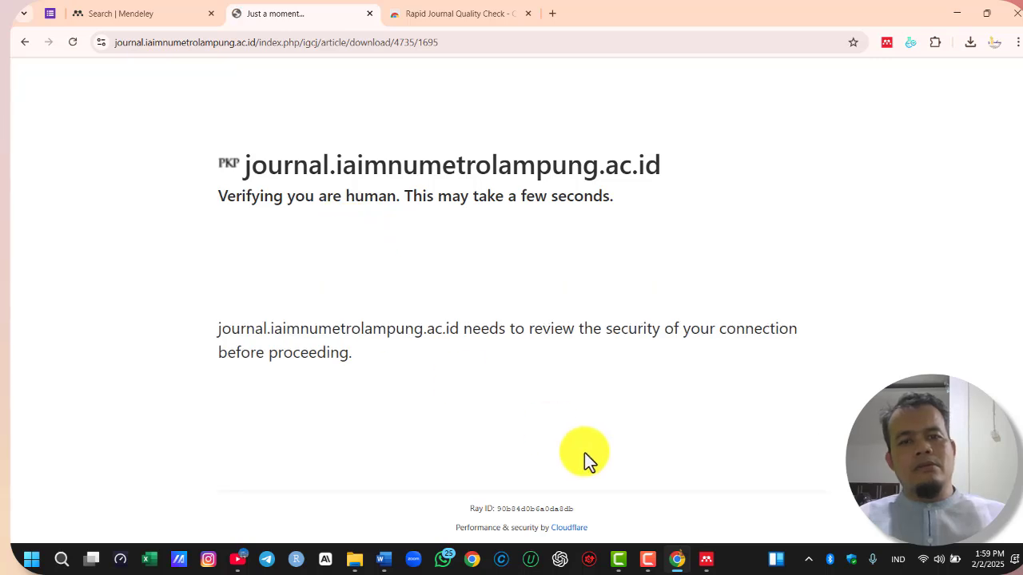
click(384, 558)
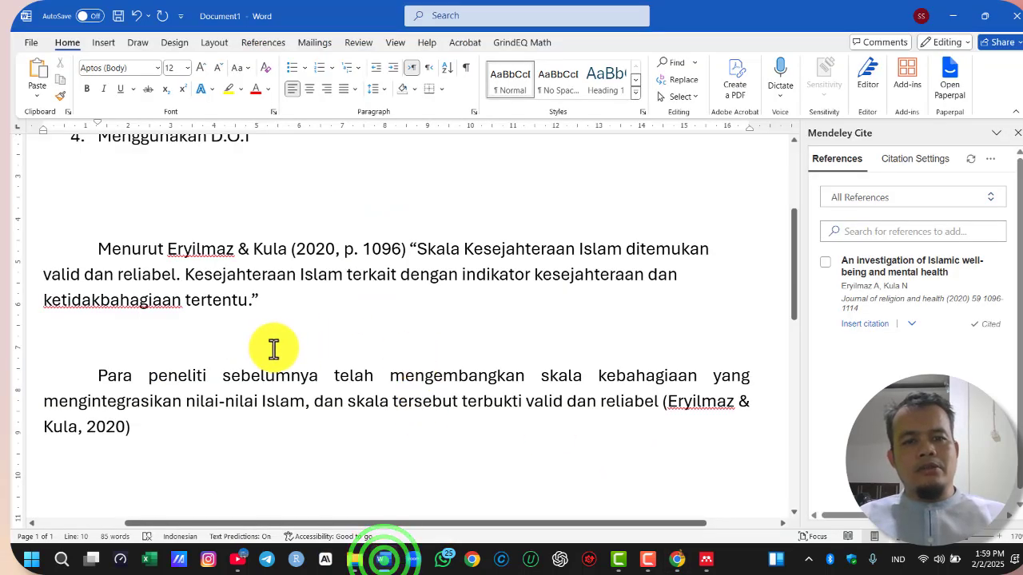
Color the first list item, "Melalui google scholar (tarik/download meta data)", red
scroll(272, 344, up, 5)
click(58, 278)
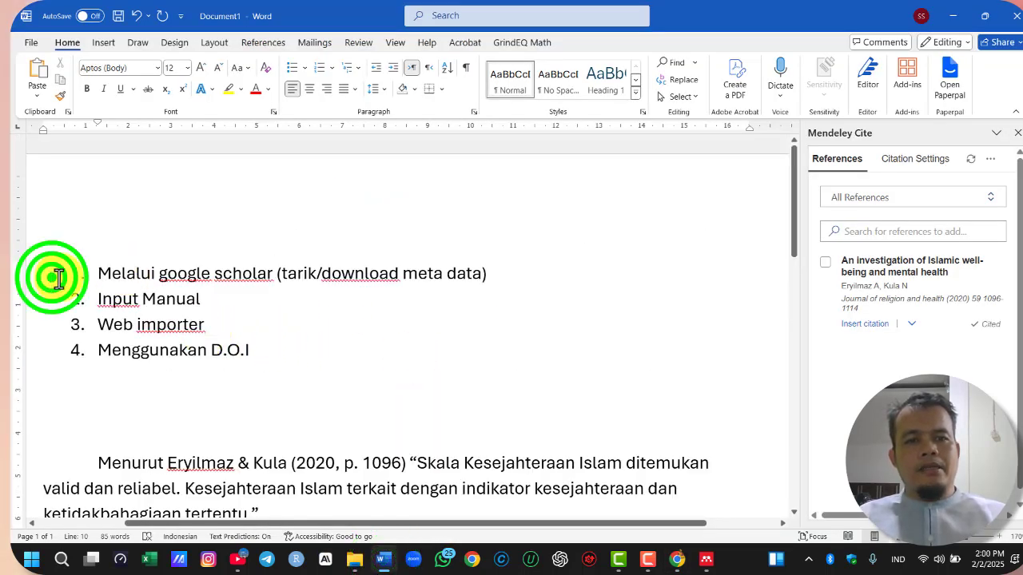
drag(59, 279, 507, 281)
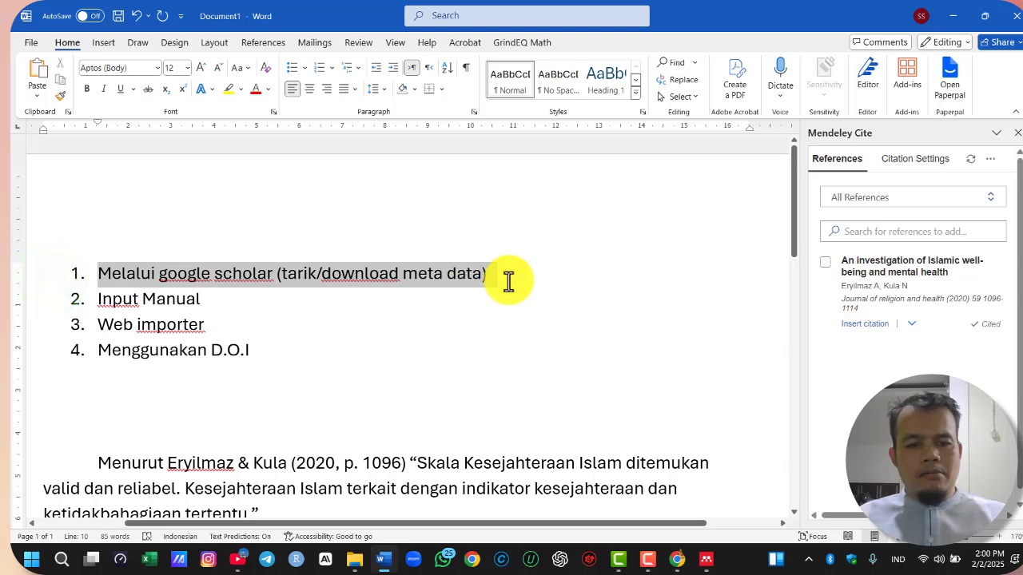
click(256, 90)
click(358, 348)
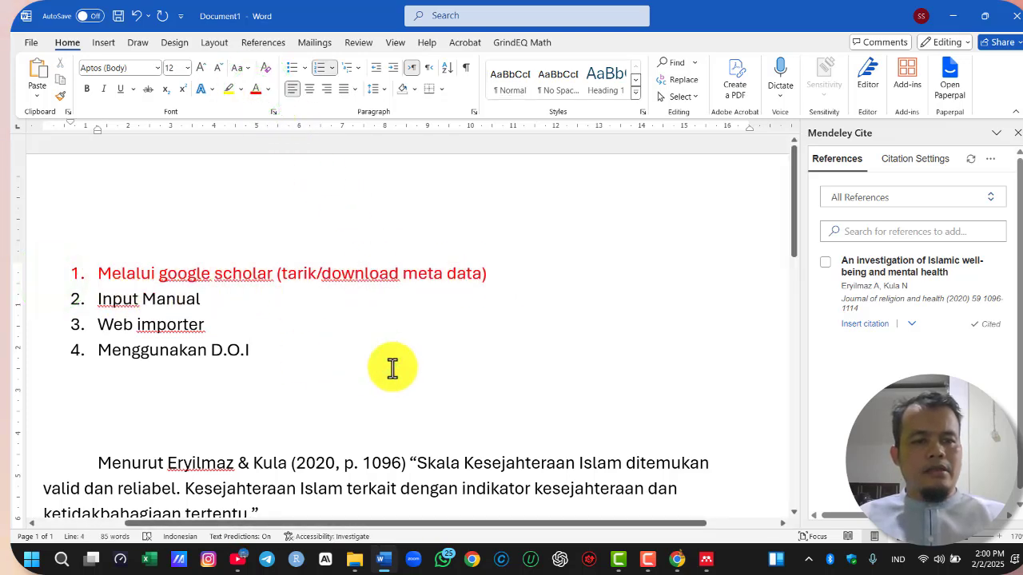
Switch to Chrome and show the downloaded article PDF in its Downloads folder
click(953, 15)
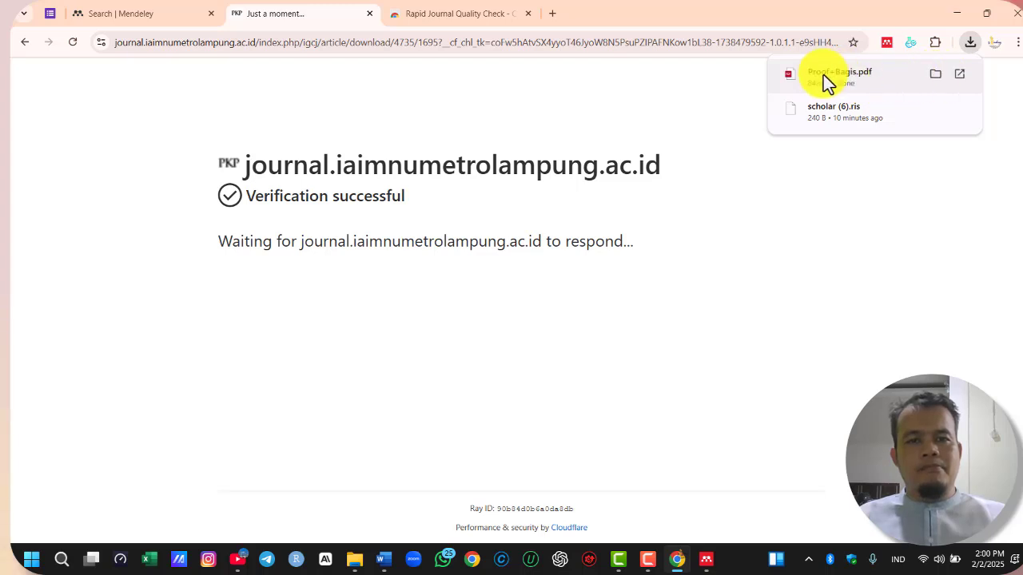
click(932, 75)
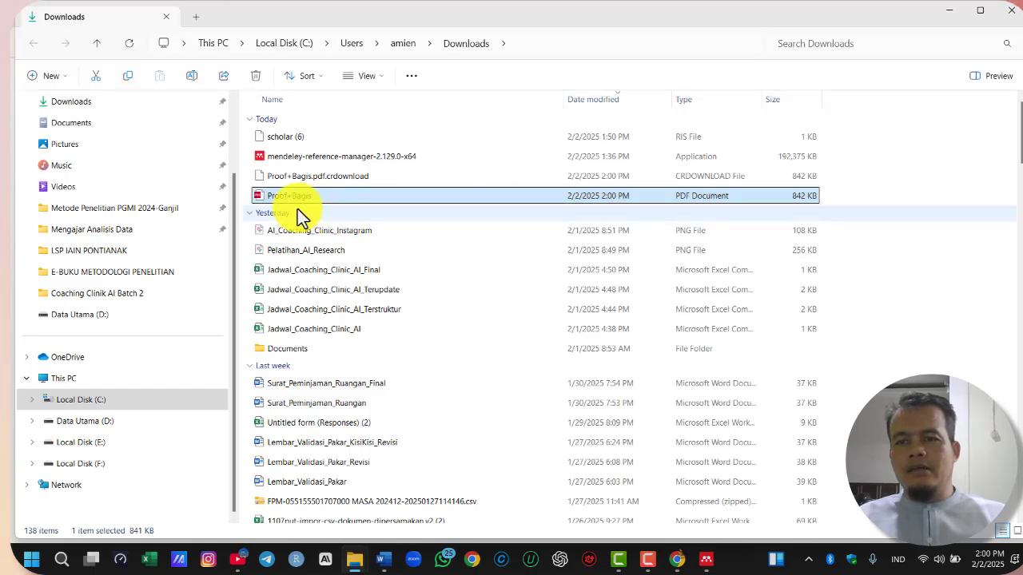
Switch to Mendeley Reference Manager, import the downloaded "Exploring Islamic Spiritual Well-Being" PDF from Downloads, and select its new library entry
click(706, 559)
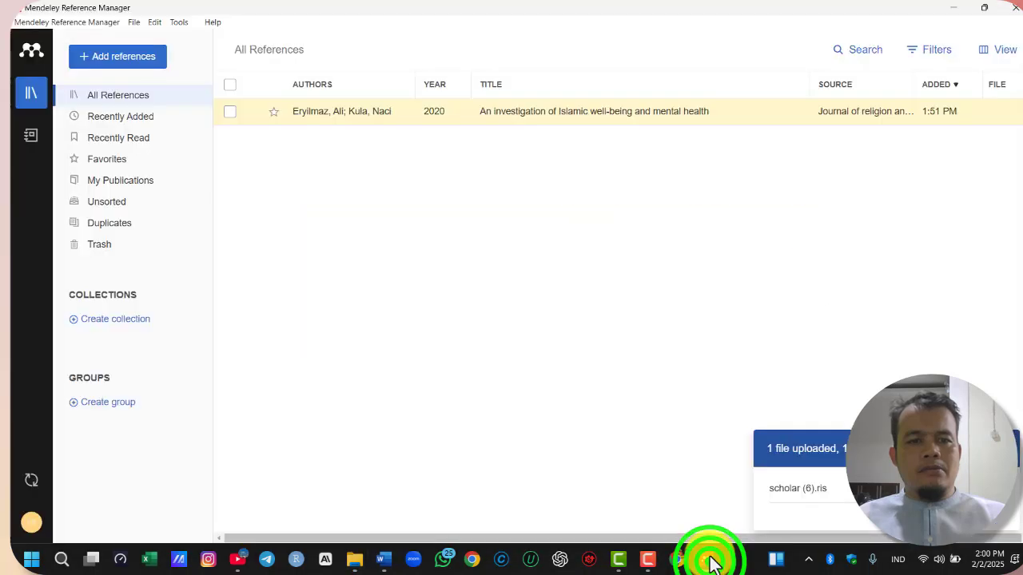
click(105, 67)
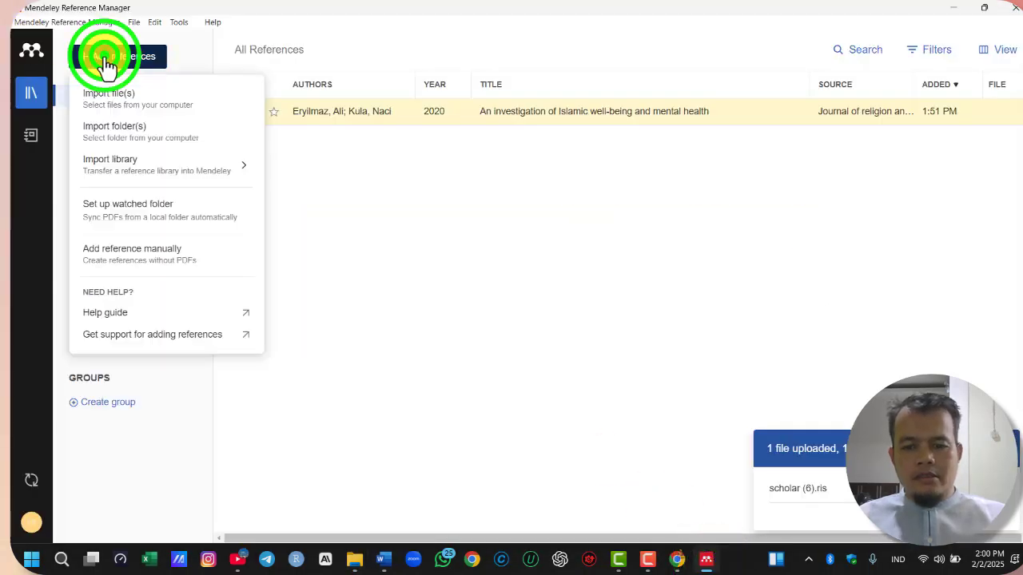
click(112, 99)
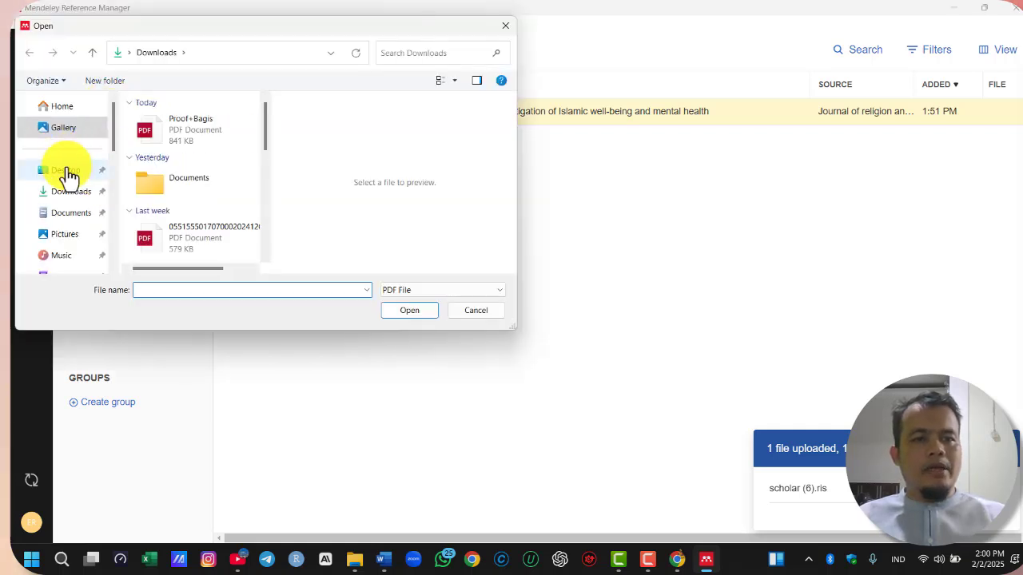
click(74, 191)
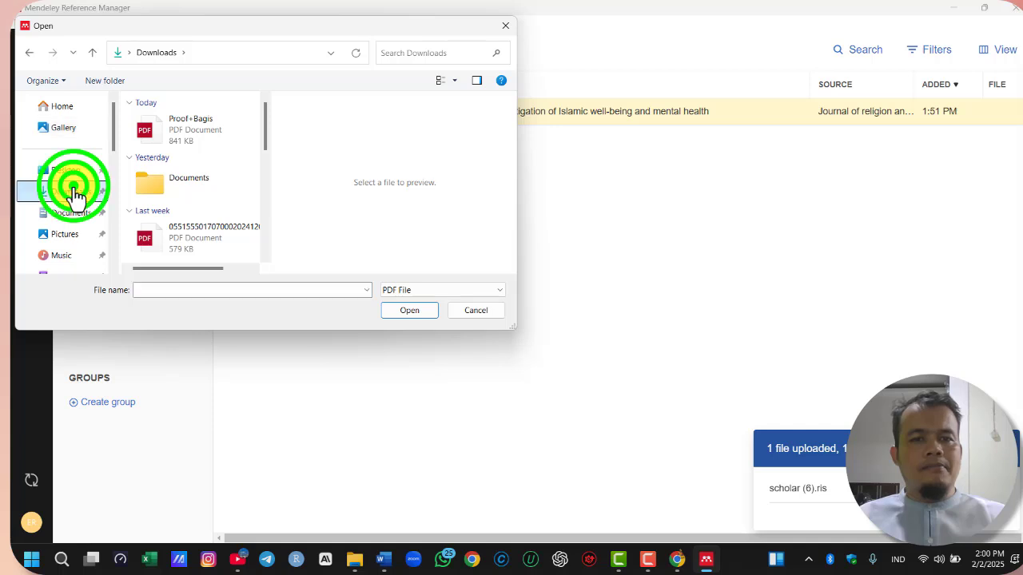
click(154, 127)
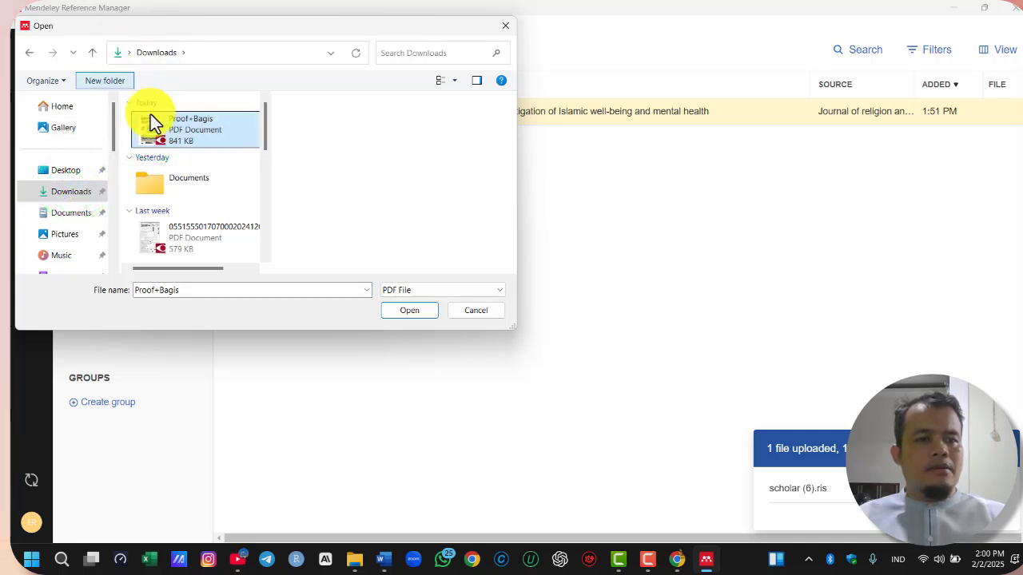
click(417, 311)
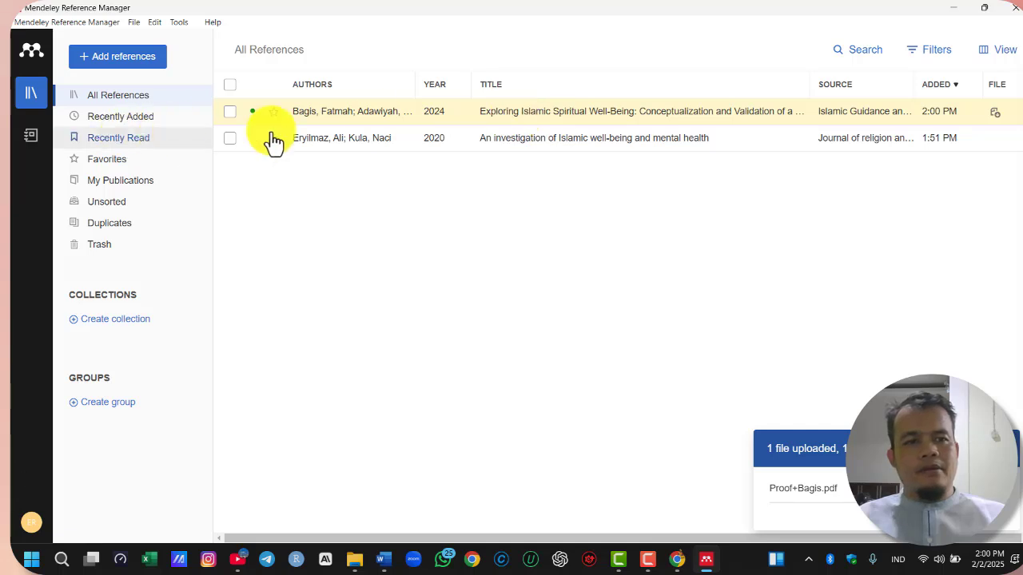
click(564, 113)
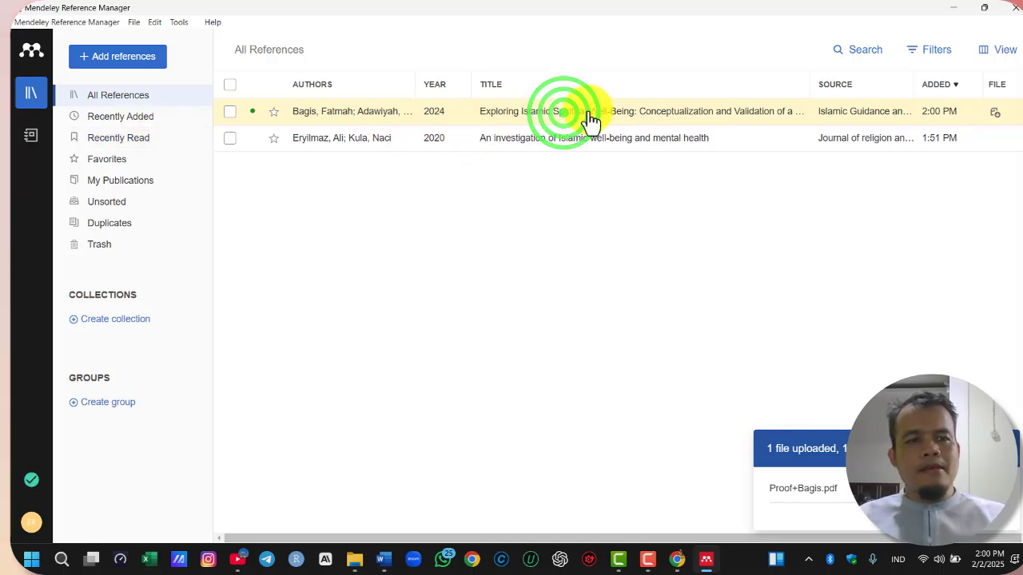
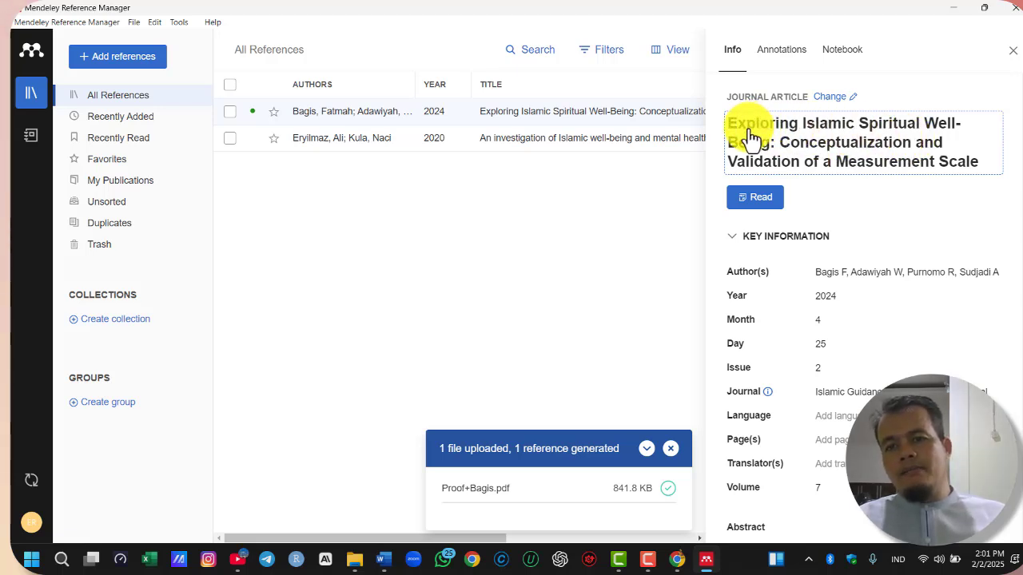
Edit the reference title to "Exploring Islamic spiritual well-being: Conceptualization and validation of a measurement scale" and close its details
click(831, 129)
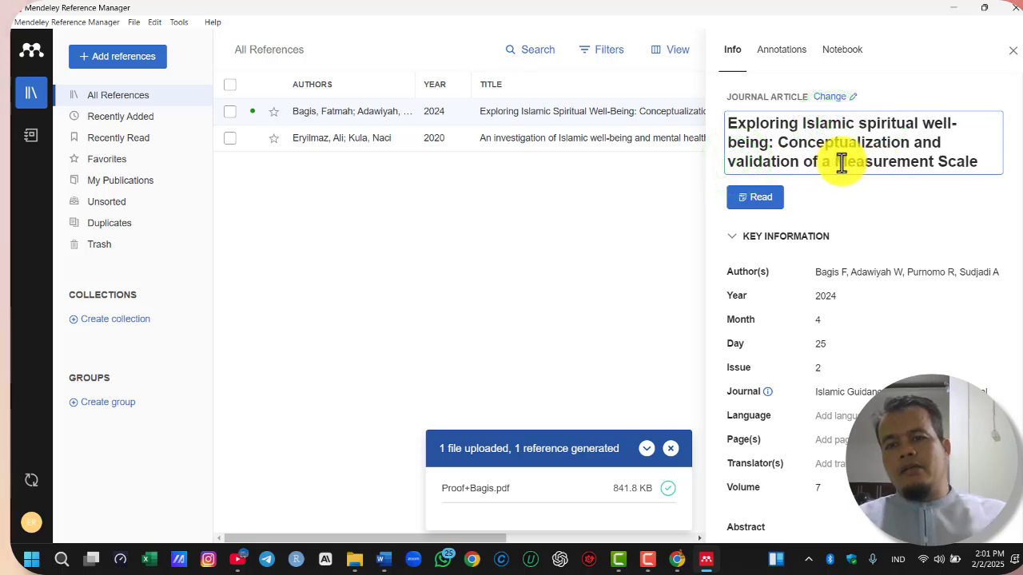
drag(836, 162, 847, 163)
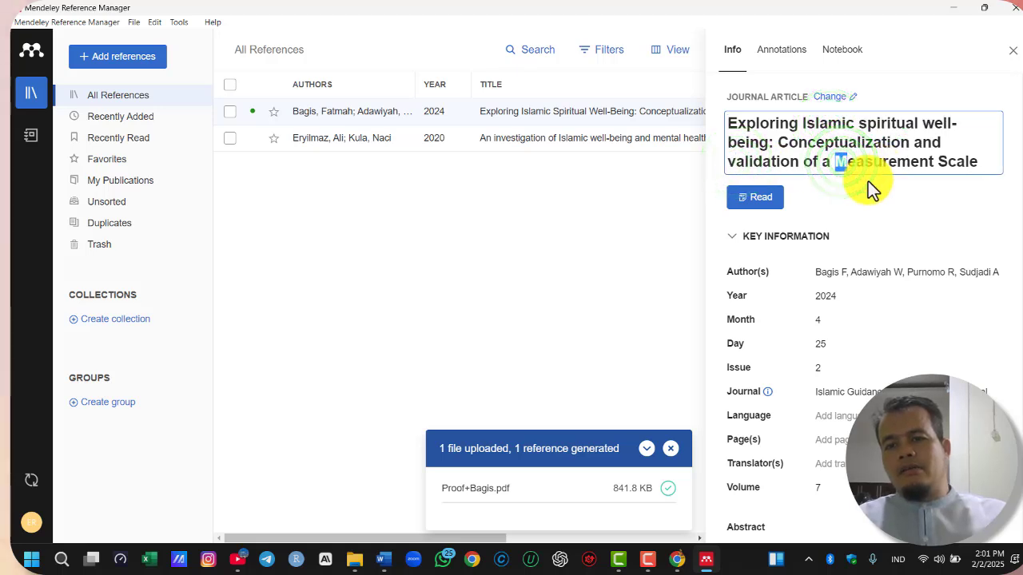
text(m)
drag(938, 162, 948, 161)
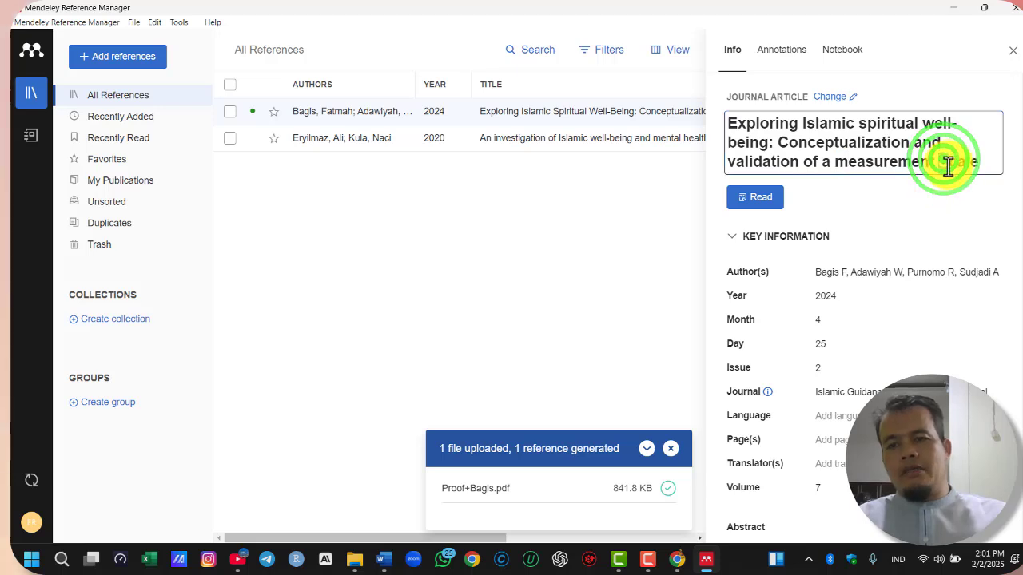
text(s)
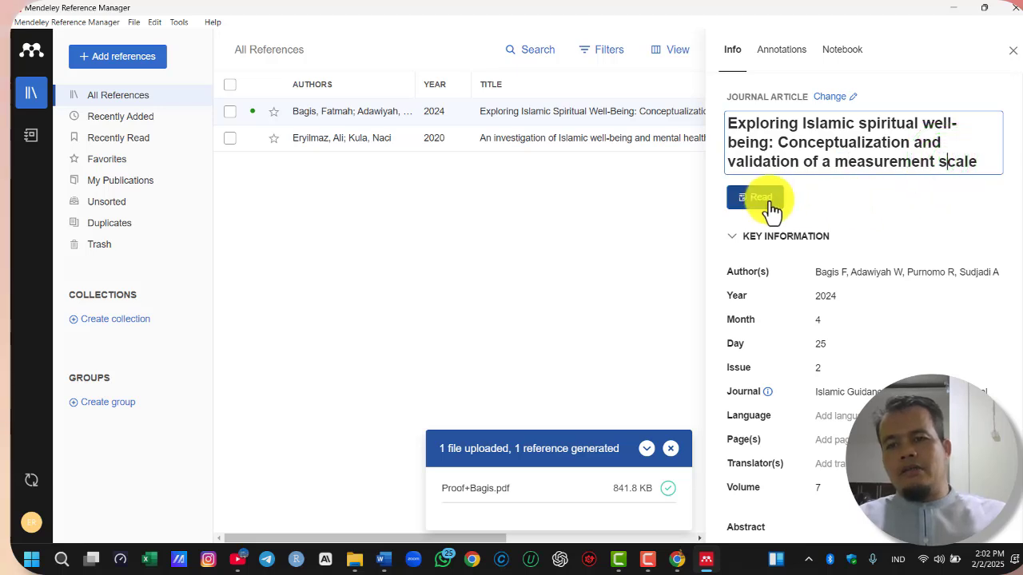
click(1012, 53)
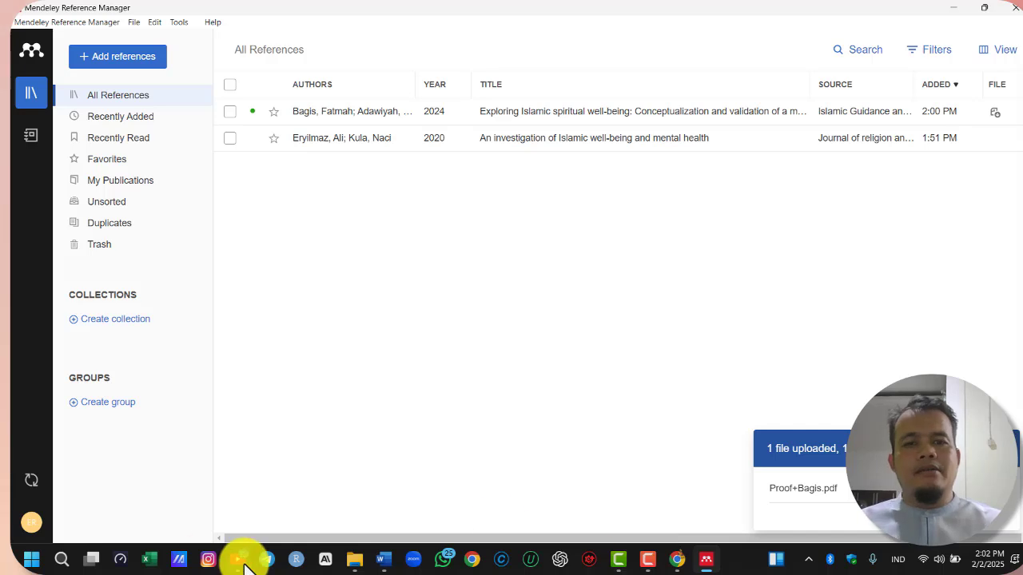
Switch to Chrome, open the downloaded "Exploring Islamic Spiritual Well-Being" PDF, and go to the Conclusions section on page 16
click(678, 561)
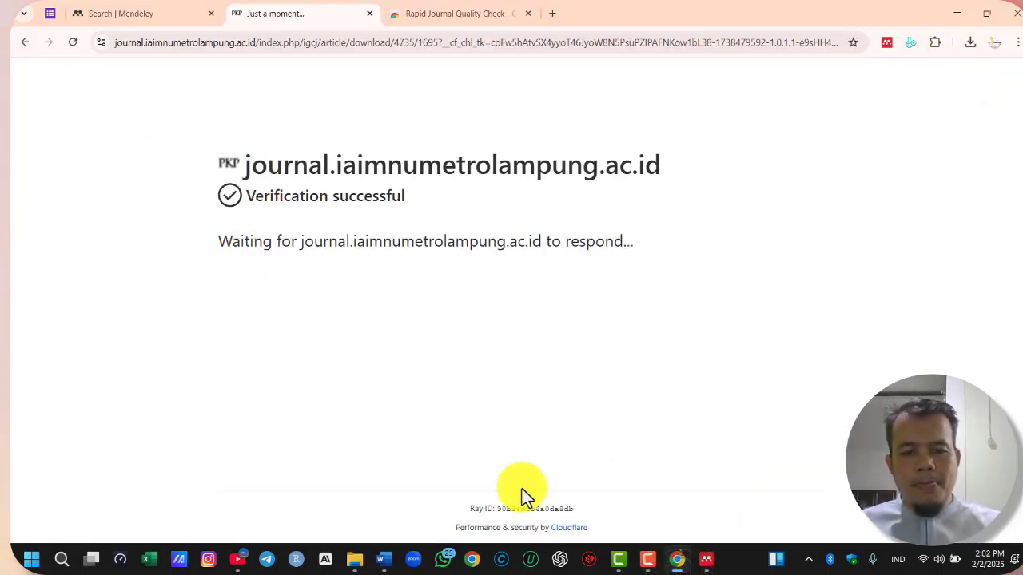
click(972, 44)
click(923, 116)
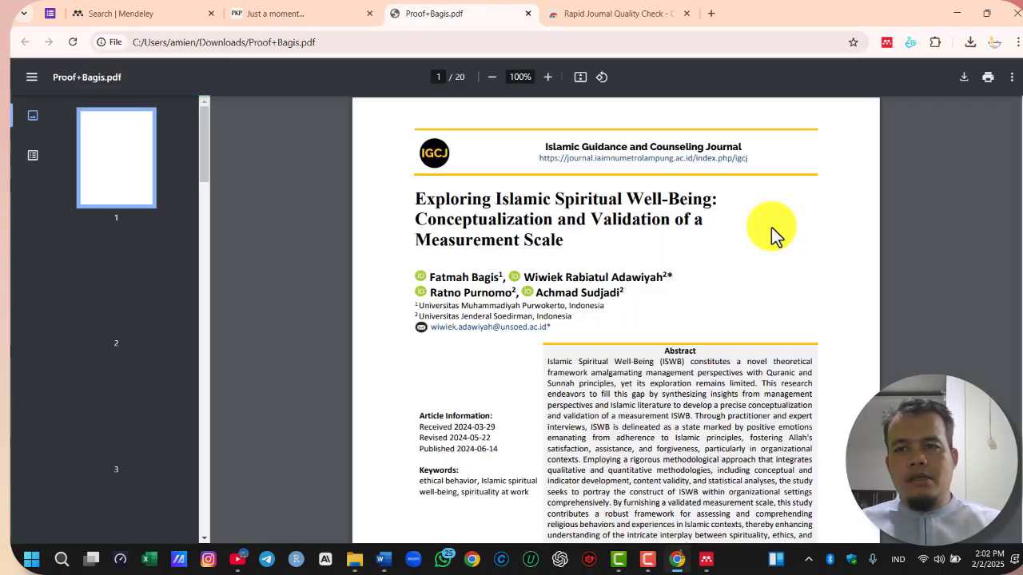
scroll(770, 240, down, 2)
scroll(144, 427, down, 20)
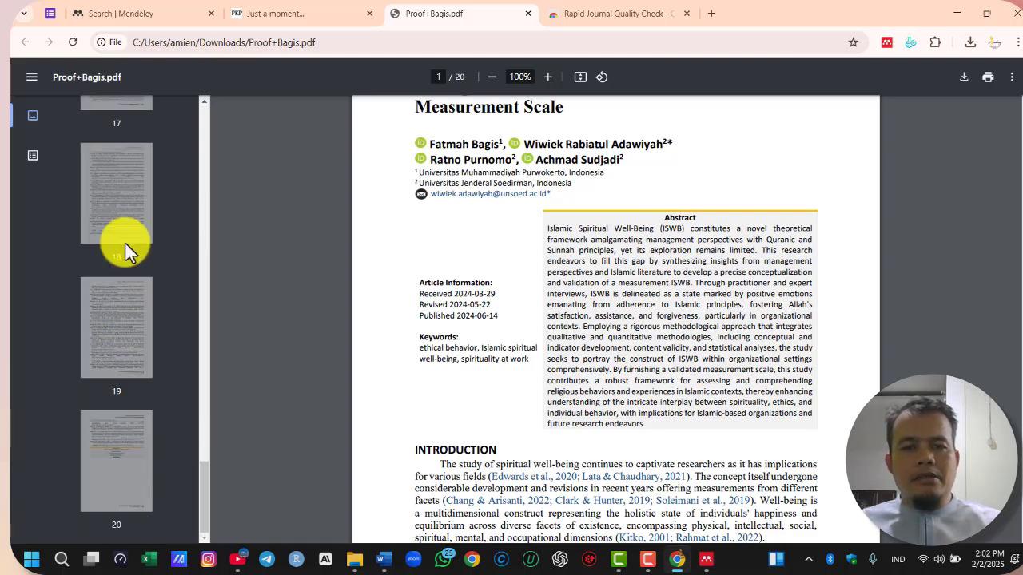
scroll(126, 243, up, 3)
scroll(117, 335, up, 1)
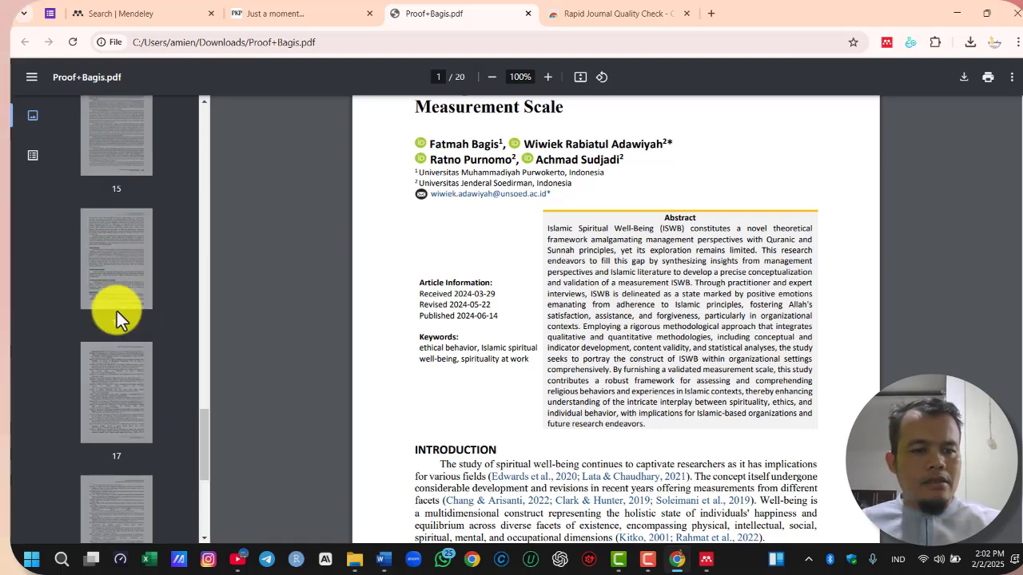
click(106, 251)
scroll(697, 393, down, 4)
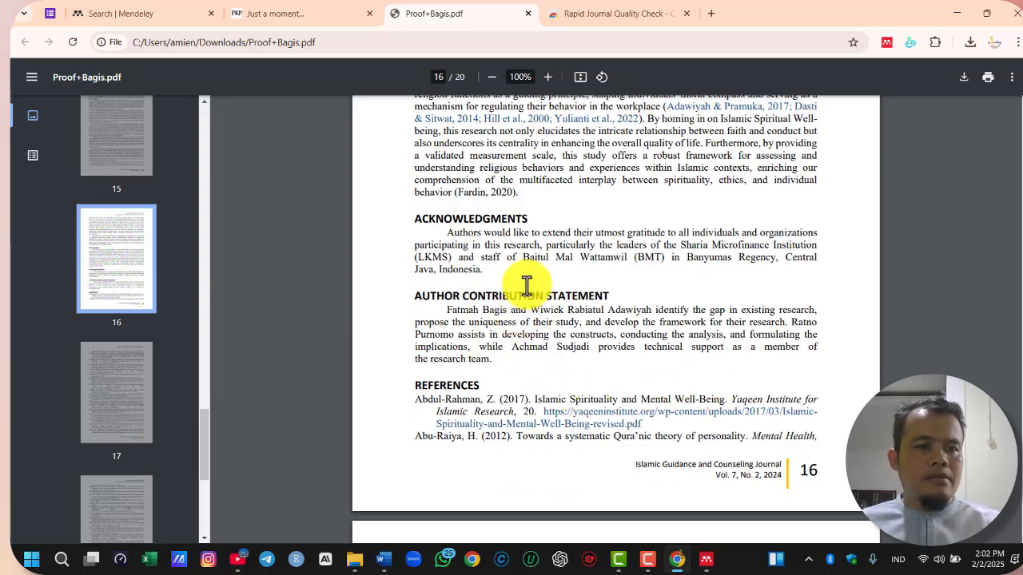
scroll(526, 285, up, 2)
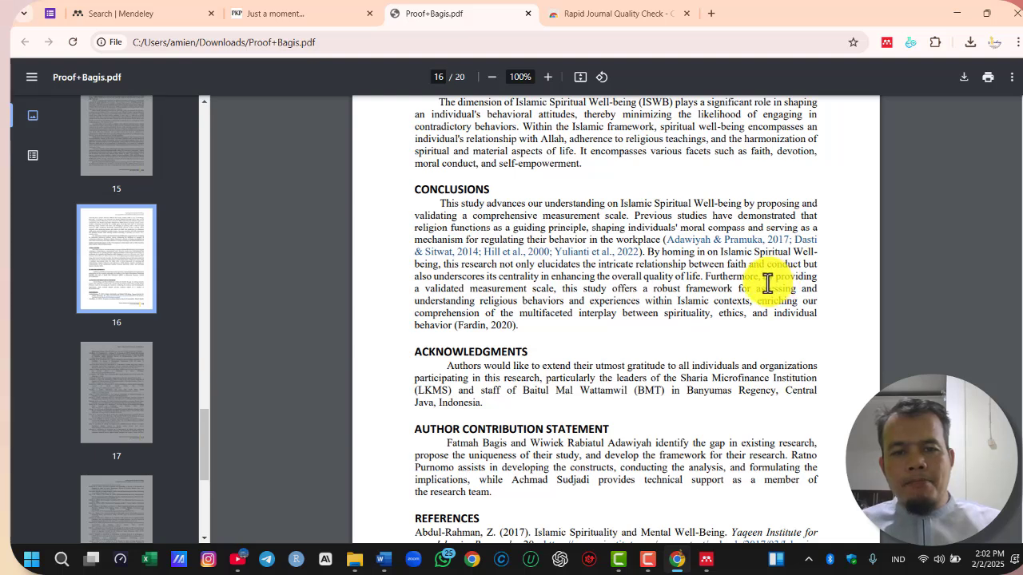
click(706, 277)
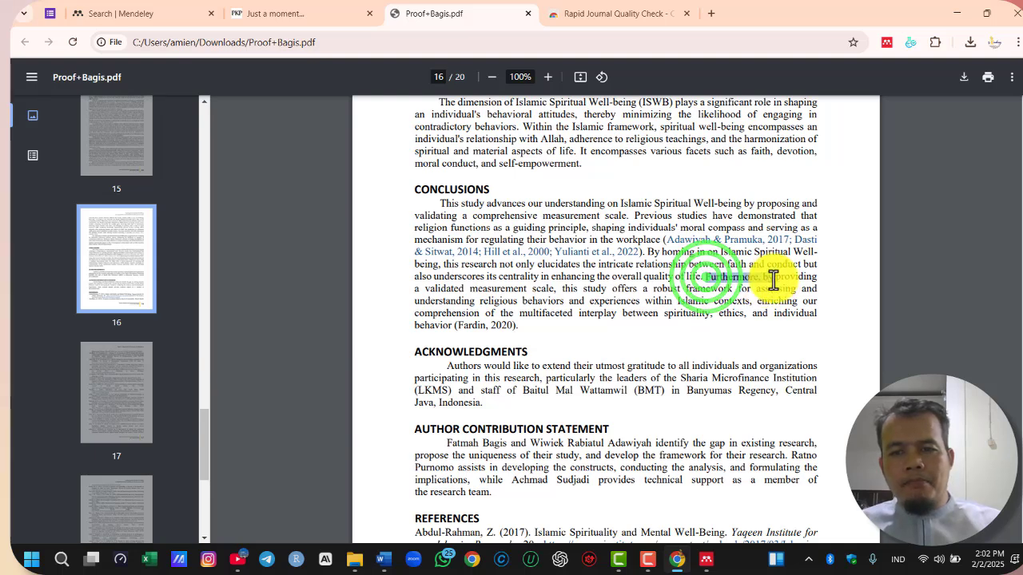
drag(773, 280, 777, 318)
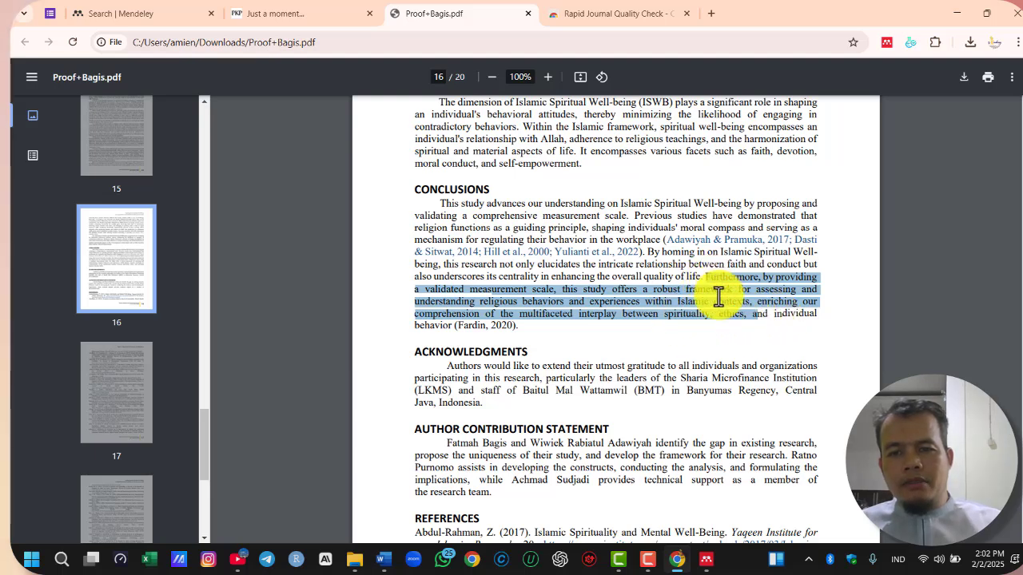
scroll(718, 297, up, 2)
click(619, 249)
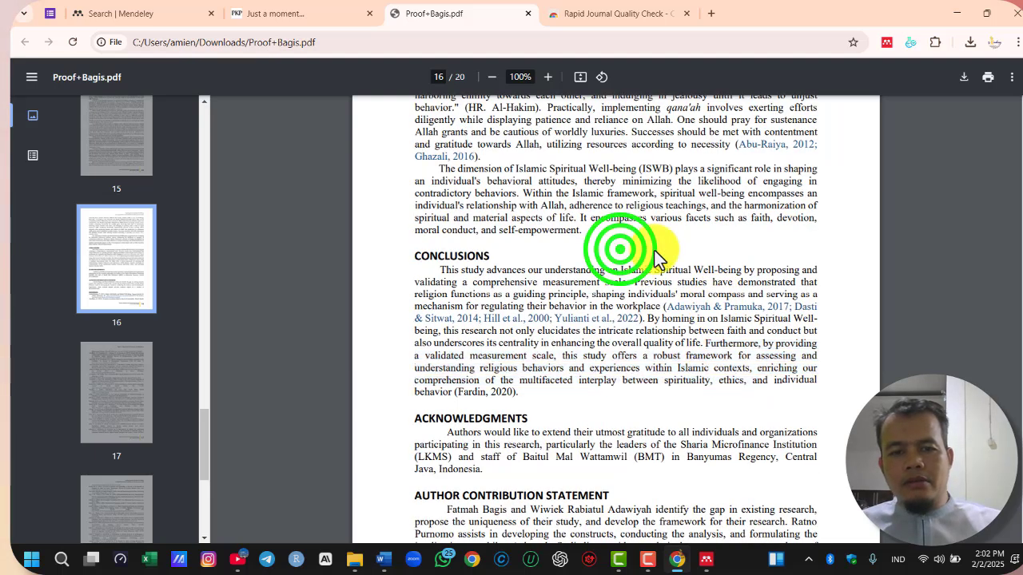
Search the article PDF for "limit" and go through the matches
key(ctrl+f)
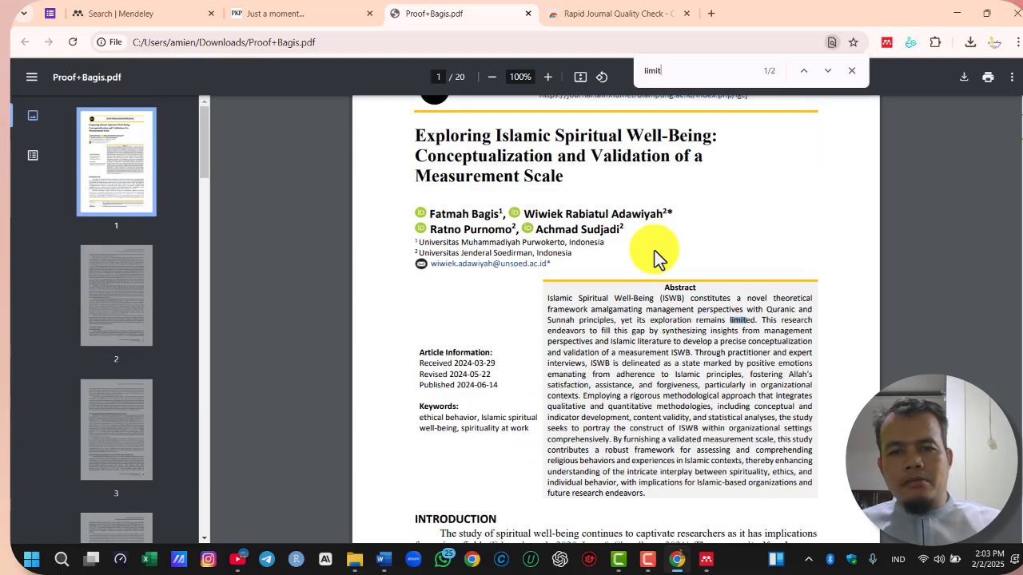
click(828, 71)
click(827, 72)
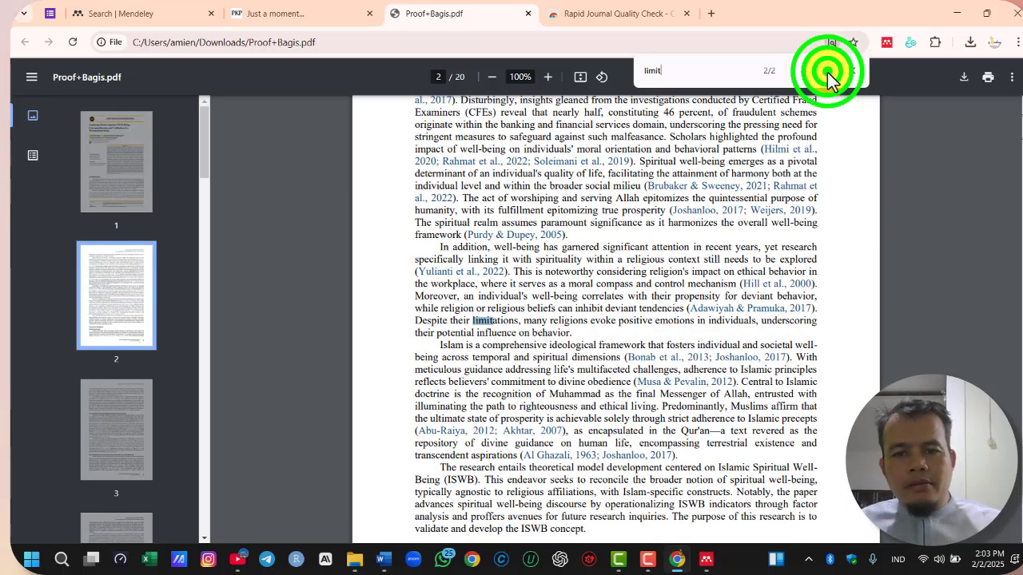
click(827, 71)
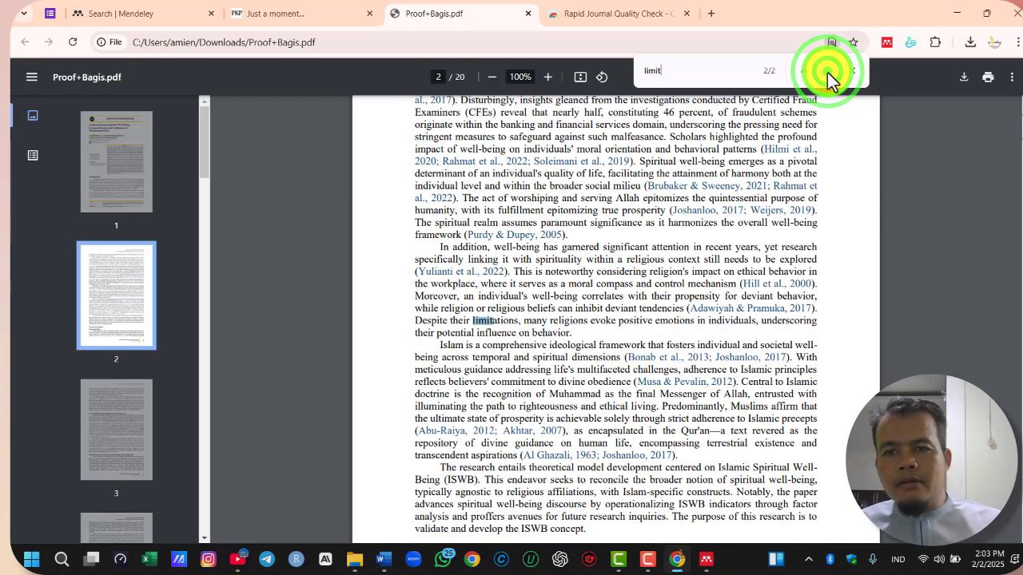
click(824, 72)
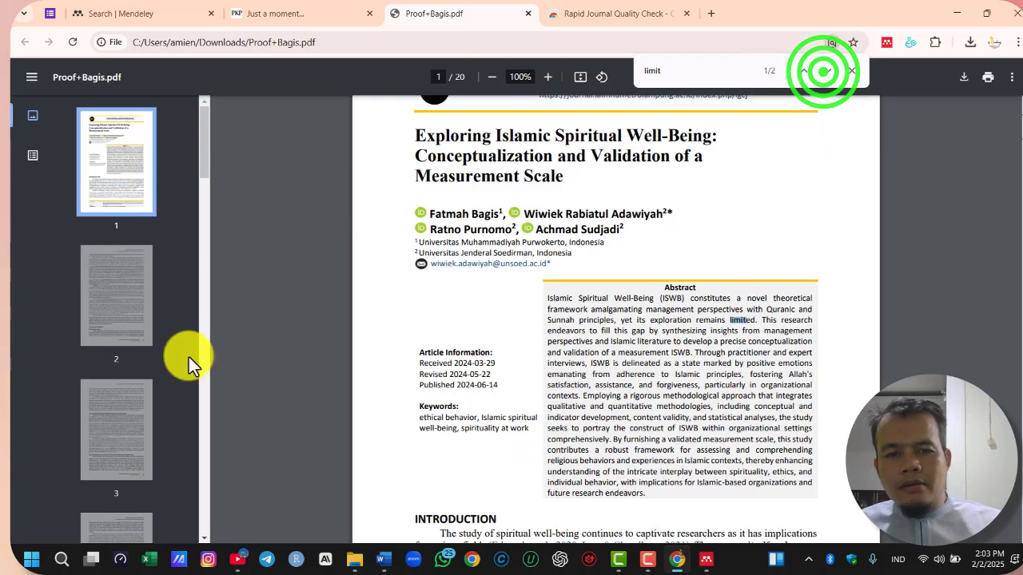
Return to the Conclusions on page 16 and copy the sentence from "By homing in on Islamic Spiritual Well-being" to "quality of life."
scroll(120, 370, down, 5)
scroll(138, 372, down, 20)
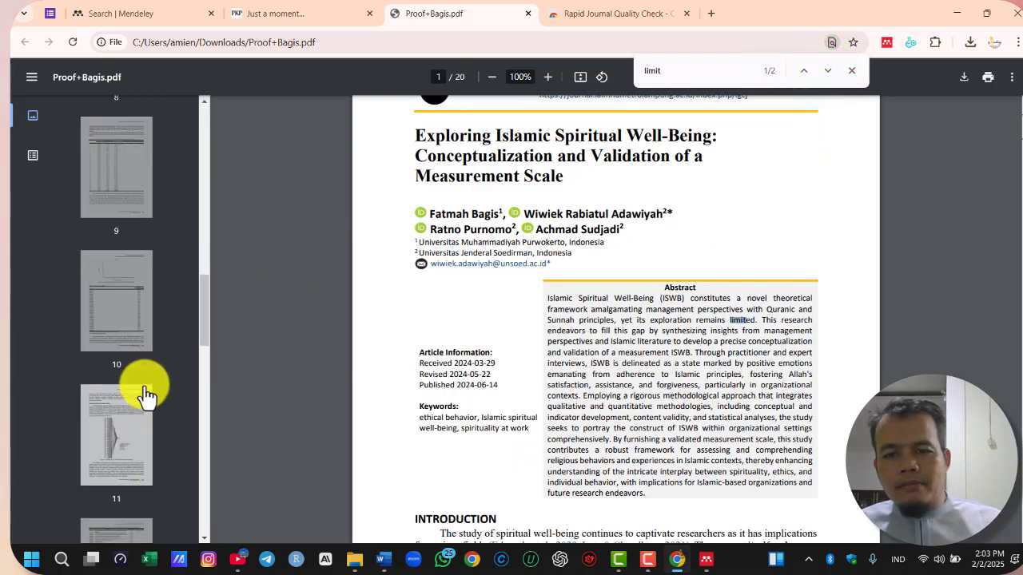
scroll(143, 392, up, 4)
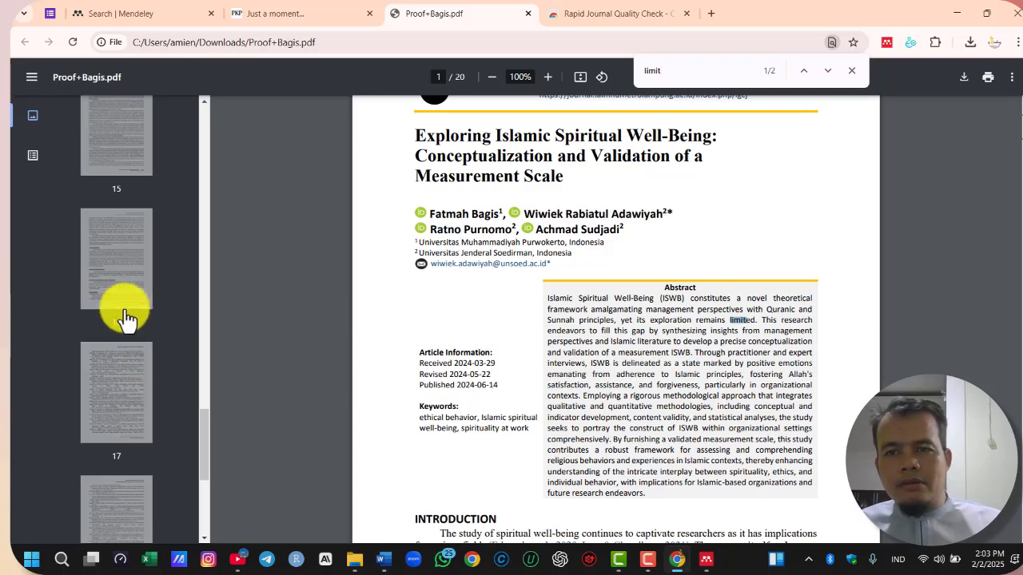
click(120, 263)
scroll(726, 397, down, 5)
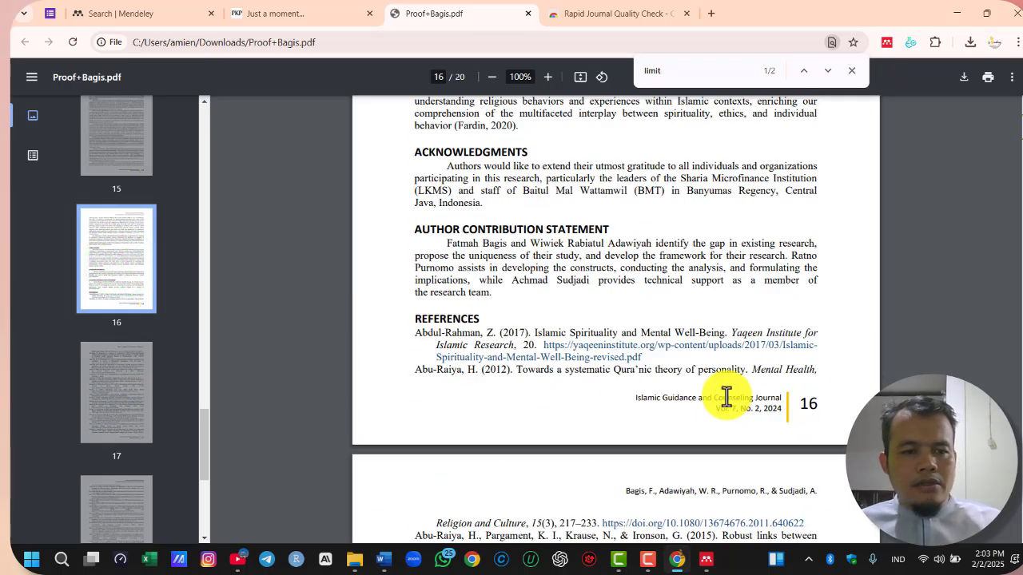
scroll(726, 398, up, 2)
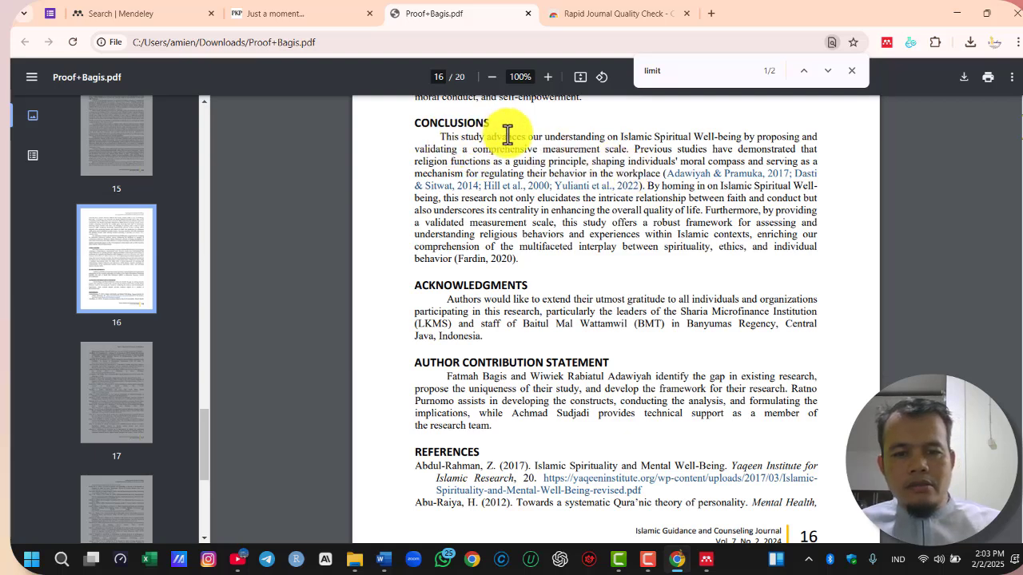
drag(439, 138, 640, 163)
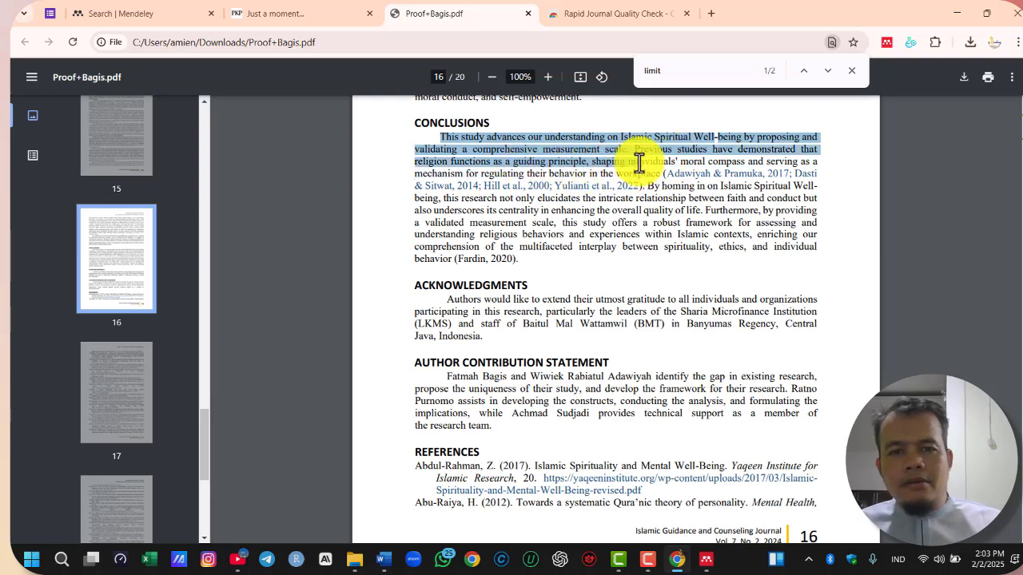
click(676, 197)
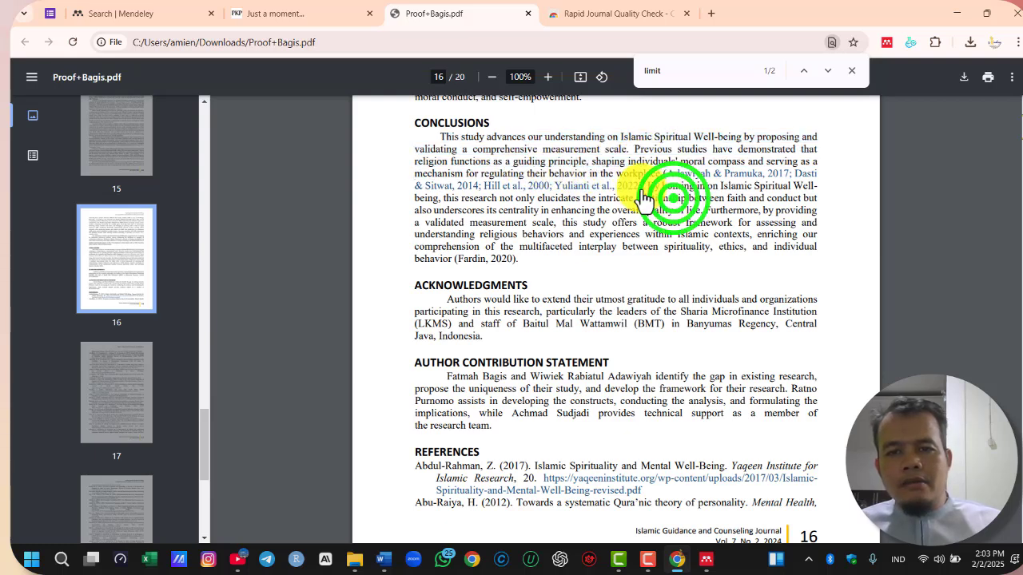
drag(649, 186, 712, 211)
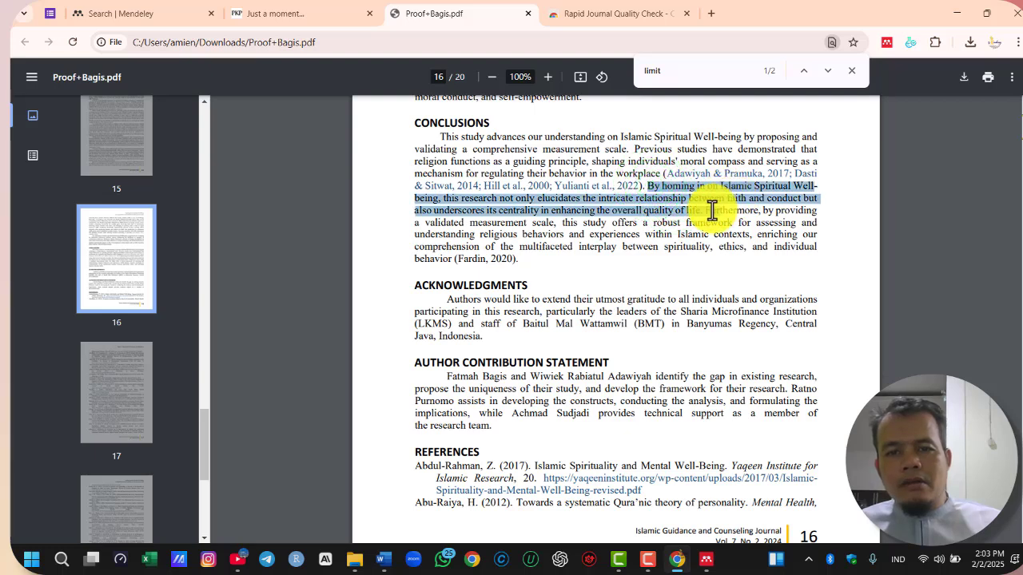
right_click(687, 202)
click(735, 210)
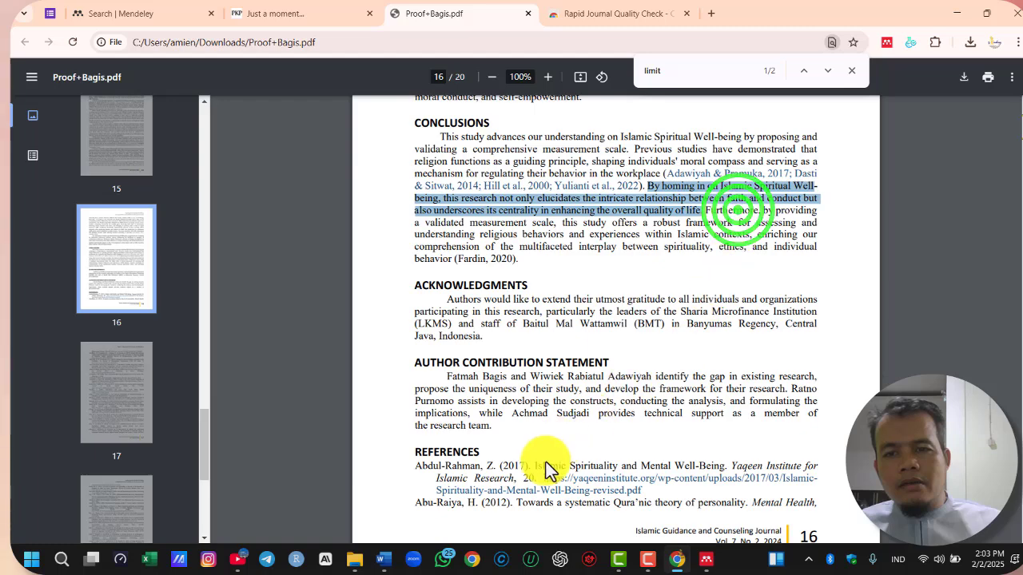
Switch to Word and paste the copied sentence as a new paragraph below the "Para peneliti sebelumnya" paraphrase
click(415, 512)
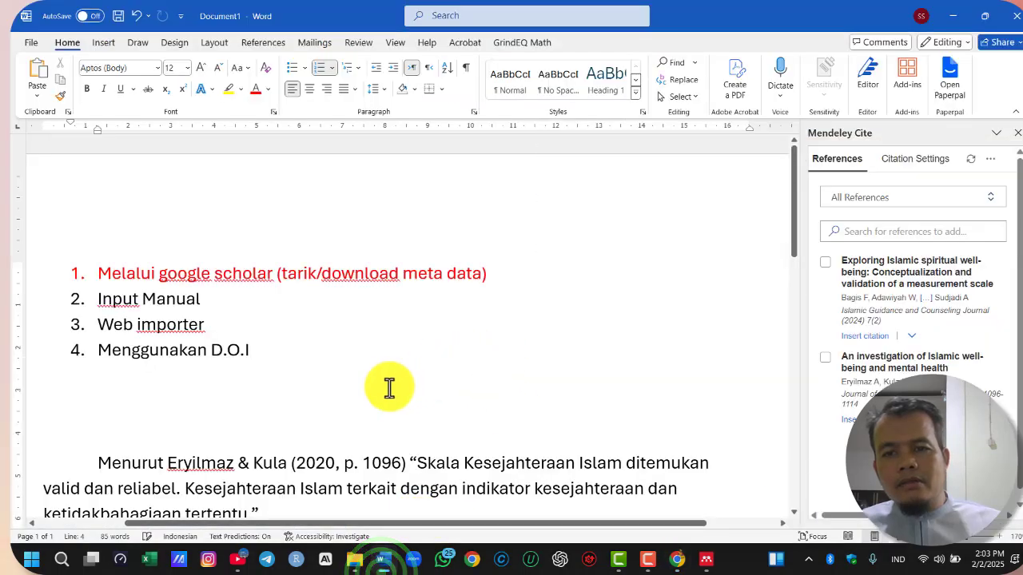
scroll(420, 369, down, 3)
scroll(420, 369, down, 2)
click(200, 349)
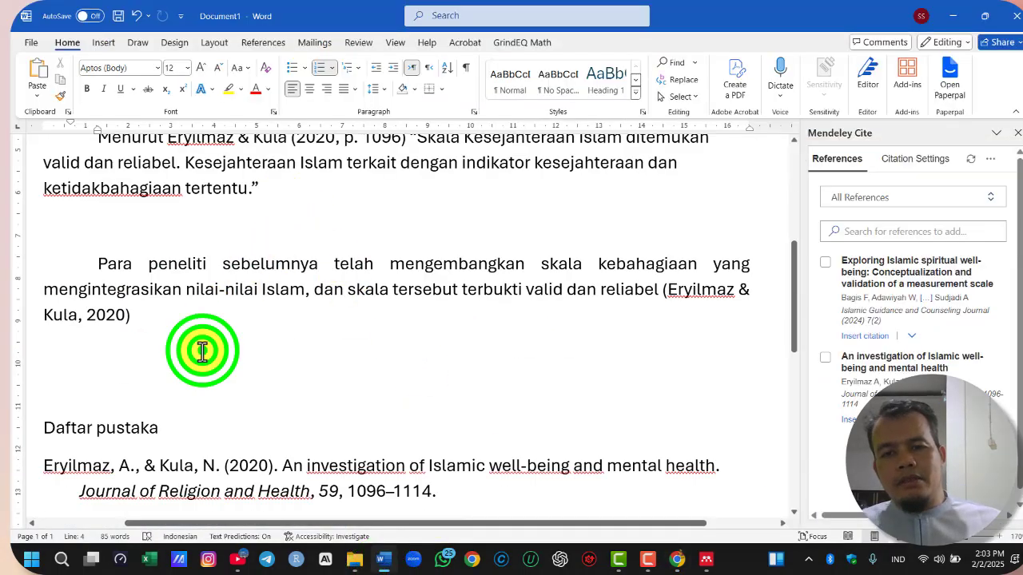
key(ctrl+v)
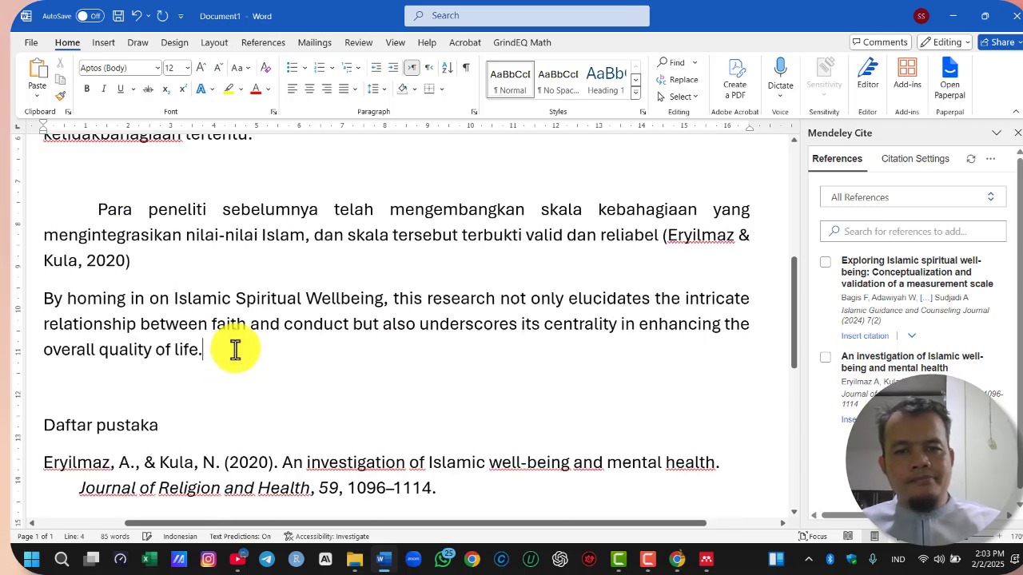
Insert "Menurut hasil penelitian dari" at the beginning of the pasted paragraph
drag(40, 300, 216, 354)
click(43, 299)
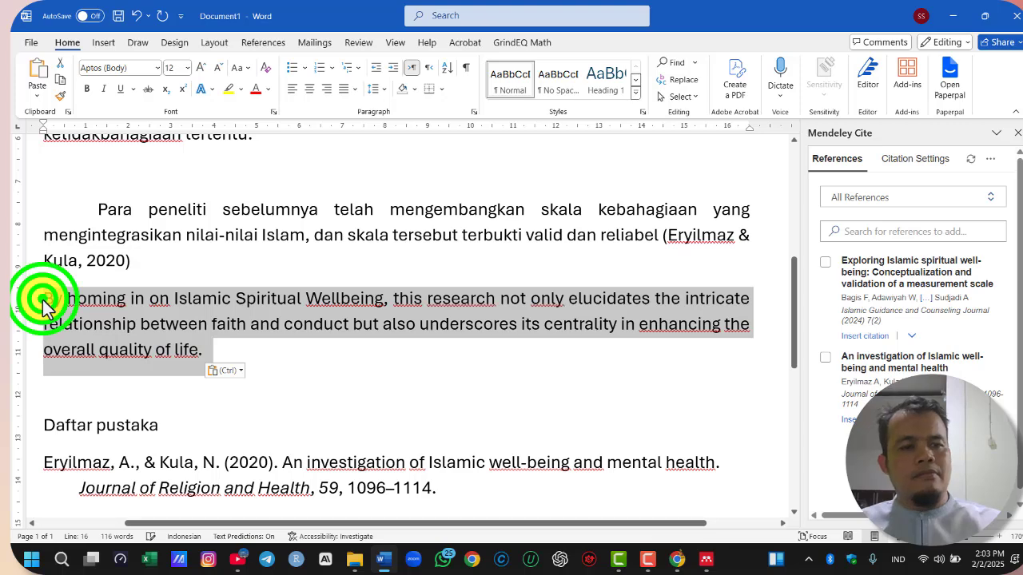
text(Menurut hasil p)
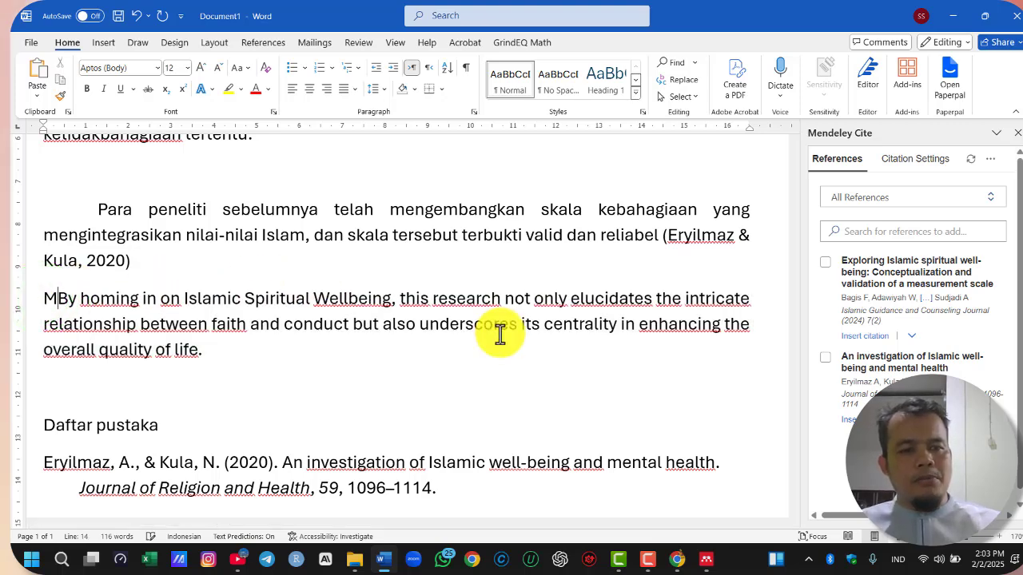
text(enelitian dari)
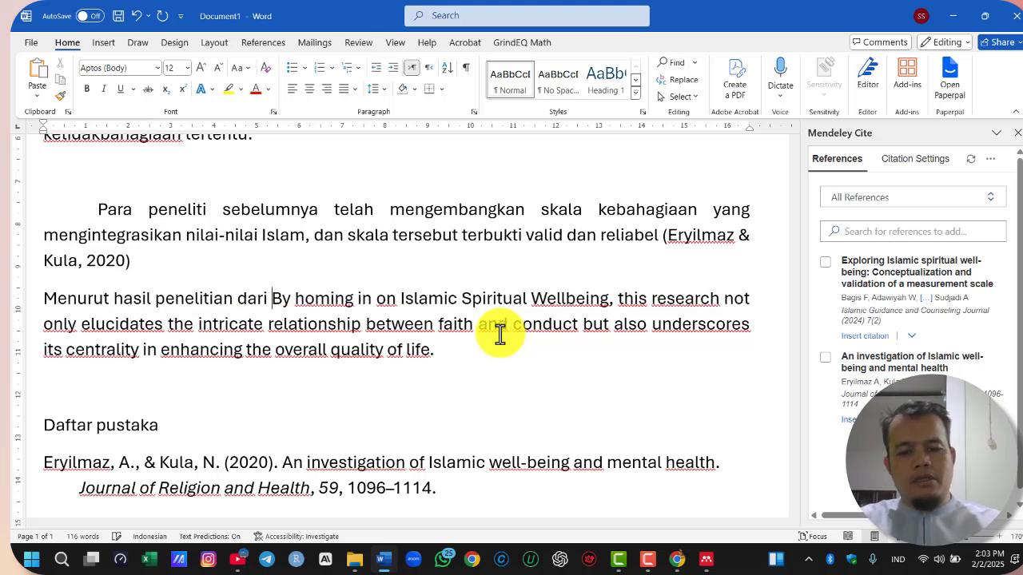
Select the "Exploring Islamic spiritual well-being" reference for citing and open its citation for editing
click(824, 263)
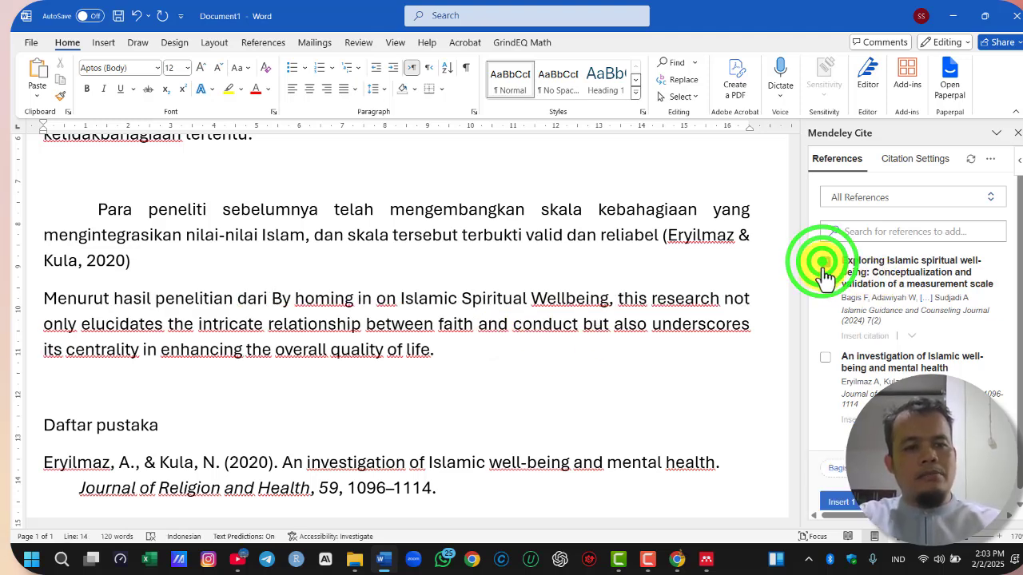
click(842, 476)
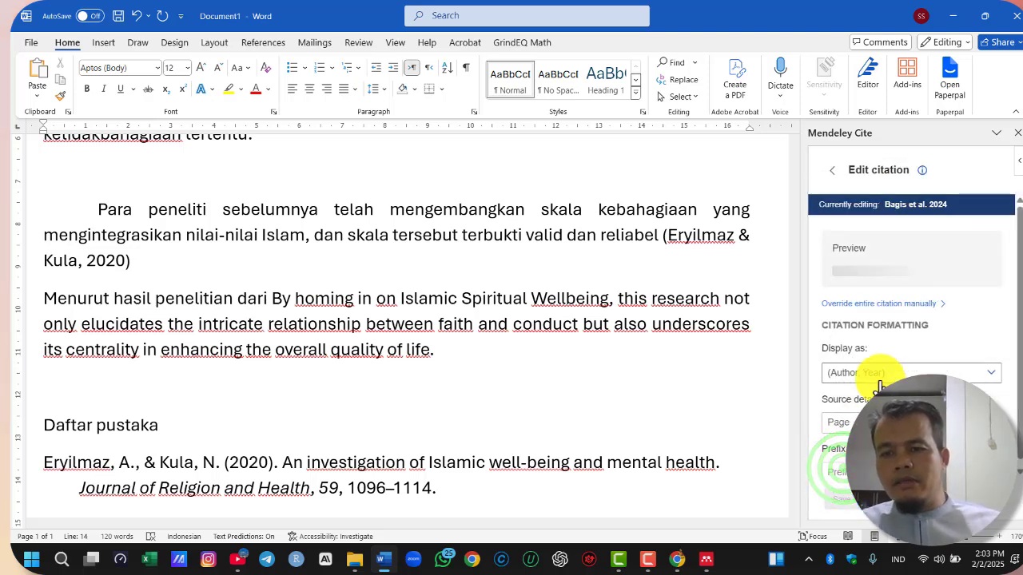
Check in the article PDF on which page the quoted "By homing in on Islamic Spiritual Well-being" sentence stands
mouse_move(673, 566)
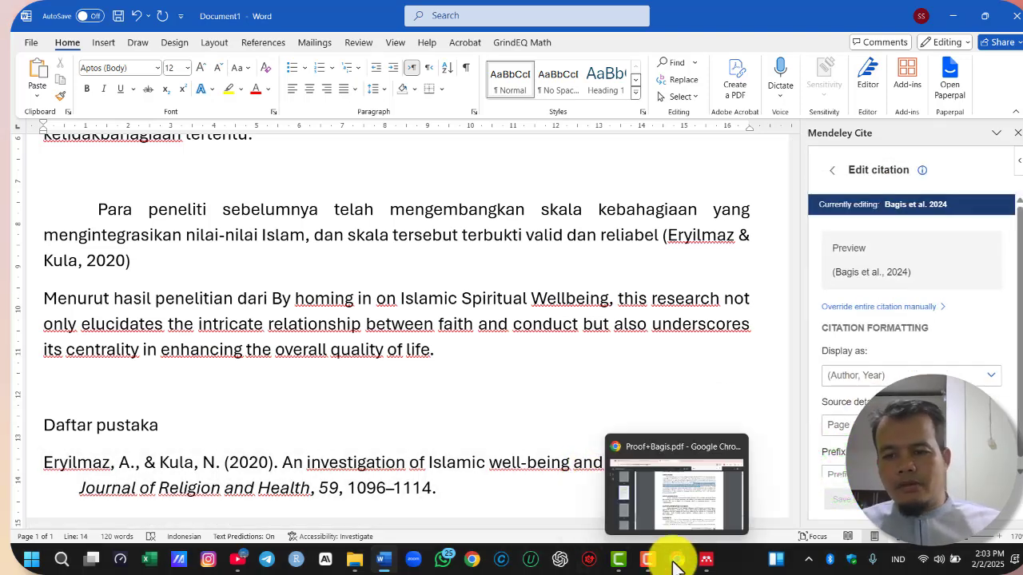
click(685, 498)
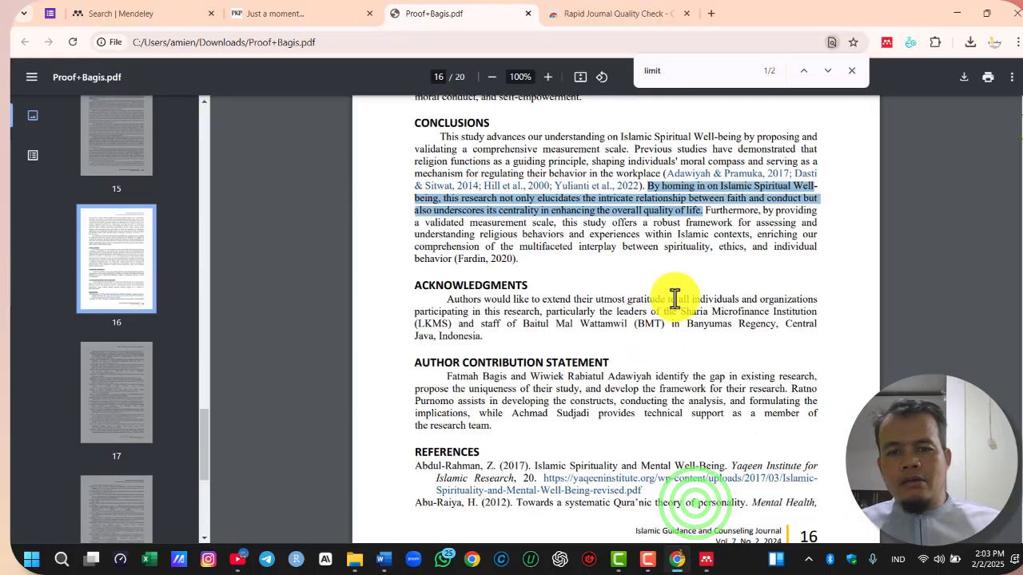
scroll(676, 297, up, 1)
scroll(675, 297, up, 3)
scroll(675, 304, down, 5)
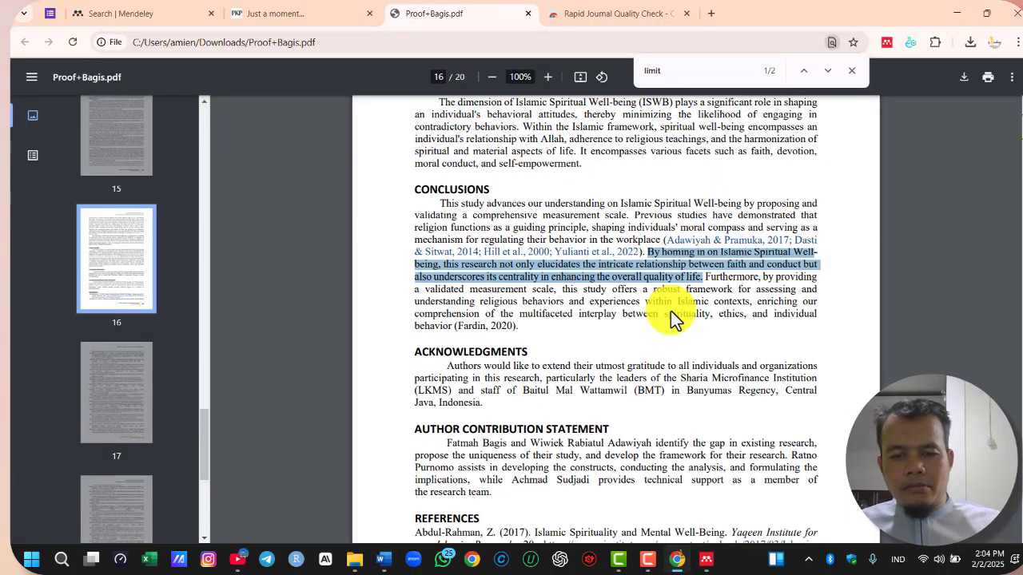
scroll(767, 223, up, 3)
scroll(814, 191, up, 4)
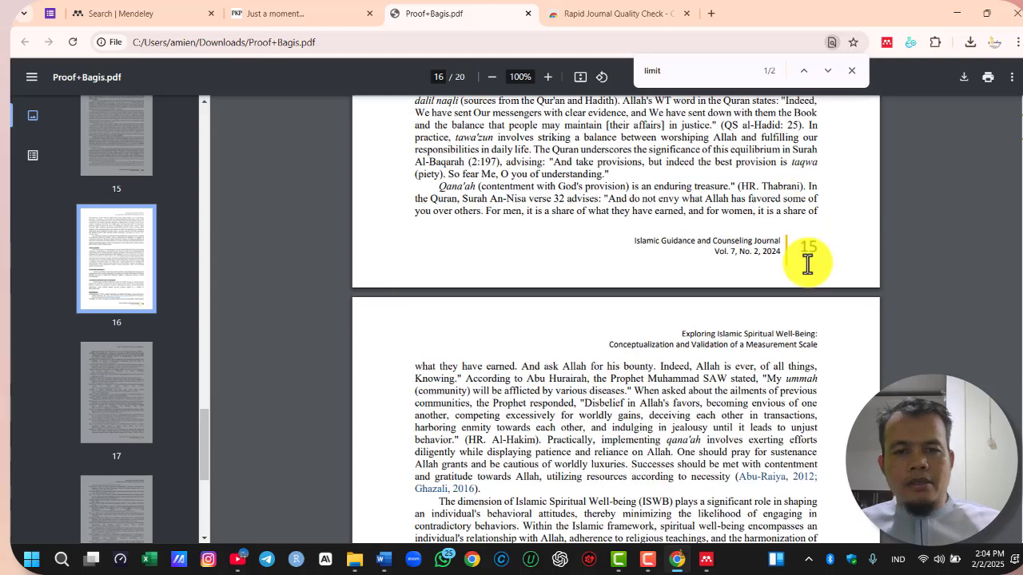
scroll(804, 263, down, 5)
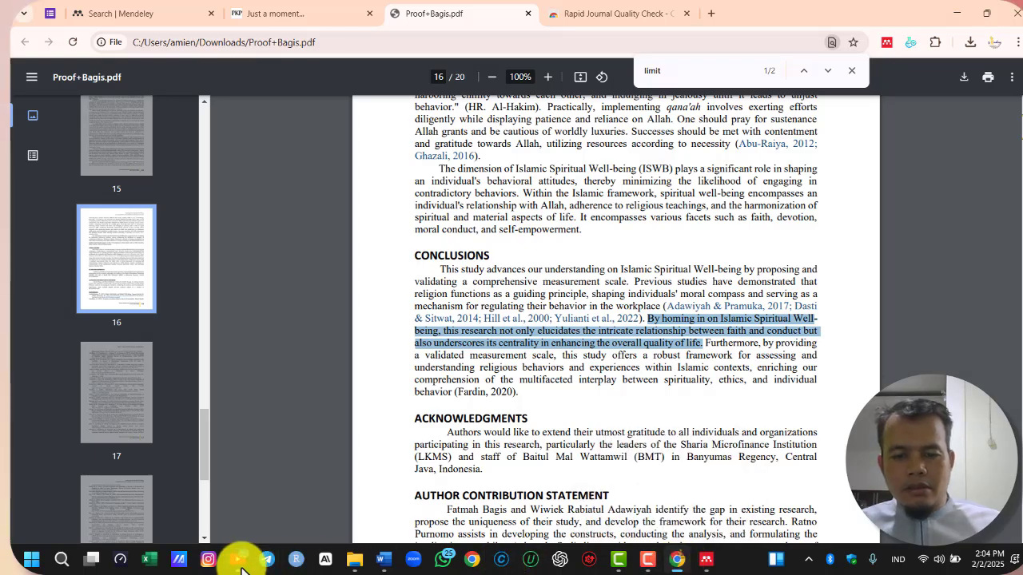
Back in Word, display the citation as Author (Year) with page 16 and insert it after "Menurut hasil penelitian dari"
click(380, 559)
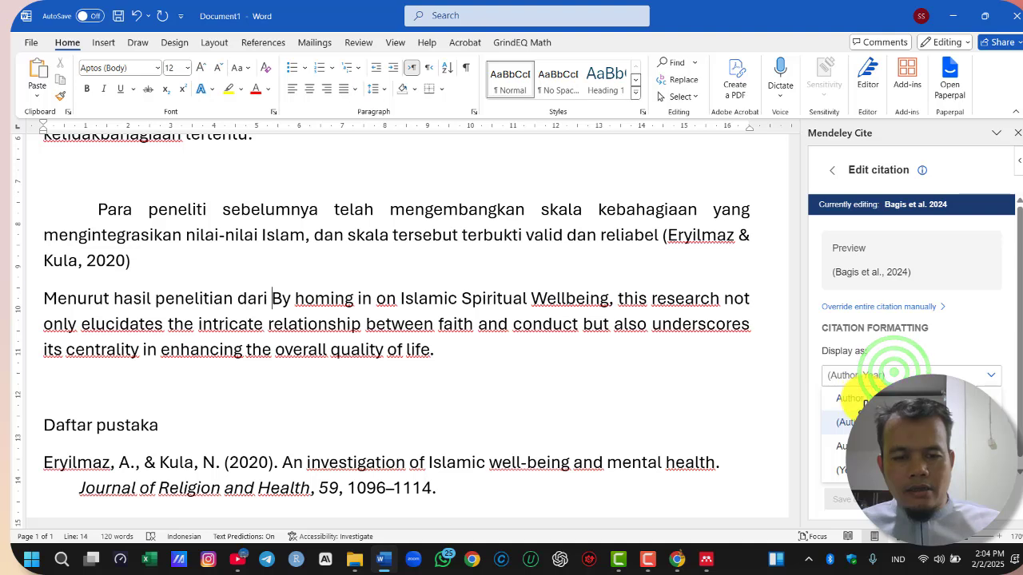
click(871, 397)
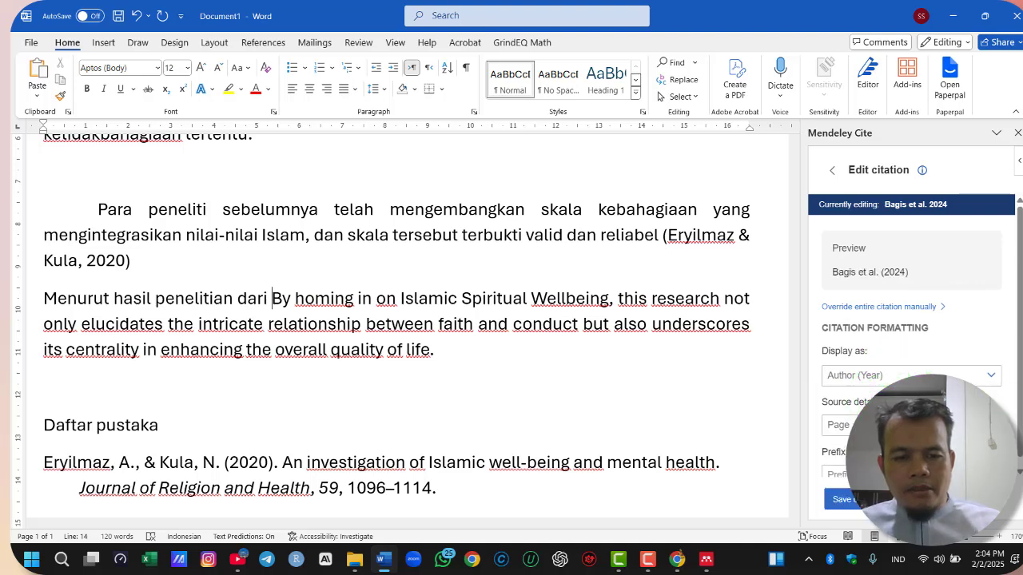
click(918, 425)
text(2)
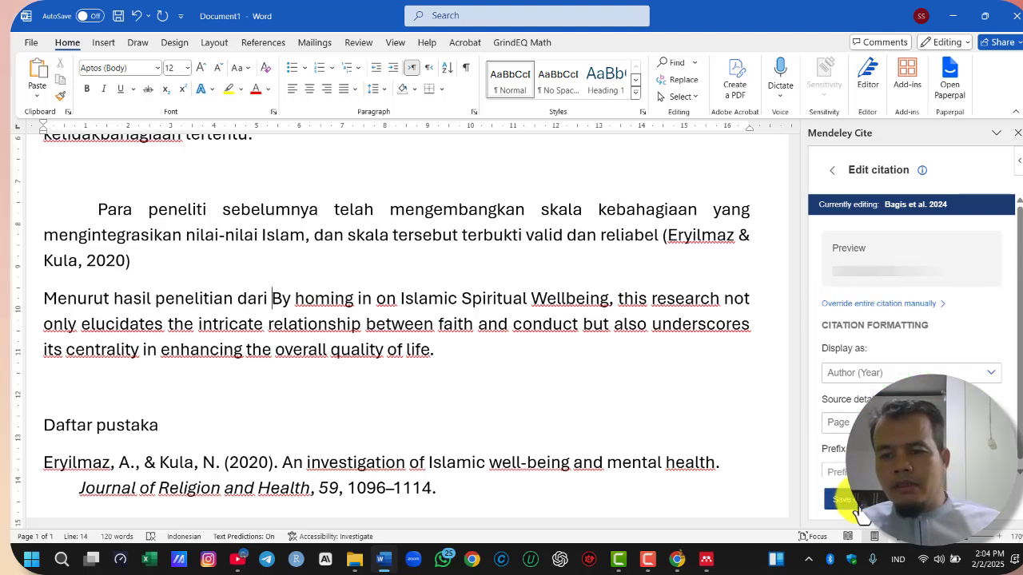
click(849, 499)
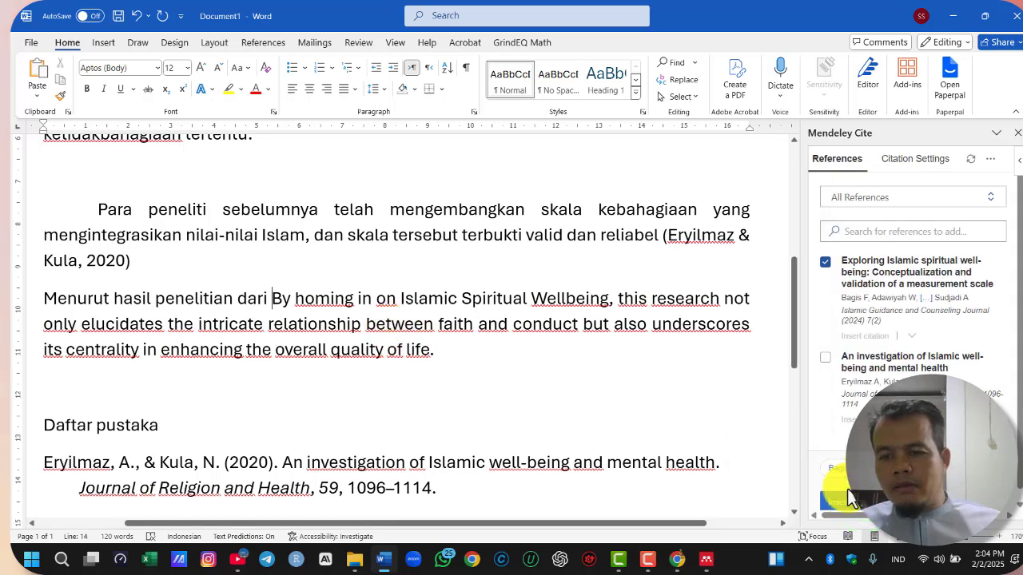
click(849, 504)
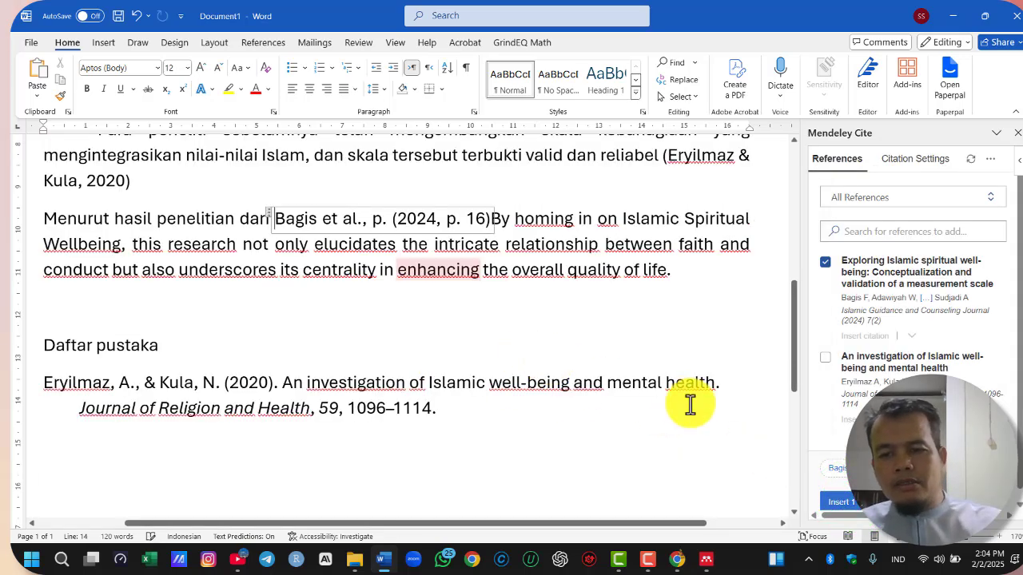
Remove the stray comma and "p." before "(2024, p. 16)" in the inserted citation, saving it as a manual override
click(370, 221)
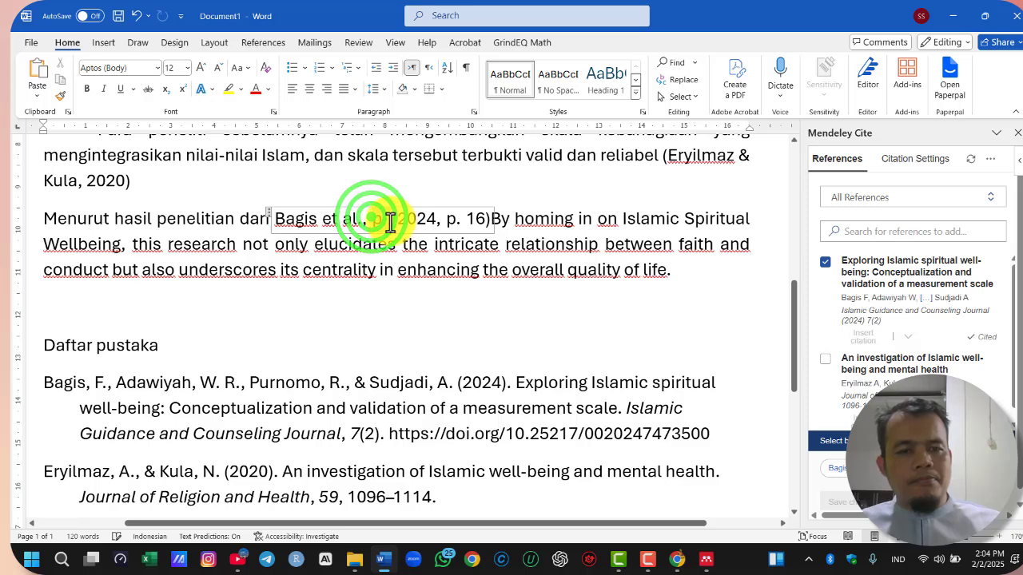
double_click(386, 222)
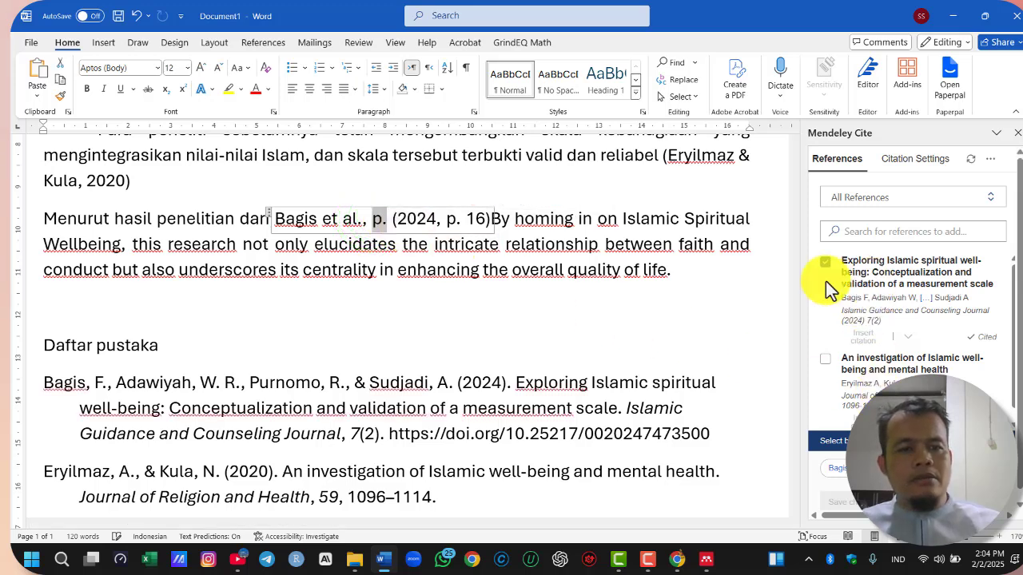
key(BackSpace)
key(BackSpace)
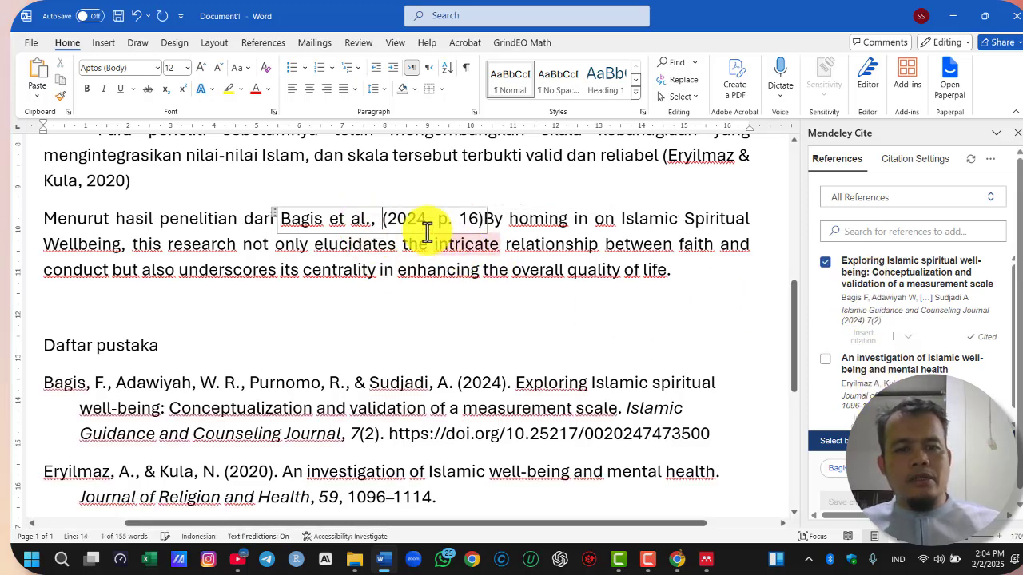
key(BackSpace)
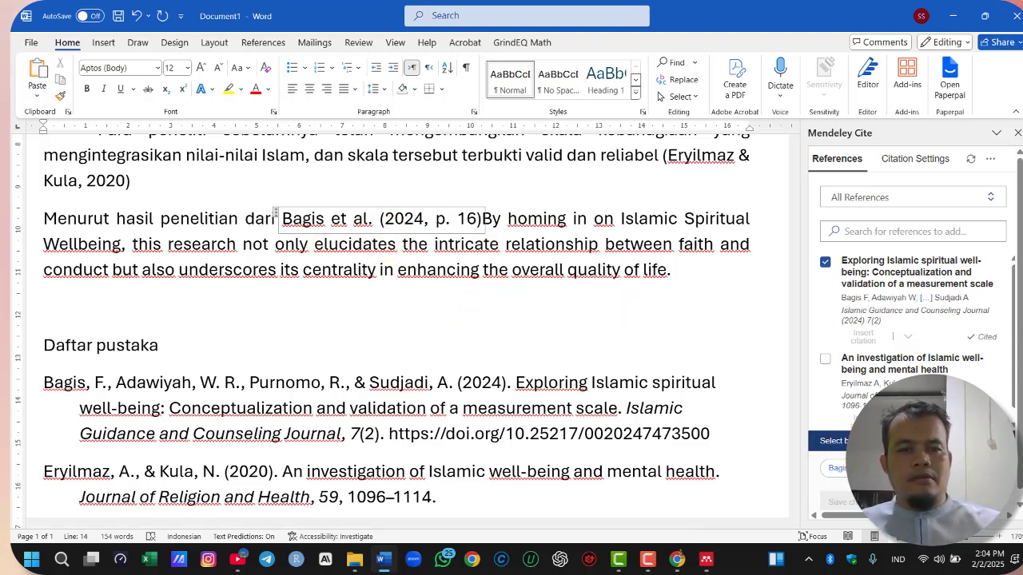
click(943, 502)
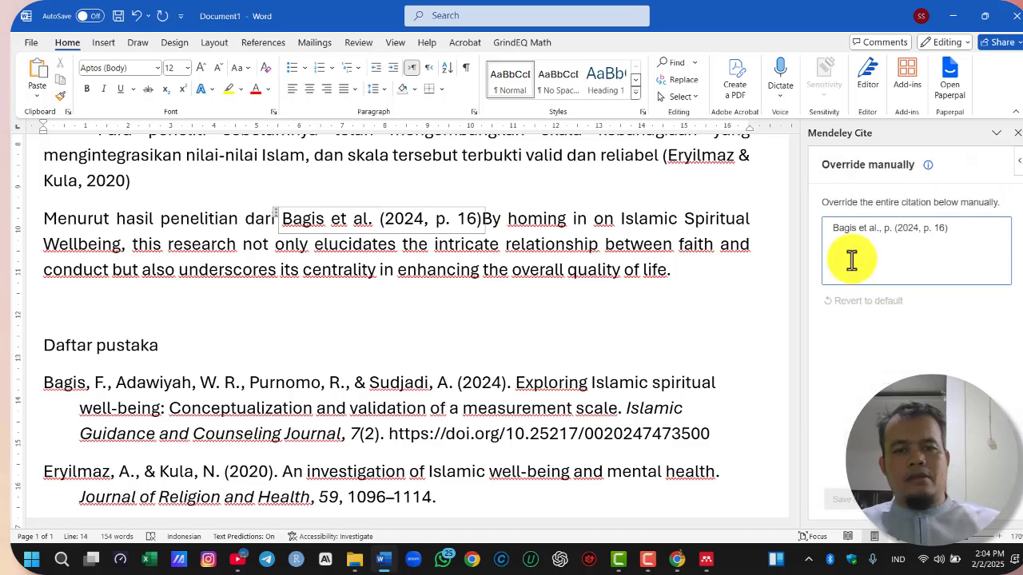
click(951, 502)
click(648, 318)
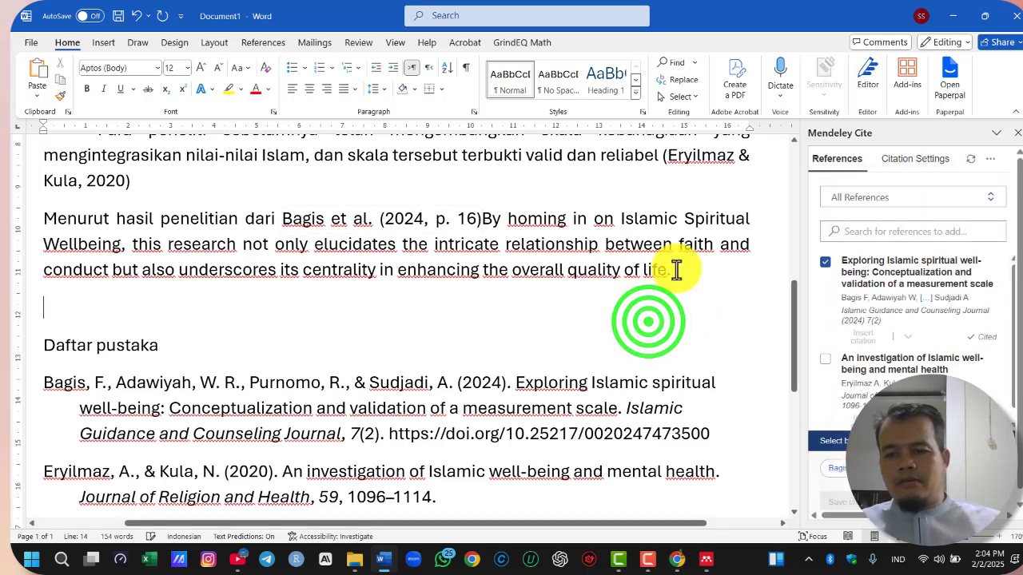
Add a space after the page 16 citation and enclose the copied English sentence in quotation marks
click(481, 218)
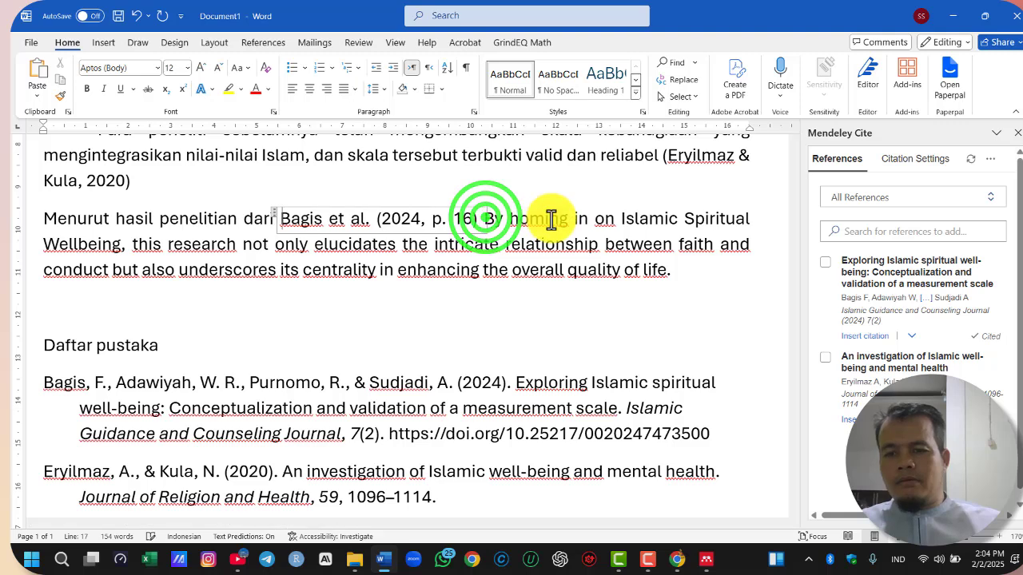
click(511, 217)
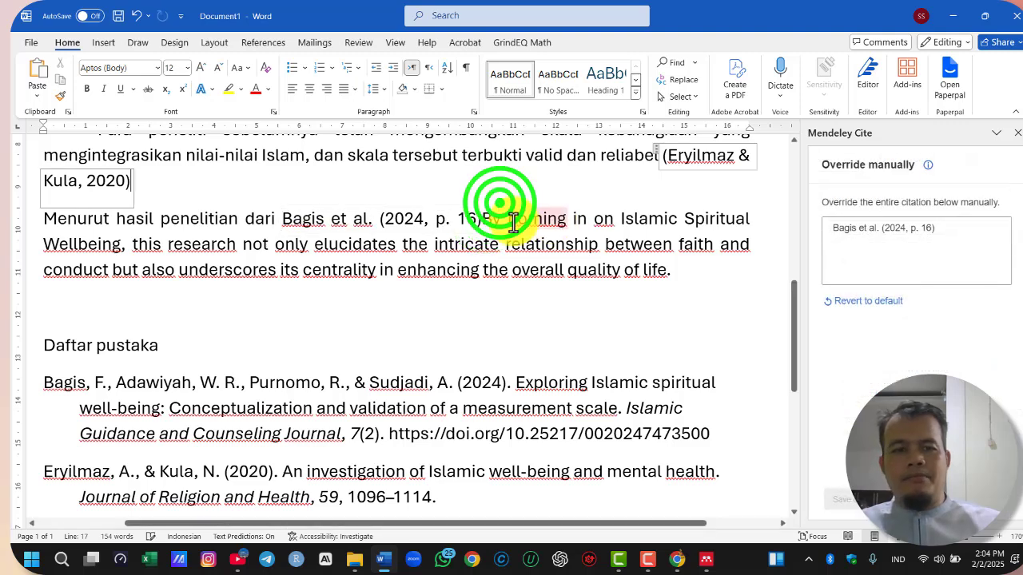
click(485, 218)
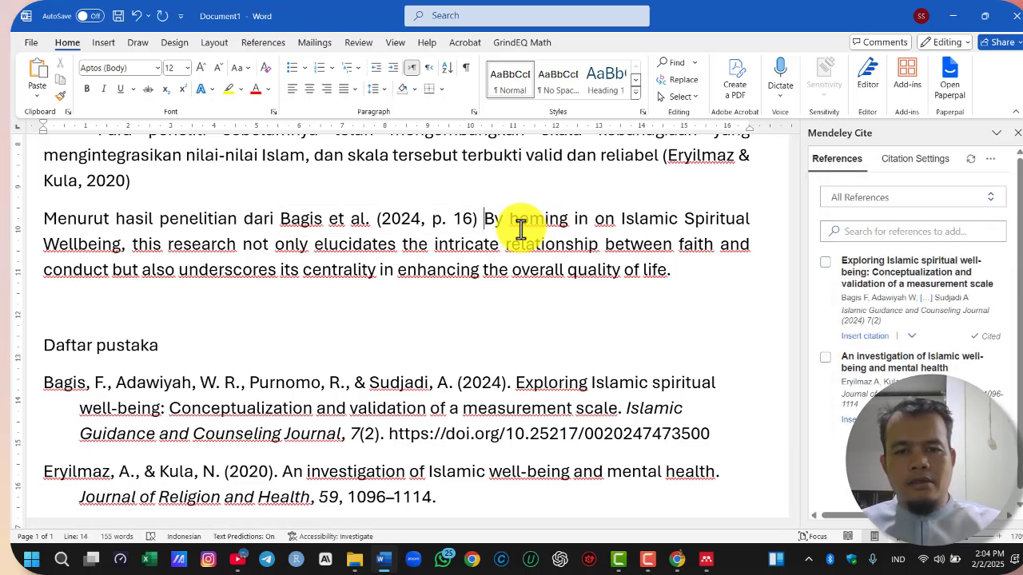
text(")
click(678, 270)
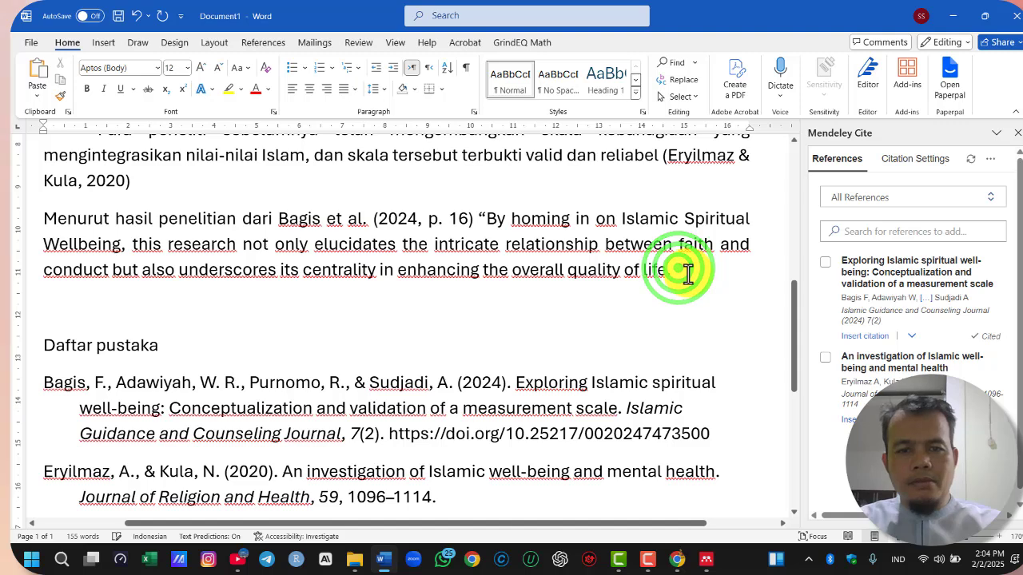
text(")
Copy the quoted sentence from "By homing in" to "quality of life" and translate it into Indonesian in DeepL
scroll(546, 303, down, 2)
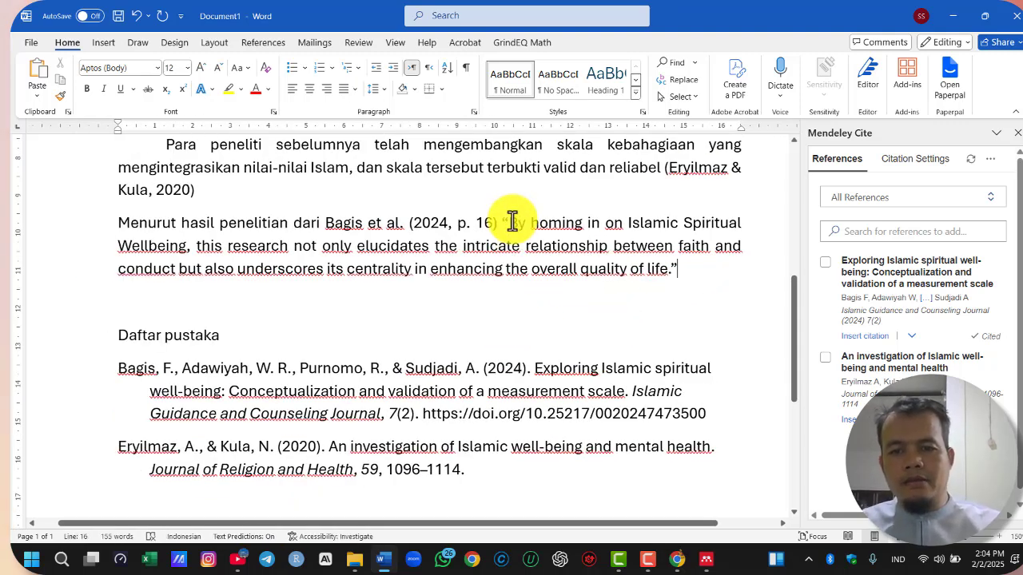
drag(513, 222, 664, 268)
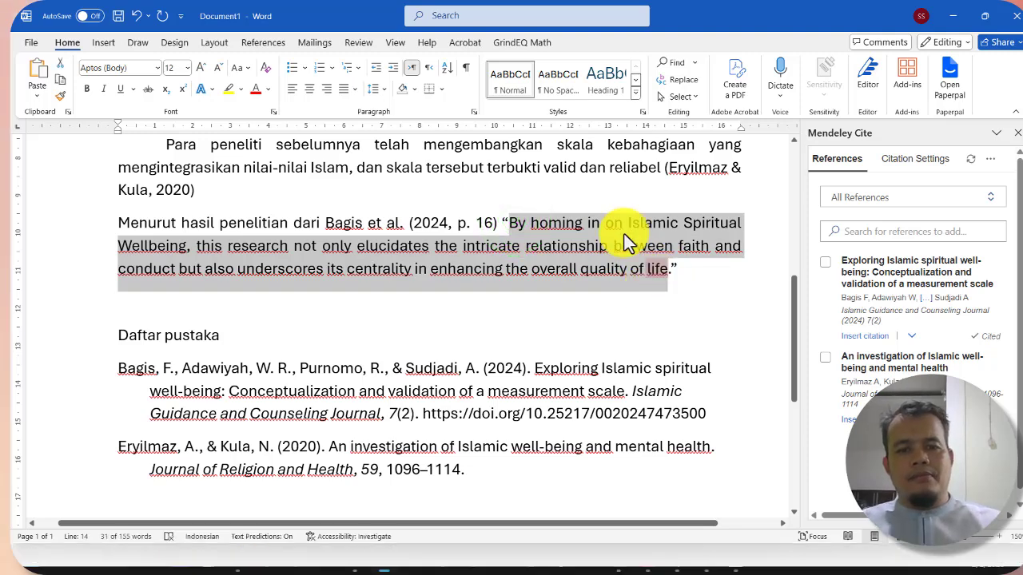
key(ctrl+c)
key(ctrl+c)
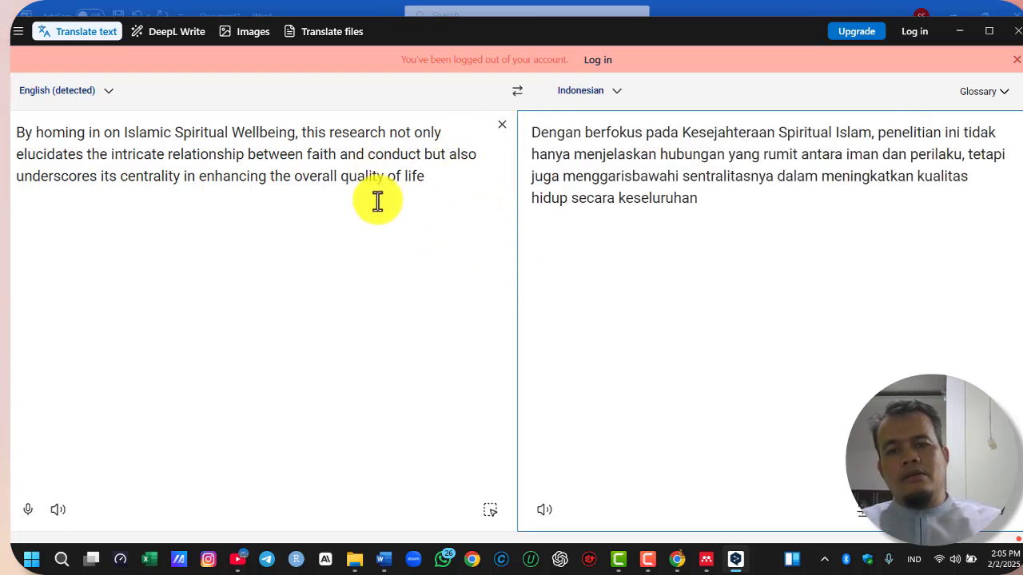
Copy "sentralitasnya dalam meningkatkan kualitas hidup secara keseluruhan" from the translation and close DeepL
double_click(687, 136)
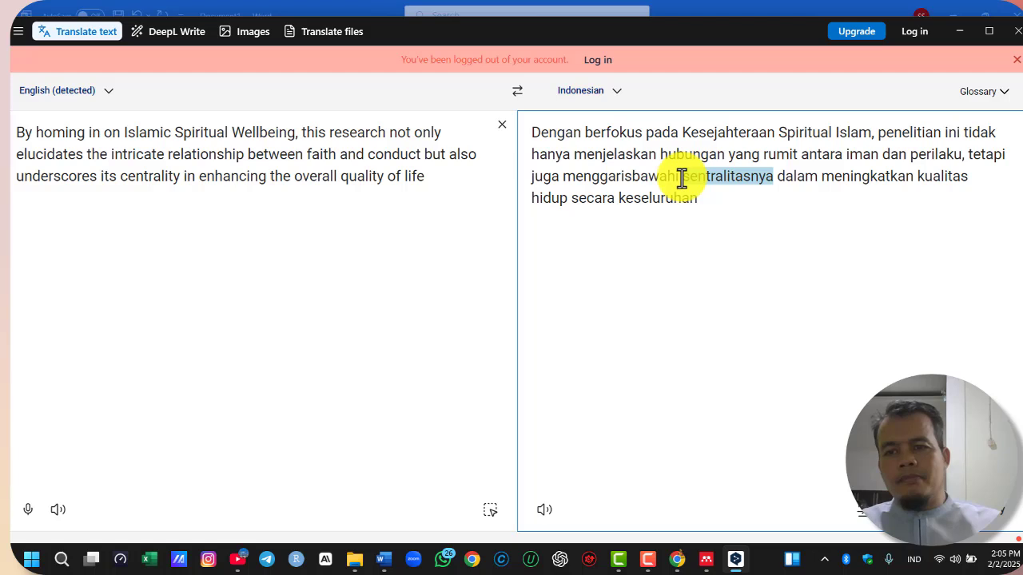
drag(682, 178, 700, 195)
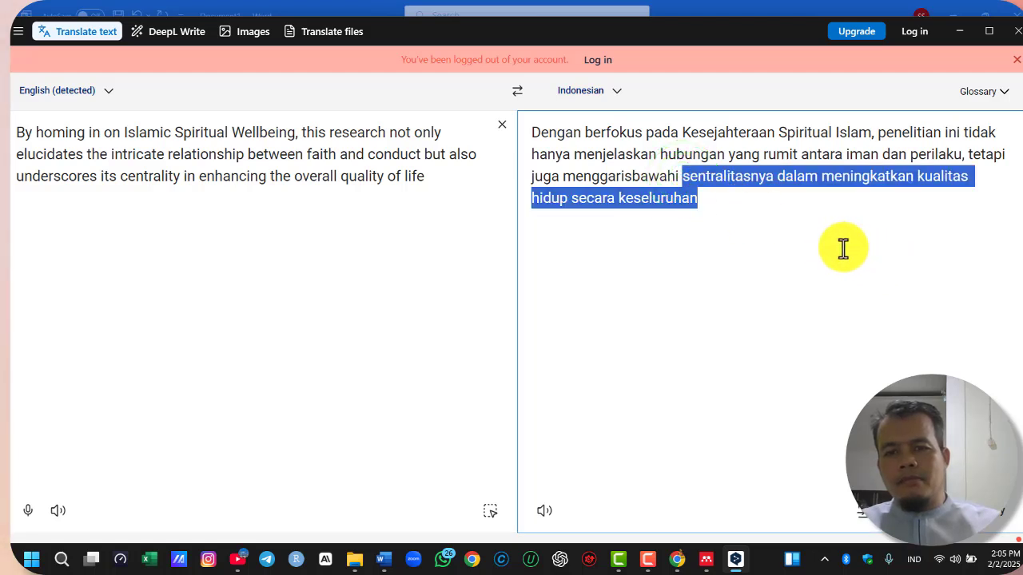
click(1013, 35)
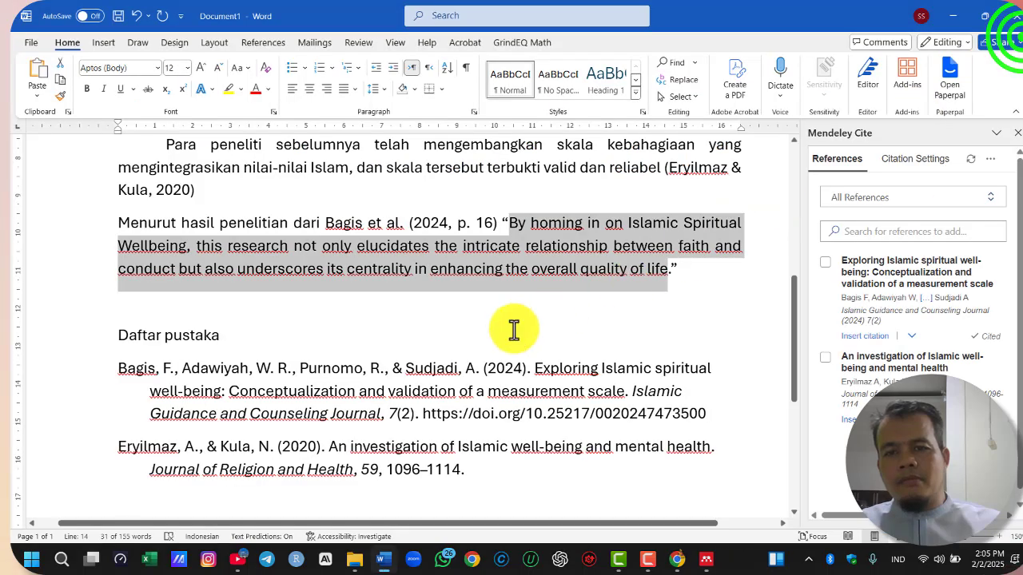
Paste the translated phrase as a new paragraph below the direct quotation, leaving an empty line between them
click(727, 275)
key(Return)
key(Return)
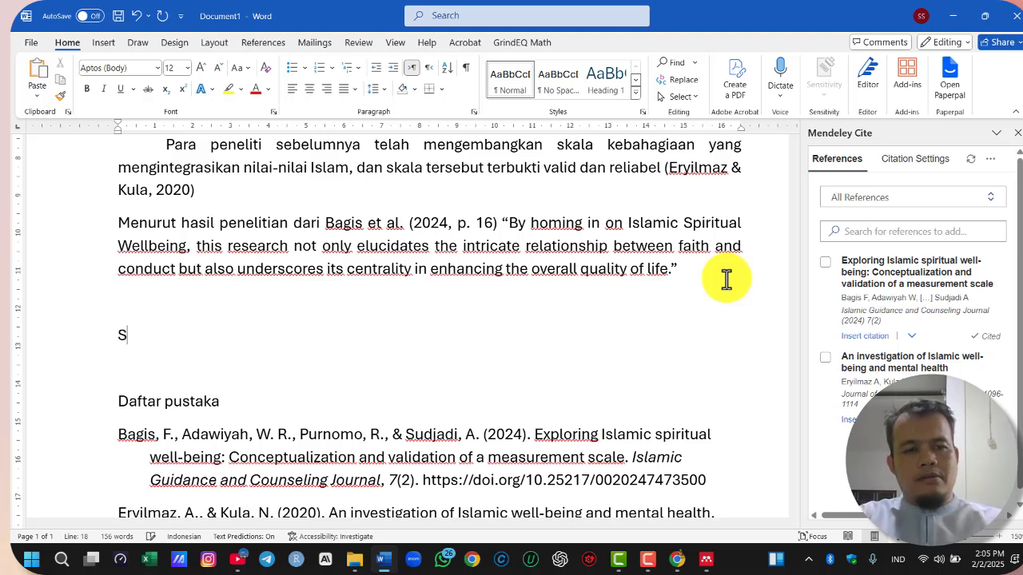
key(BackSpace)
key(ctrl+v)
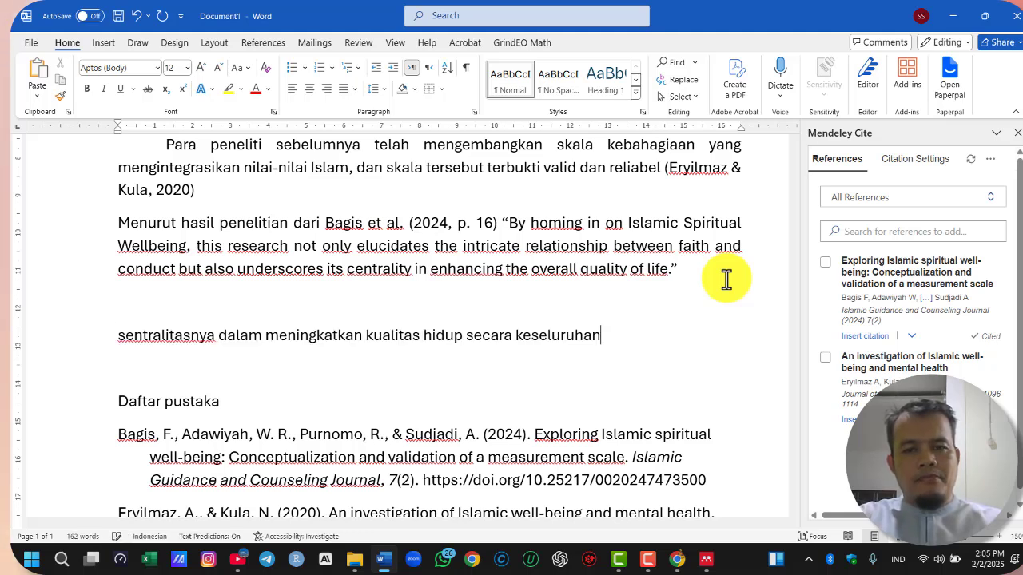
Paraphrase the pasted phrase by replacing "dalam" with "dapat" and "secara keseluruhan" with "muslim"
double_click(241, 338)
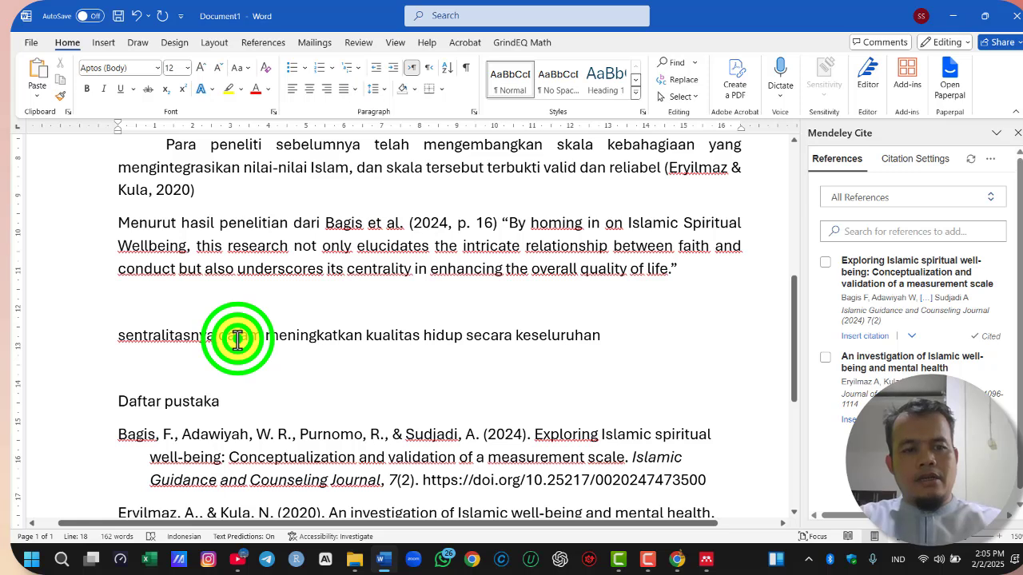
key(BackSpace)
text(dapat)
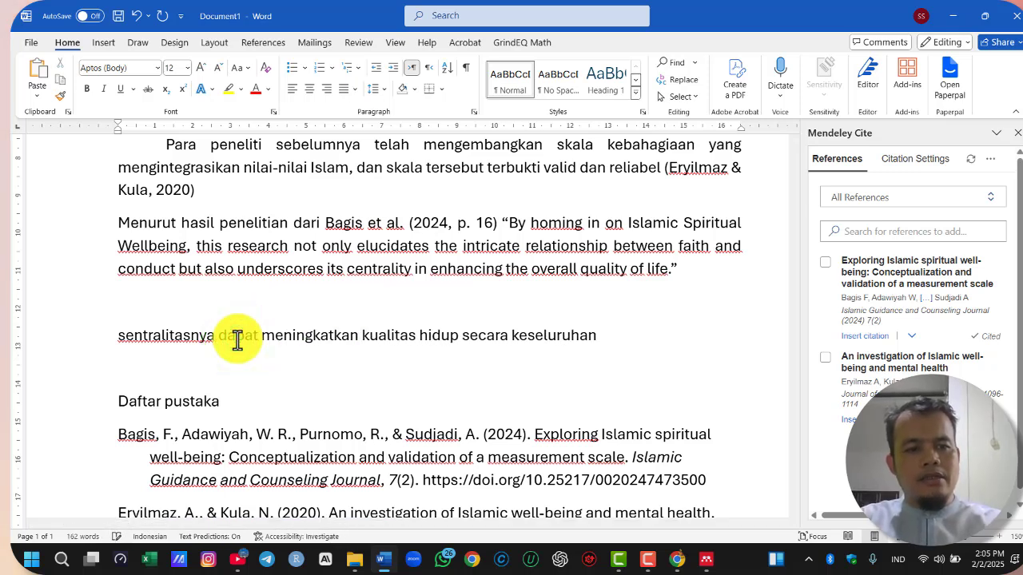
drag(463, 338, 608, 338)
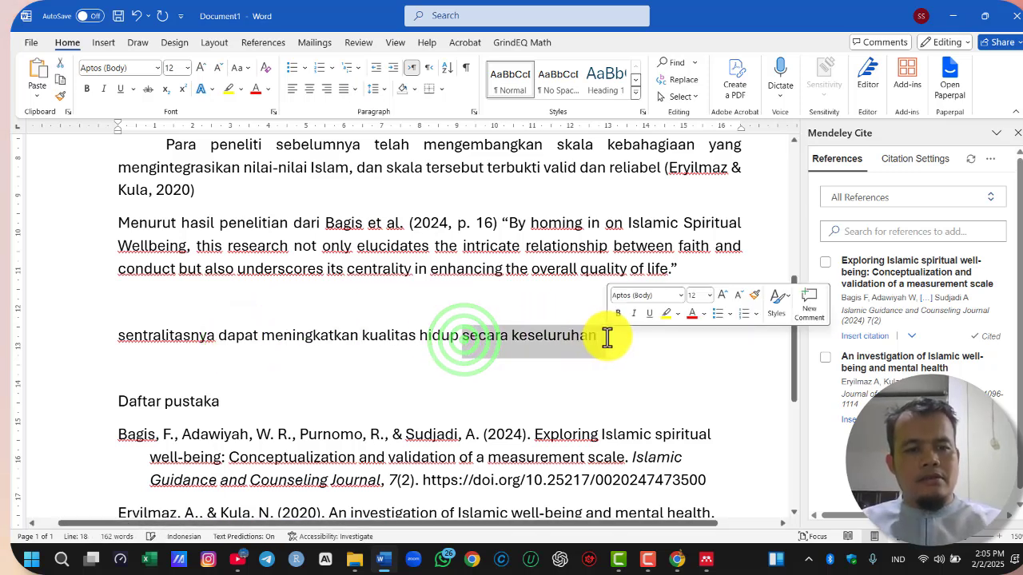
text(muslim)
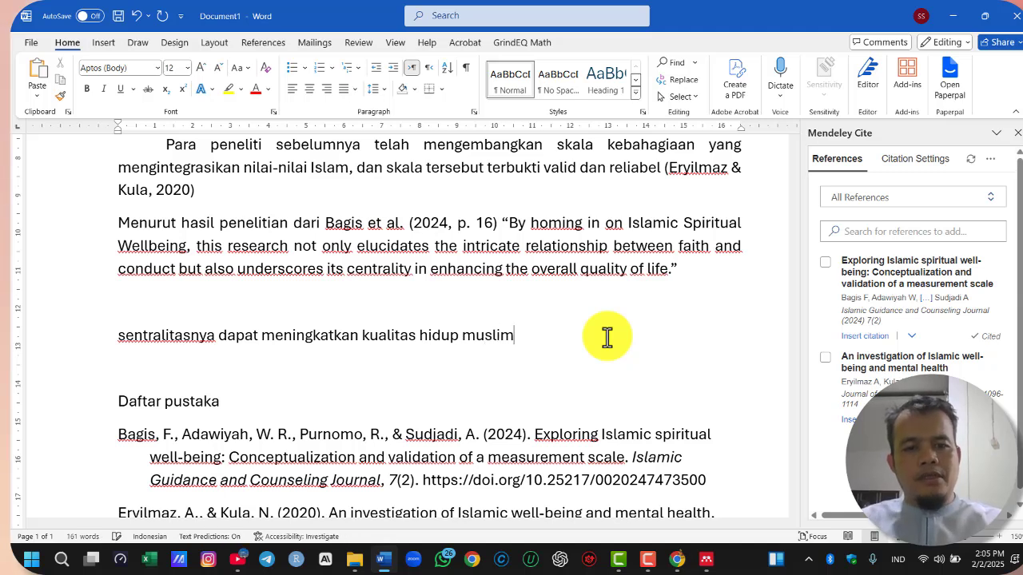
Insert an (Author, Year) citation of "Exploring Islamic spiritual well-being" at the end of the paraphrase
click(826, 261)
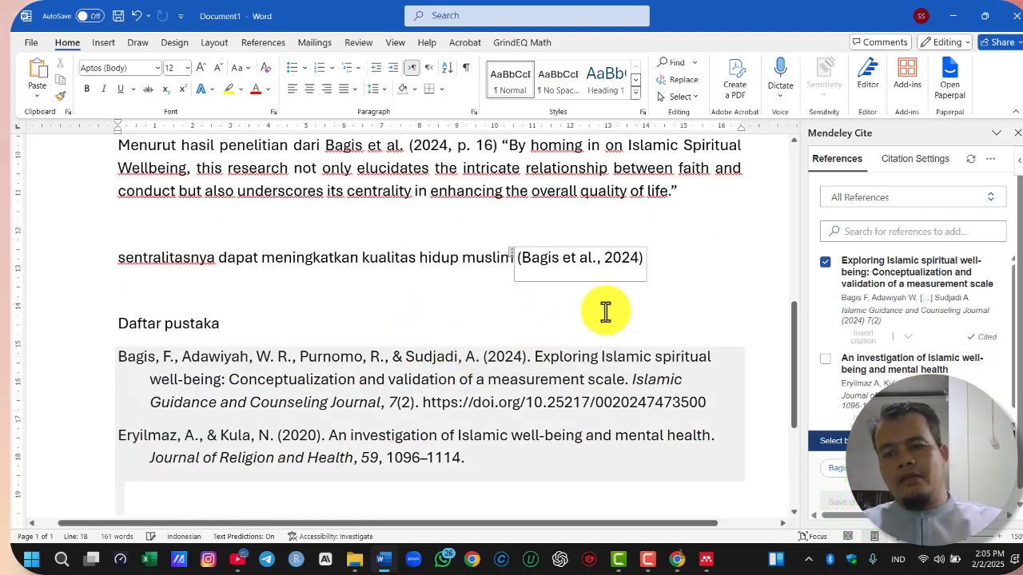
Capitalize the first letter of the paraphrase so it begins with "Sentralitasnya"
click(673, 311)
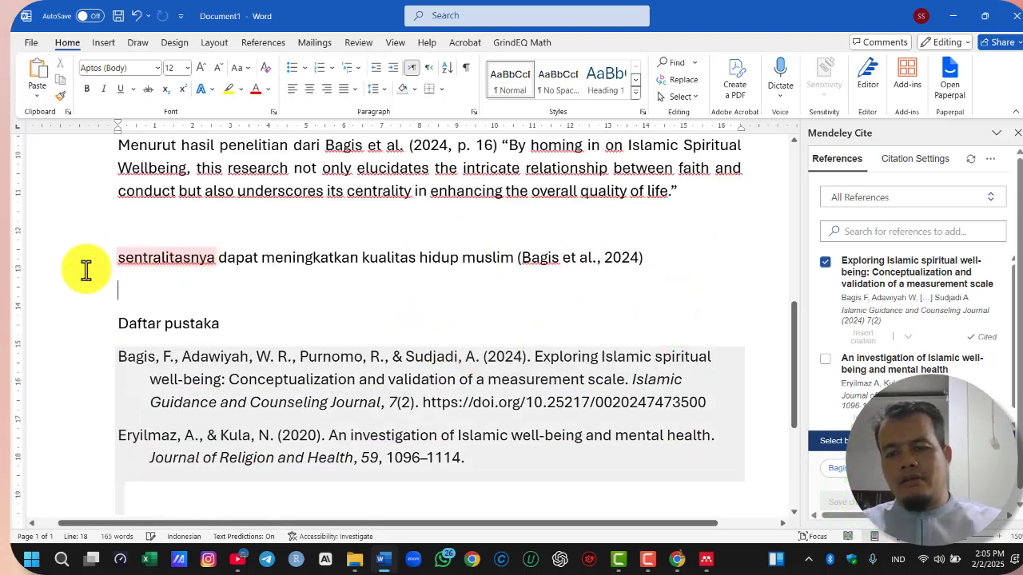
click(121, 258)
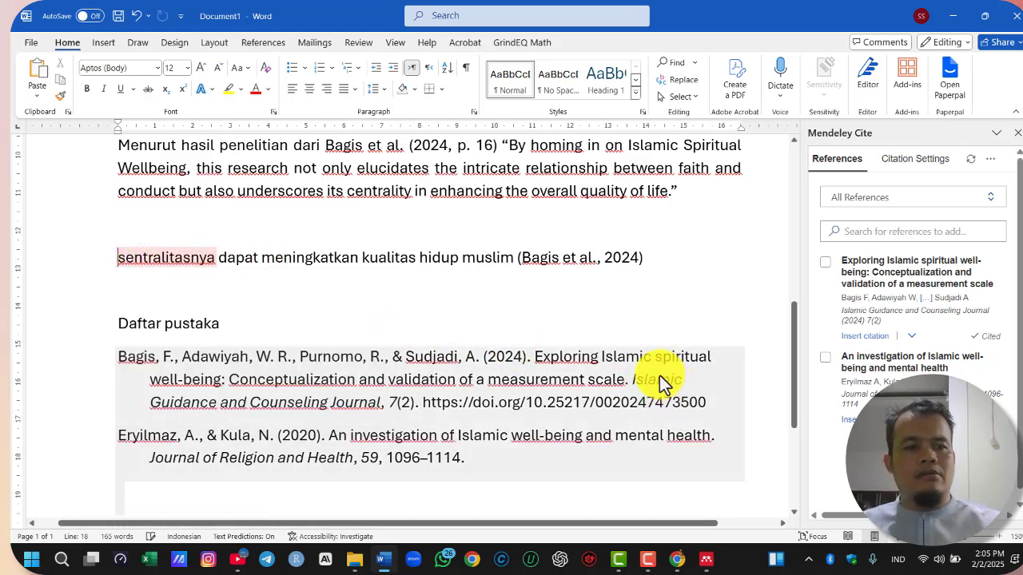
key(Delete)
text(S)
click(681, 268)
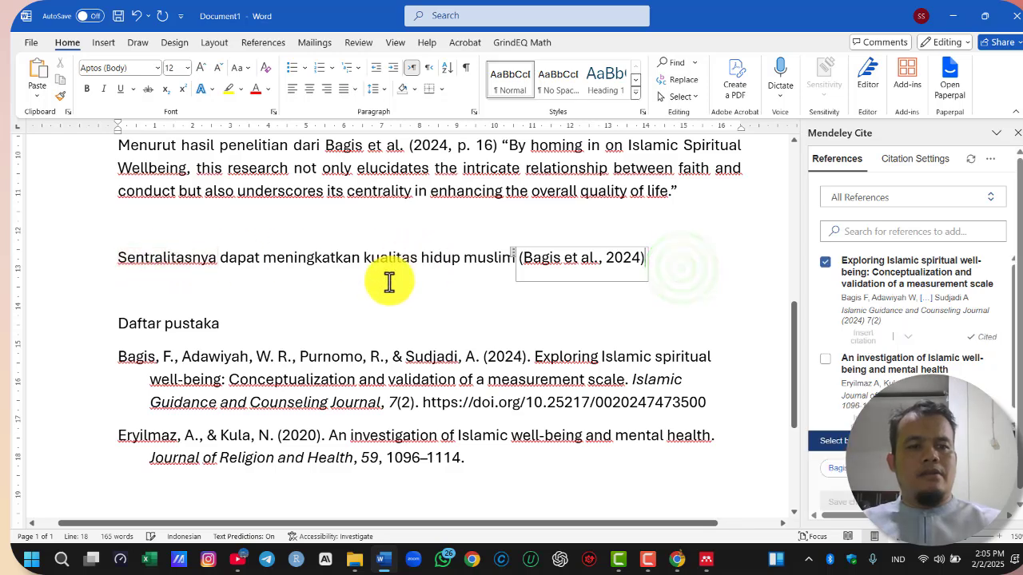
click(457, 292)
scroll(632, 320, up, 2)
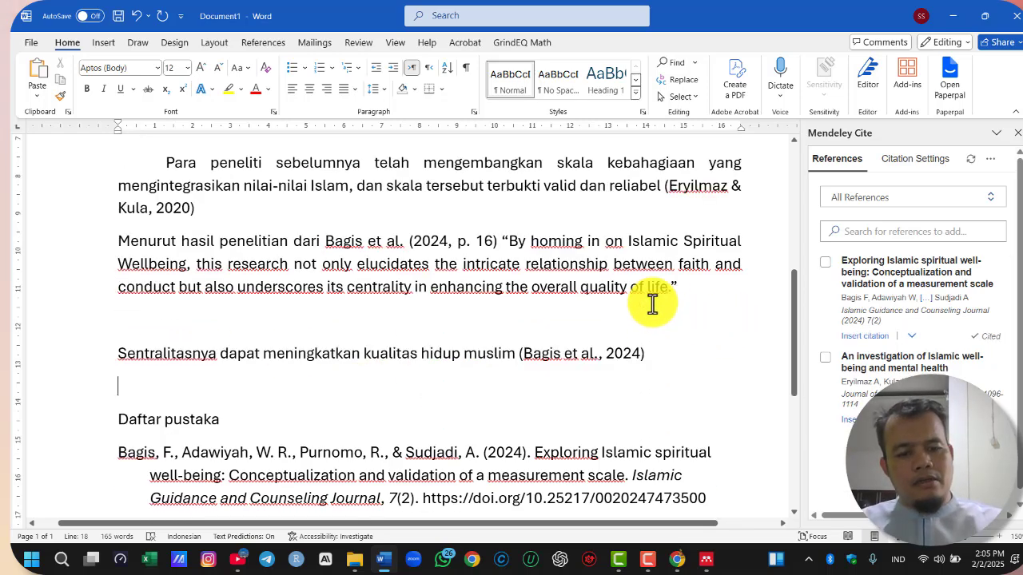
scroll(657, 404, up, 5)
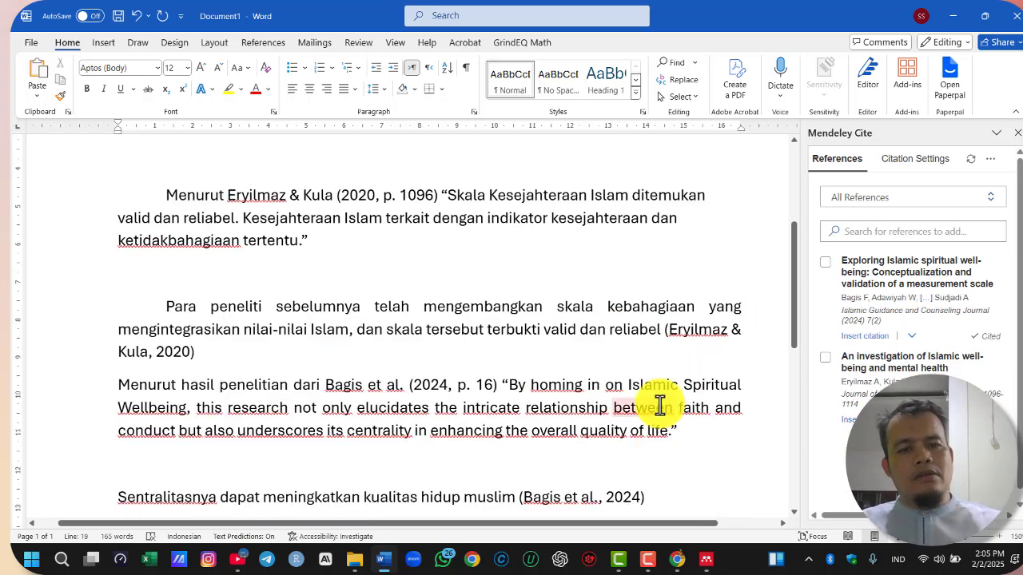
scroll(657, 402, down, 6)
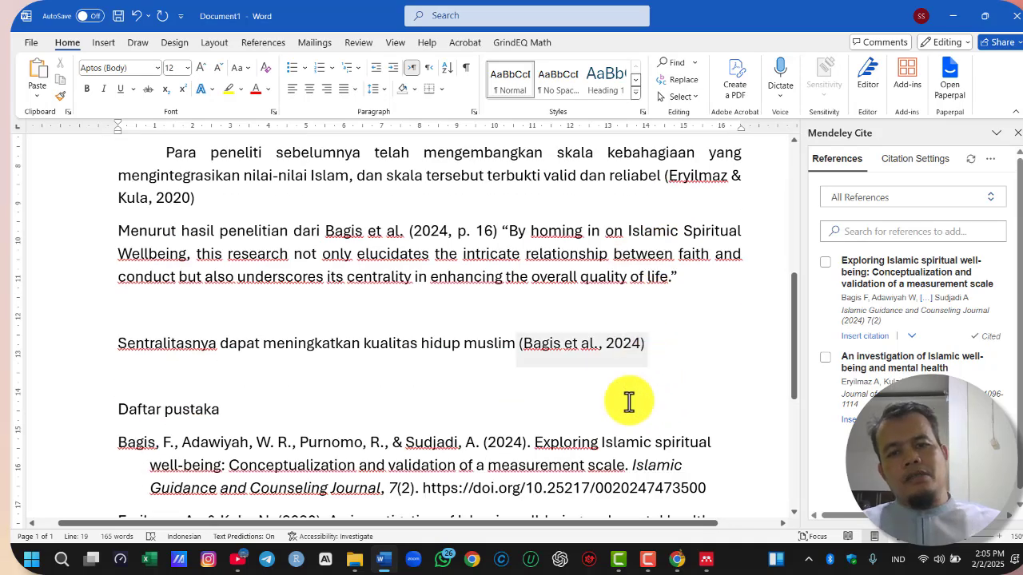
scroll(656, 384, down, 2)
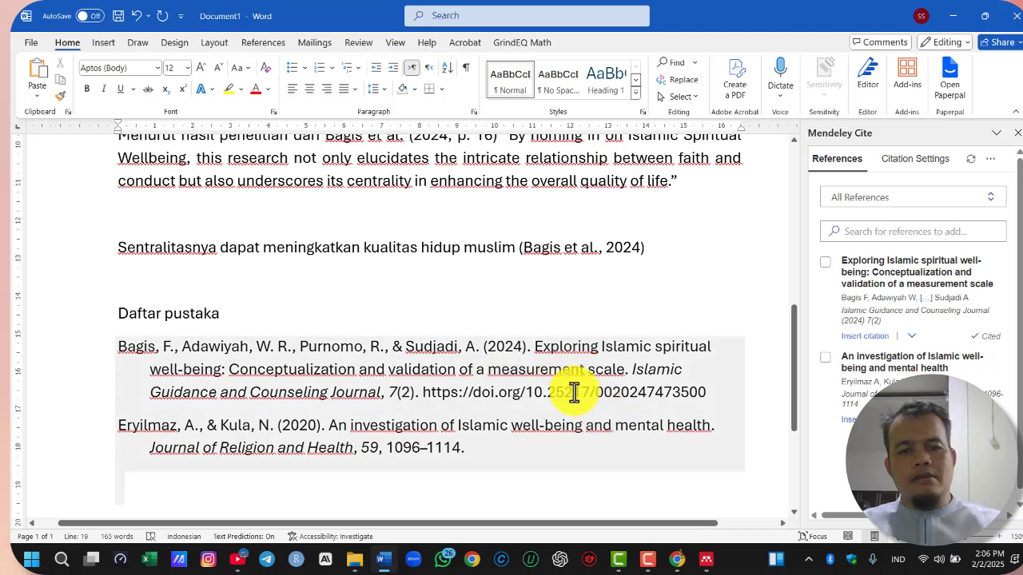
Switch to Chrome, close Proof+Bagis.pdf and return to the Google Scholar results for "islamic well being scale"
click(681, 560)
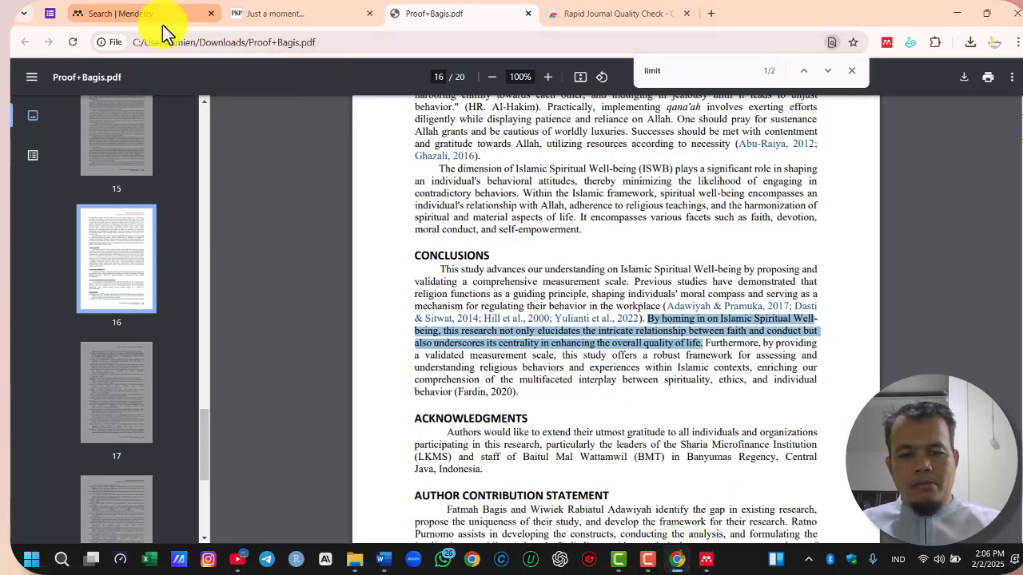
click(527, 14)
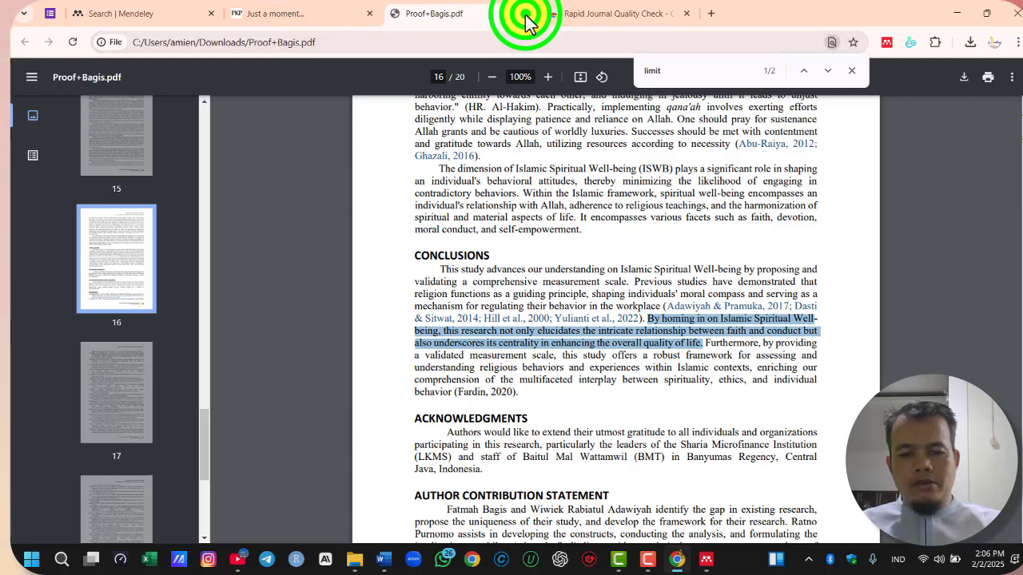
click(22, 41)
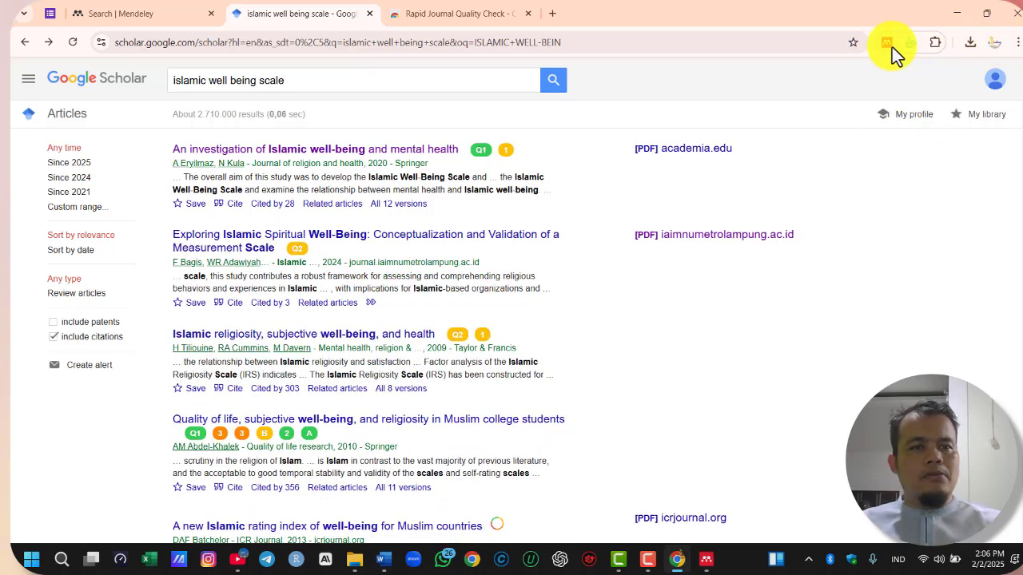
Open the Mendeley Web Importer on the Google Scholar results page and try to sign in
click(883, 44)
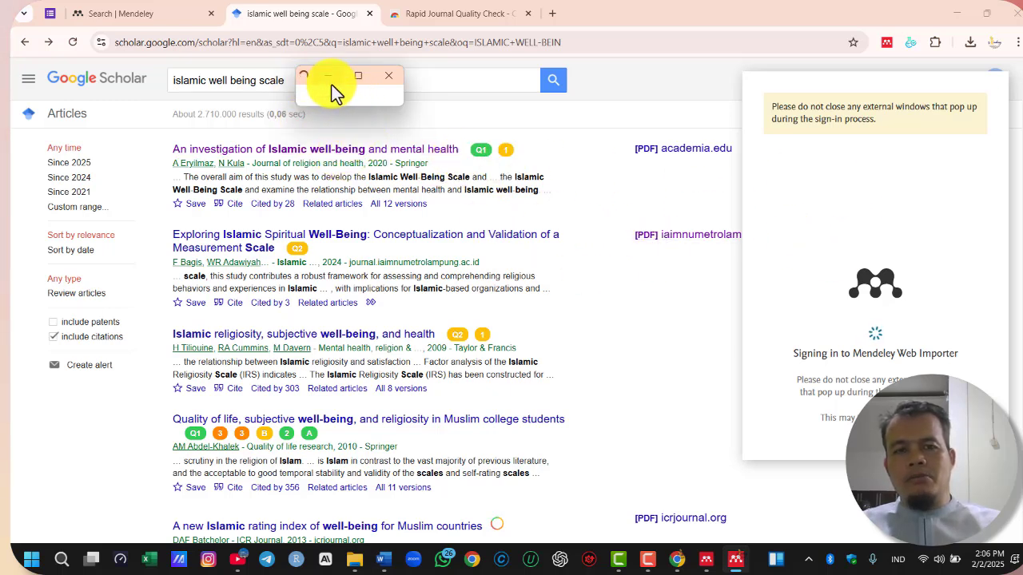
click(358, 79)
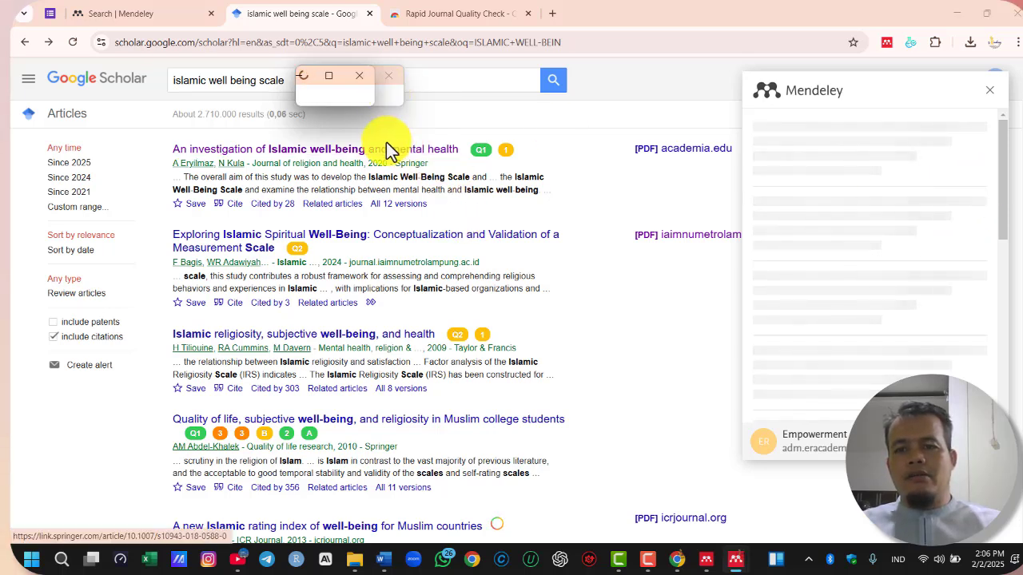
click(360, 77)
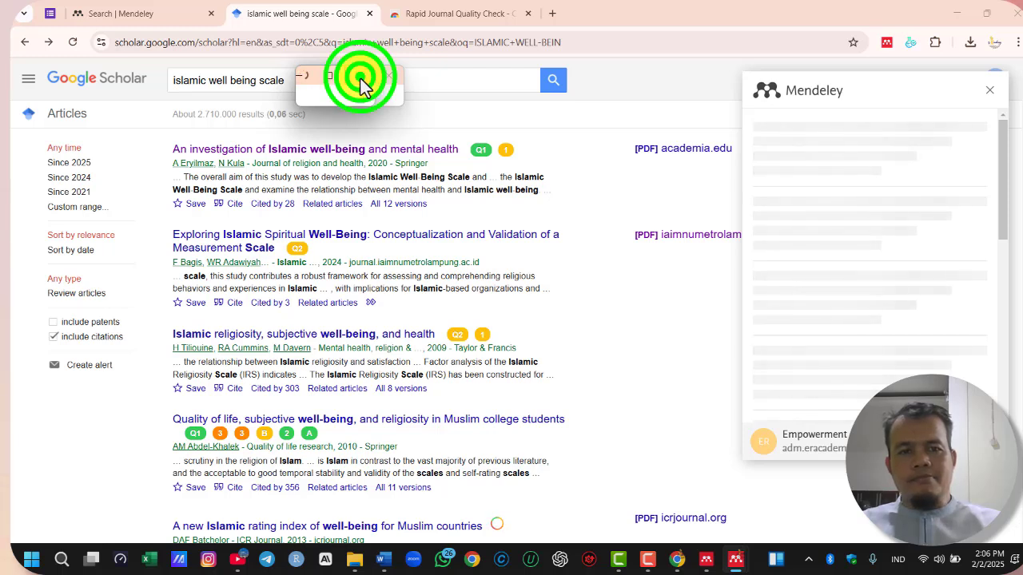
drag(999, 185, 995, 146)
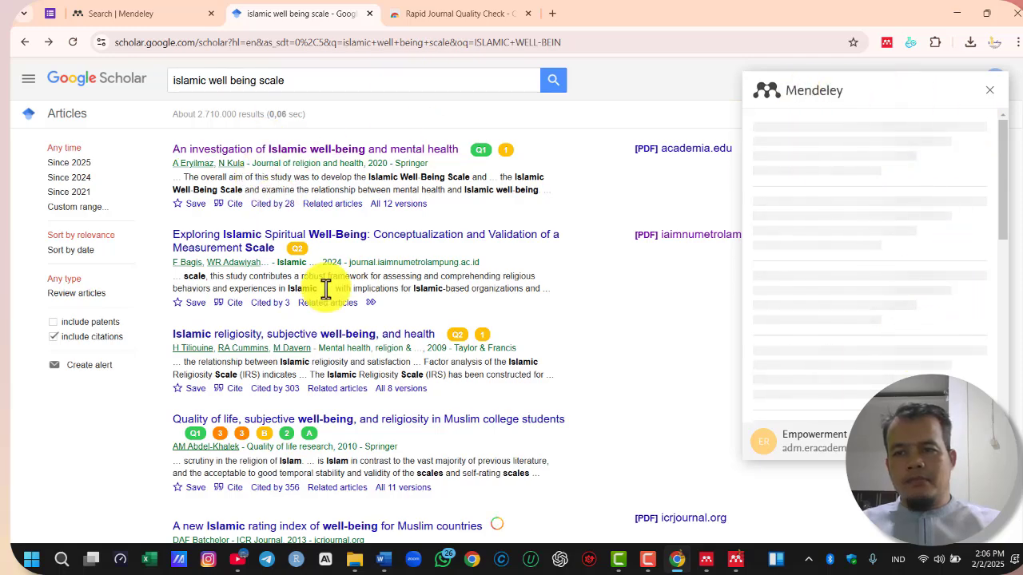
scroll(376, 356, down, 4)
scroll(382, 327, up, 4)
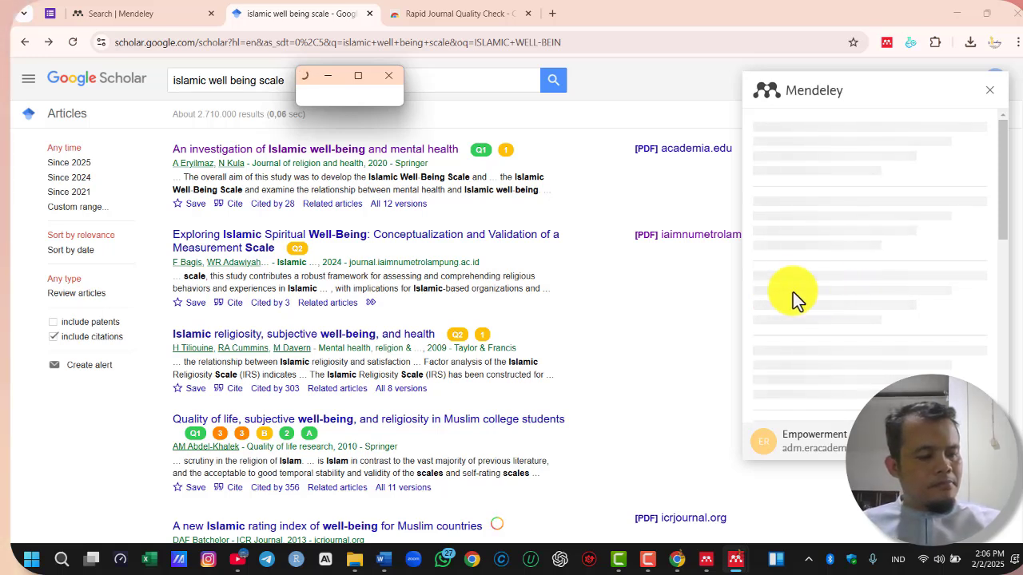
drag(998, 190, 1008, 158)
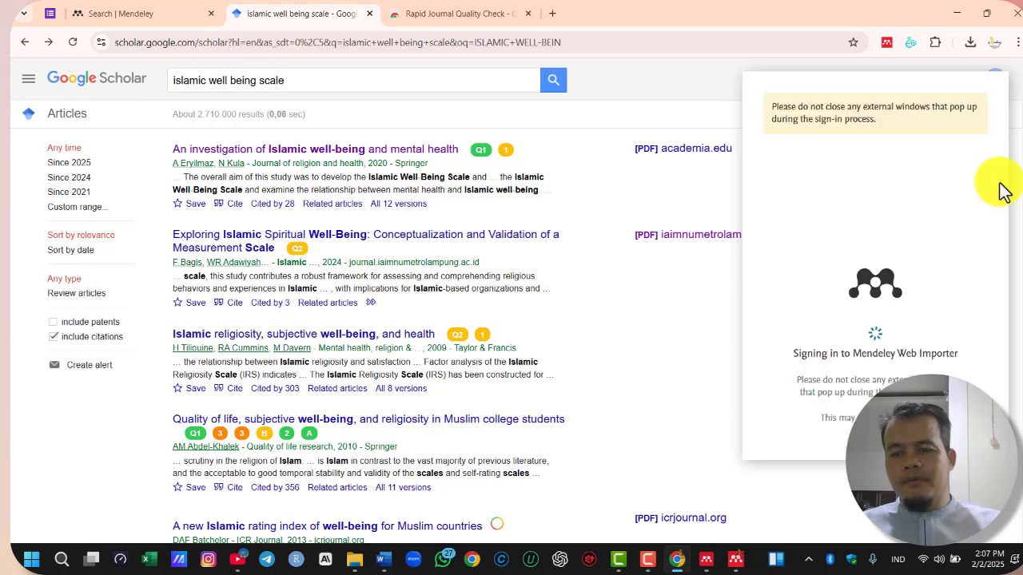
click(901, 266)
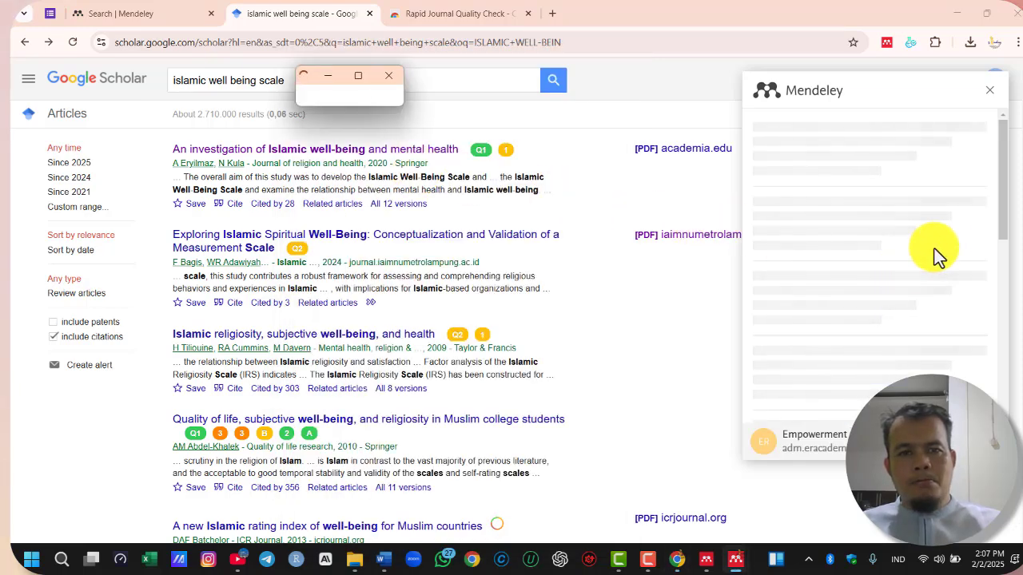
click(359, 78)
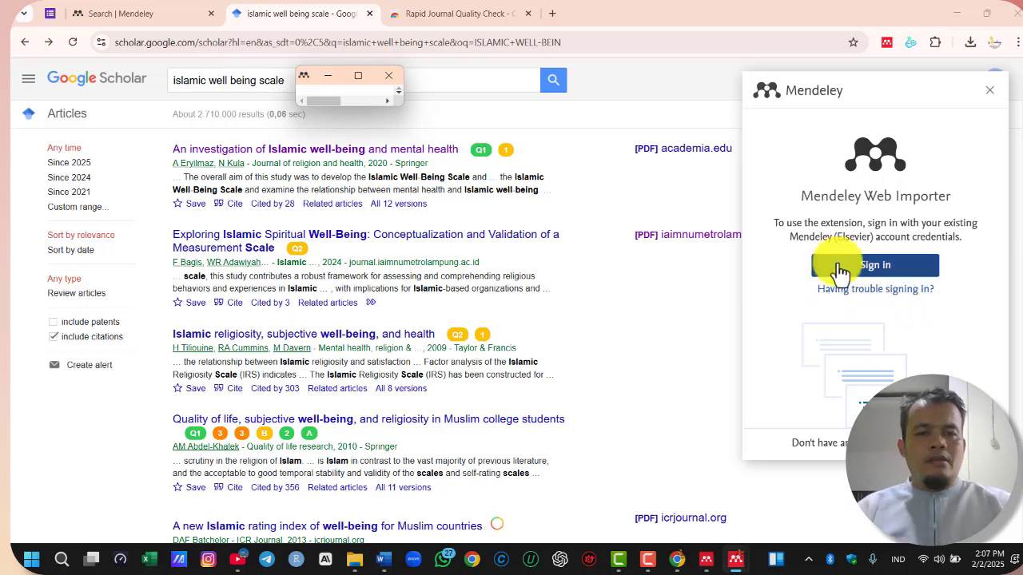
Open the importer's sign-in trouble help page, then return to the Scholar results and retry signing in
click(889, 290)
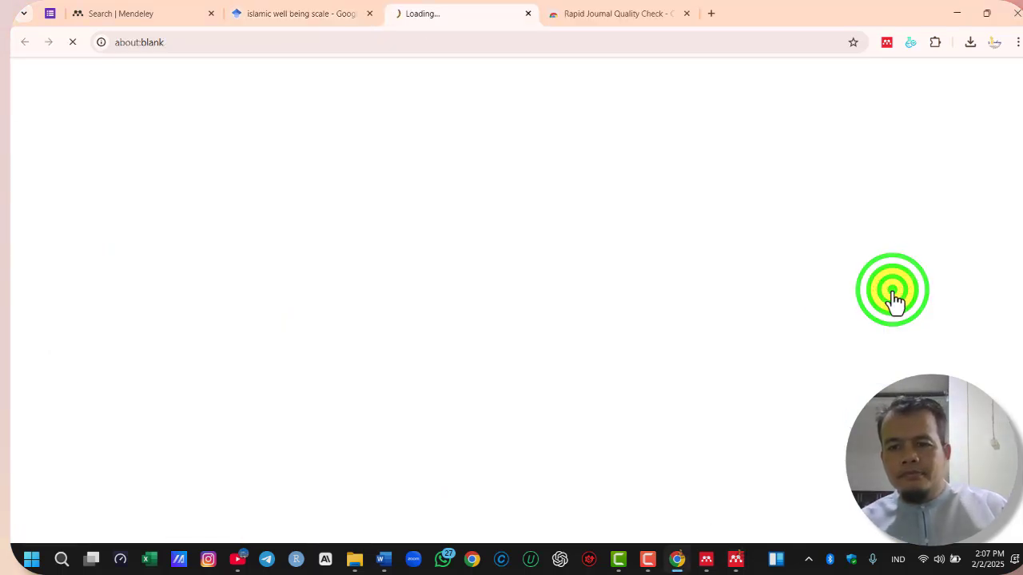
click(887, 42)
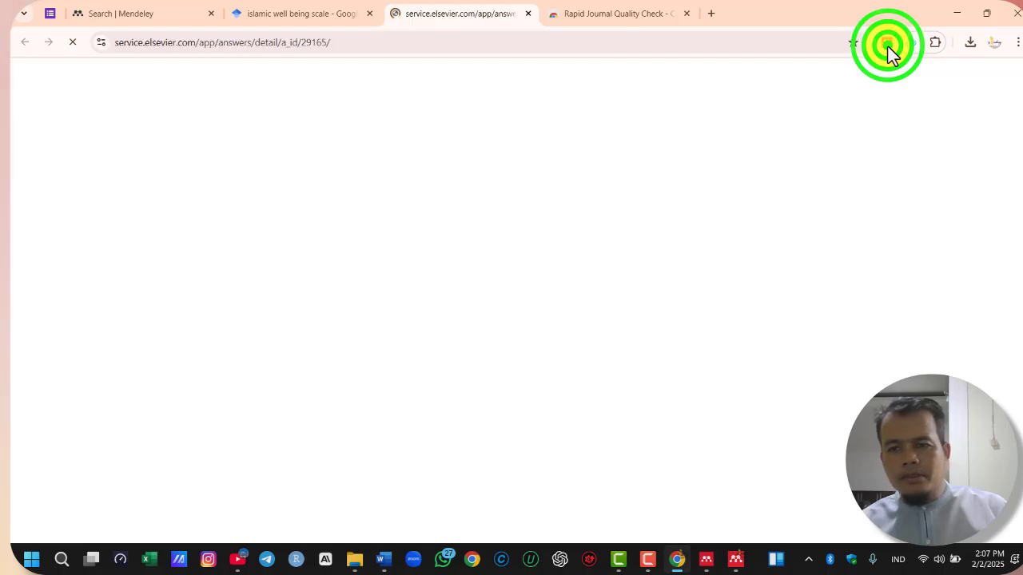
click(300, 14)
click(903, 267)
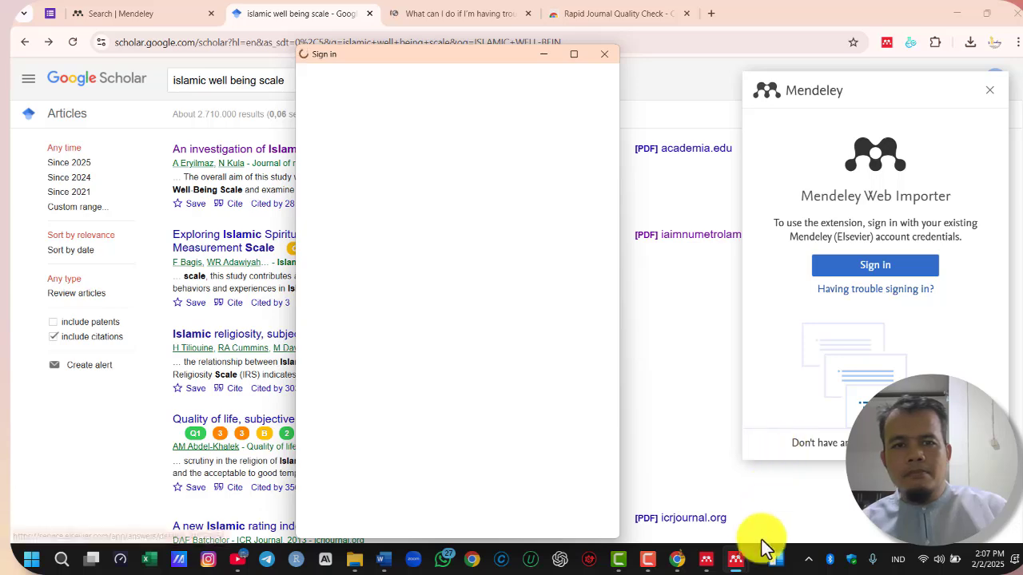
click(736, 558)
click(783, 499)
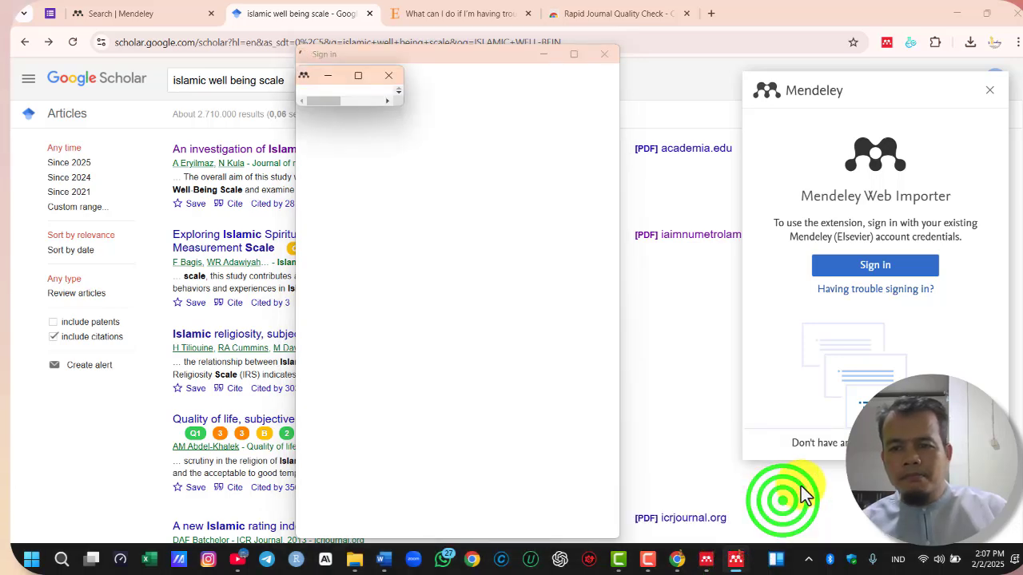
click(605, 55)
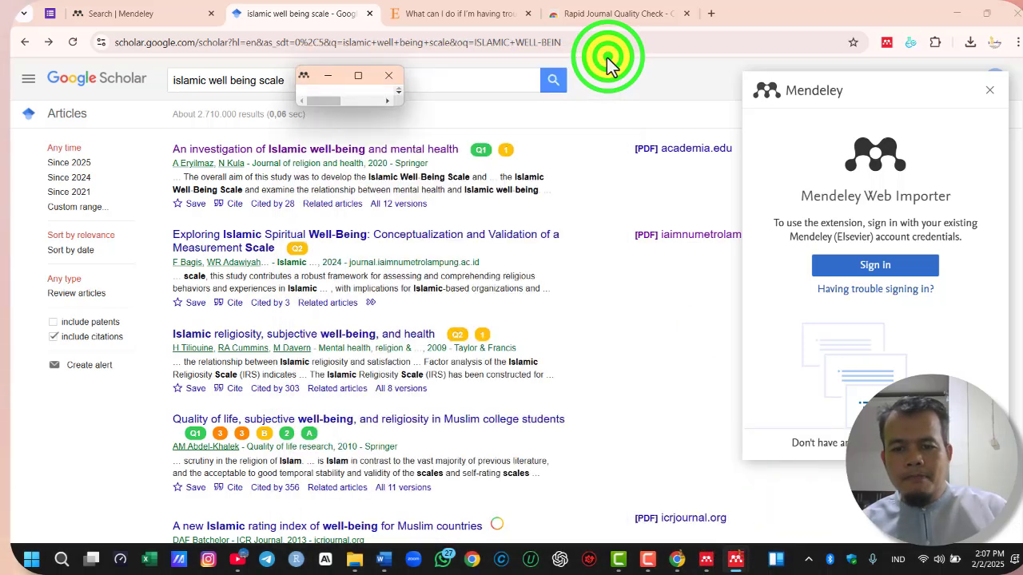
Close the leftover Mendeley pop-up windows and start the Web Importer sign-in again
click(846, 492)
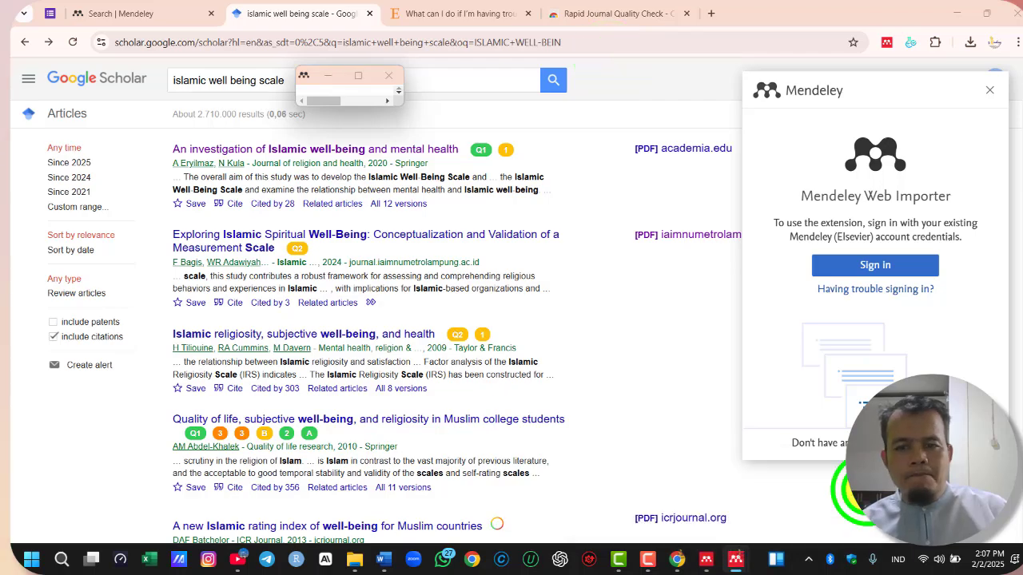
click(742, 562)
click(719, 469)
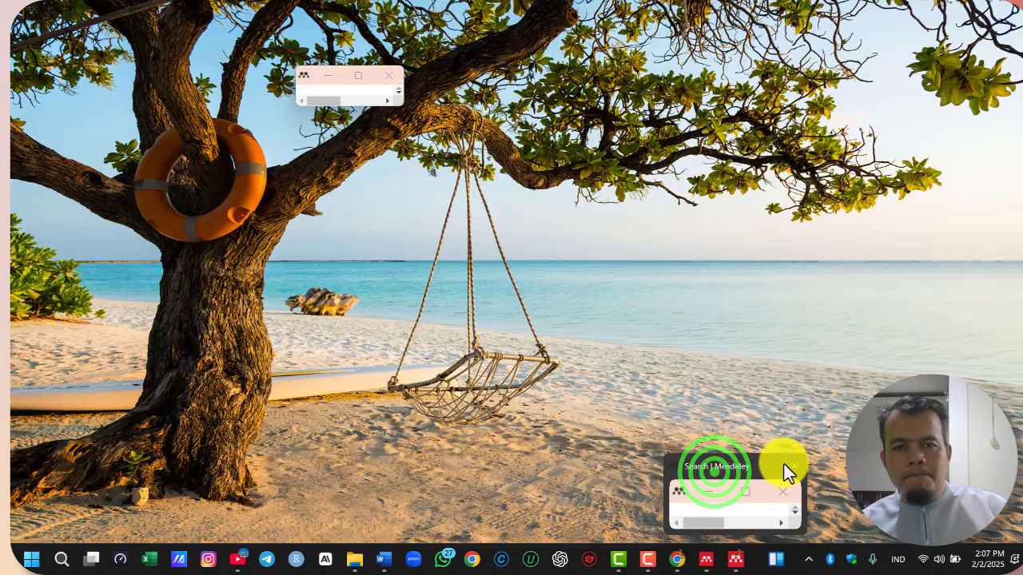
click(805, 468)
click(740, 556)
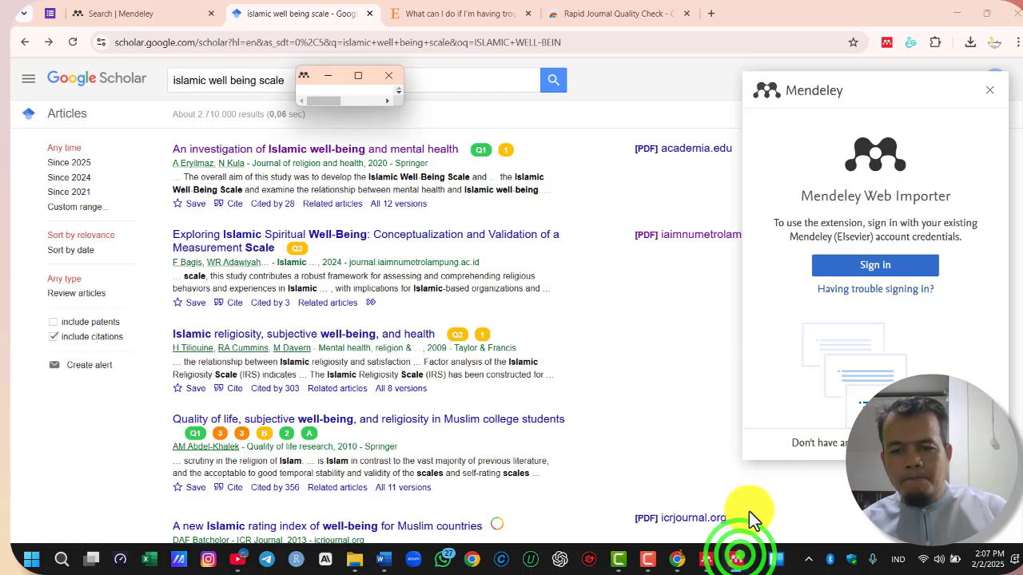
click(393, 78)
click(901, 270)
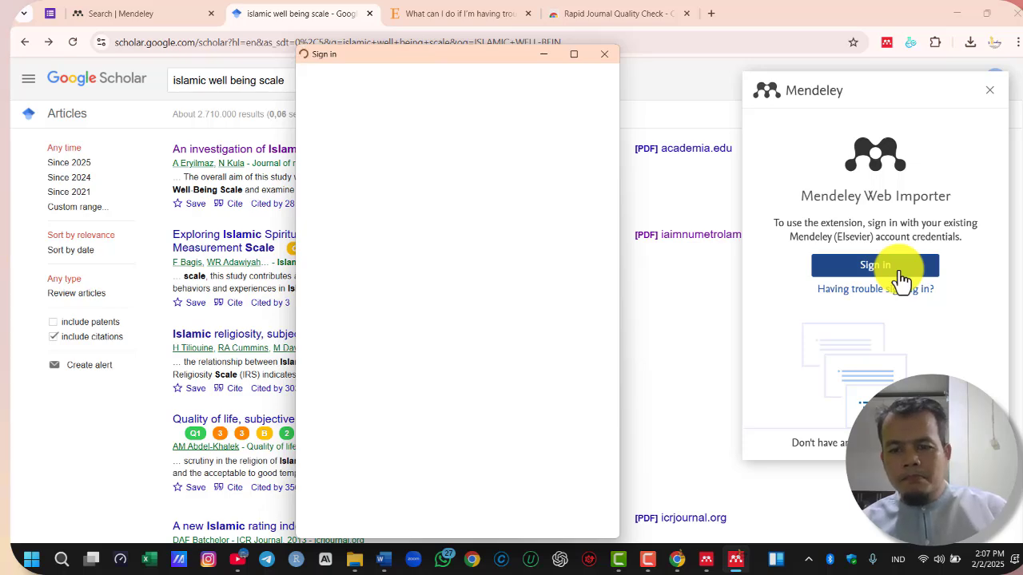
Check the reference list in Mendeley Reference Manager and return to the Google Scholar results in Chrome
click(708, 559)
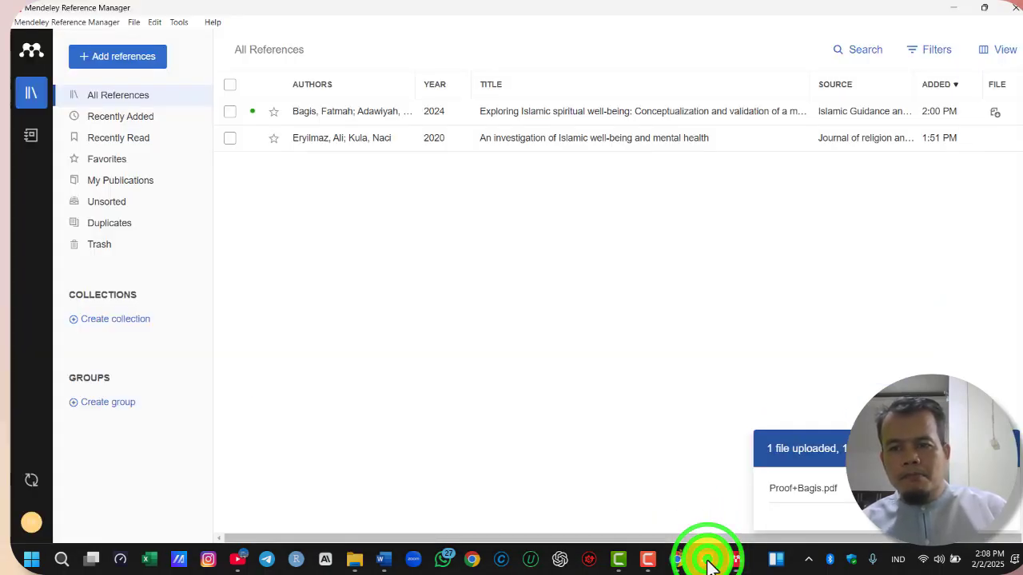
click(708, 559)
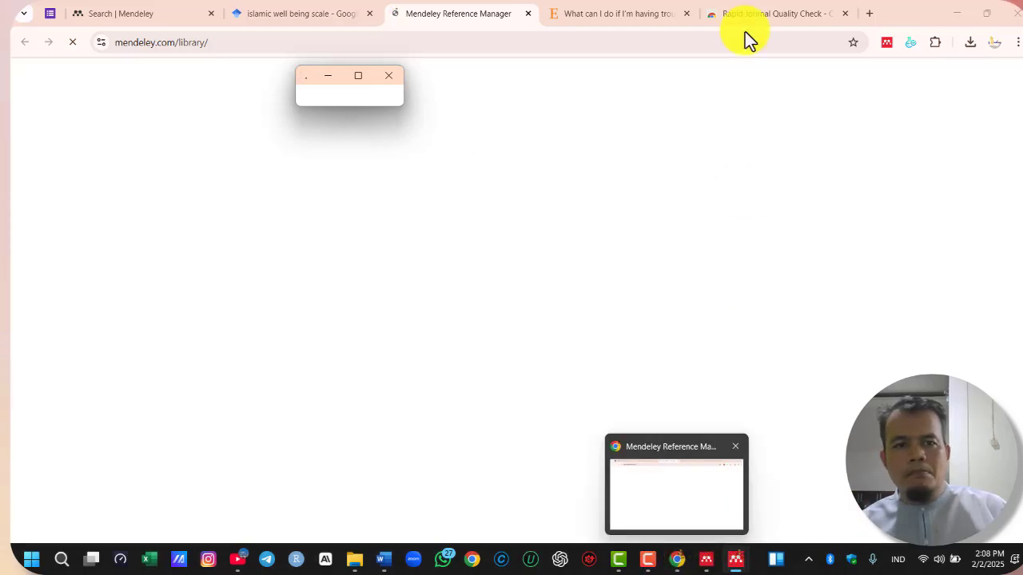
click(302, 14)
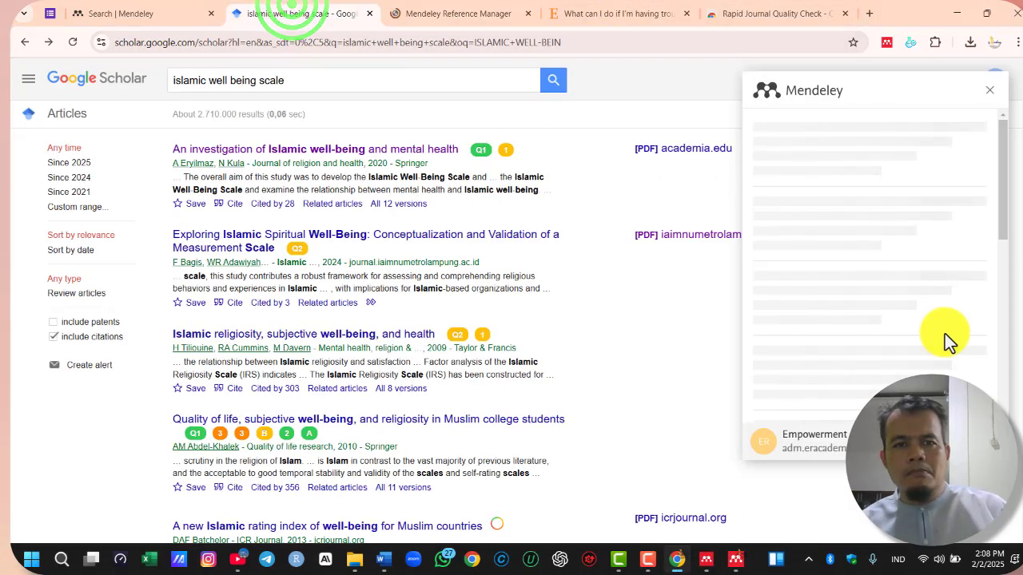
click(1009, 215)
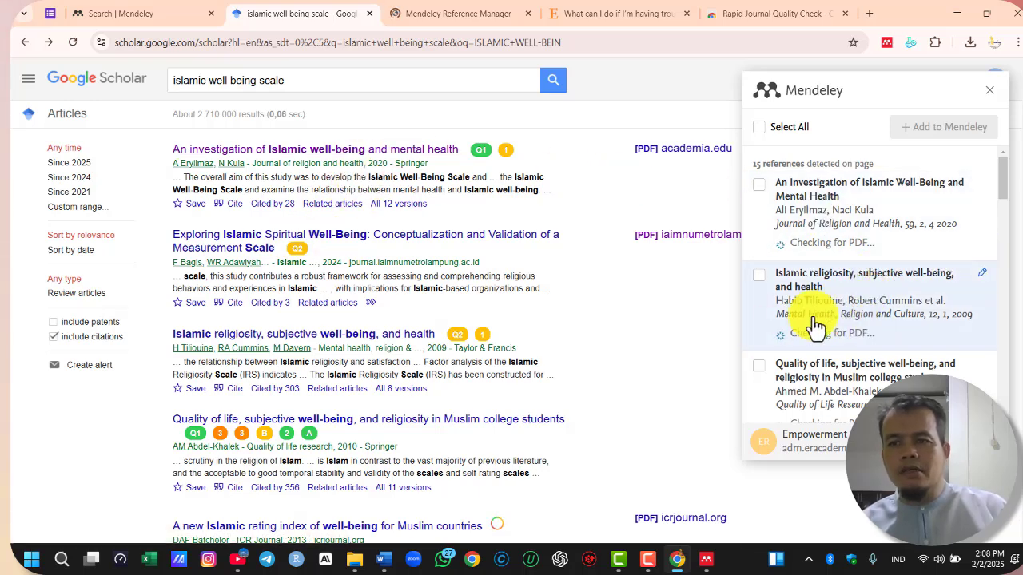
Add "Quality of life, subjective well-being, and religiosity in Muslim college students" to Mendeley with the Web Importer
scroll(815, 327, down, 1)
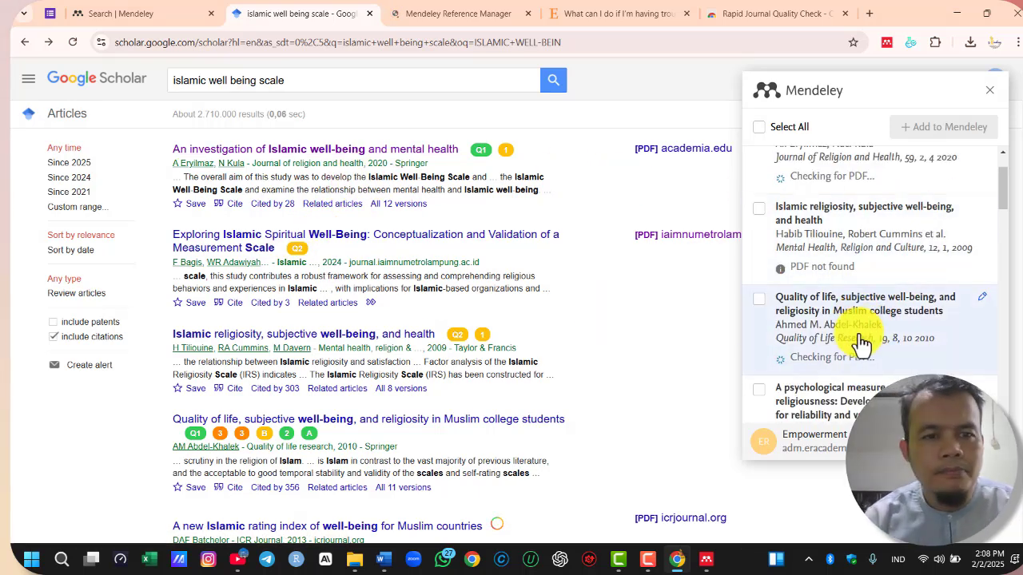
click(758, 298)
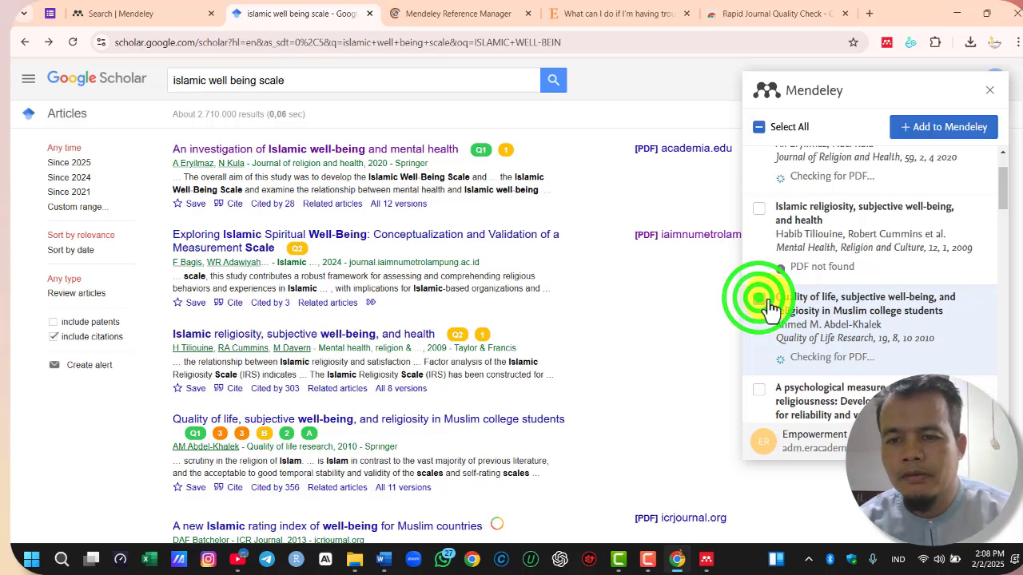
click(946, 130)
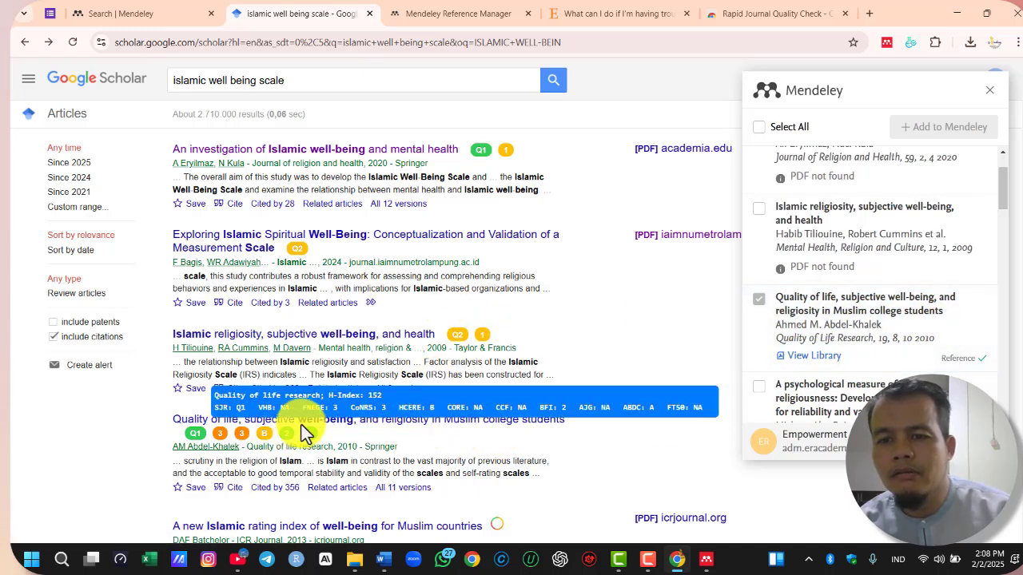
scroll(248, 399, down, 1)
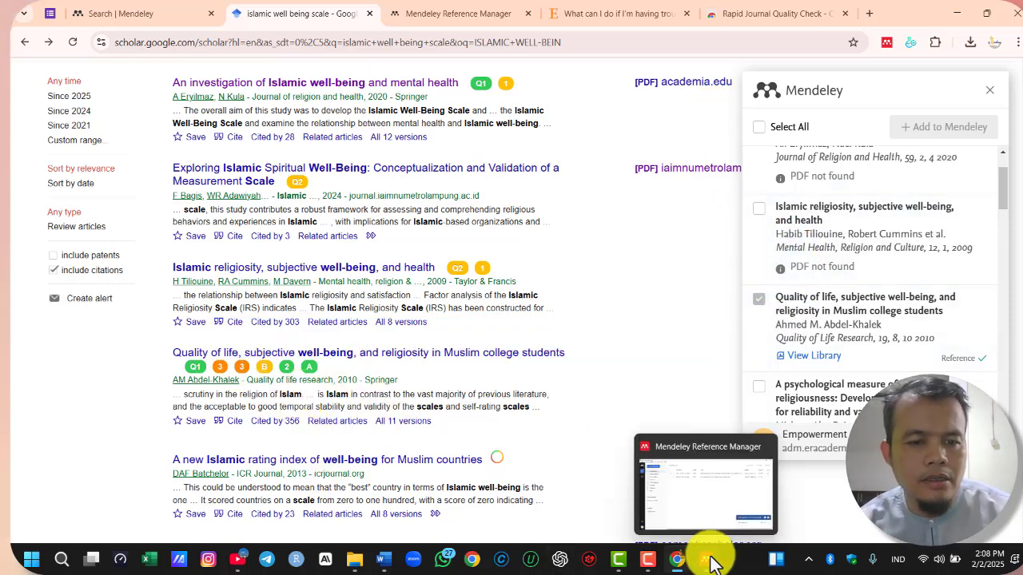
Sync the library in Mendeley Reference Manager and return to the Word document
click(685, 557)
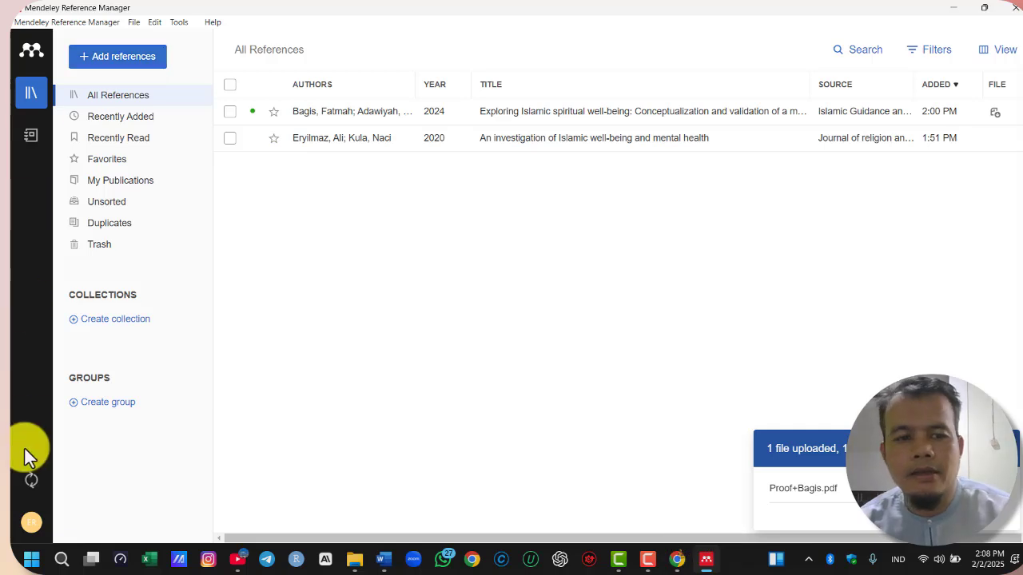
click(31, 482)
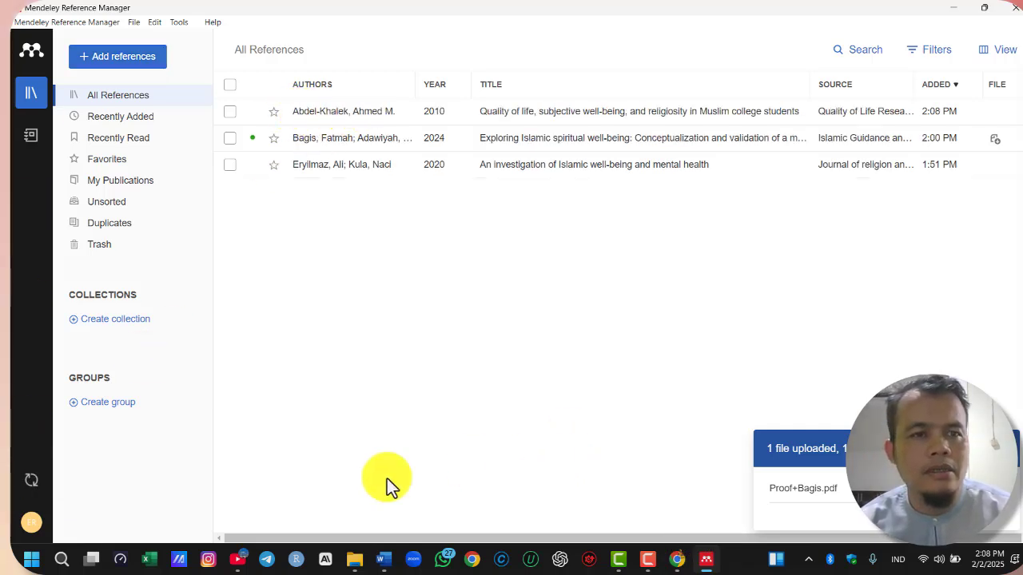
click(385, 561)
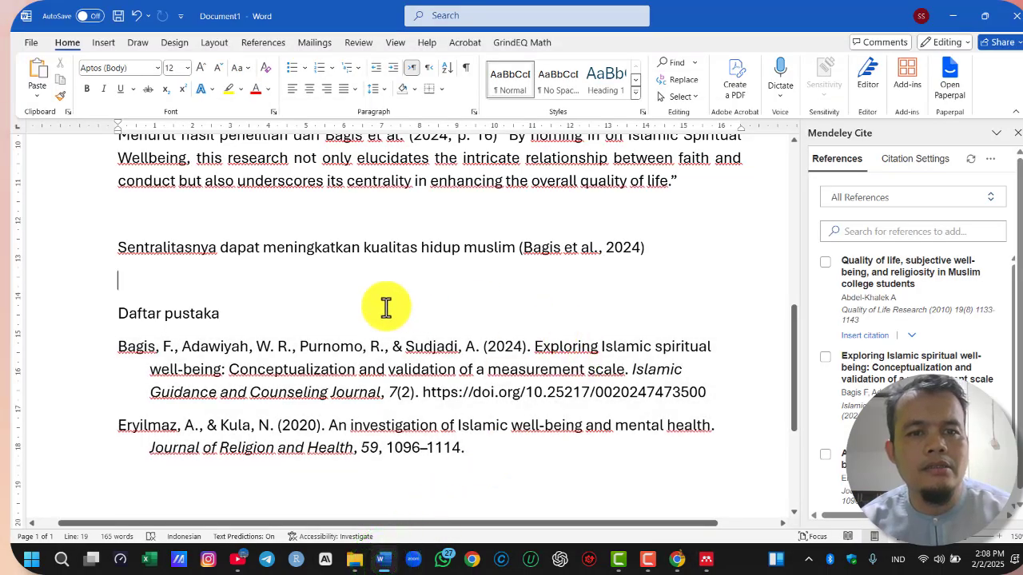
Write "Hasil penelitian" above Daftar pustaka and insert the "Quality of life, subjective well-being" citation as Author (Year) with page 1
click(305, 280)
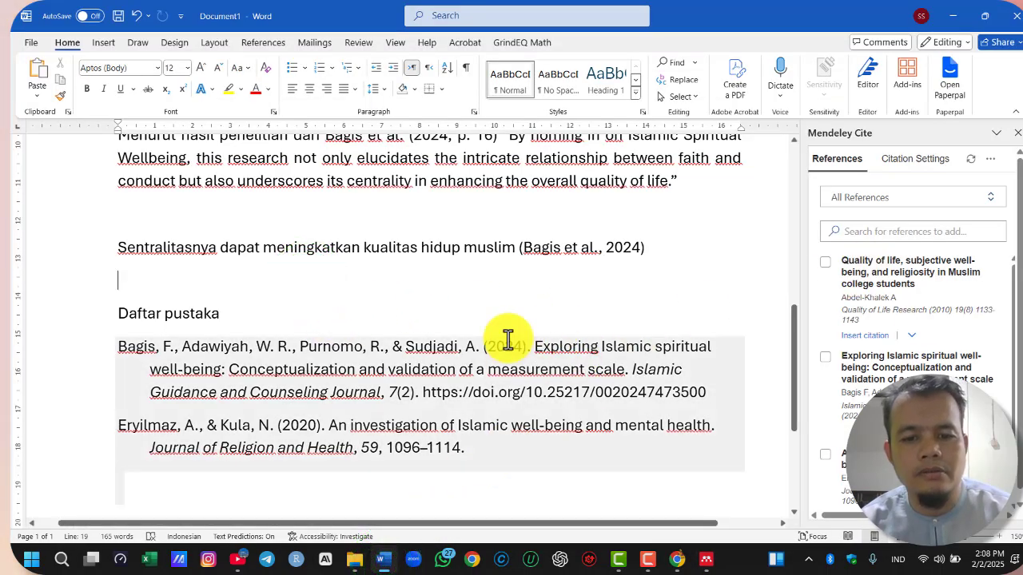
text(Hasil penelitian)
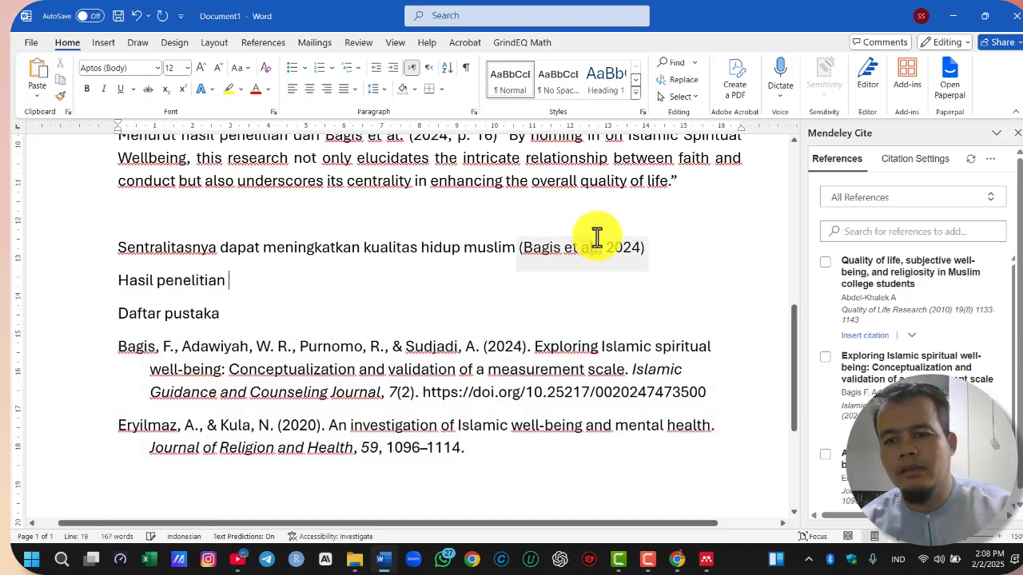
click(822, 264)
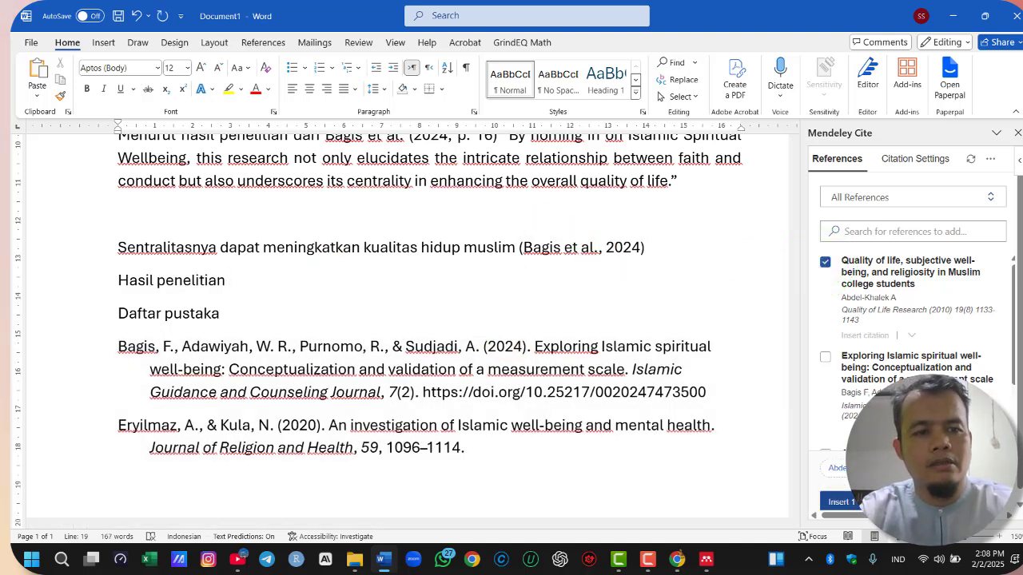
click(868, 470)
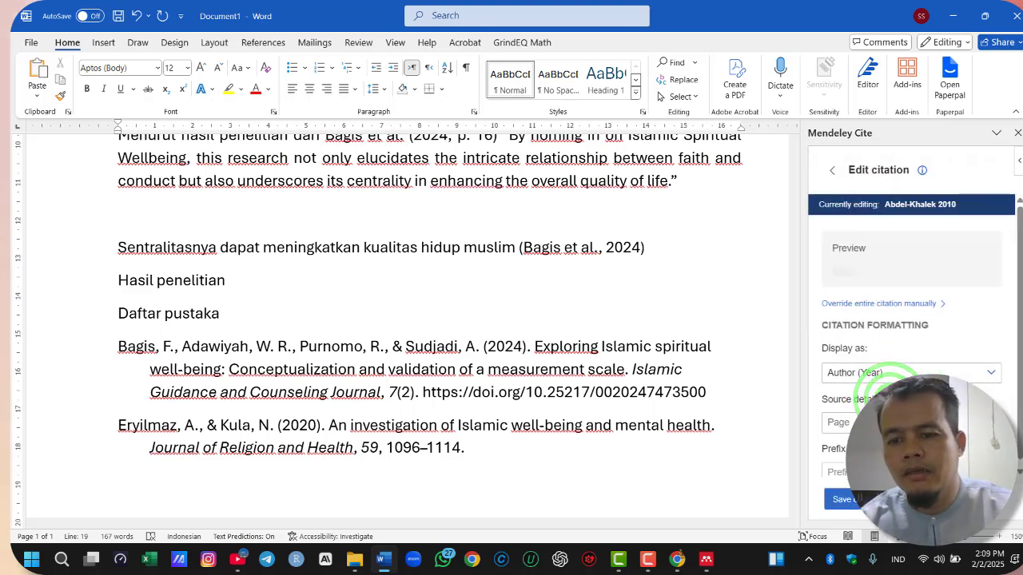
click(903, 422)
text(1)
click(861, 503)
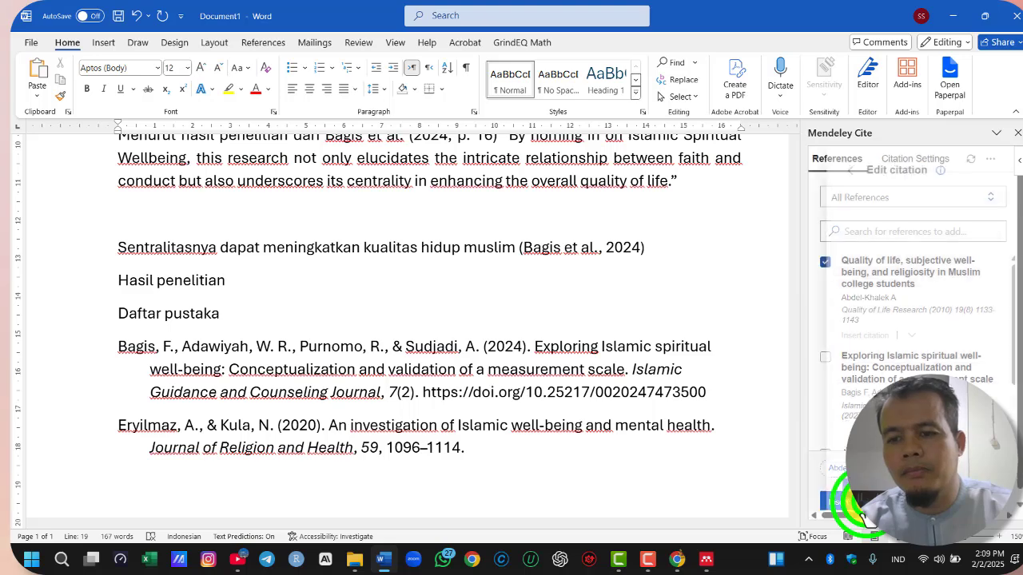
click(860, 503)
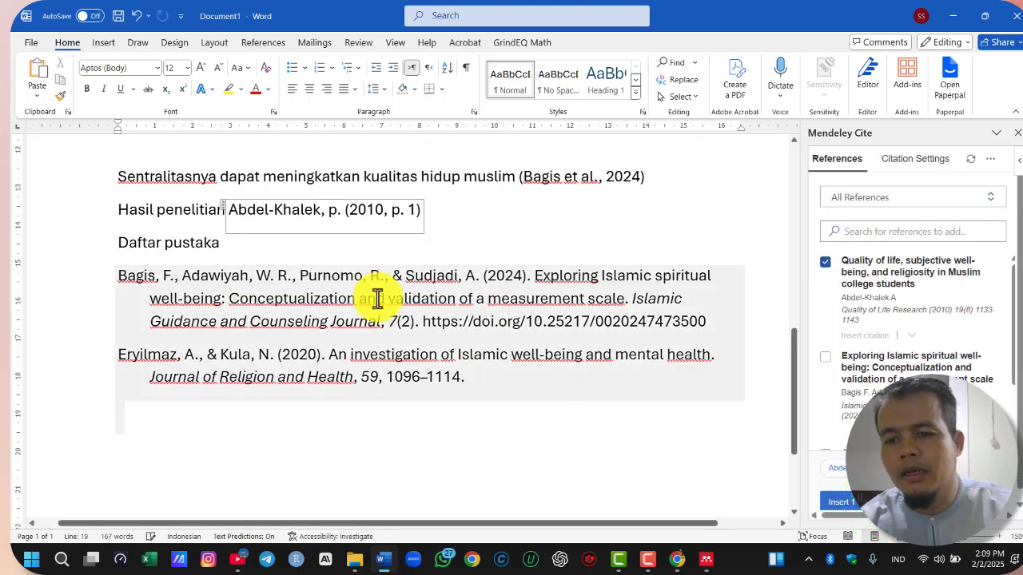
Remove the stray ", p." before the citation's year, complete the sentence with ditemukan bahwa “.......”, and add a blank line
click(485, 222)
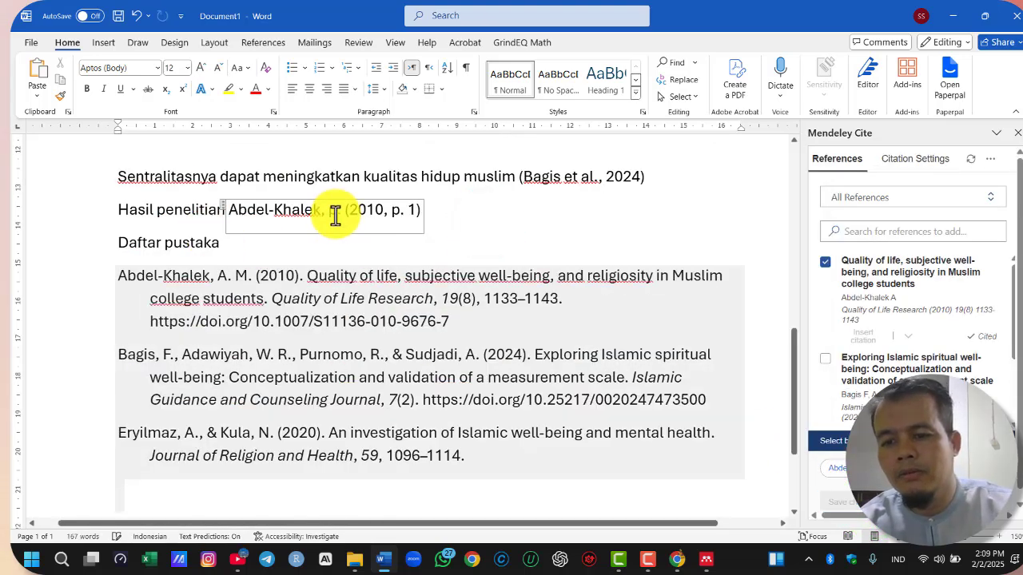
click(334, 213)
key(BackSpace)
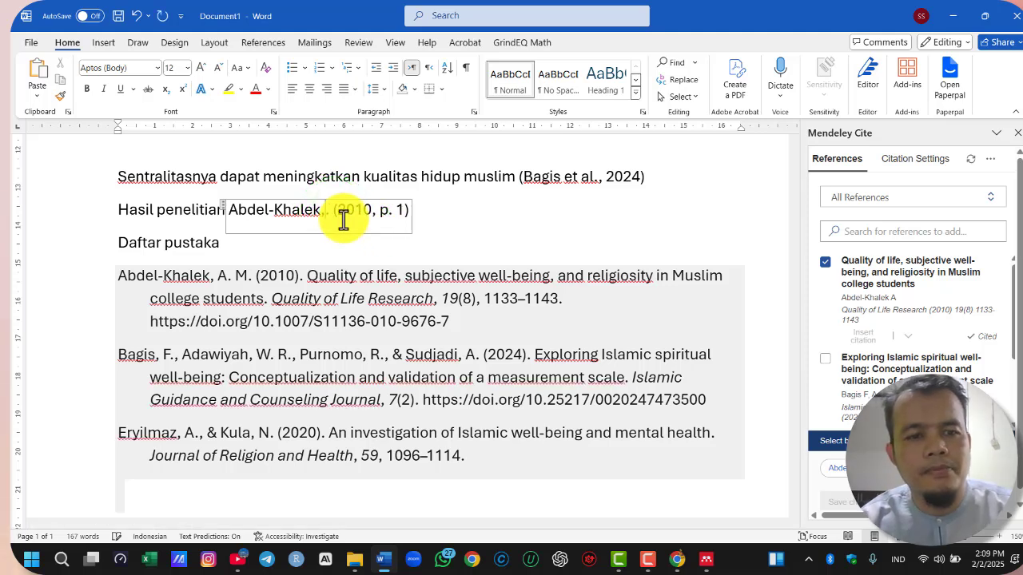
key(Delete)
key(Delete)
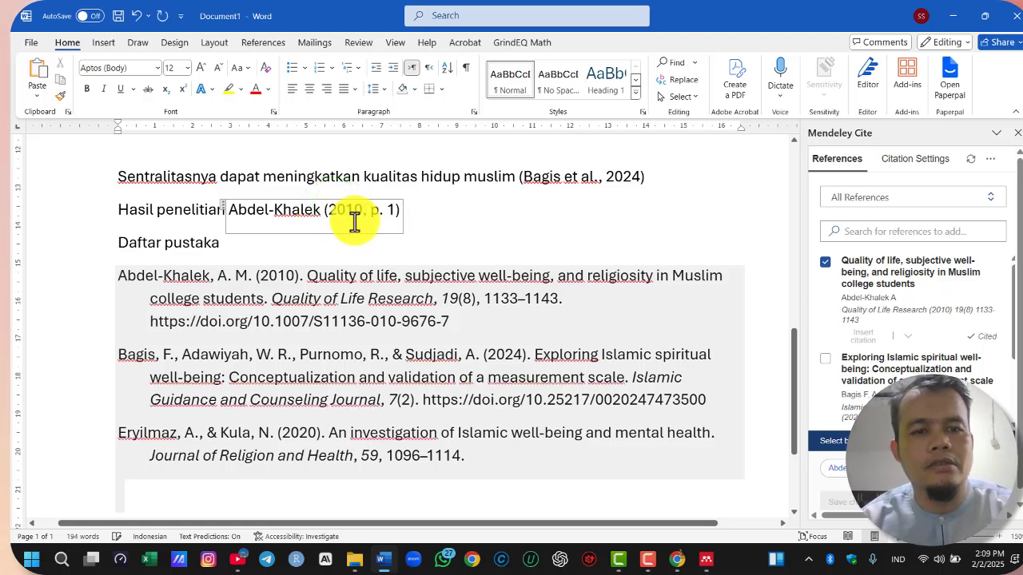
click(474, 210)
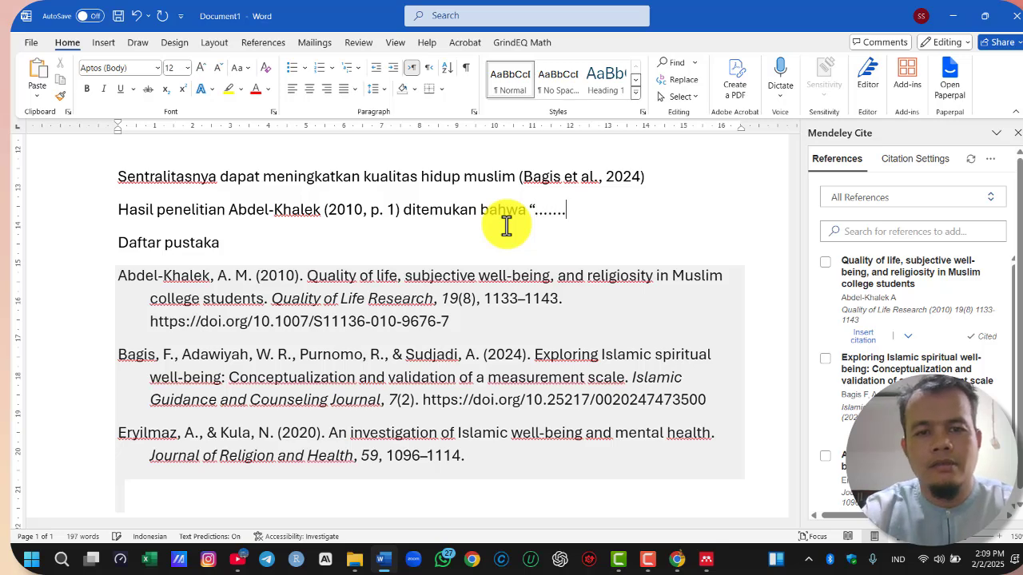
key(Return)
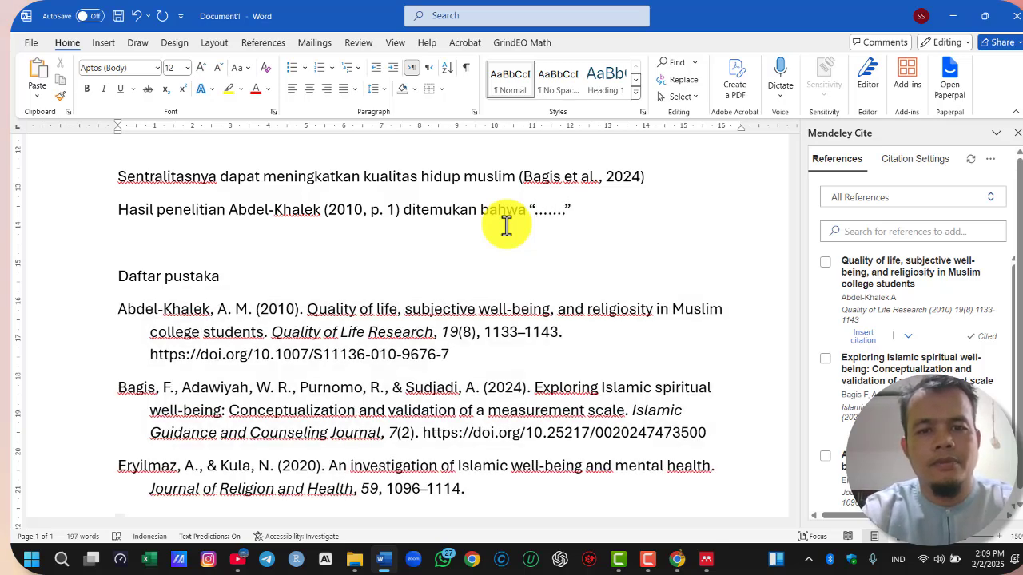
Review the cited paragraphs and the list of reference-adding methods, highlighting the fourth item, "Menggunakan D.O.I"
scroll(459, 277, up, 6)
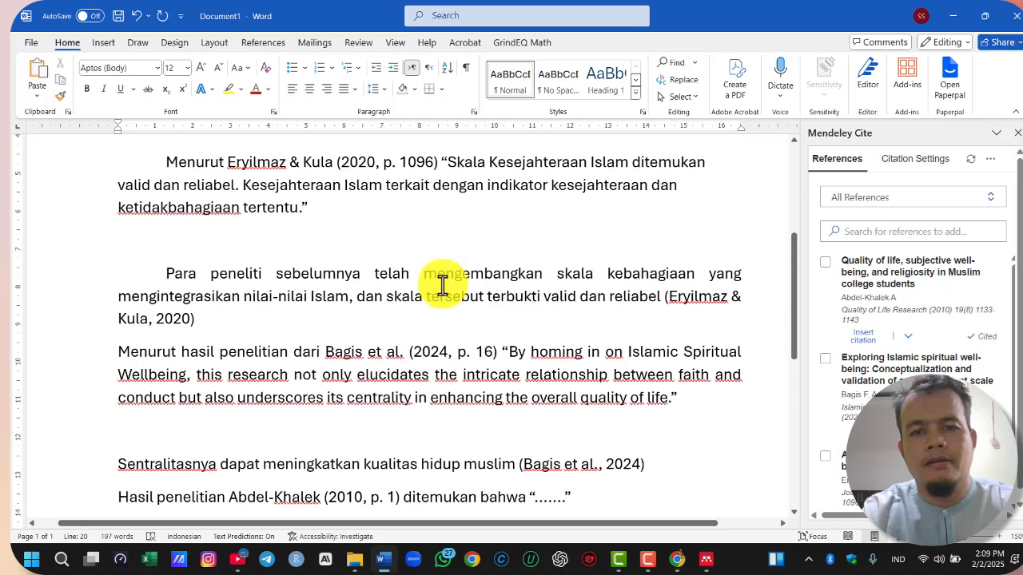
scroll(438, 296, down, 4)
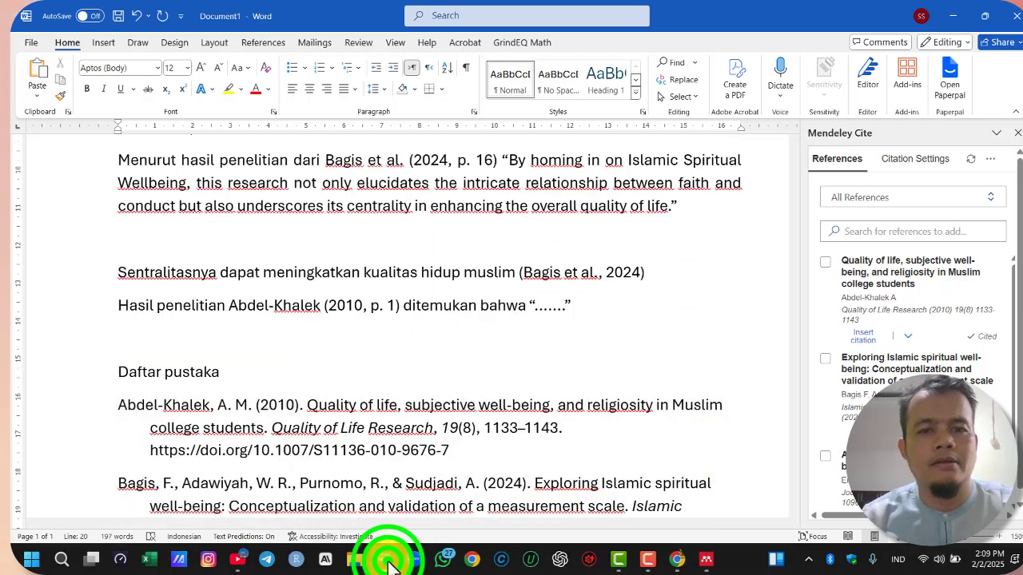
click(388, 561)
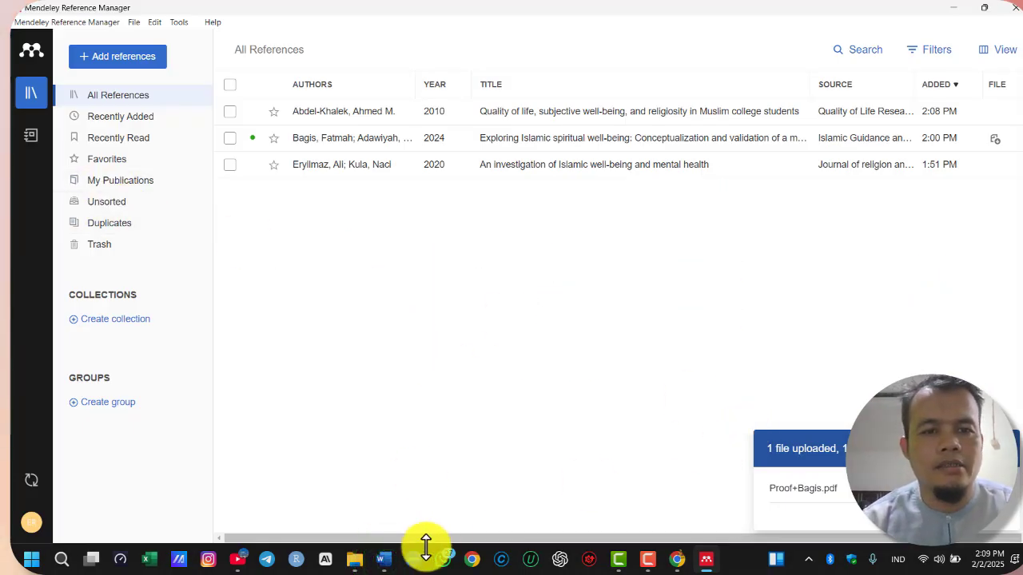
click(379, 555)
scroll(349, 359, up, 12)
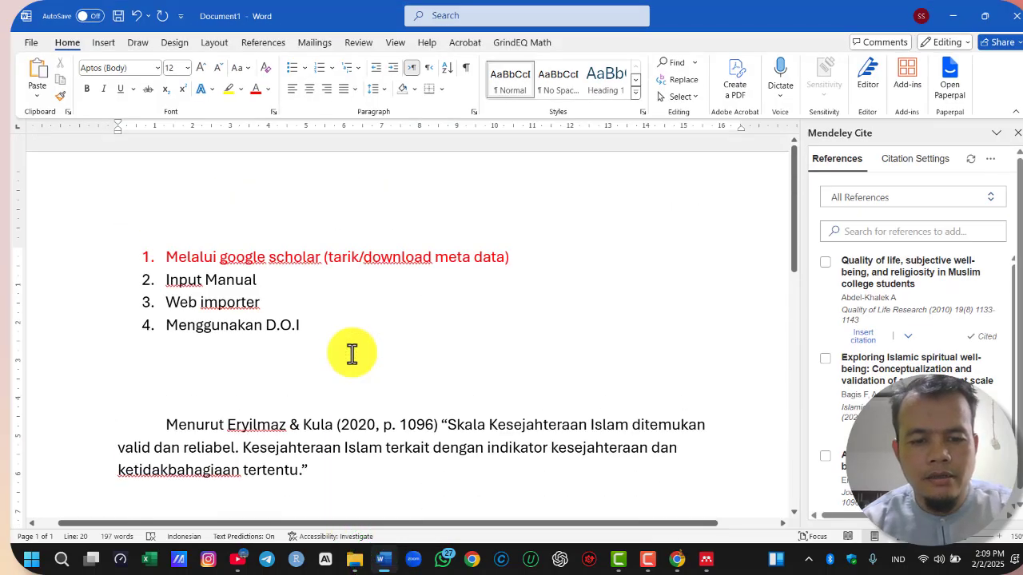
click(183, 323)
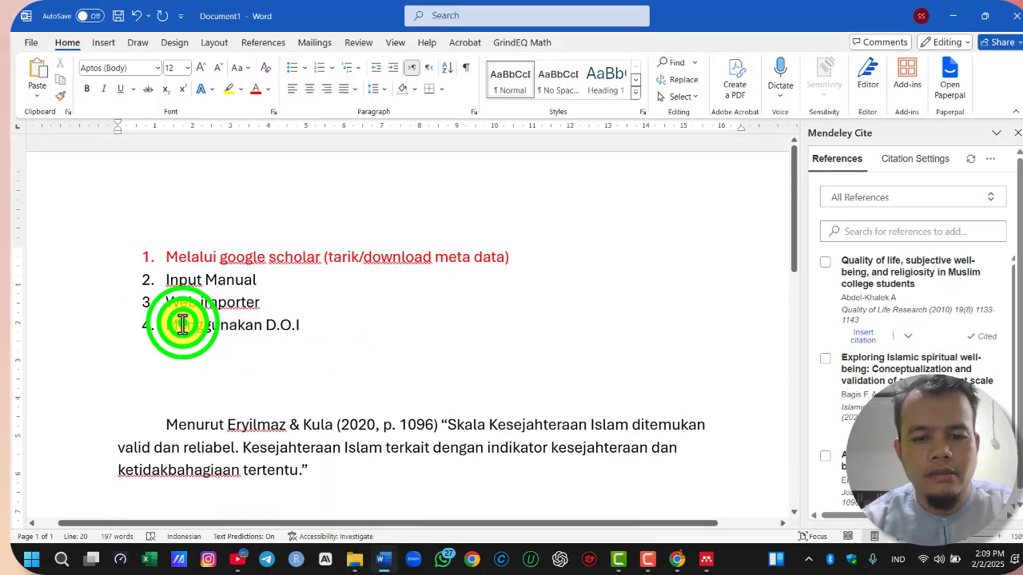
drag(183, 323, 359, 333)
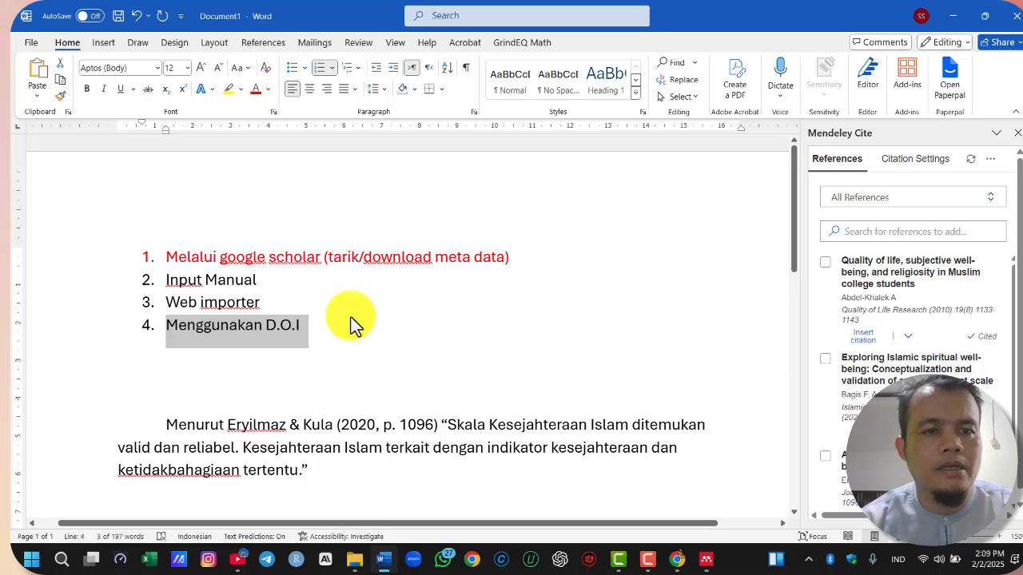
click(364, 353)
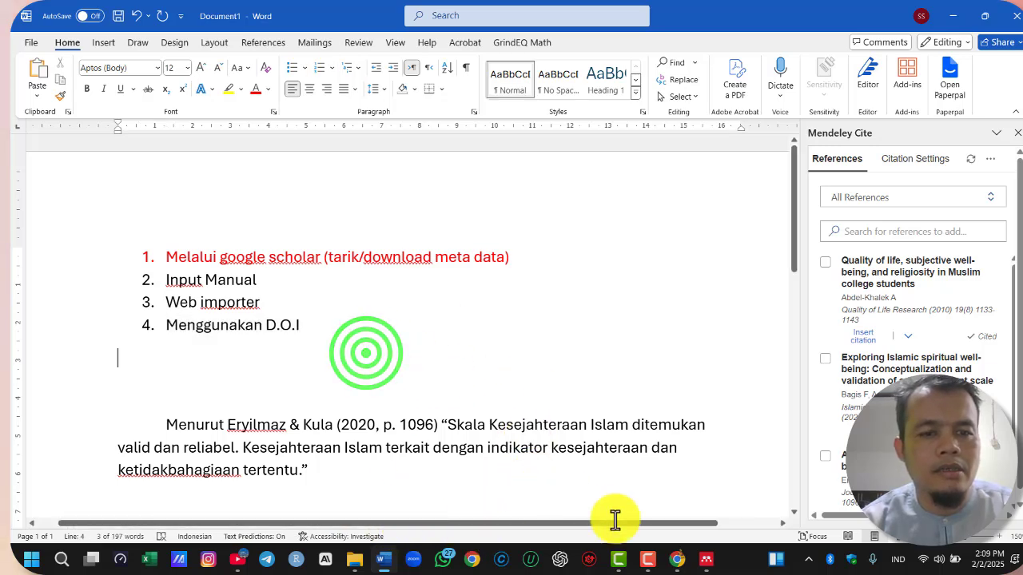
In Chrome, close the Web Importer, open "A psychological measure of Islamic religiousness" from the Scholar results, and accept the site's cookies
click(677, 559)
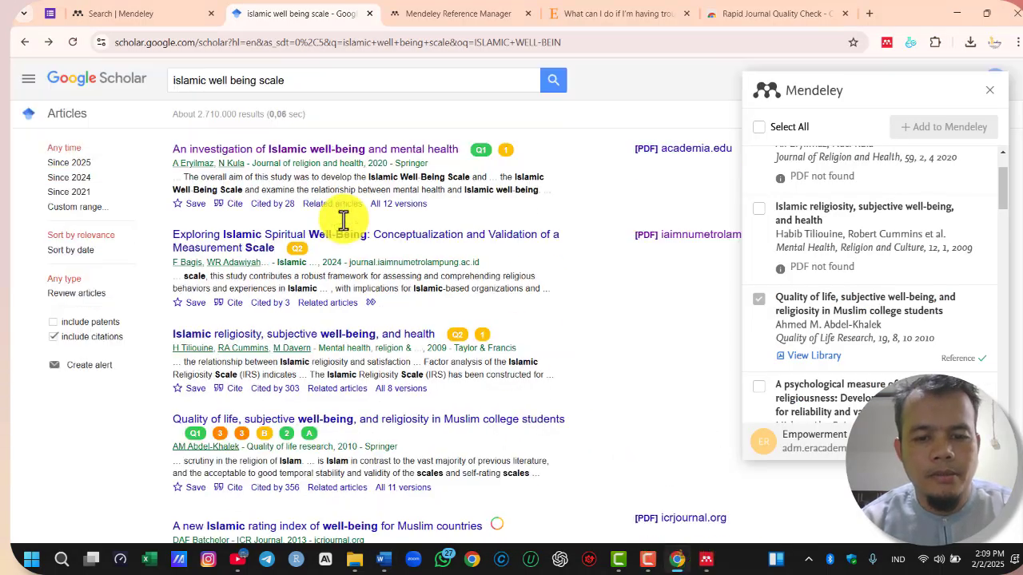
scroll(496, 226, down, 4)
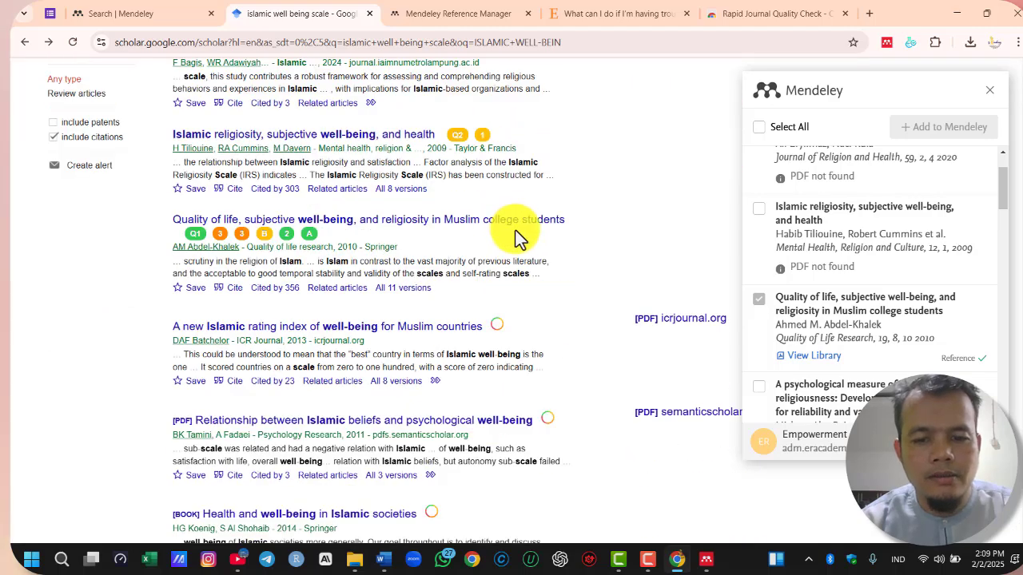
click(990, 89)
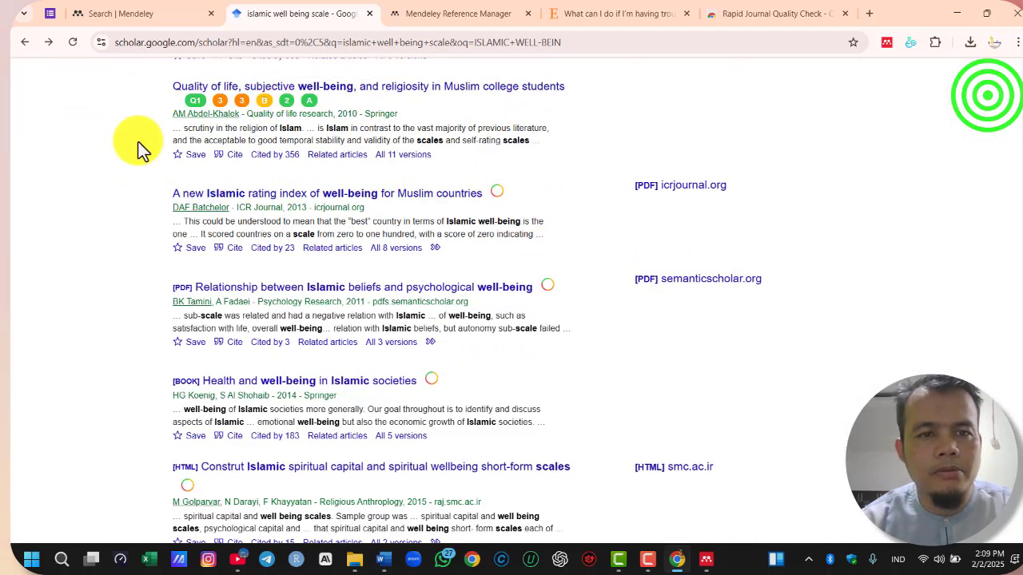
scroll(564, 320, up, 3)
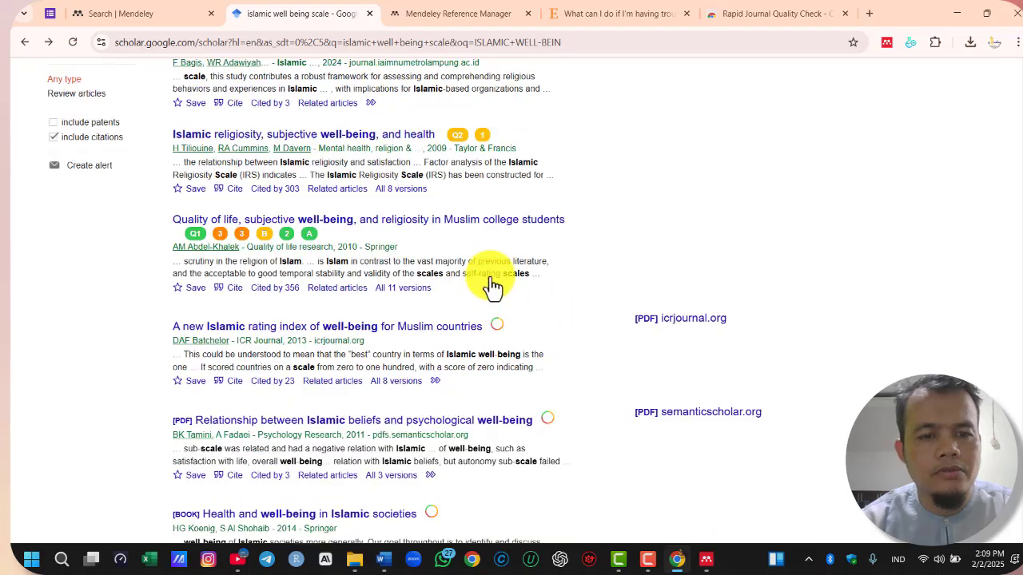
scroll(659, 289, down, 6)
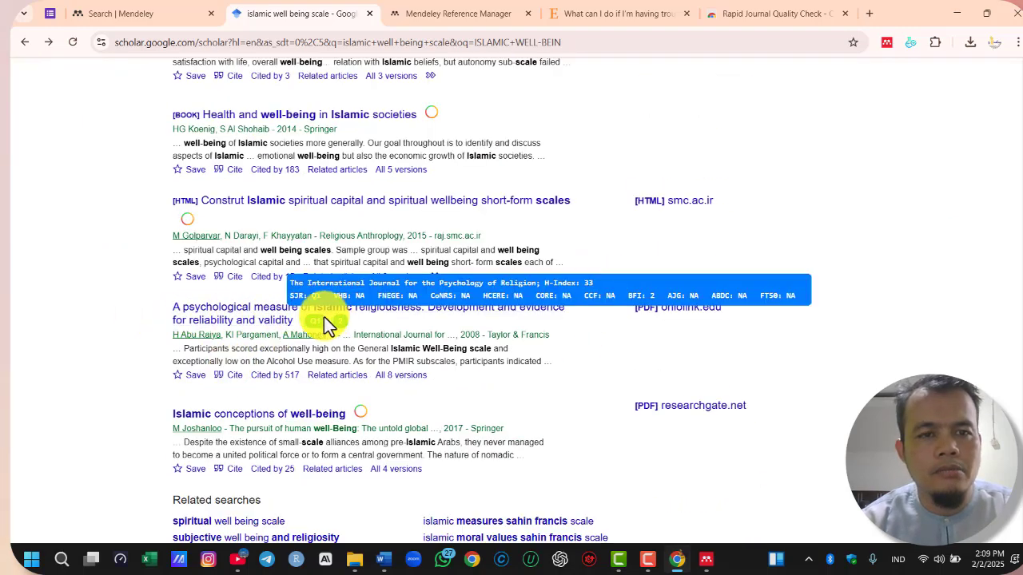
mouse_move(320, 323)
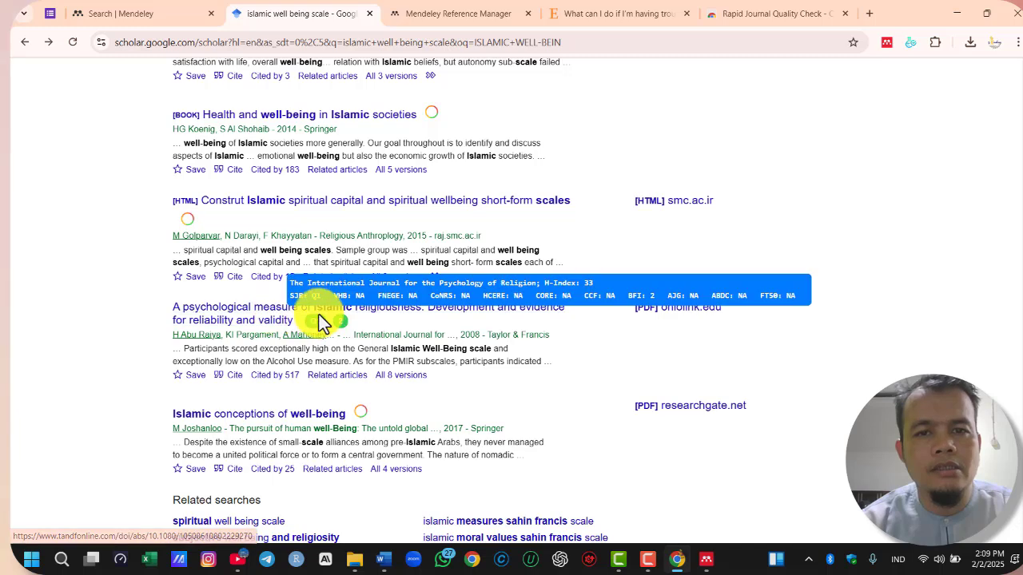
click(244, 307)
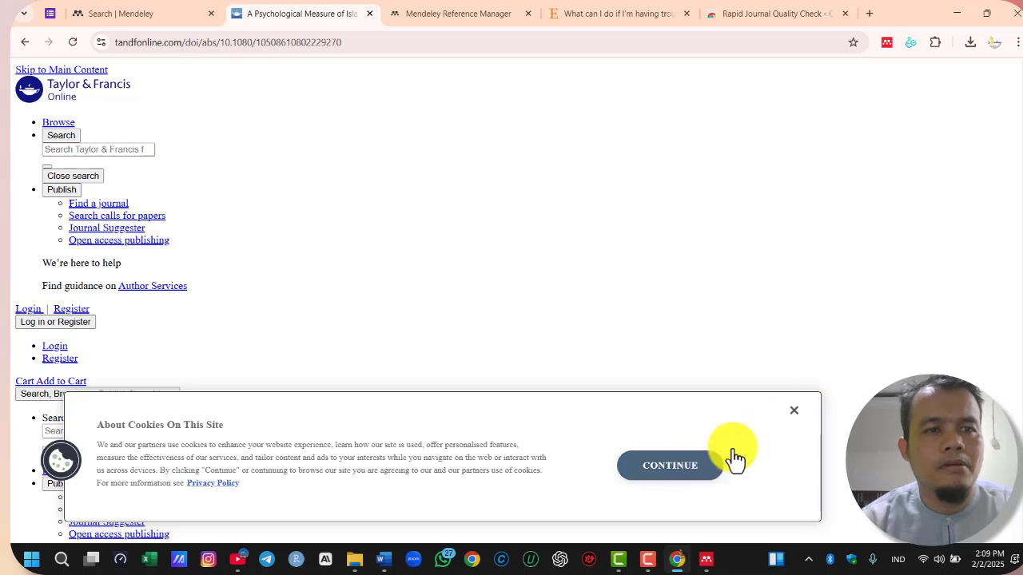
click(692, 468)
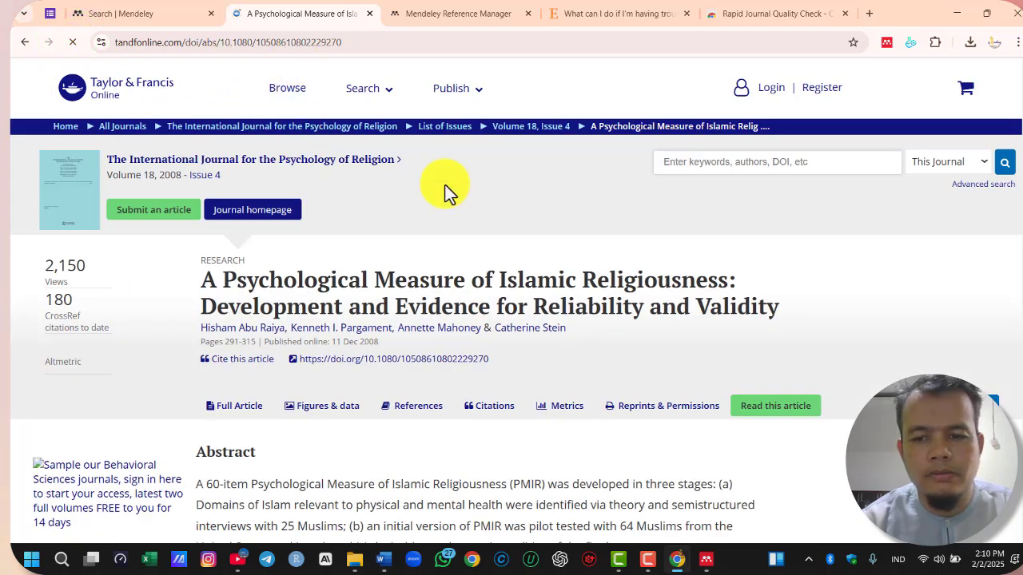
drag(228, 41, 326, 42)
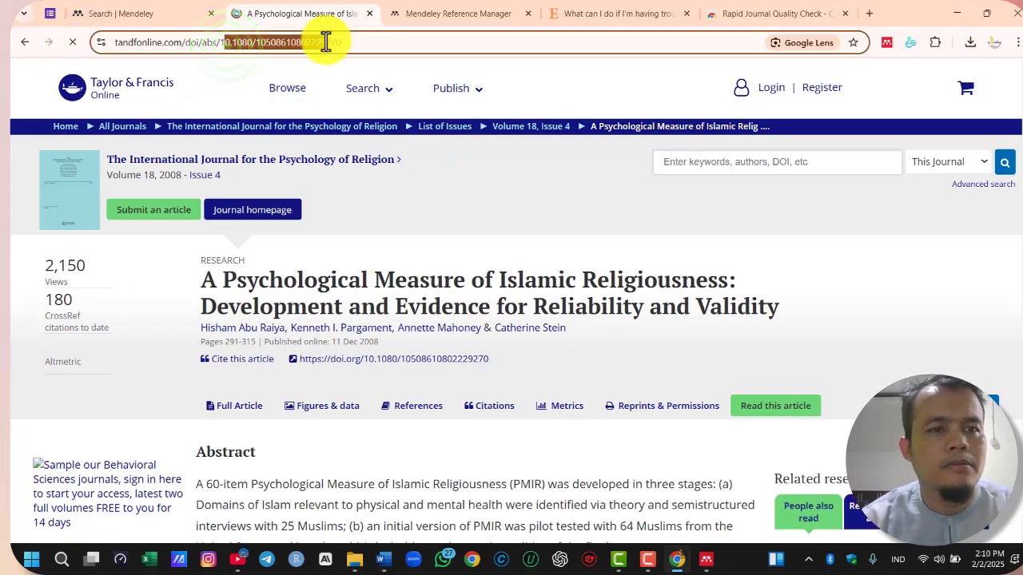
click(537, 352)
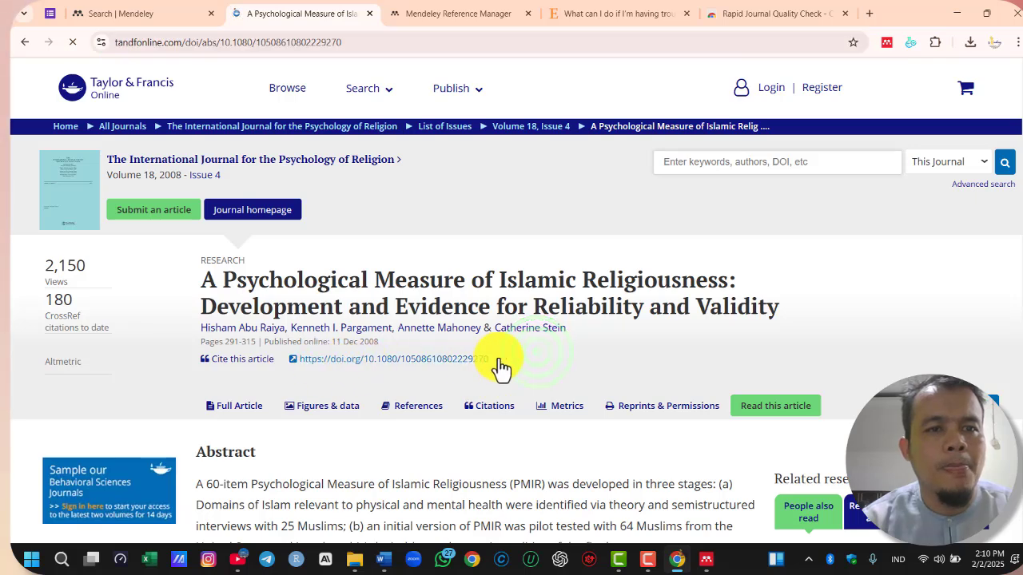
drag(498, 359, 301, 360)
key(ctrl+c)
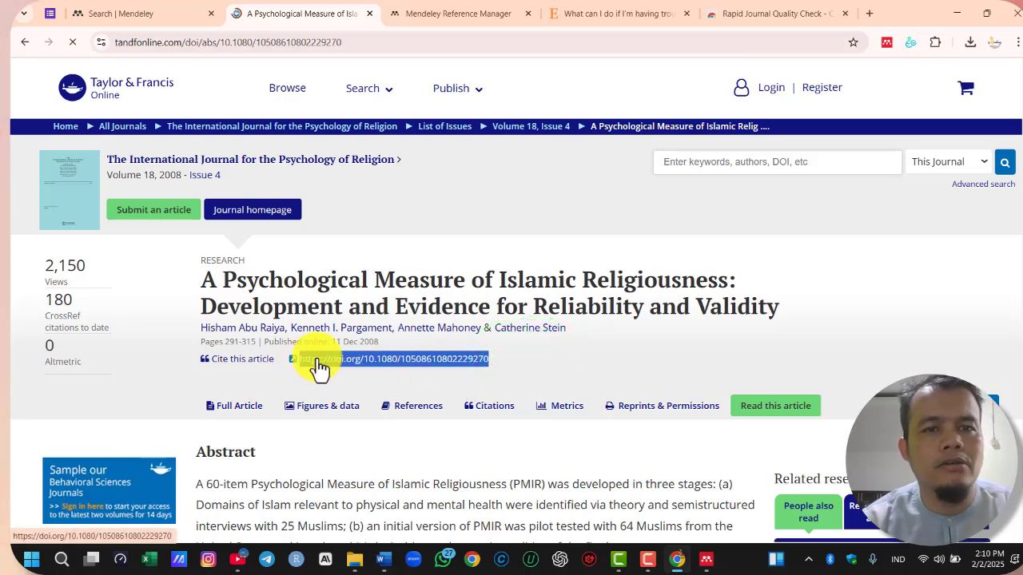
right_click(323, 356)
click(372, 227)
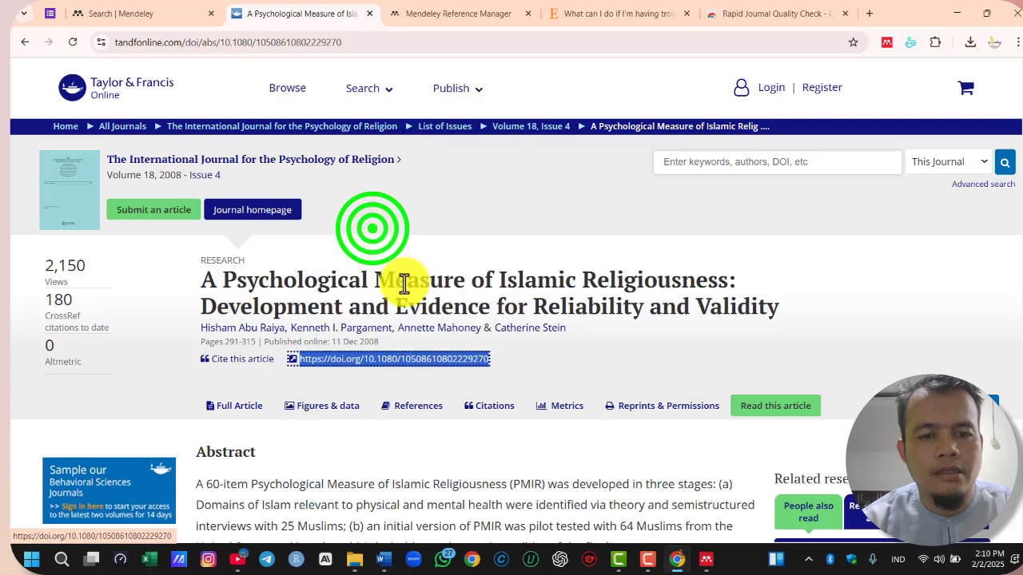
click(708, 561)
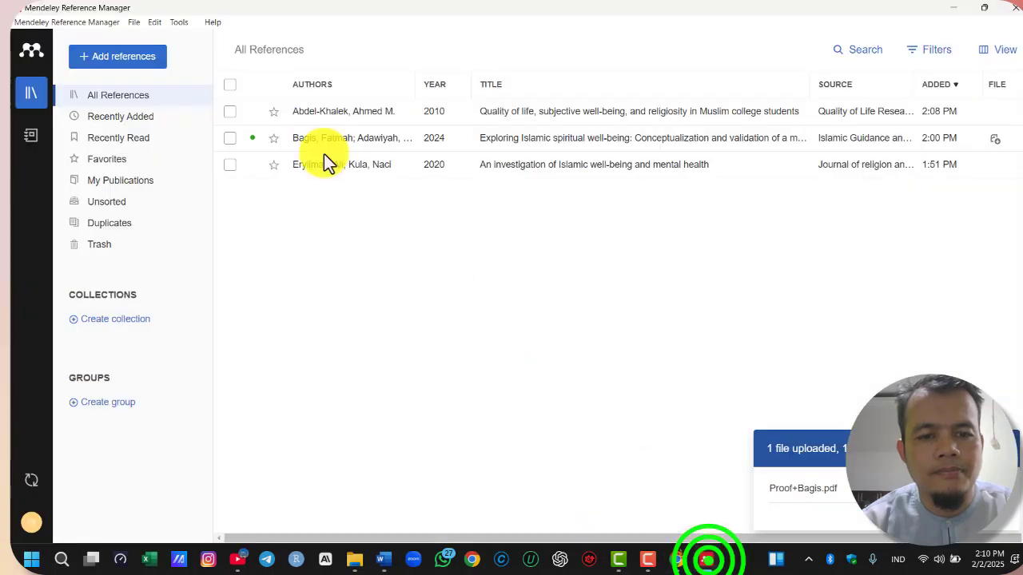
click(99, 59)
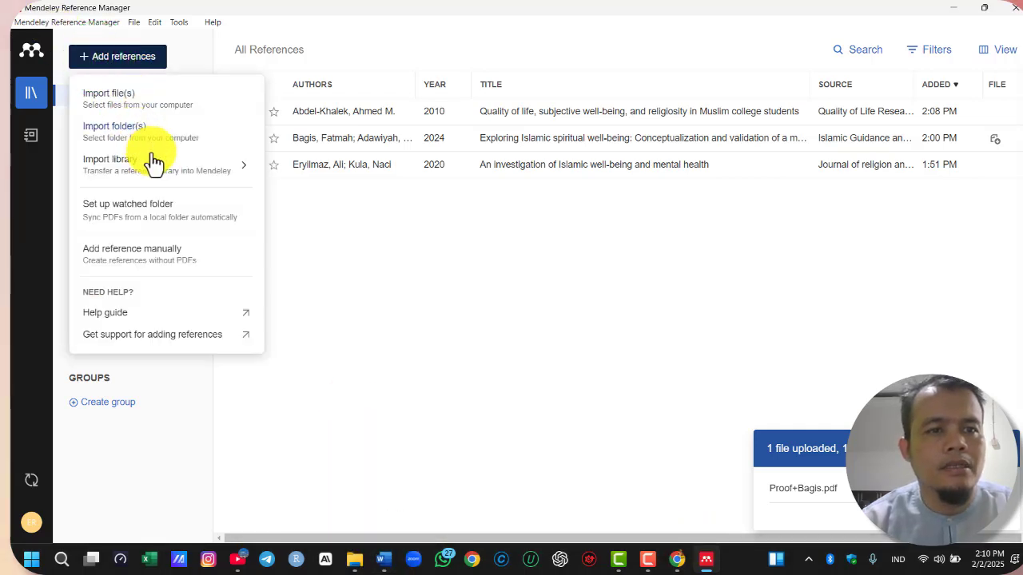
mouse_move(132, 166)
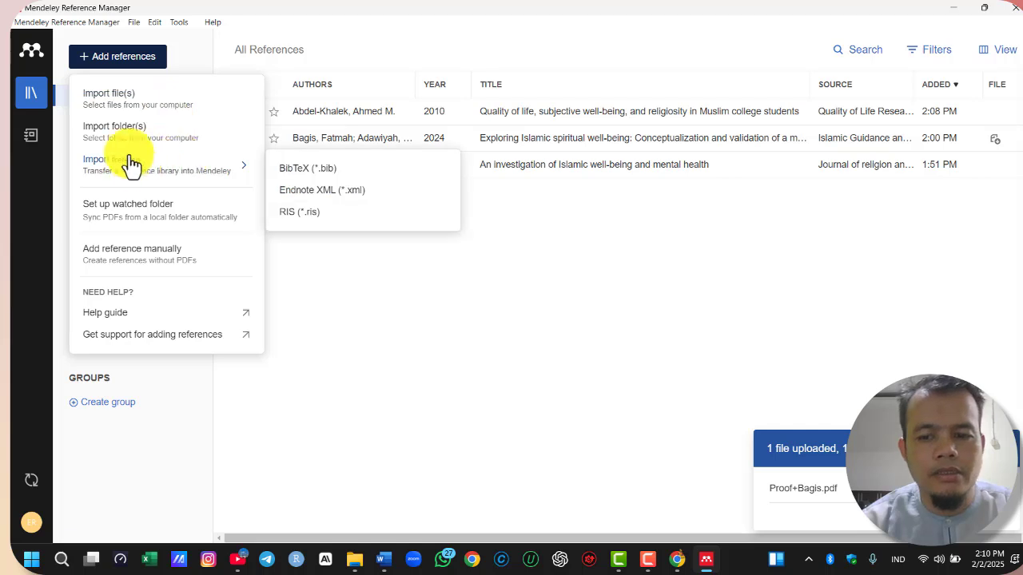
click(170, 264)
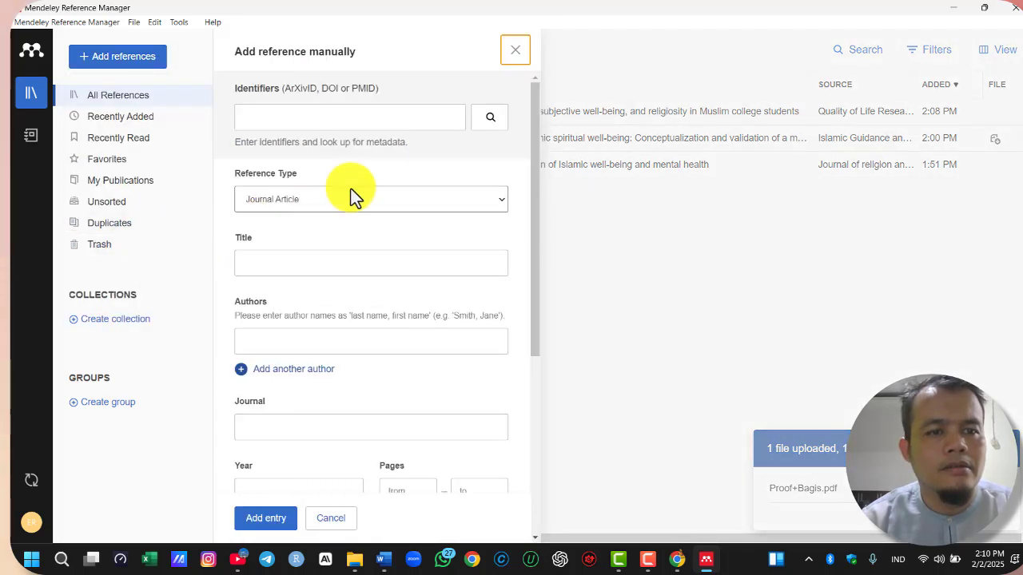
click(359, 120)
key(ctrl+v)
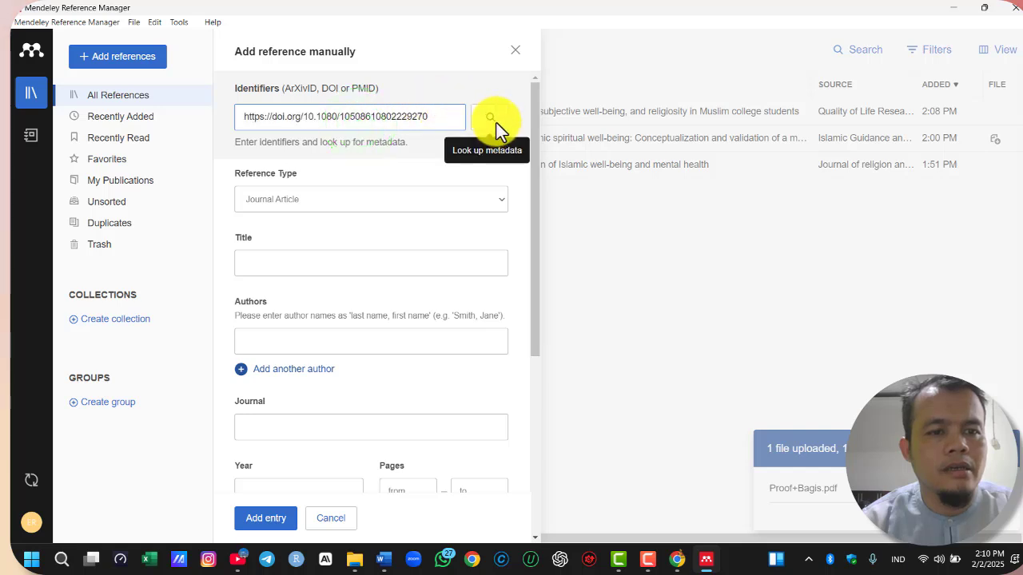
click(495, 121)
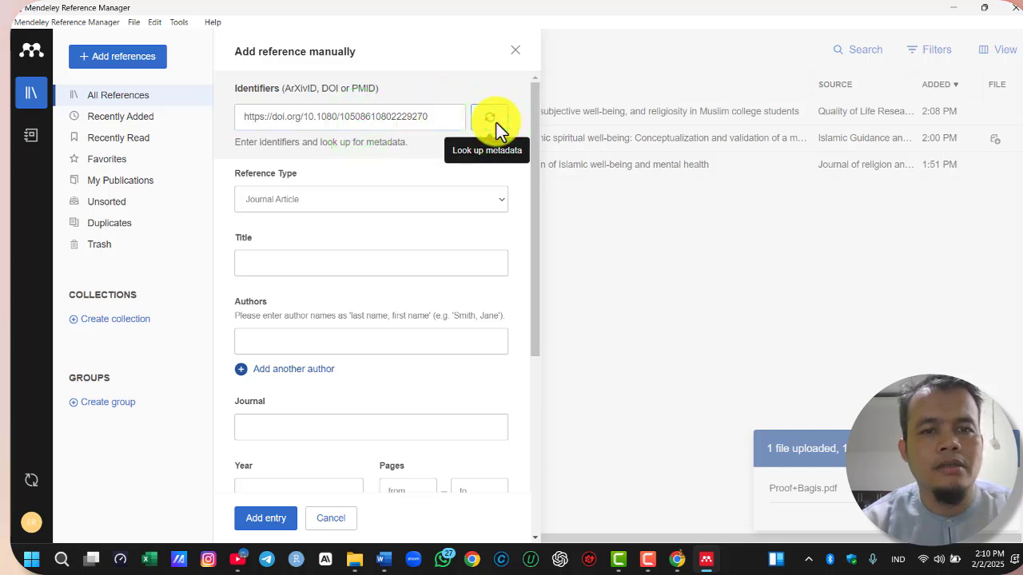
Add the looked-up journal article to the library and sync the library
click(264, 518)
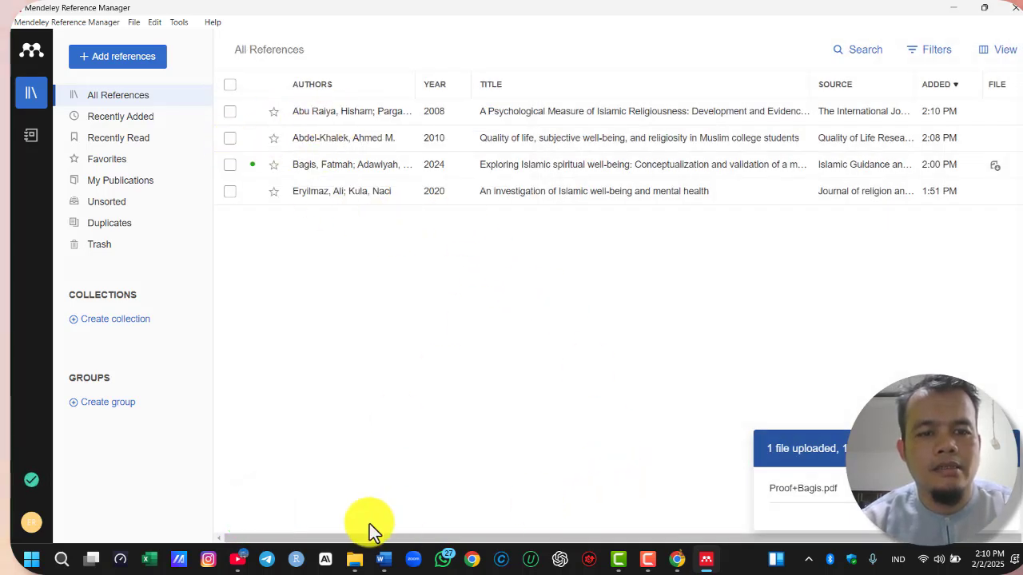
click(20, 482)
click(30, 480)
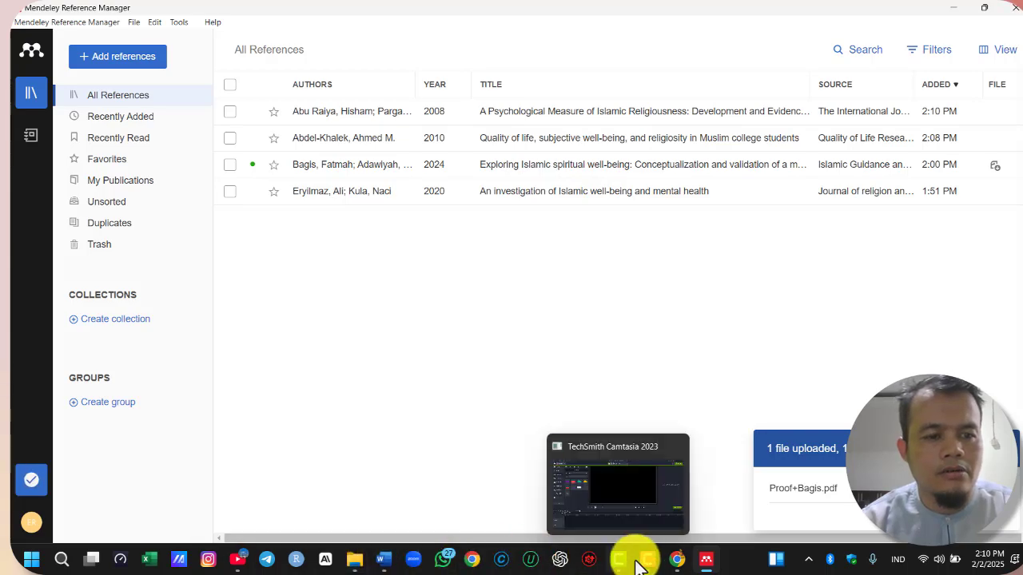
In Chrome, copy the abstract passage from "The PMIR yielded seven distinct" through "physical criterion variables."
click(677, 559)
scroll(556, 341, down, 12)
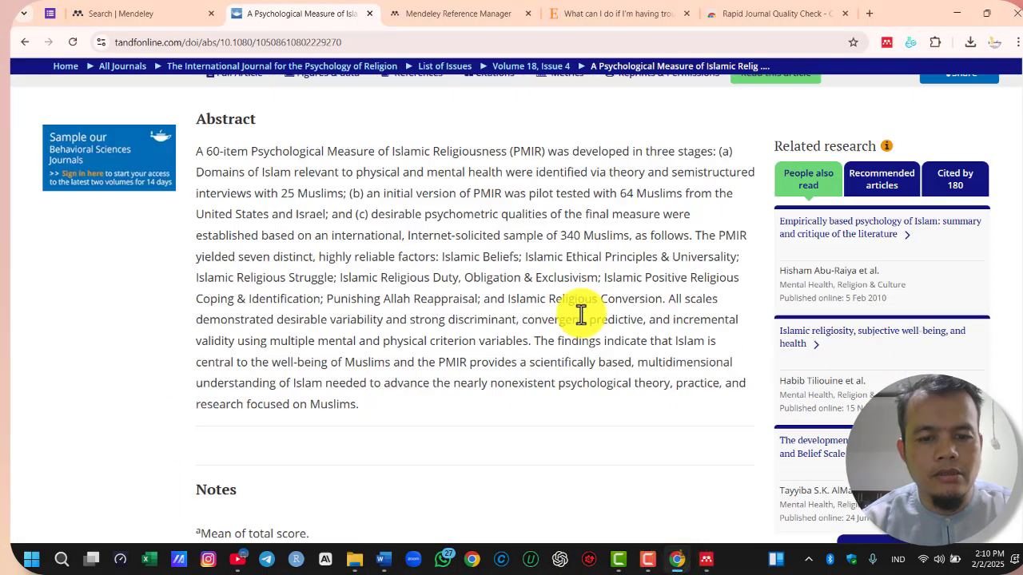
scroll(685, 304, up, 10)
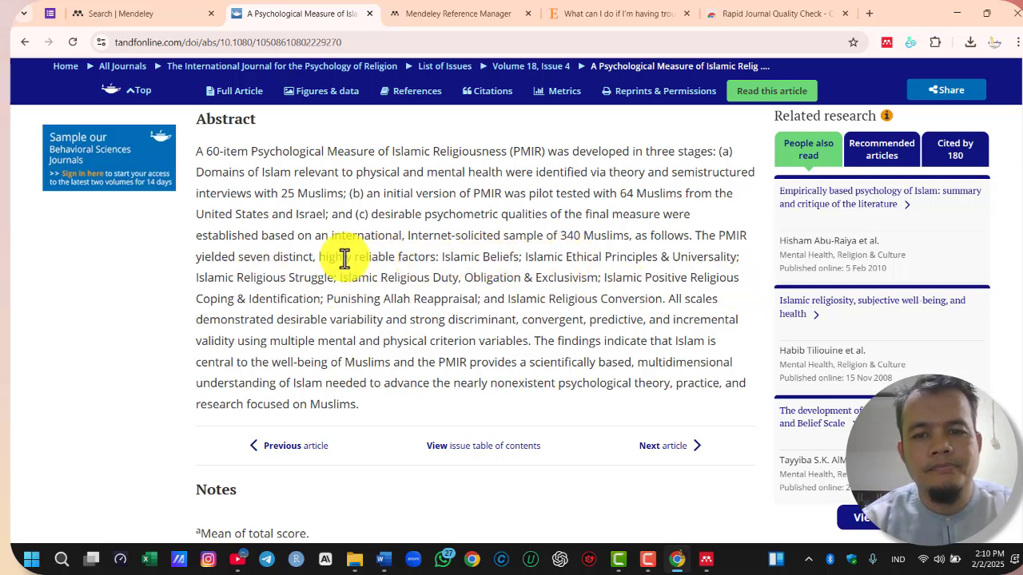
click(692, 233)
drag(692, 233, 535, 342)
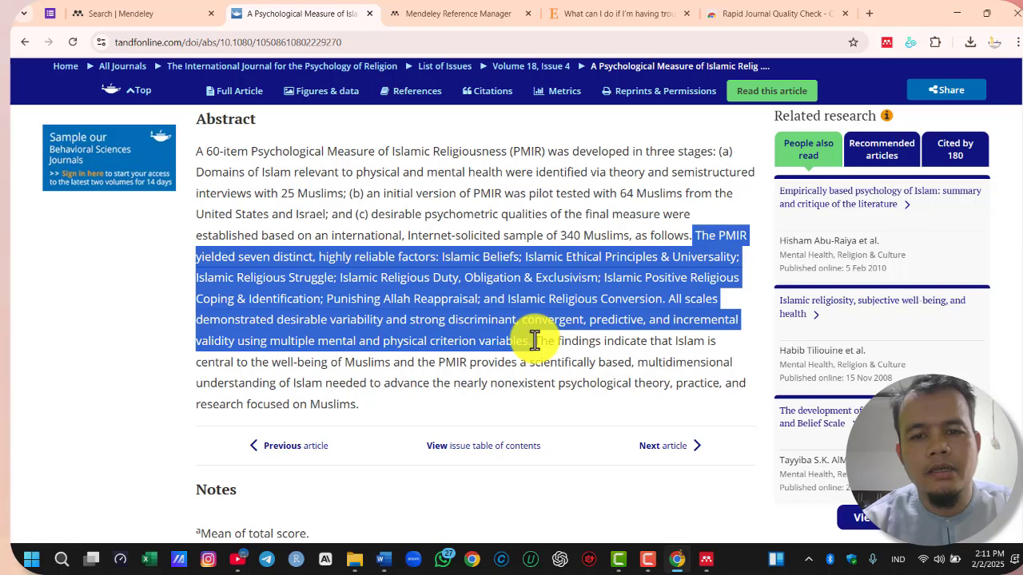
right_click(572, 278)
click(583, 301)
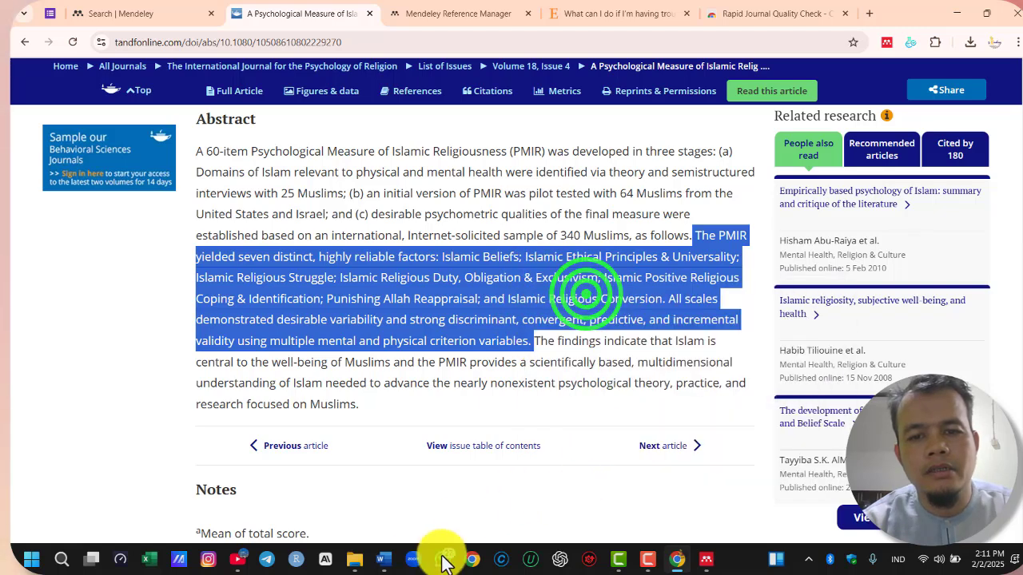
In Word, add blank lines above the "Daftar pustaka" heading and paste the copied PMIR passage there
click(385, 559)
scroll(678, 318, down, 4)
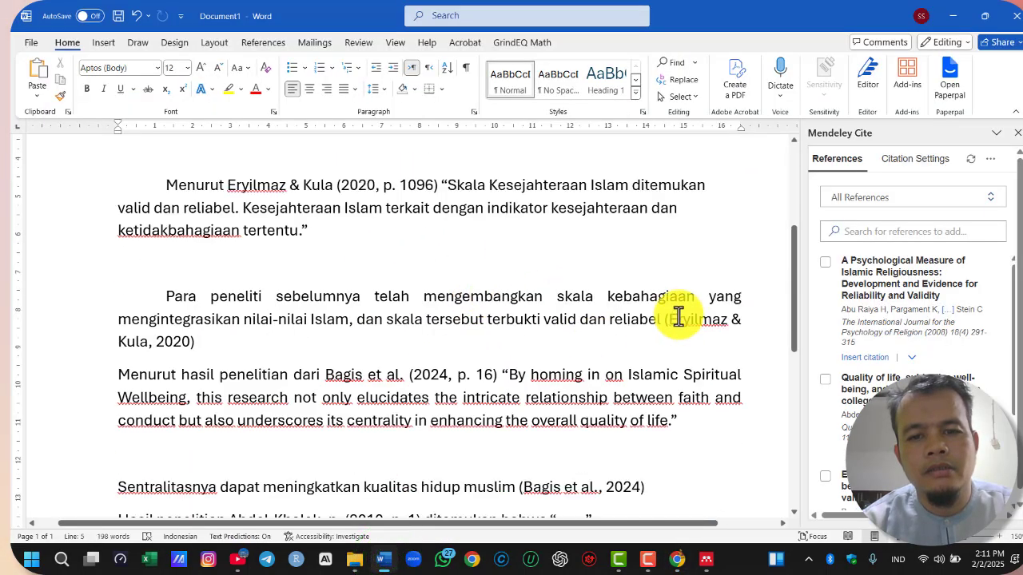
scroll(675, 307, down, 7)
scroll(671, 304, up, 3)
click(520, 279)
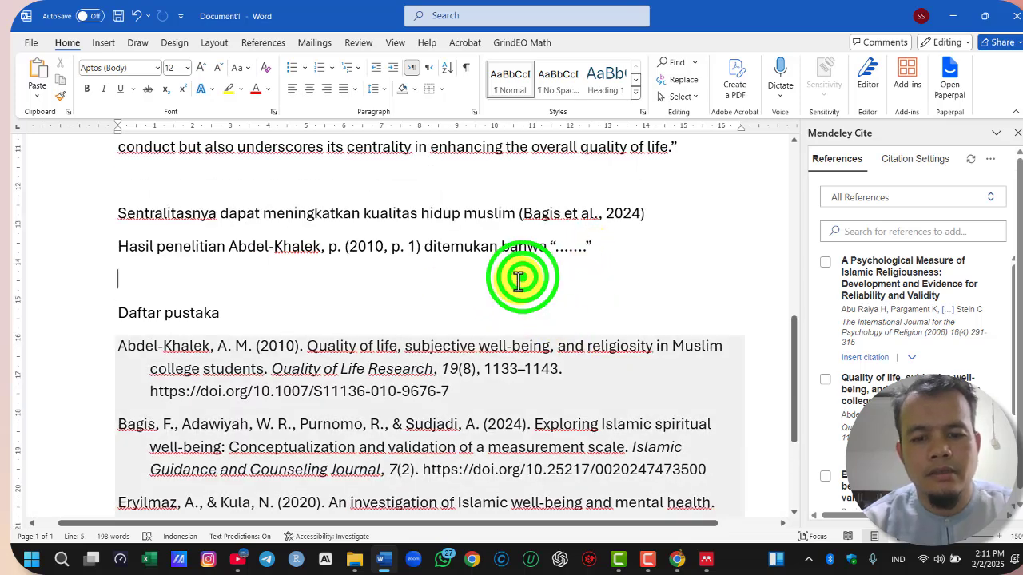
key(Return)
click(221, 312)
key(Return)
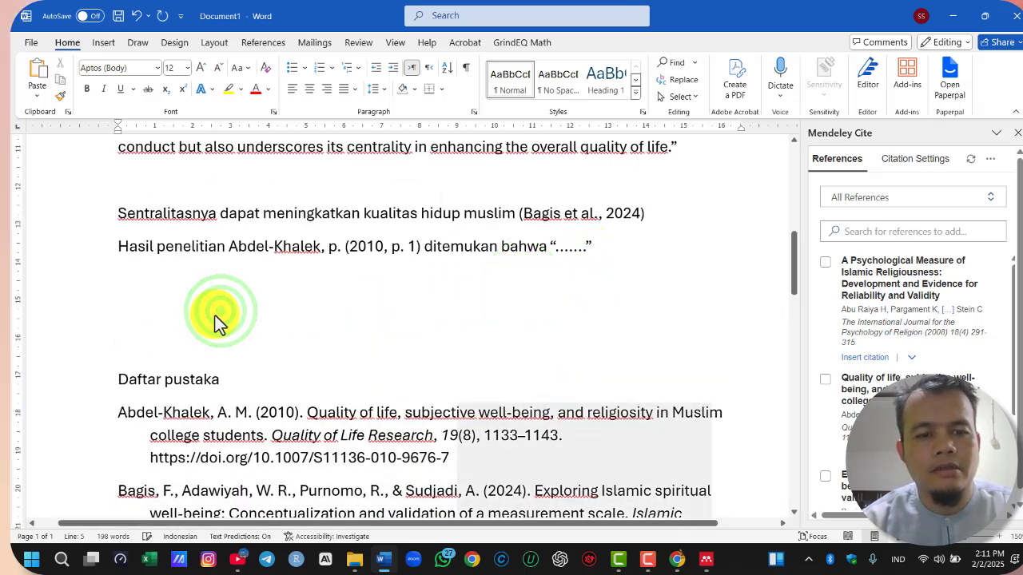
key(ctrl+v)
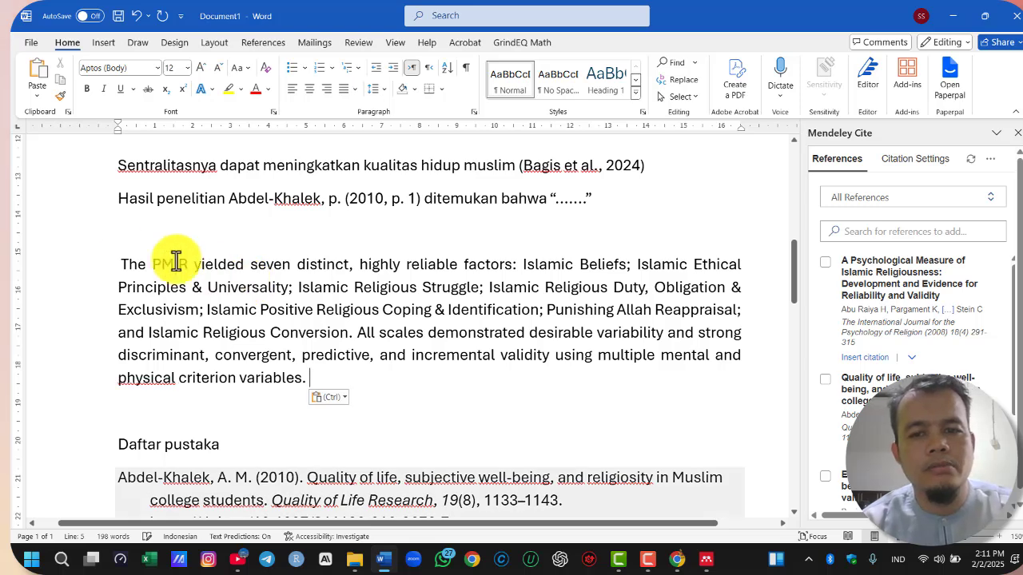
drag(120, 257, 319, 377)
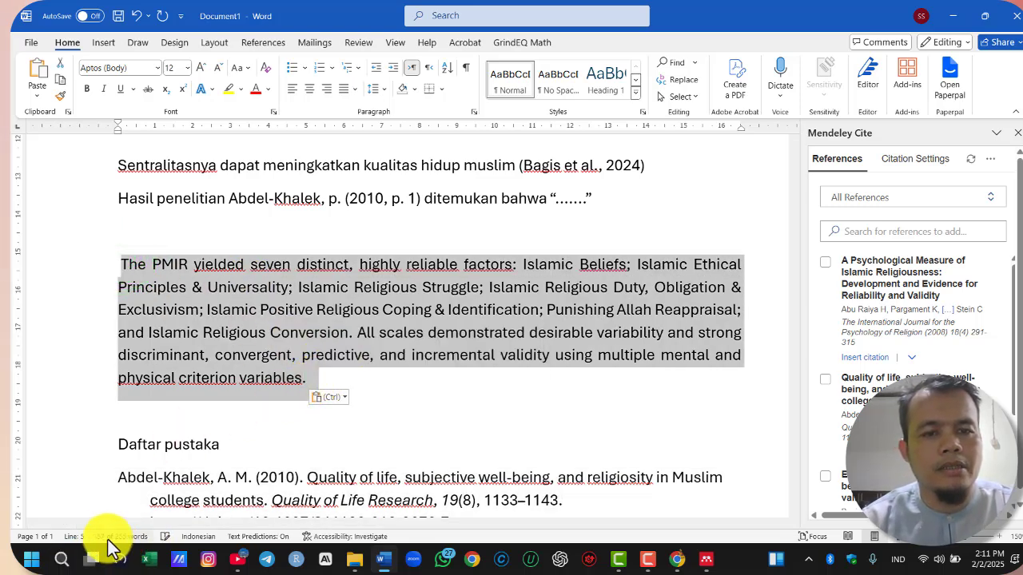
click(168, 276)
Enter "Menurut" above the pasted passage and select the reference "A Psychological Measure of Islamic Religiousness" in Mendeley Cite
click(128, 235)
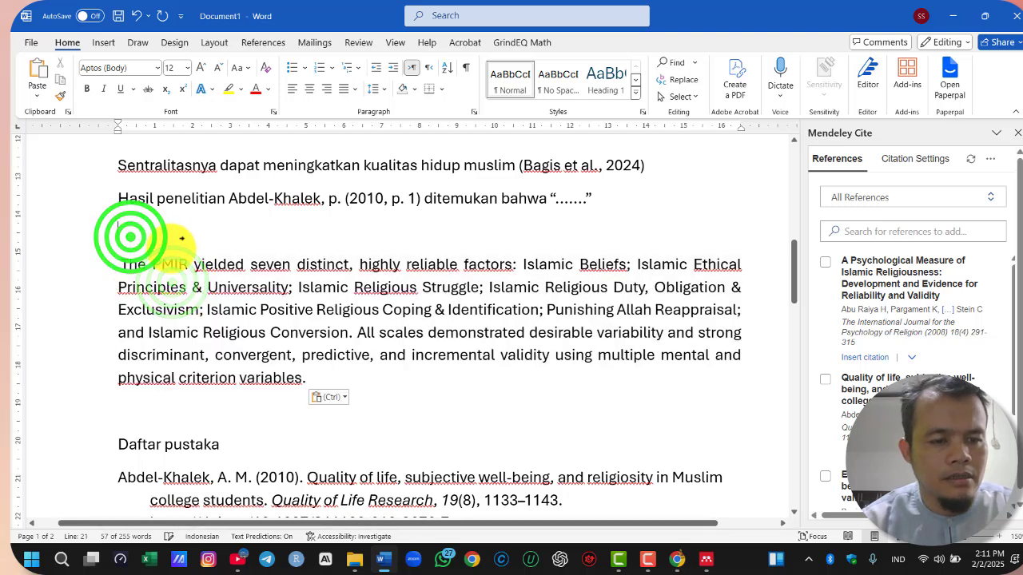
text(Menurut)
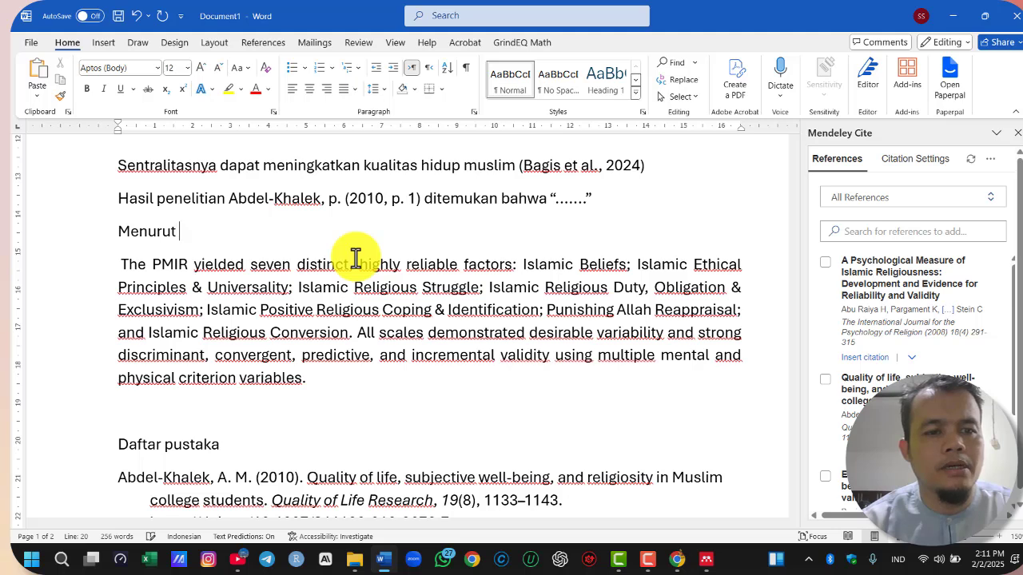
click(824, 264)
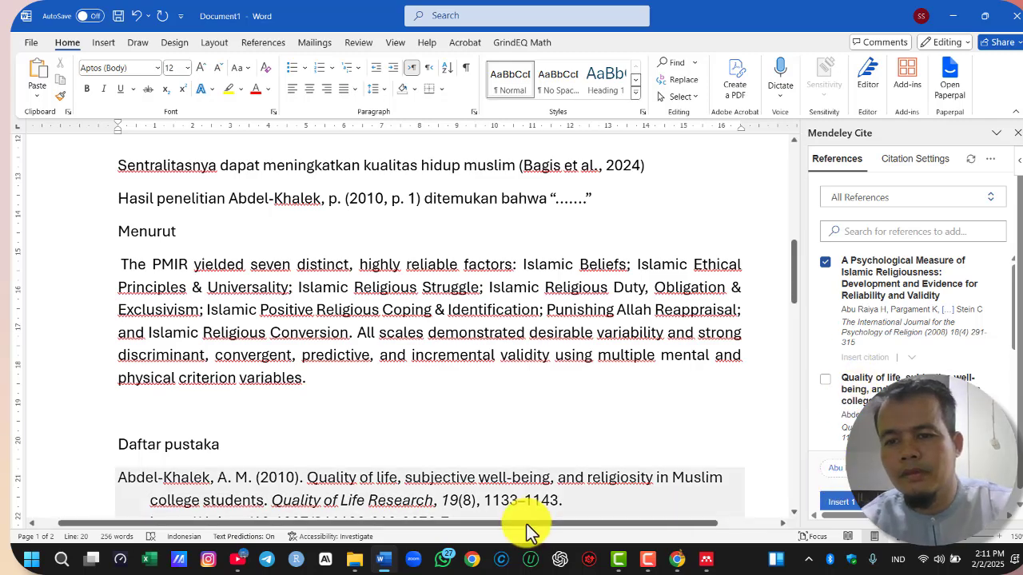
In Chrome, copy the article's starting page number, 291, from the details under its title
click(678, 559)
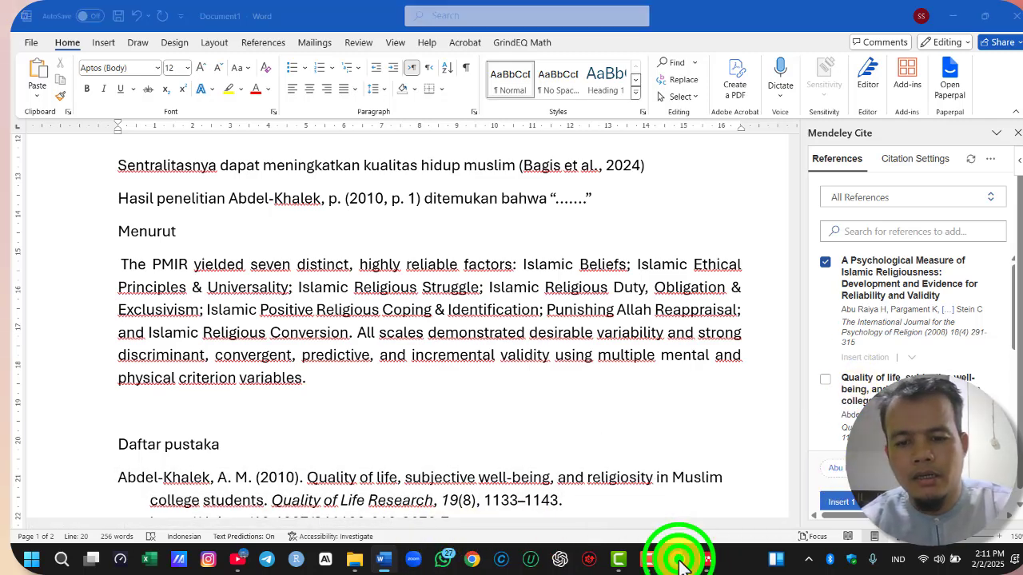
scroll(522, 331, up, 3)
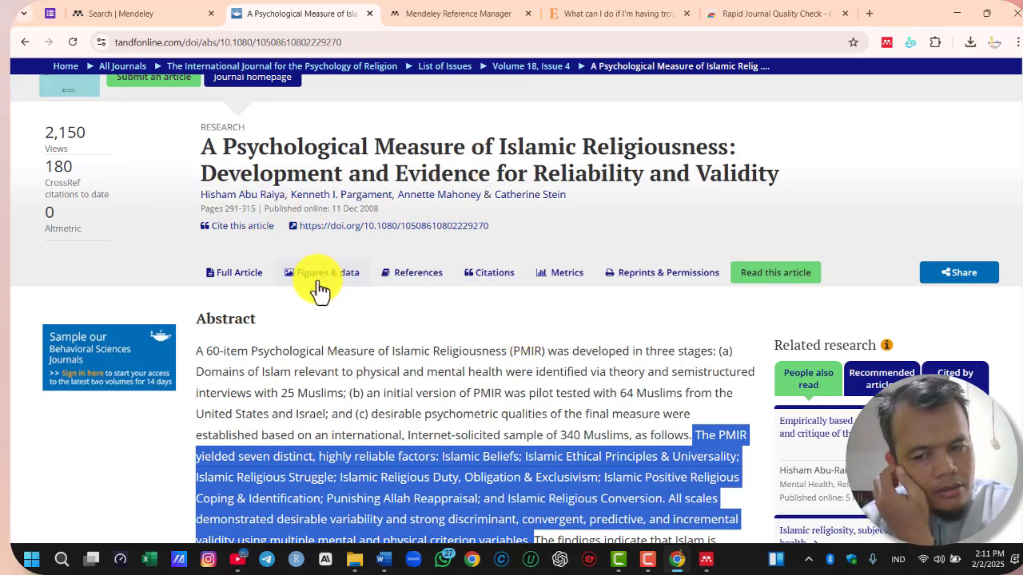
click(228, 208)
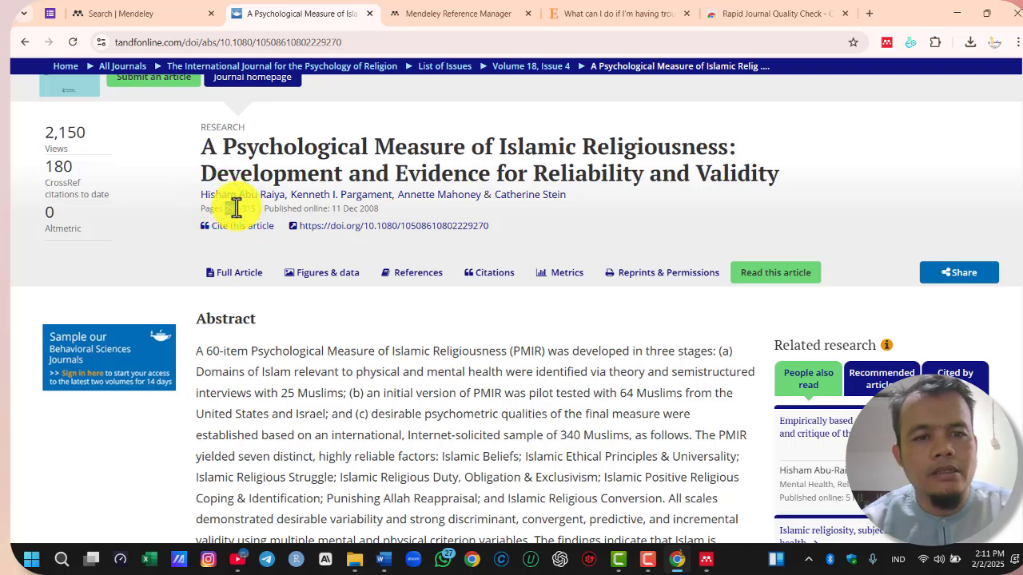
right_click(232, 209)
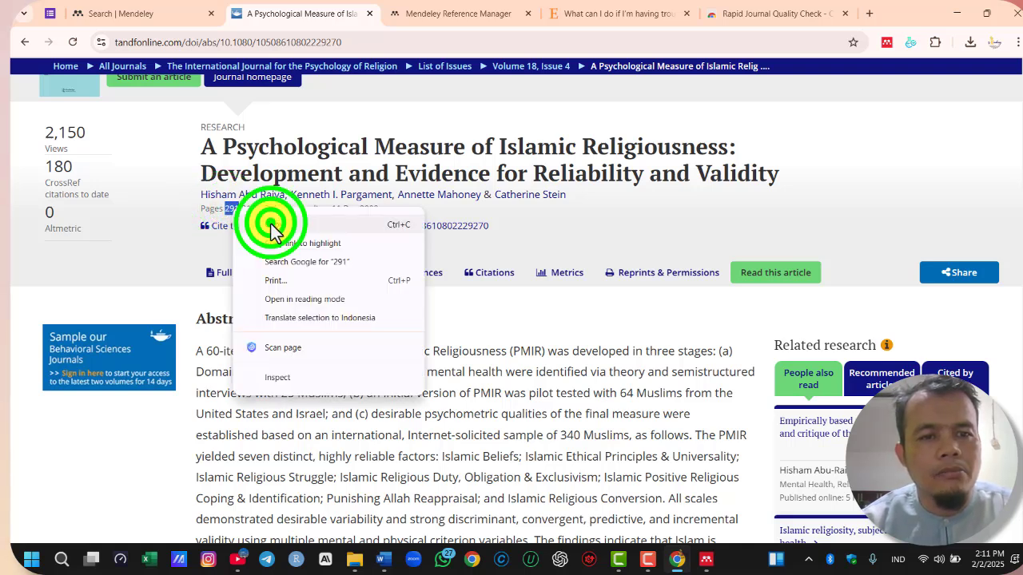
click(271, 224)
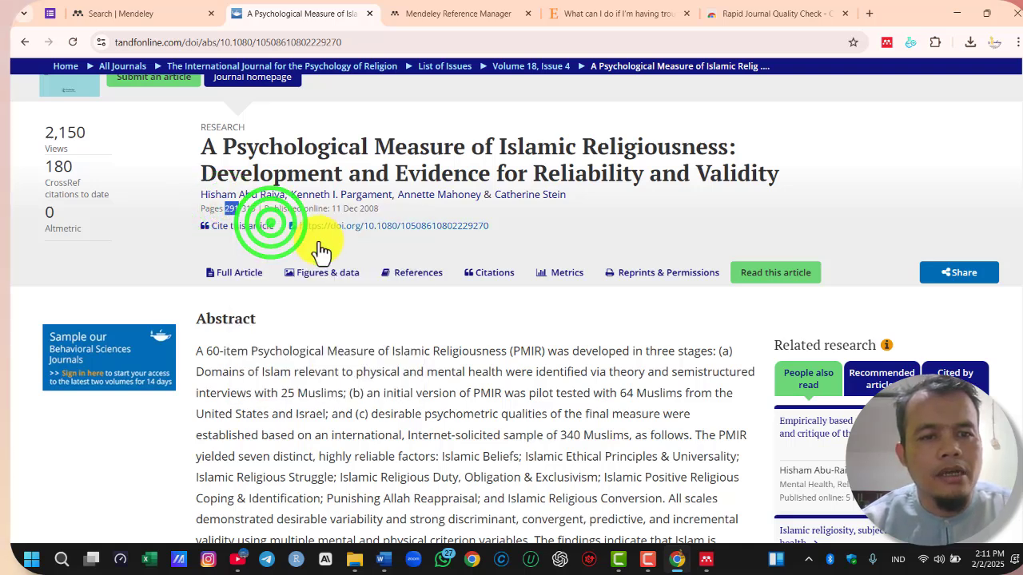
In Word, insert the selected reference after "Menurut", displayed as Author (Year) with page 291 as the source detail
click(706, 559)
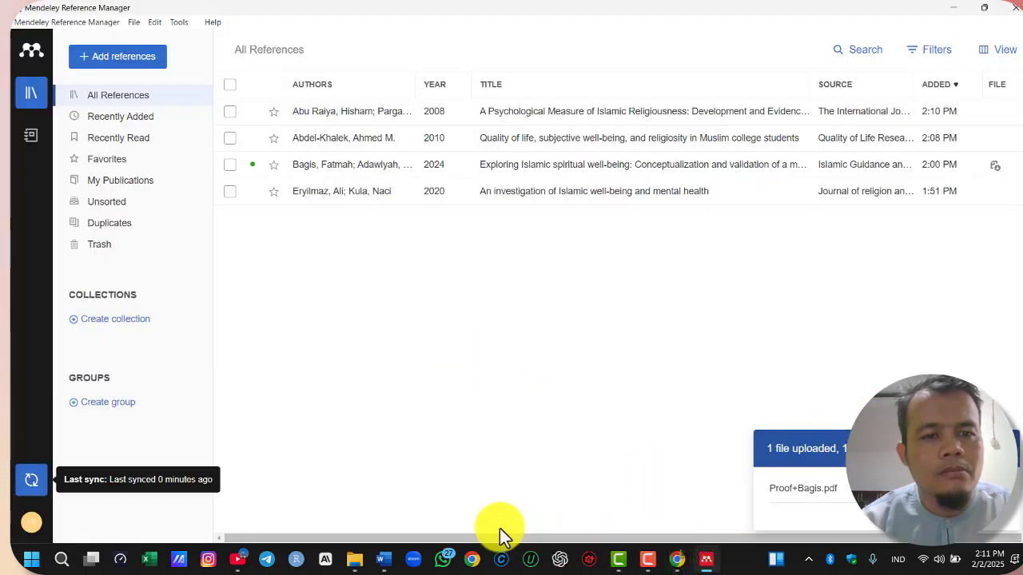
mouse_move(388, 563)
click(361, 489)
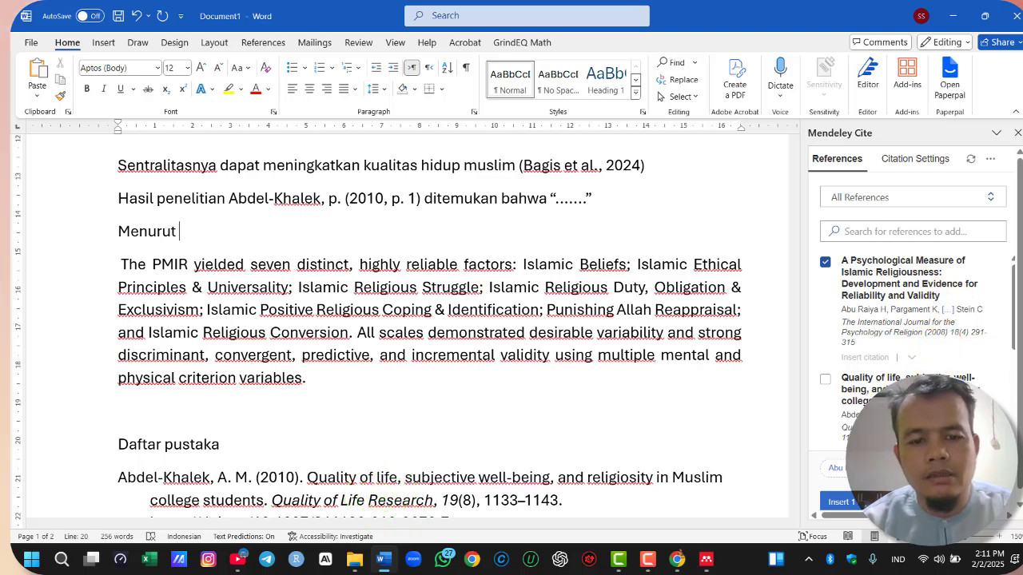
click(841, 501)
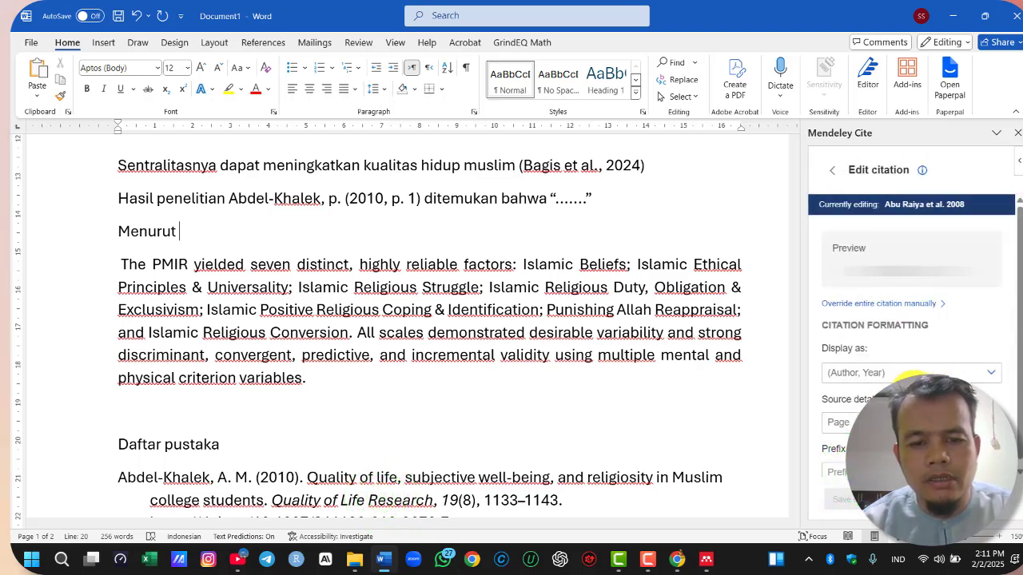
click(988, 370)
click(863, 395)
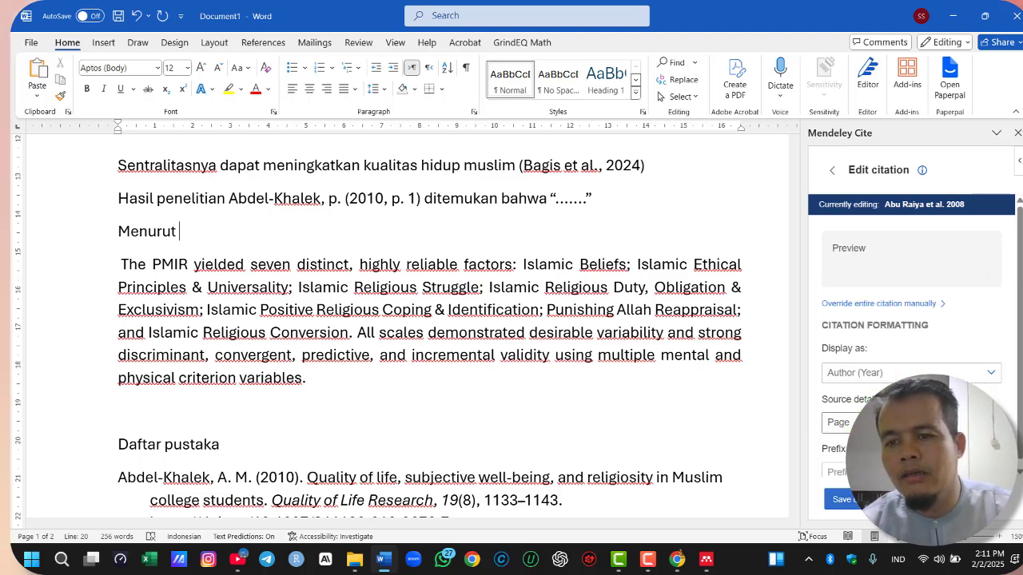
click(845, 500)
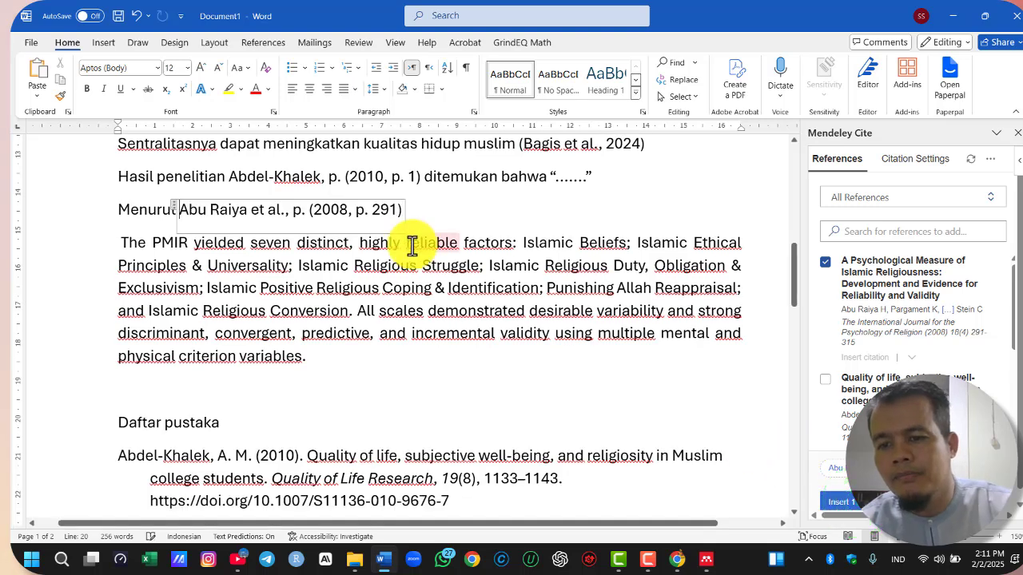
Remove the stray "p." and the comma before the year in the citation after "Menurut"
click(295, 212)
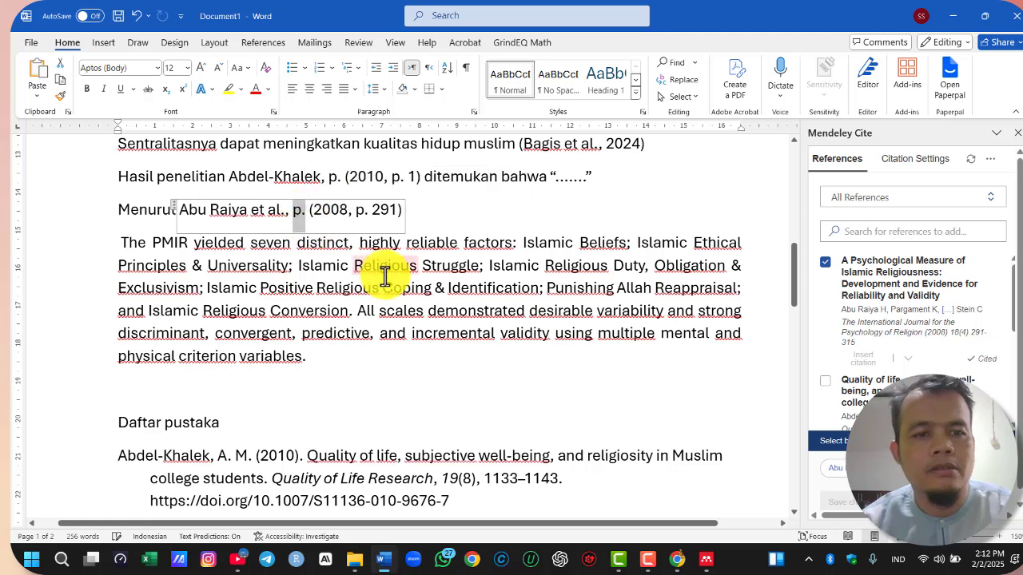
key(Delete)
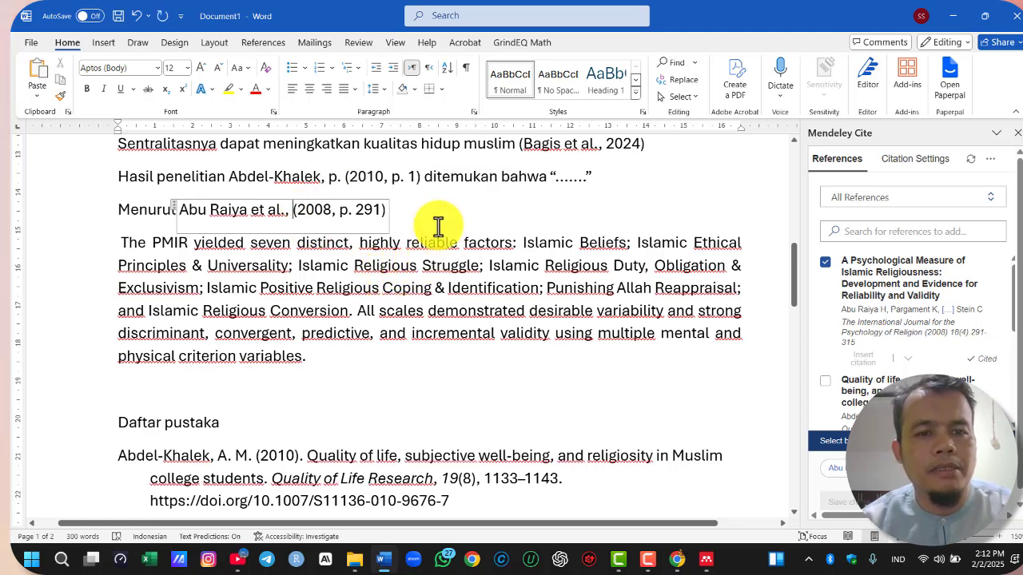
click(427, 216)
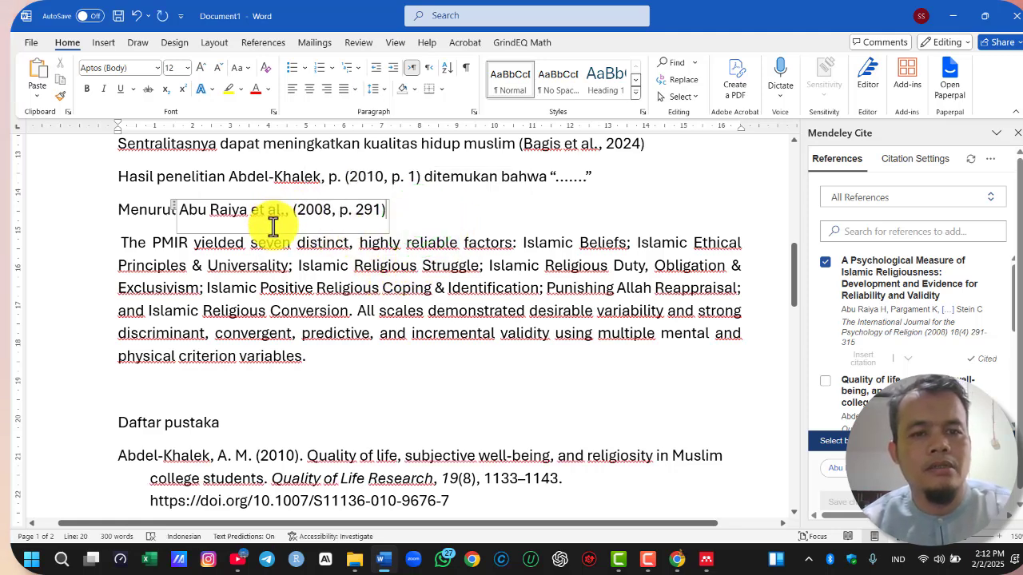
scroll(272, 227, up, 2)
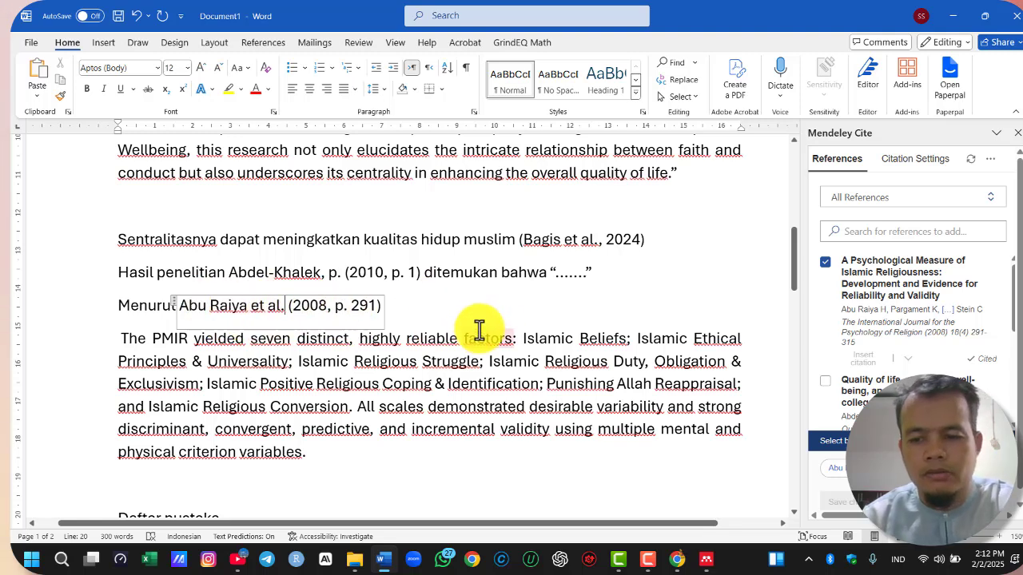
click(424, 304)
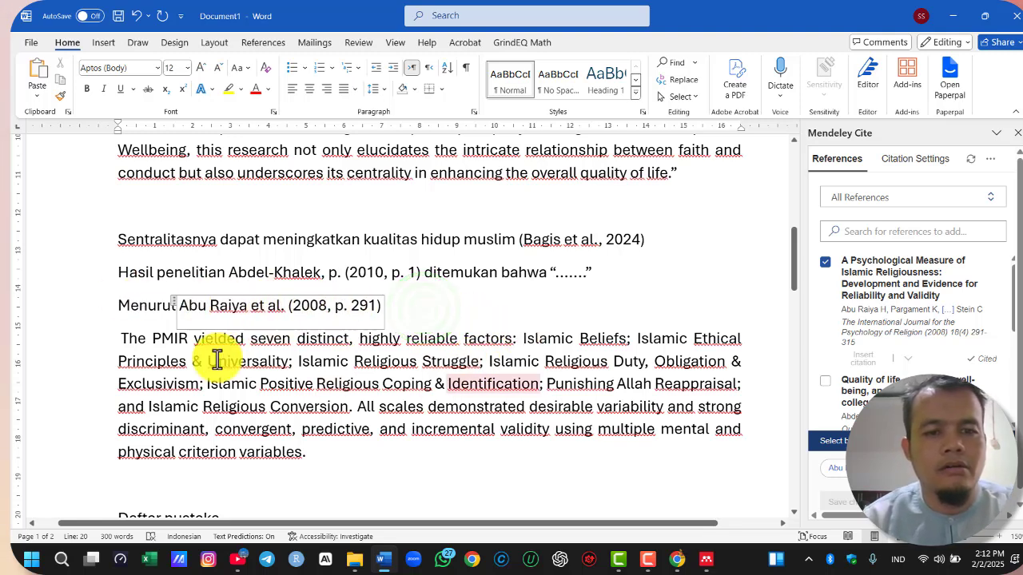
Add a colon after the citation following "Menurut" and enclose the passage beginning "The PMIR yielded" in quotation marks
click(449, 321)
click(505, 317)
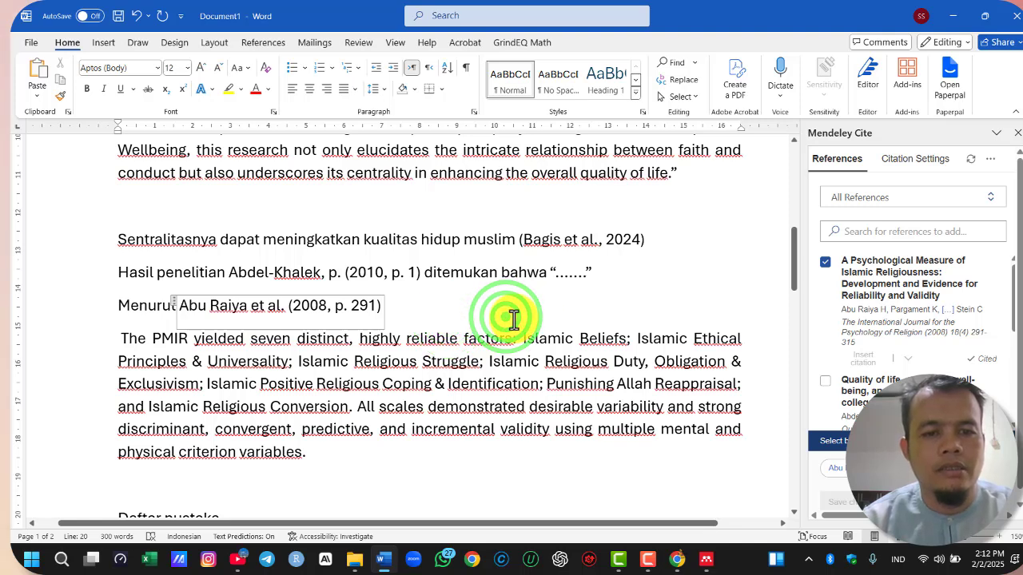
text(”)
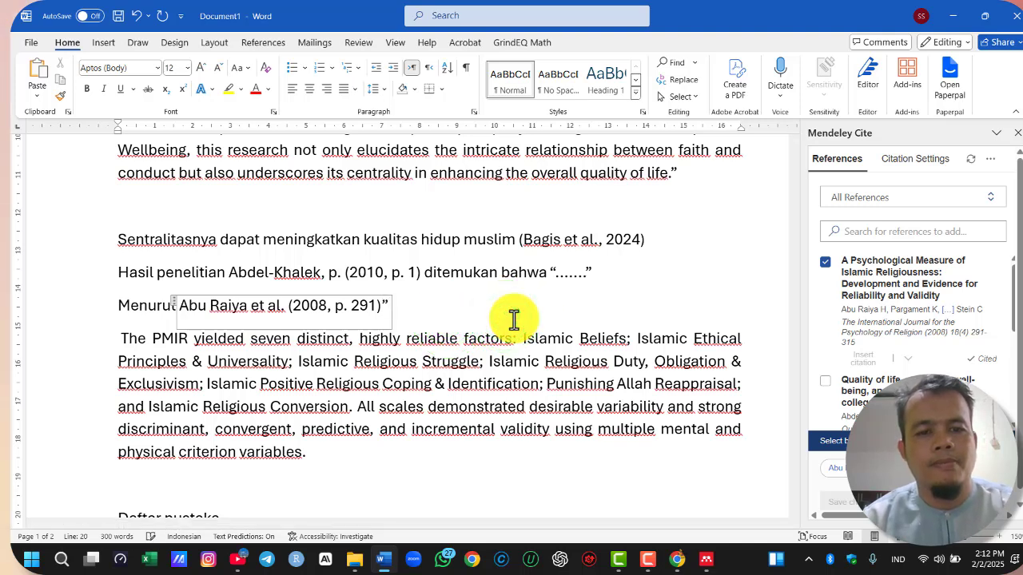
click(120, 341)
text(“)
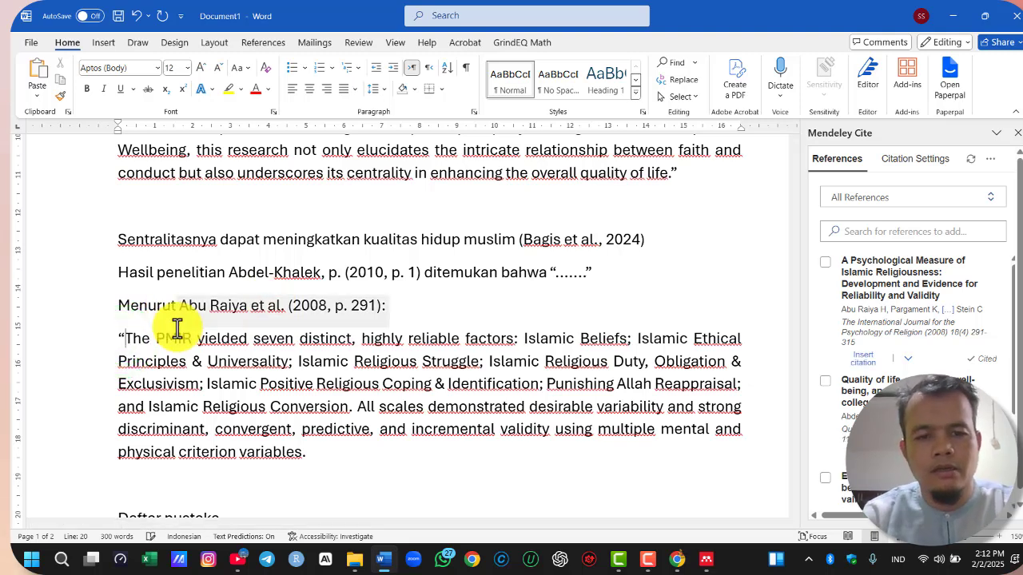
click(323, 455)
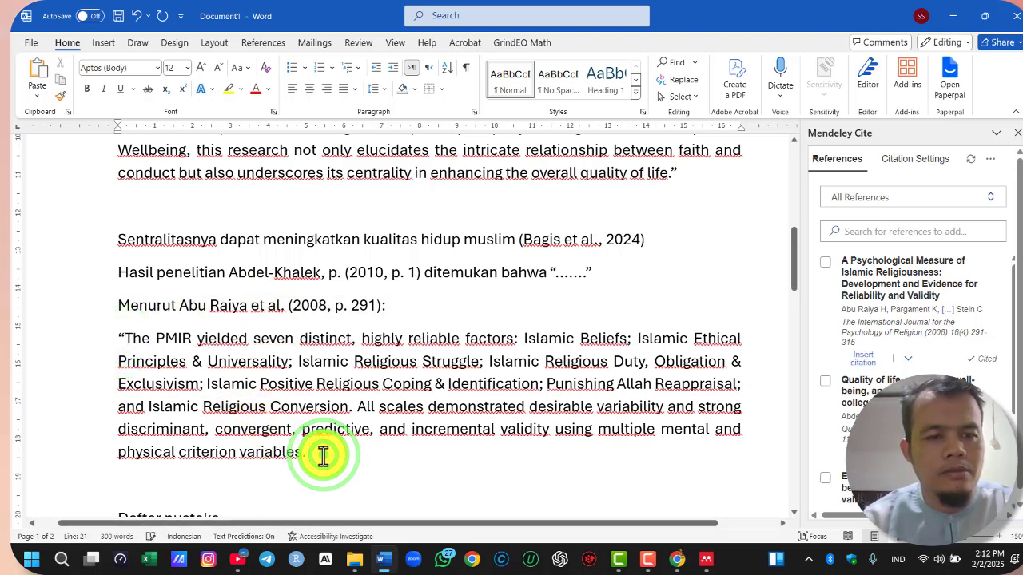
Set the quoted PMIR passage to single line spacing and indent the whole block by one tab stop
click(294, 382)
key(ctrl+1)
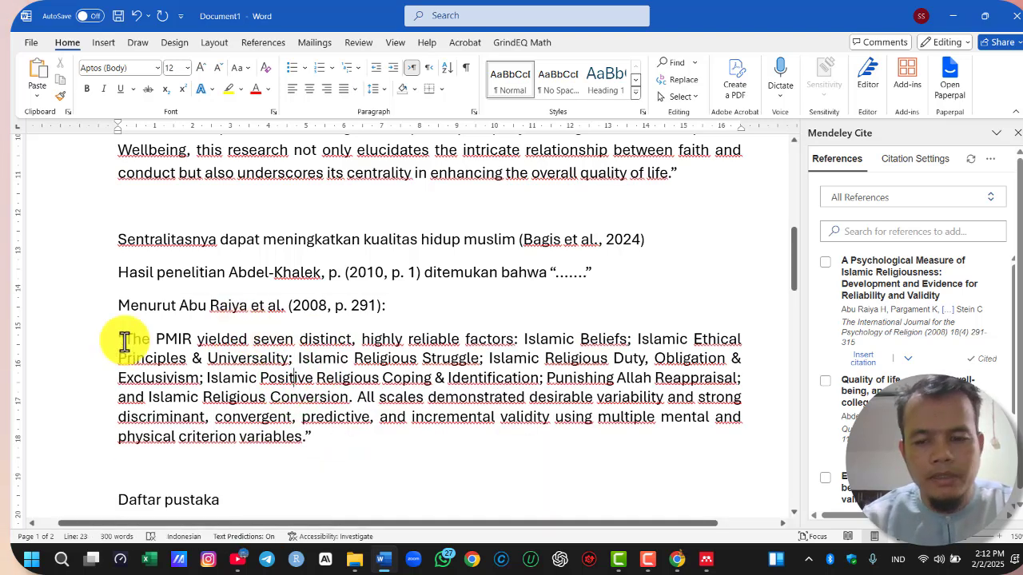
click(116, 337)
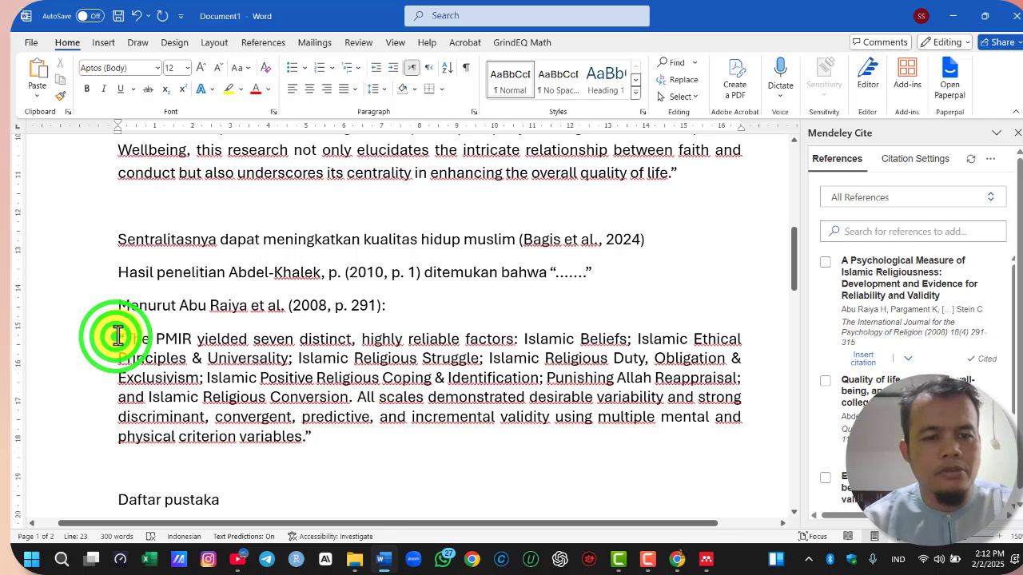
key(Tab)
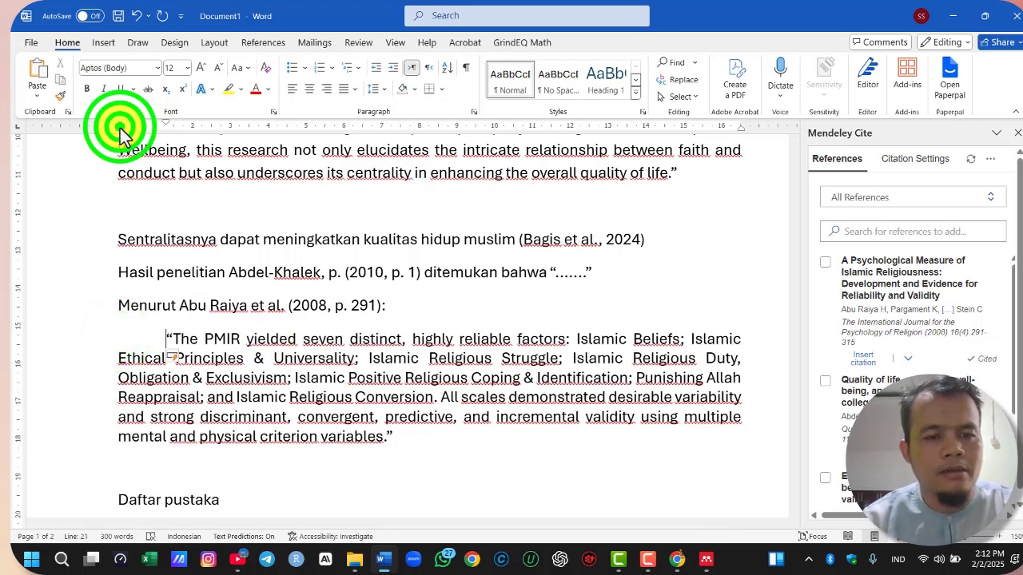
drag(120, 132, 168, 136)
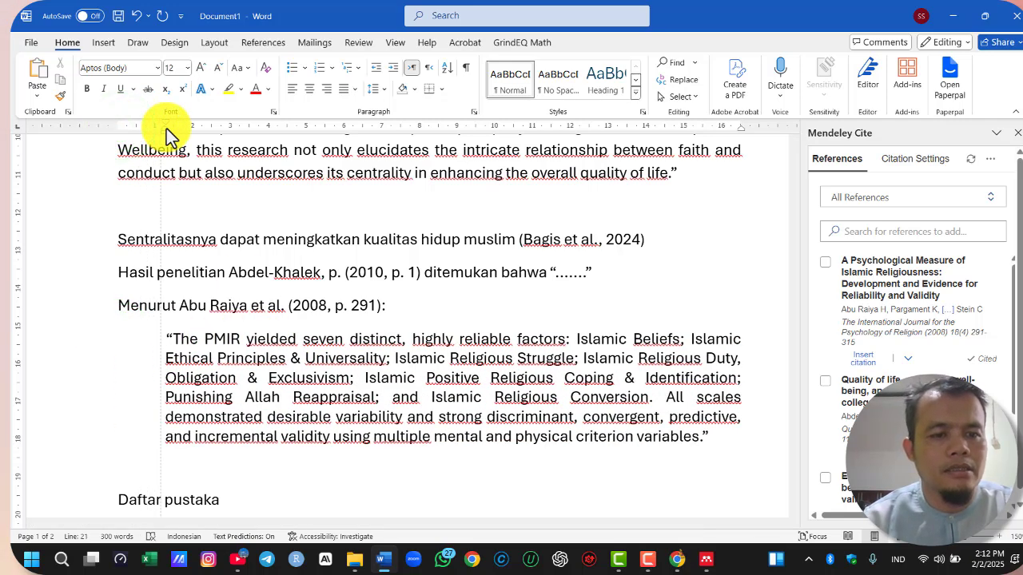
Check the quoted passage and the bibliography below it, and close the Mendeley Cite pane
scroll(650, 312, down, 2)
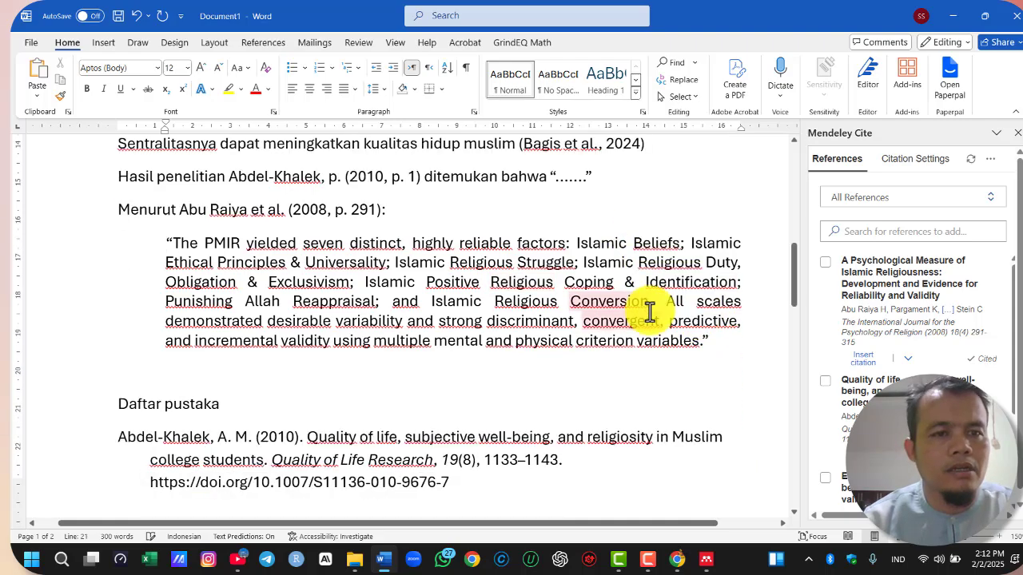
scroll(650, 312, down, 12)
scroll(497, 314, up, 7)
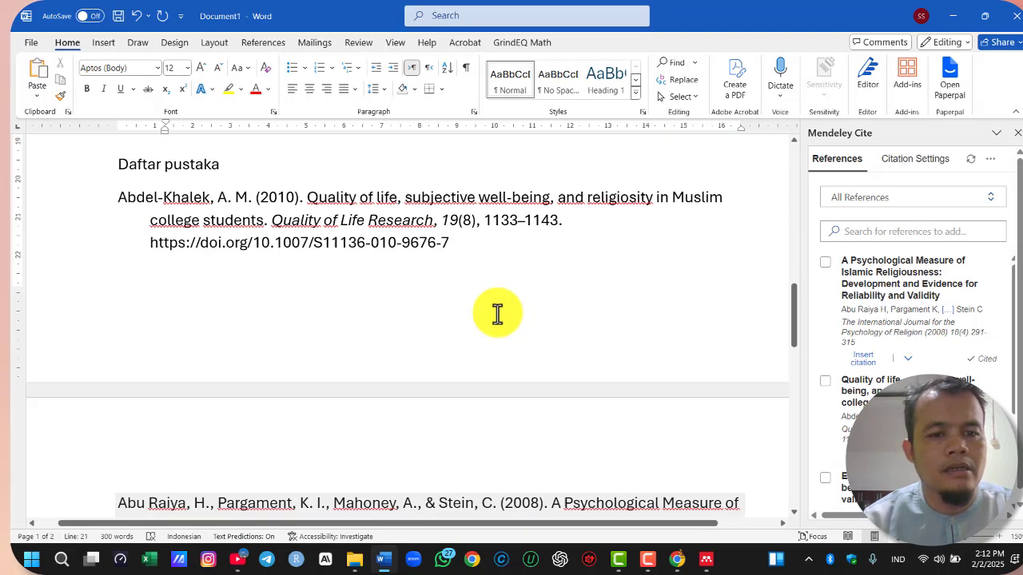
scroll(497, 314, up, 7)
scroll(263, 427, down, 3)
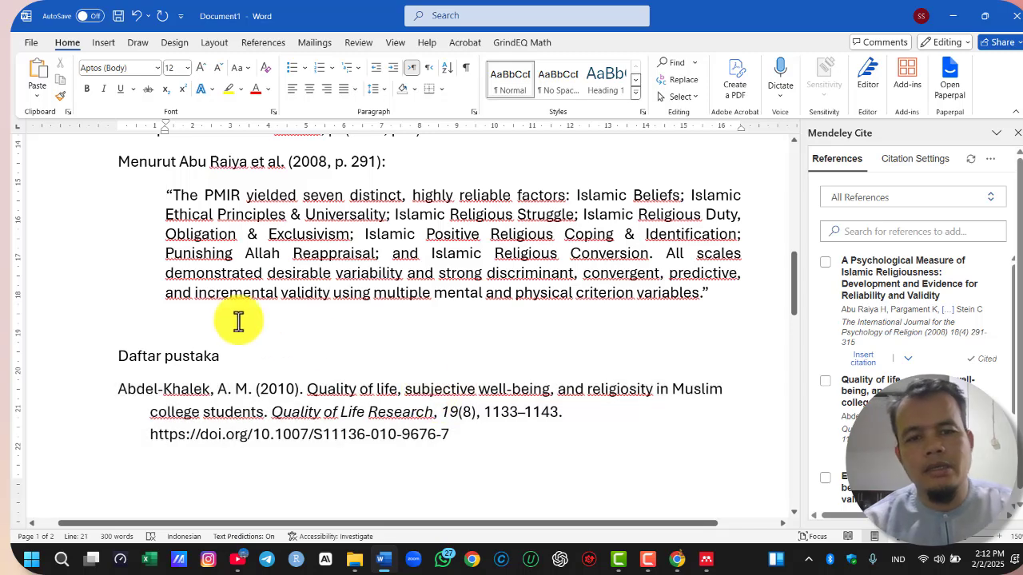
click(264, 322)
click(1018, 133)
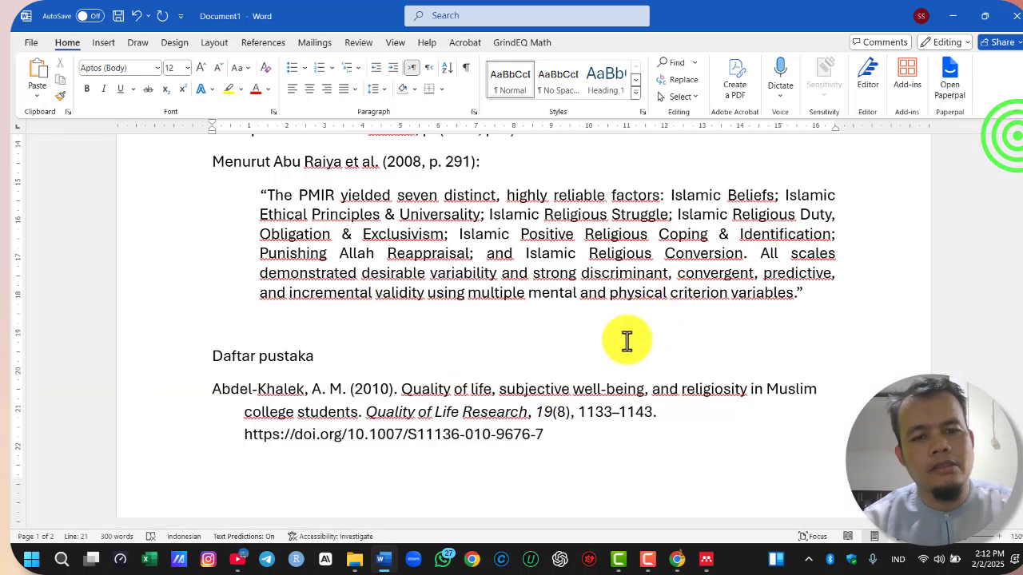
Review the document from the list of reference methods through the in-text citations to the "Daftar pustaka" section
scroll(549, 264, up, 15)
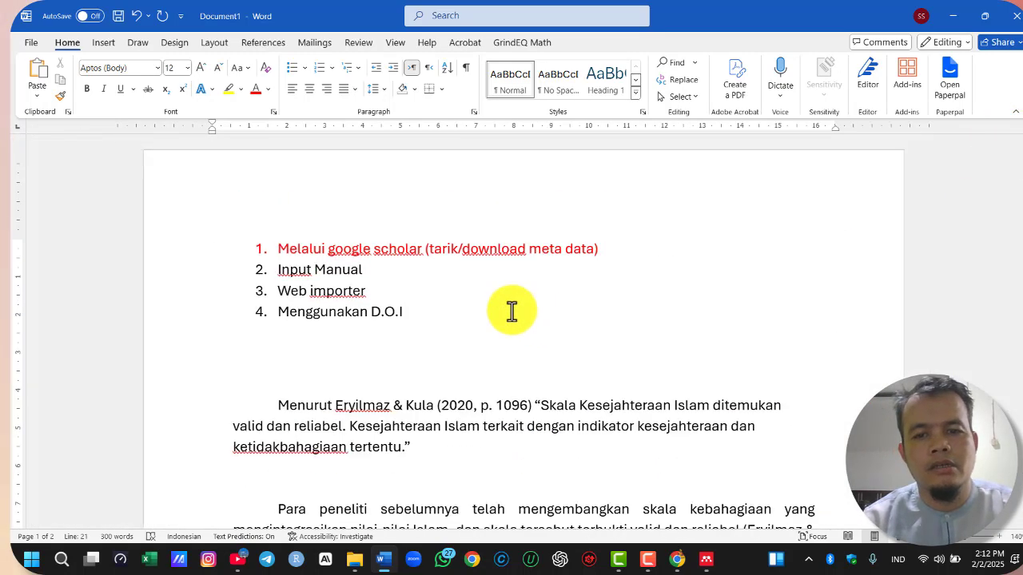
ctrl+scroll(388, 331, down, 1)
scroll(370, 292, down, 3)
click(402, 334)
scroll(426, 327, down, 3)
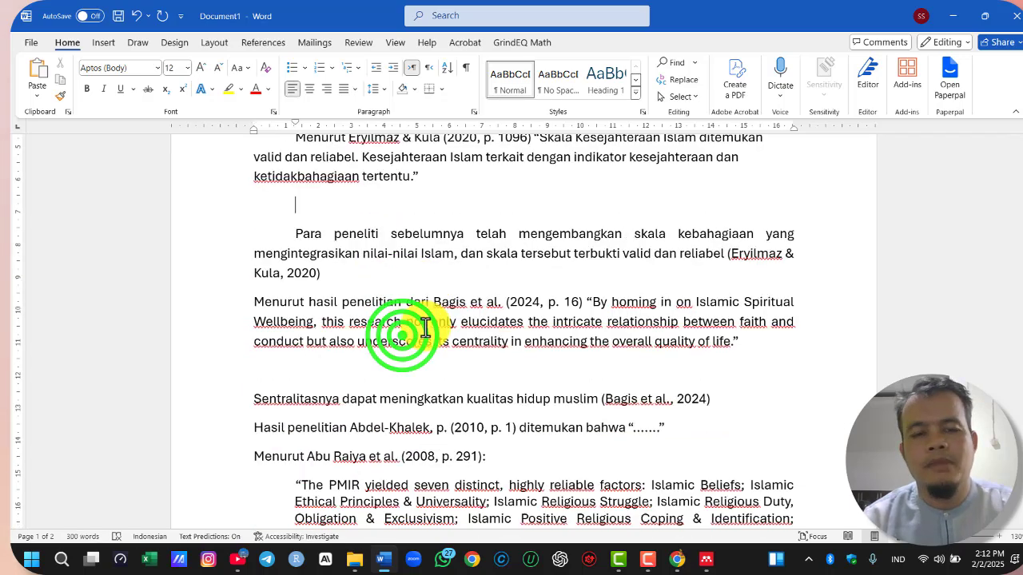
scroll(426, 328, down, 4)
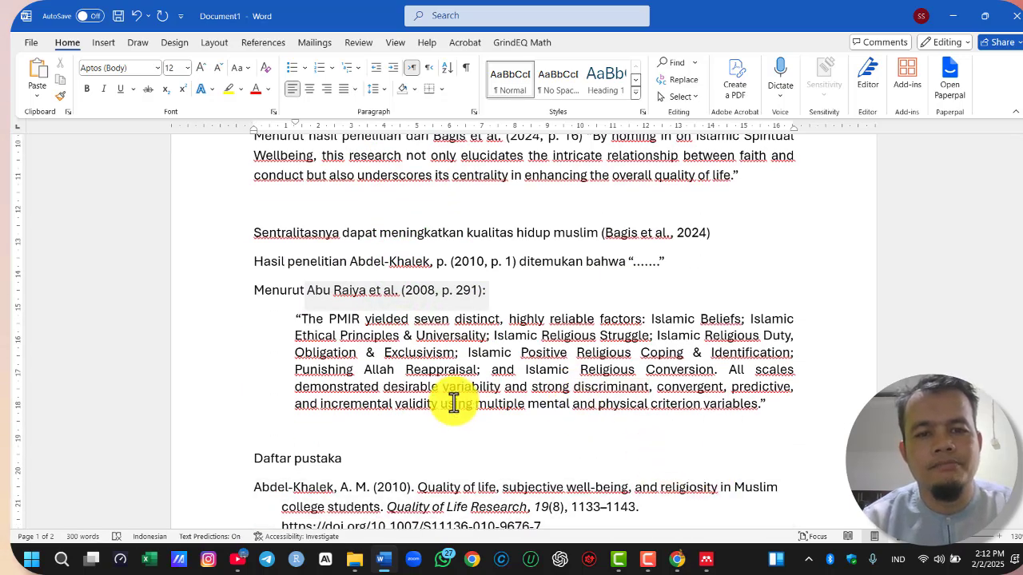
scroll(559, 379, down, 2)
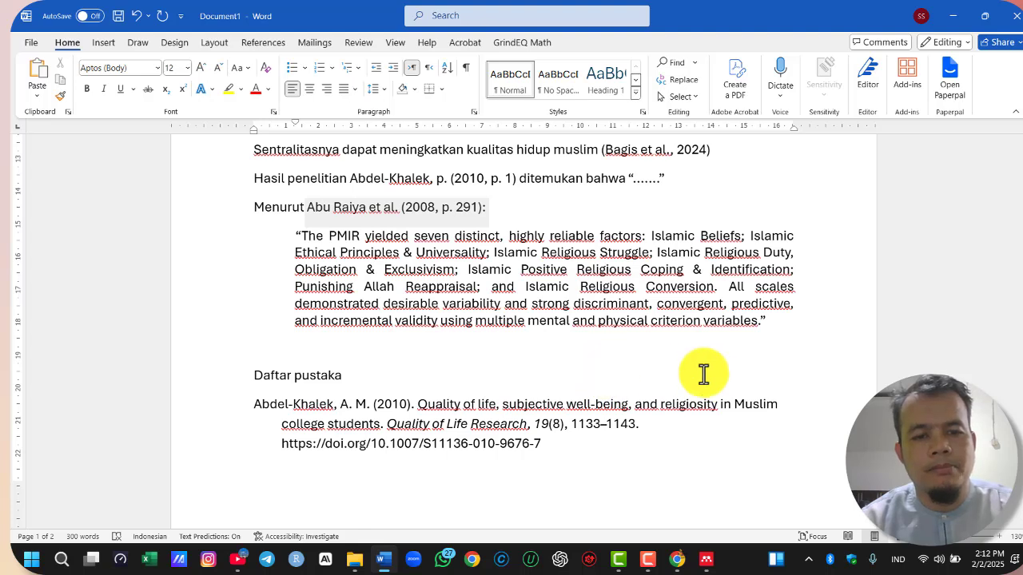
click(553, 385)
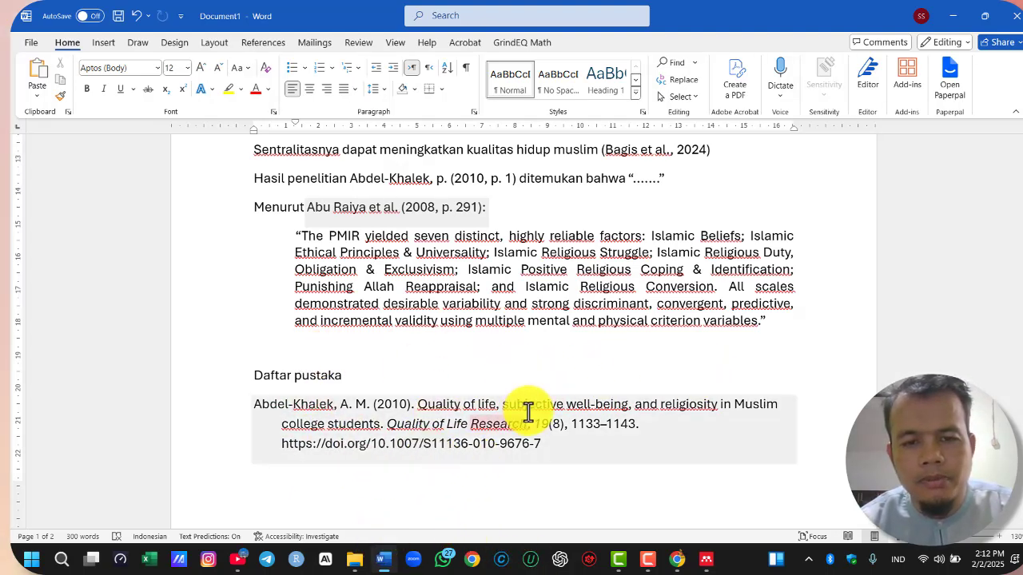
click(373, 479)
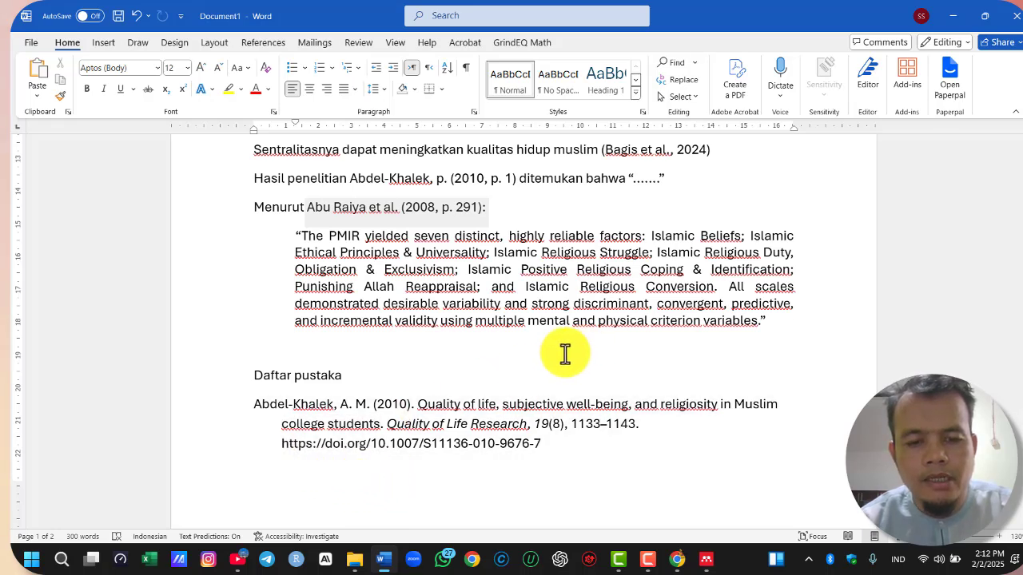
scroll(565, 354, down, 1)
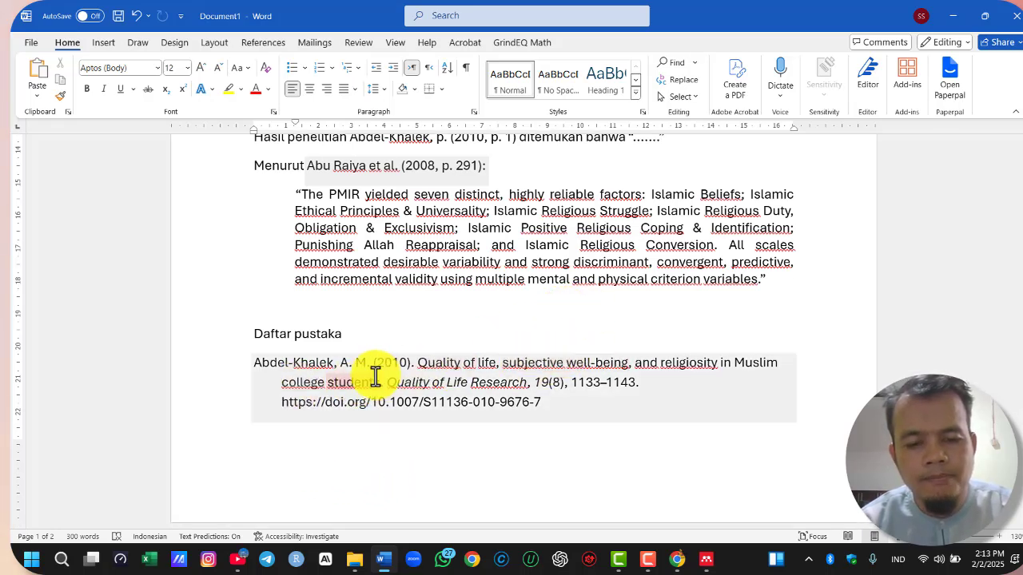
Add the sentence "Orang yang bahagia, biasanya lebih dermawan" on its own line above "Daftar pustaka"
click(322, 311)
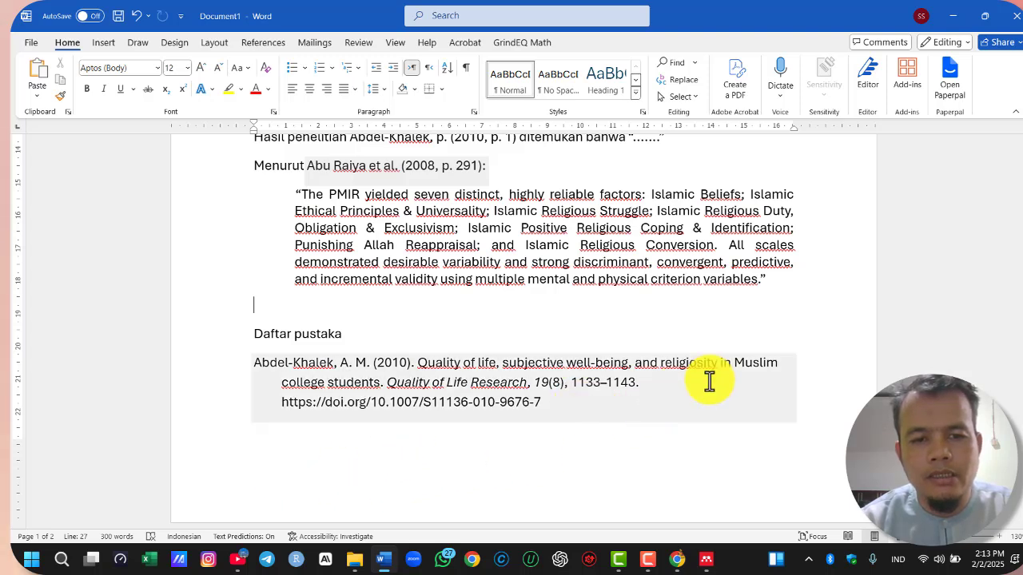
key(Return)
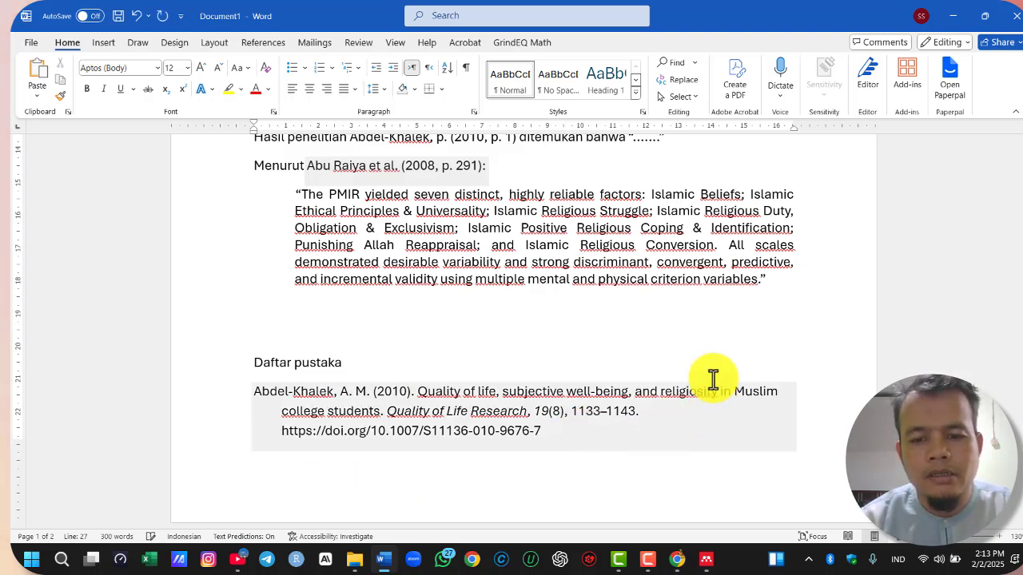
key(Return)
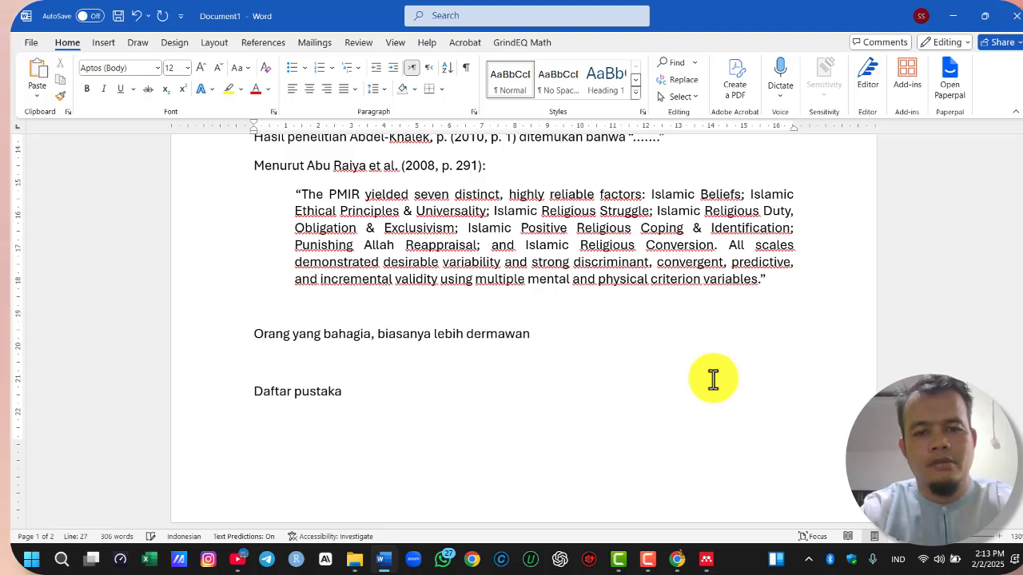
Translate the new sentence into English with DeepL, copy the result "Happy people are usually more generous", and close DeepL
click(176, 339)
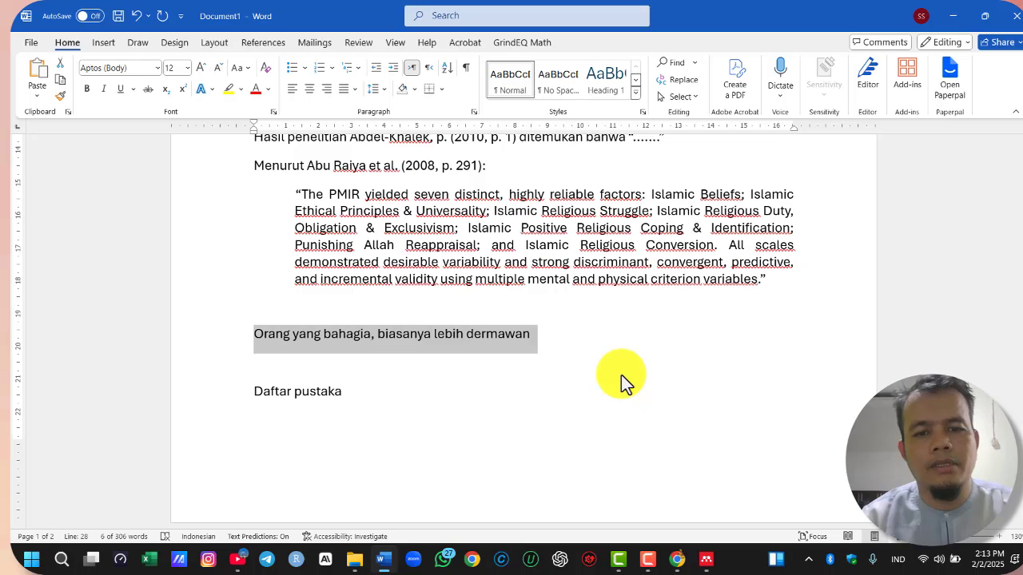
key(ctrl+c)
key(ctrl+c)
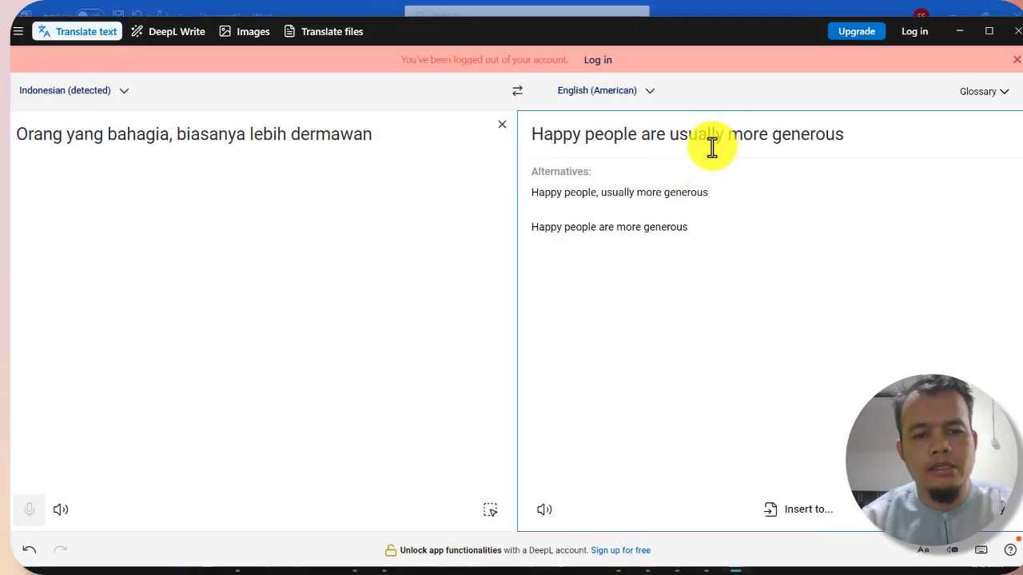
drag(869, 138, 530, 135)
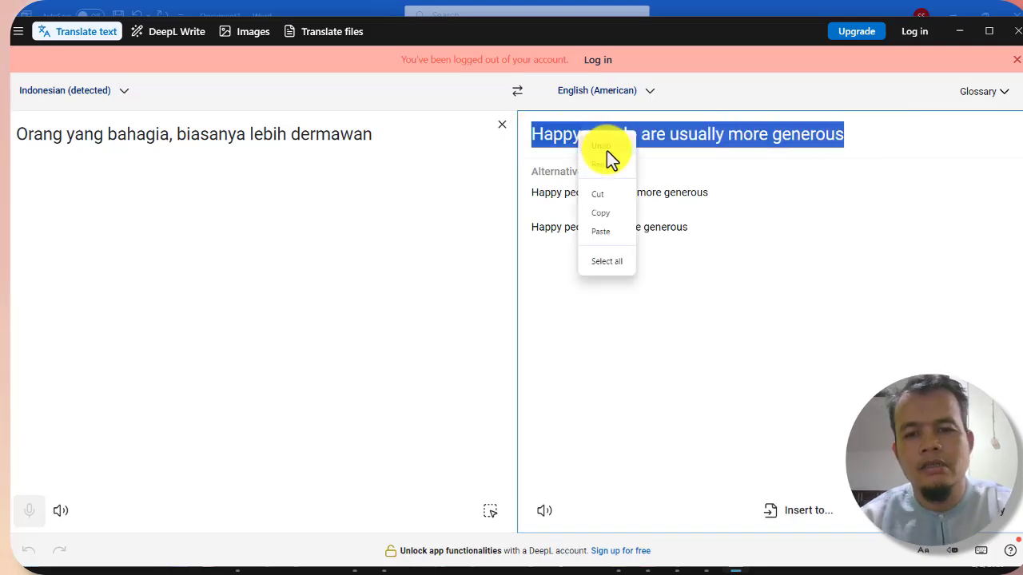
click(608, 212)
click(1018, 32)
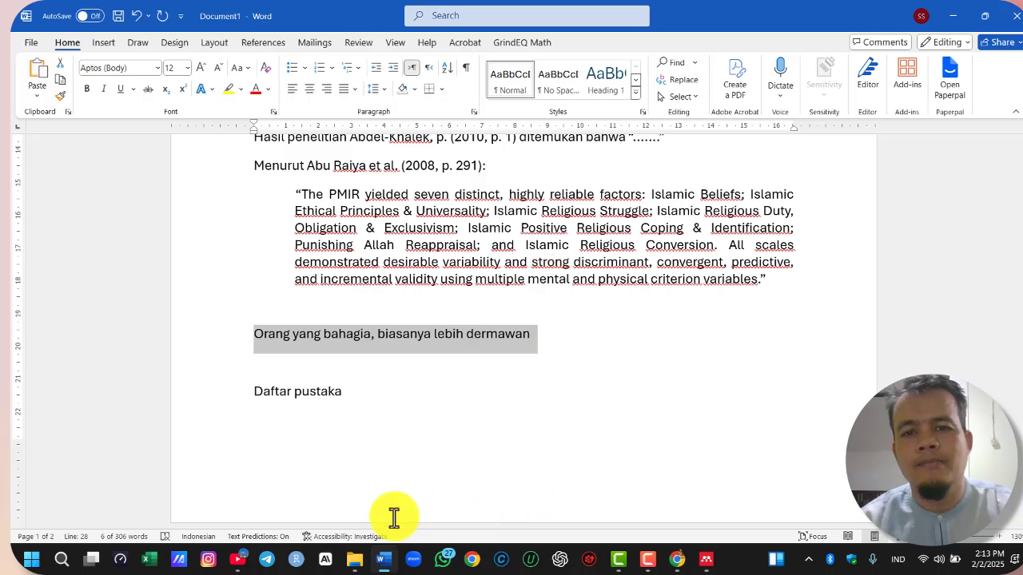
In Chrome, return to Google Scholar and search for "Happy people are usually more generous"
click(677, 558)
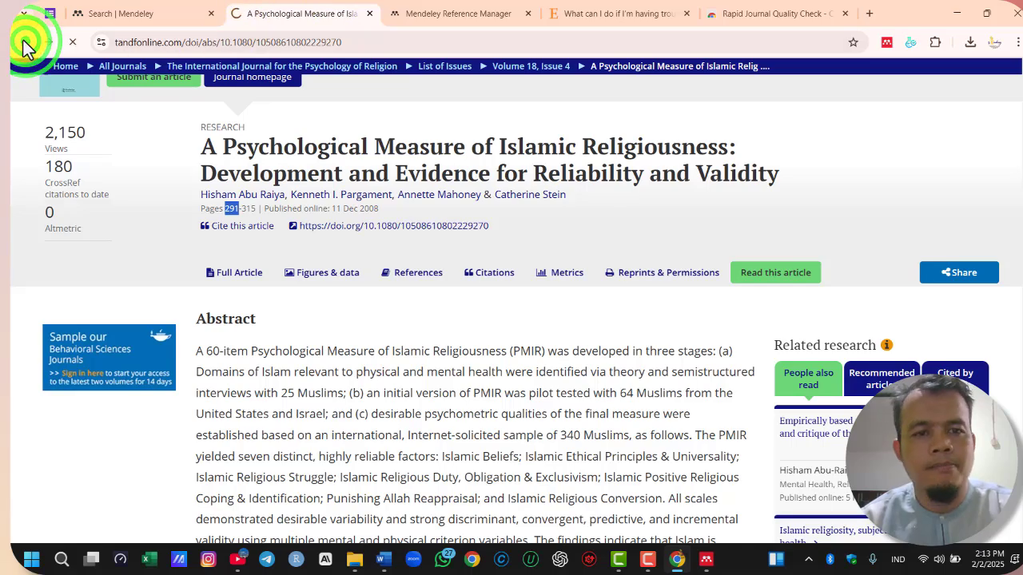
scroll(430, 121, up, 4)
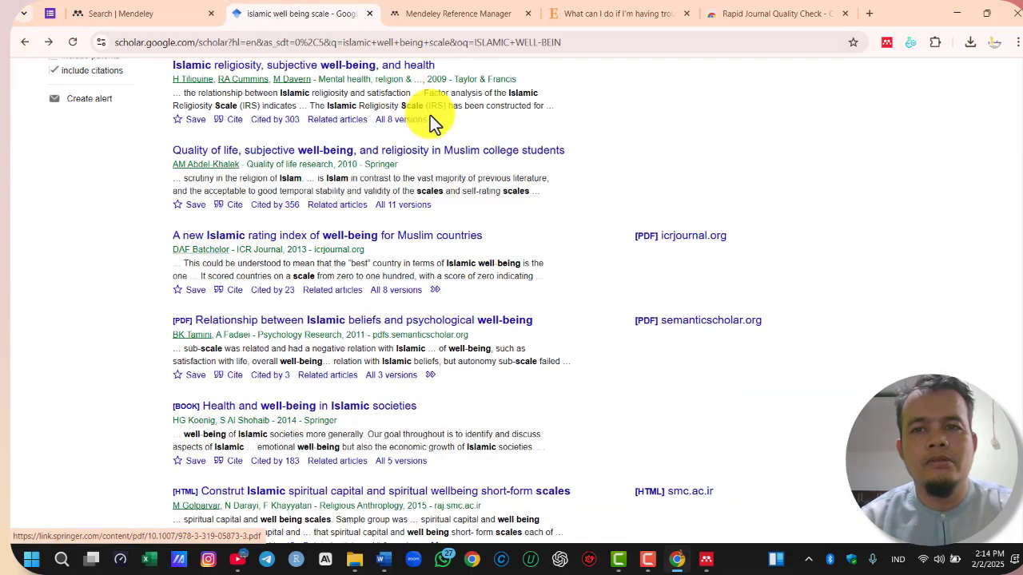
scroll(430, 121, up, 3)
drag(384, 80, 171, 85)
key(ctrl+v)
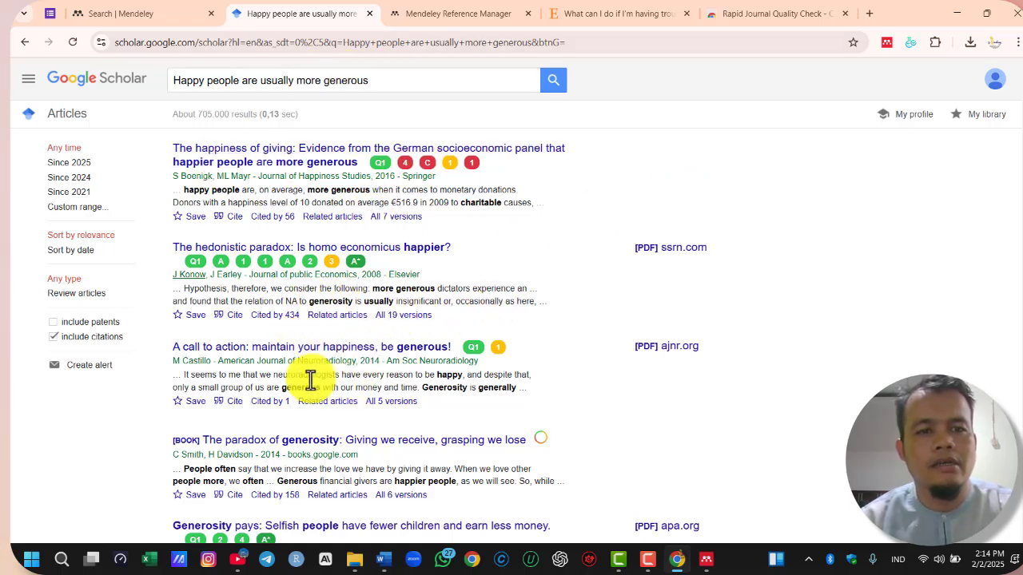
Translate the Google Scholar results page into Indonesian with Chrome's built-in Google Translate
drag(303, 374, 395, 393)
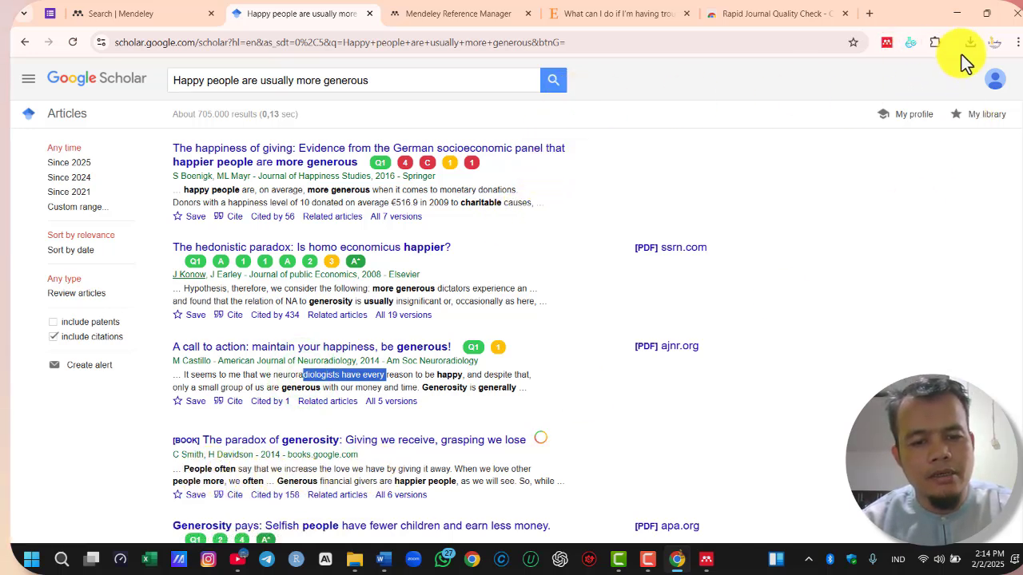
click(1016, 41)
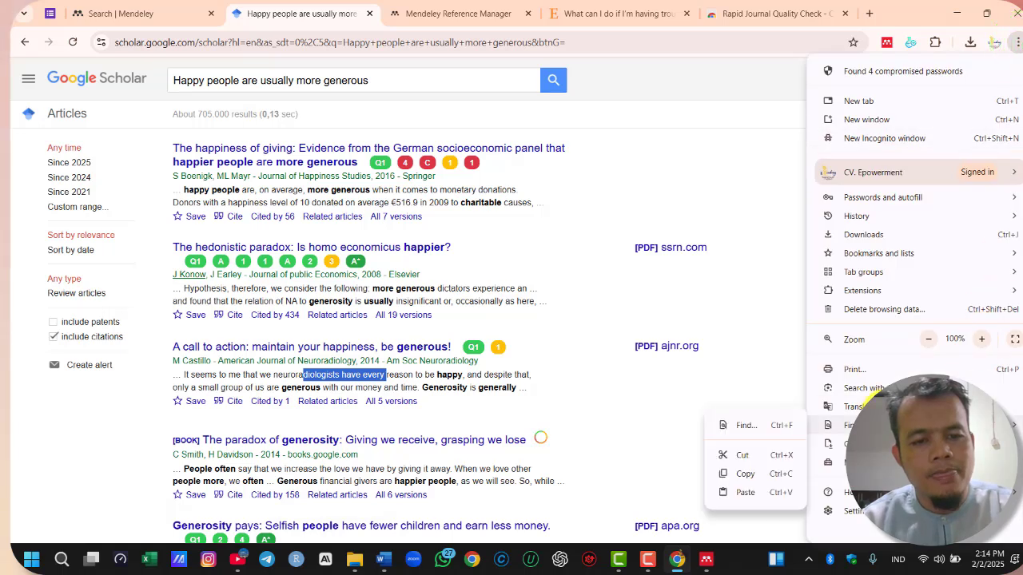
click(863, 405)
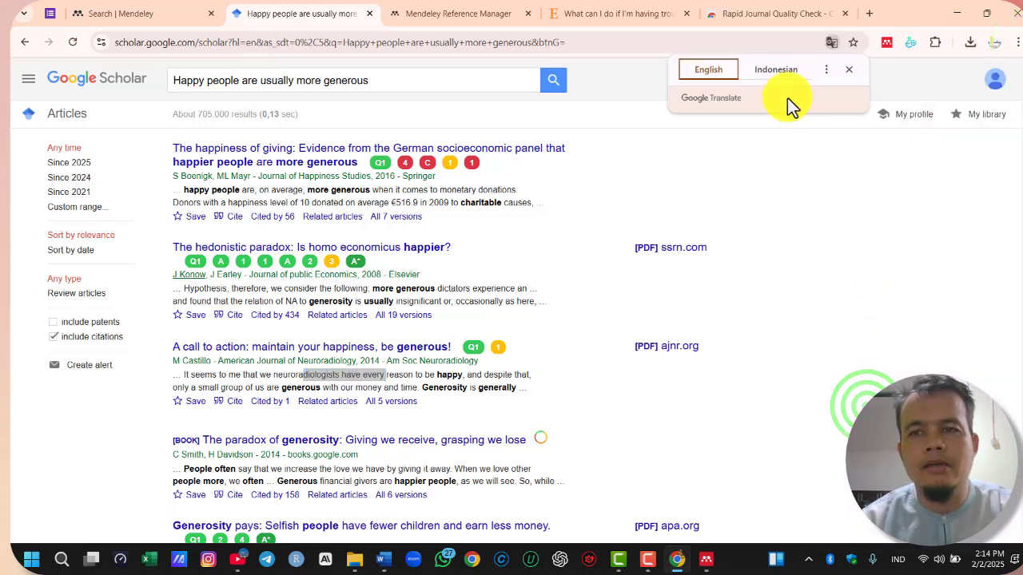
click(777, 72)
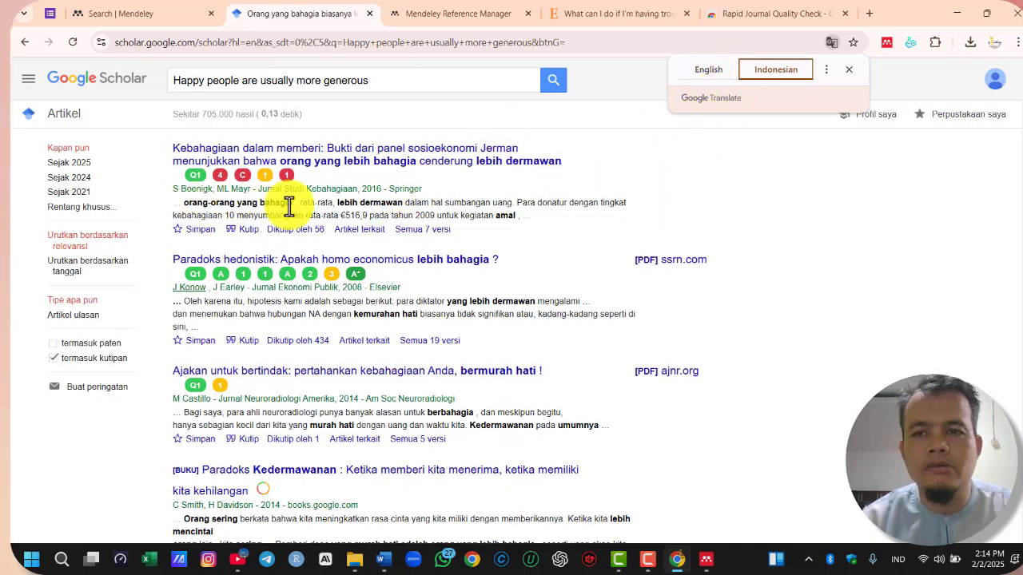
Dismiss the translation prompt, download the RefMan citation file of the first Google Scholar result, and close the citation window
click(395, 204)
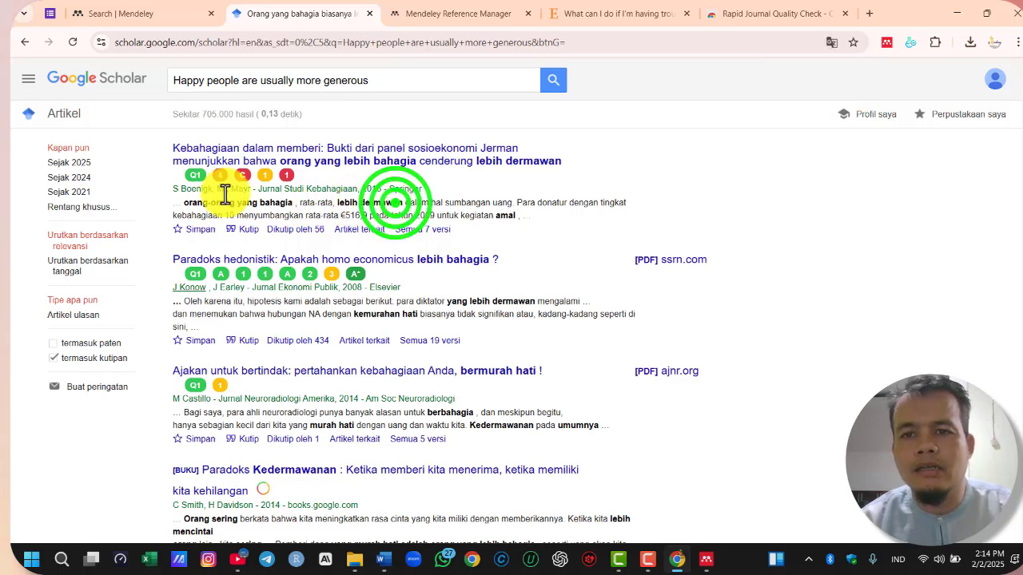
click(244, 232)
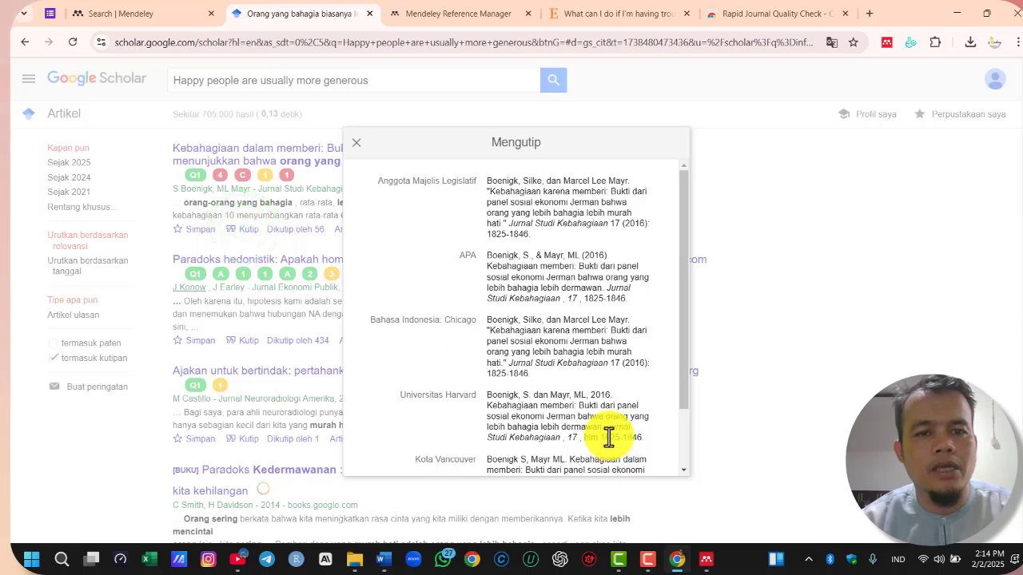
scroll(632, 380, down, 3)
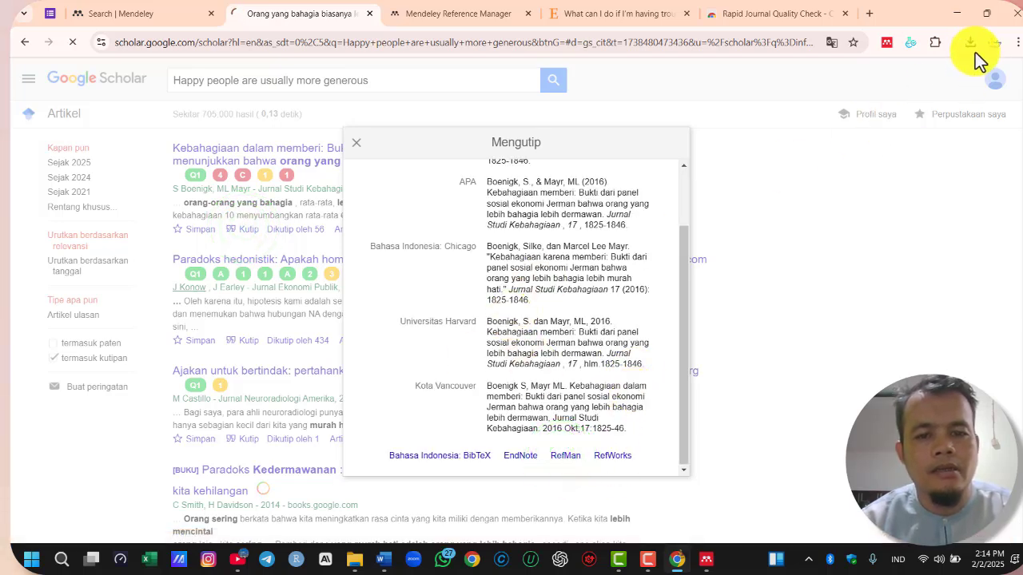
click(357, 142)
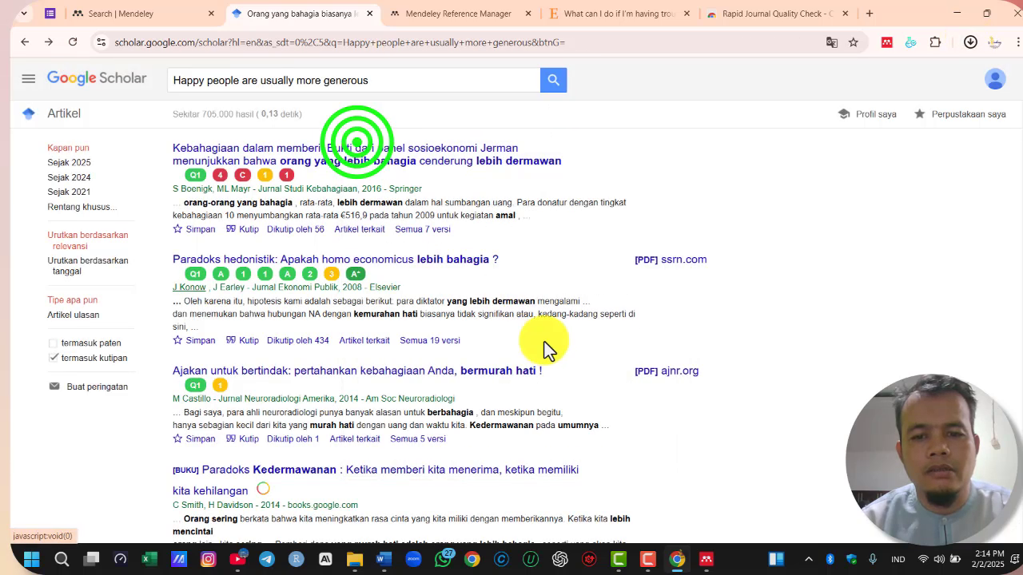
In Mendeley Reference Manager, import the downloaded "scholar (7)" file into the library as RIS
click(705, 560)
click(115, 52)
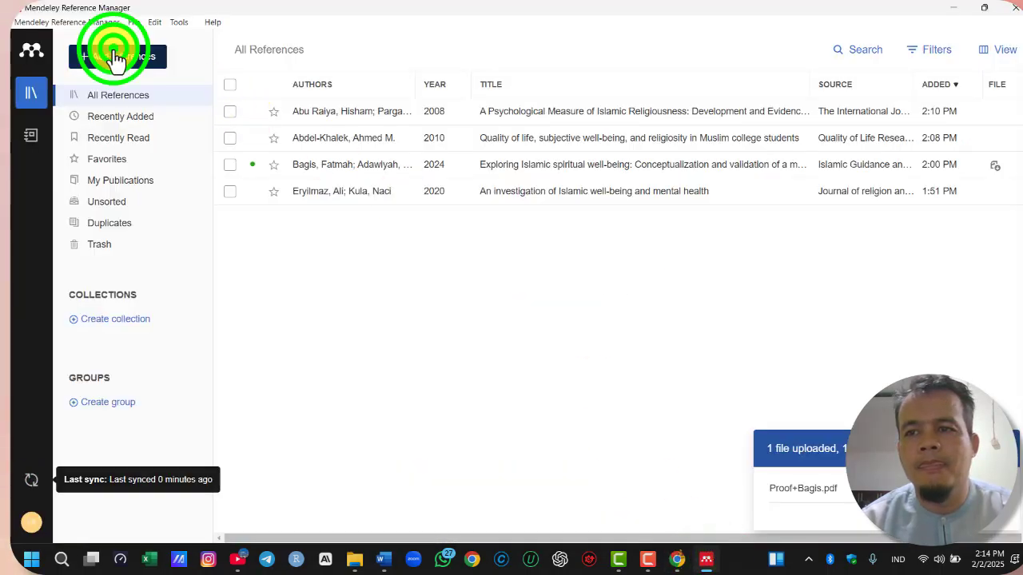
mouse_move(177, 164)
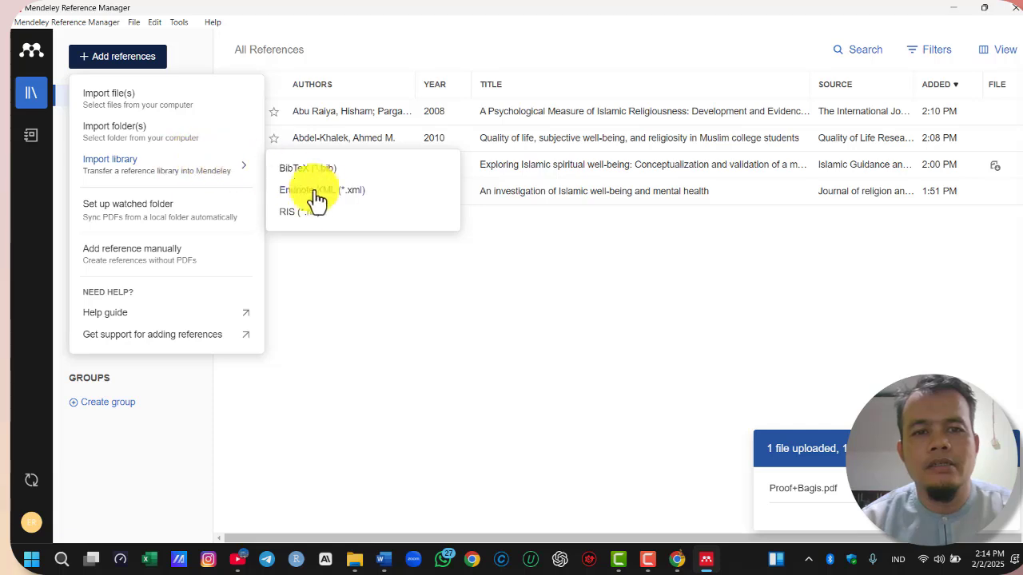
click(297, 213)
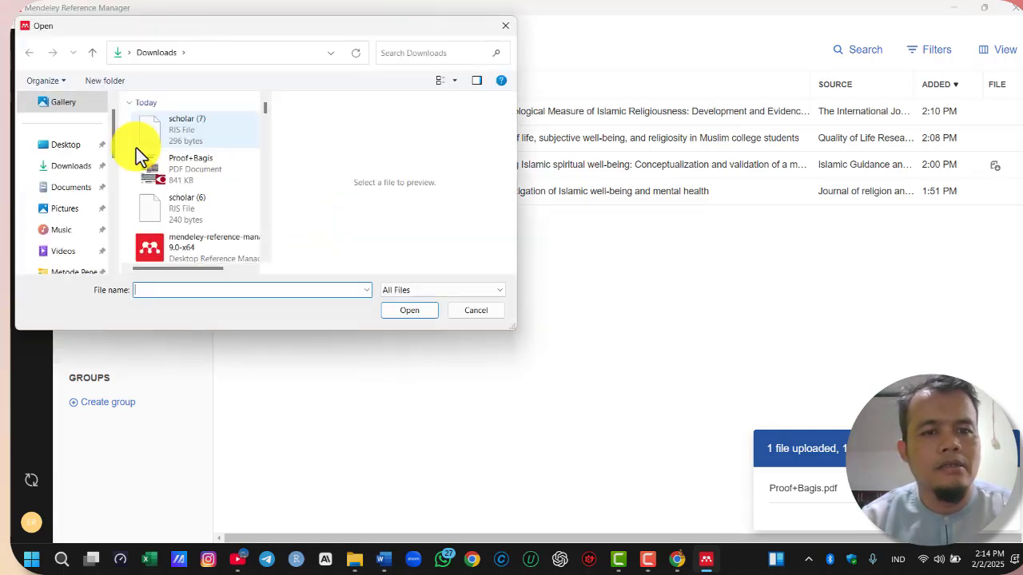
click(189, 124)
click(415, 311)
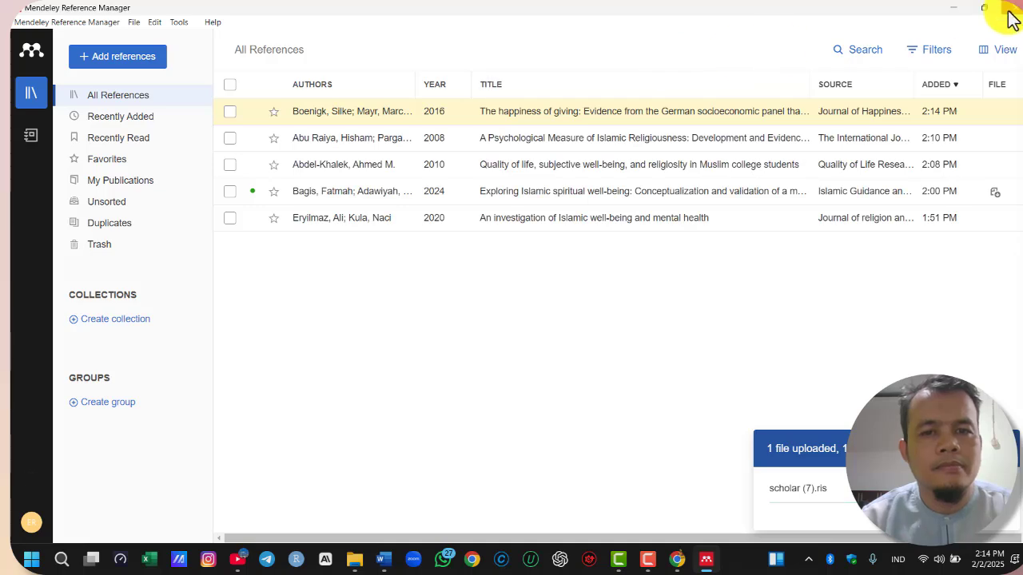
In Word, use Mendeley Cite to cite "The happiness of giving" (2016) after "Orang yang bahagia, biasanya lebih dermawan"
click(384, 560)
click(556, 328)
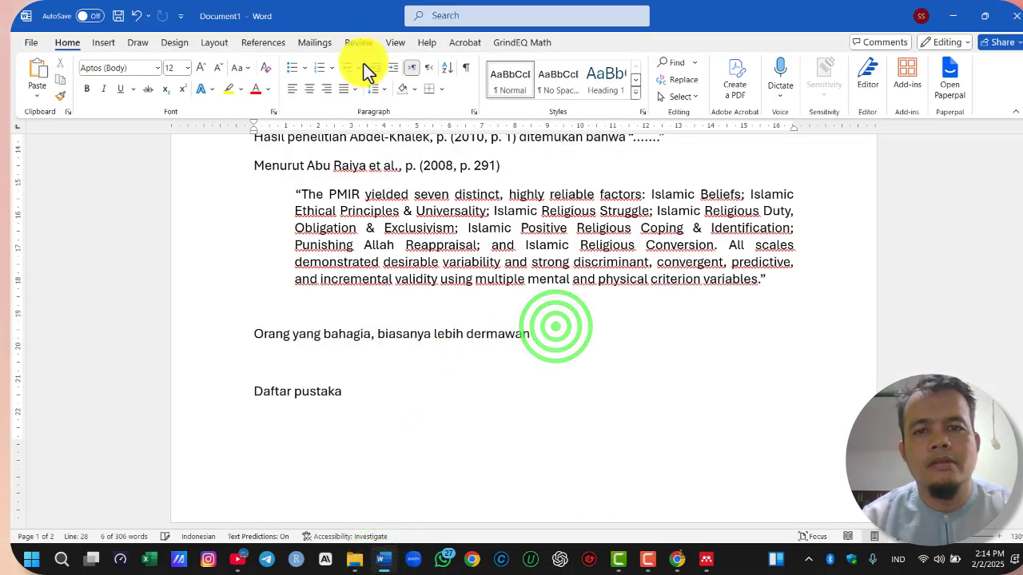
click(263, 44)
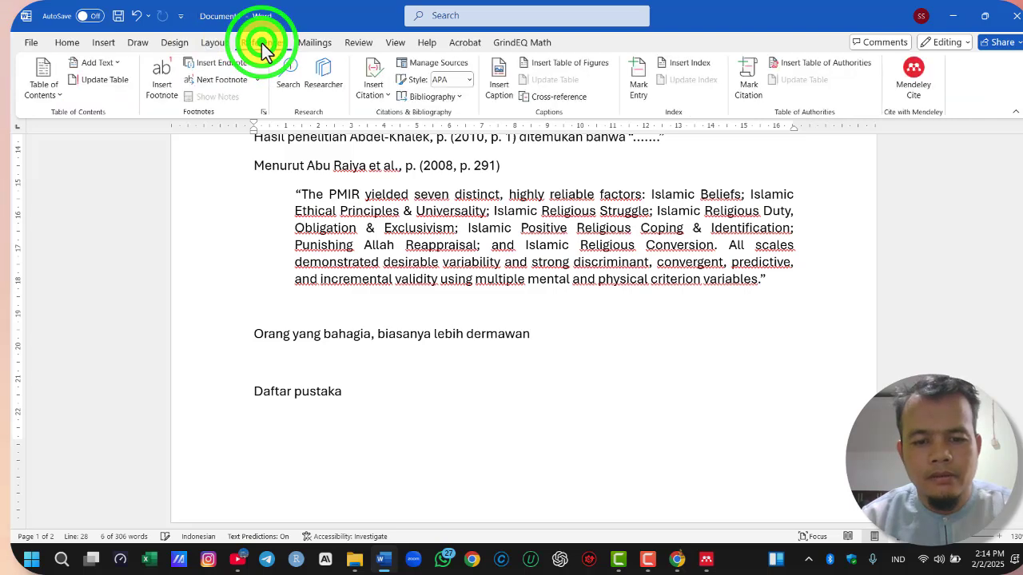
click(911, 86)
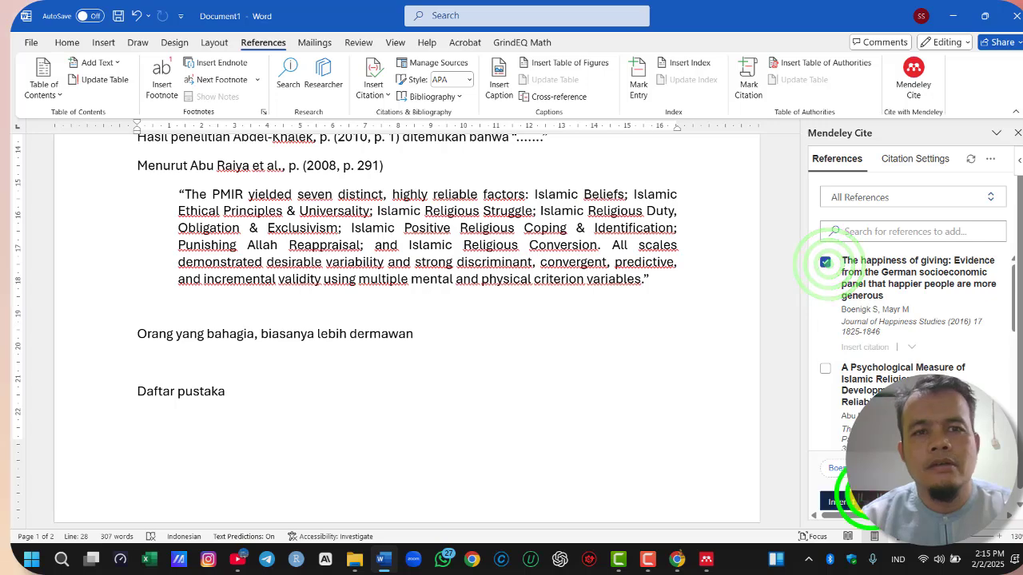
click(847, 504)
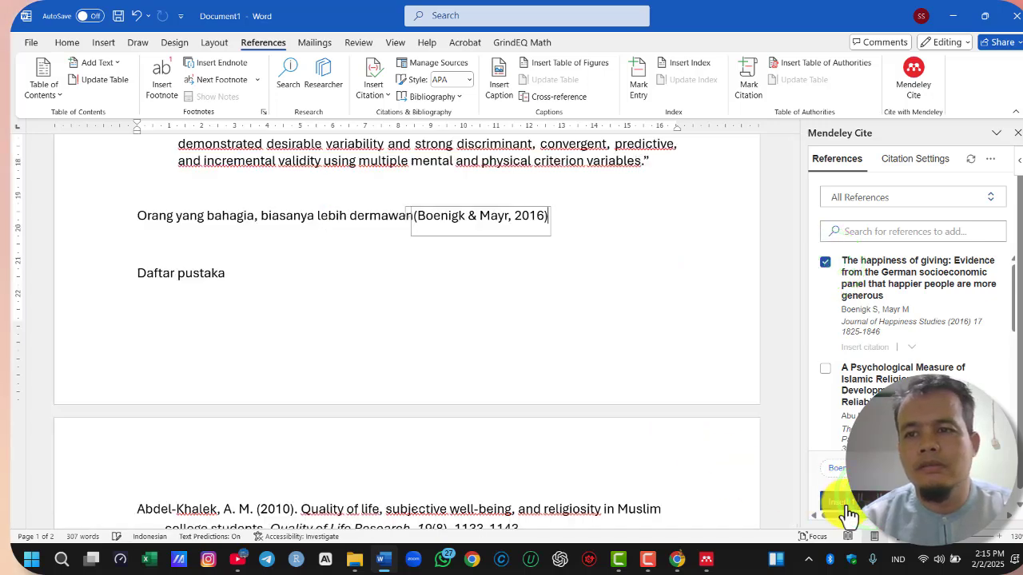
Add a space between "dermawan" and the inserted citation, and close Mendeley Cite
click(506, 304)
click(411, 215)
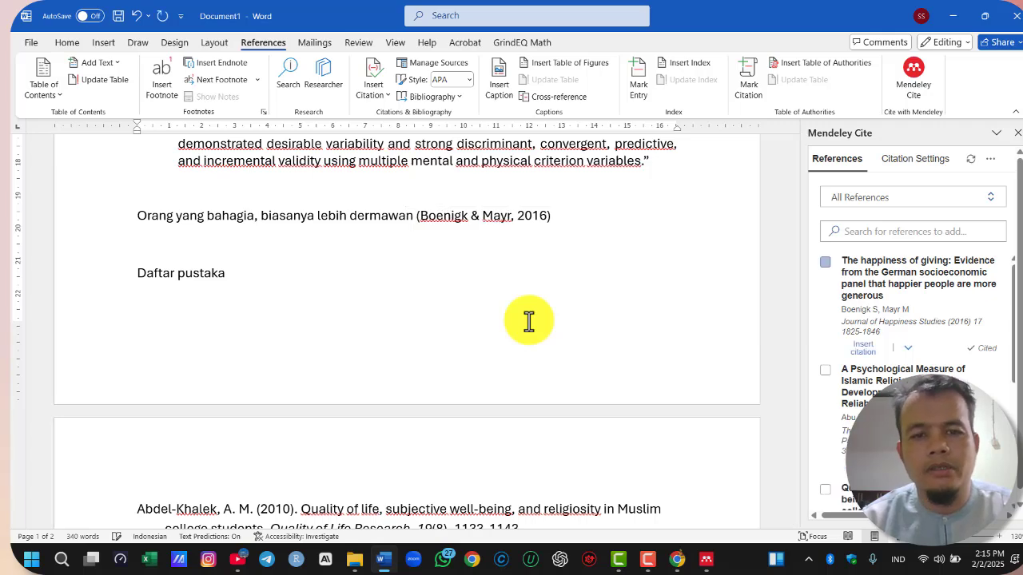
click(1010, 134)
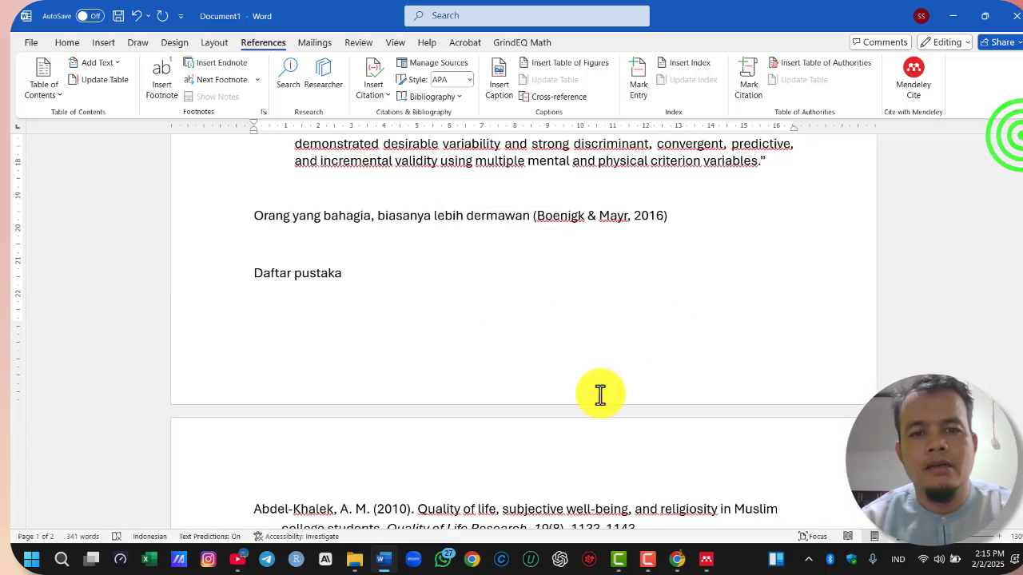
Delete the blank line before the "Para peneliti sebelumnya" paragraph and one blank line below the numbered list
scroll(599, 393, up, 6)
scroll(591, 397, down, 4)
scroll(616, 374, down, 8)
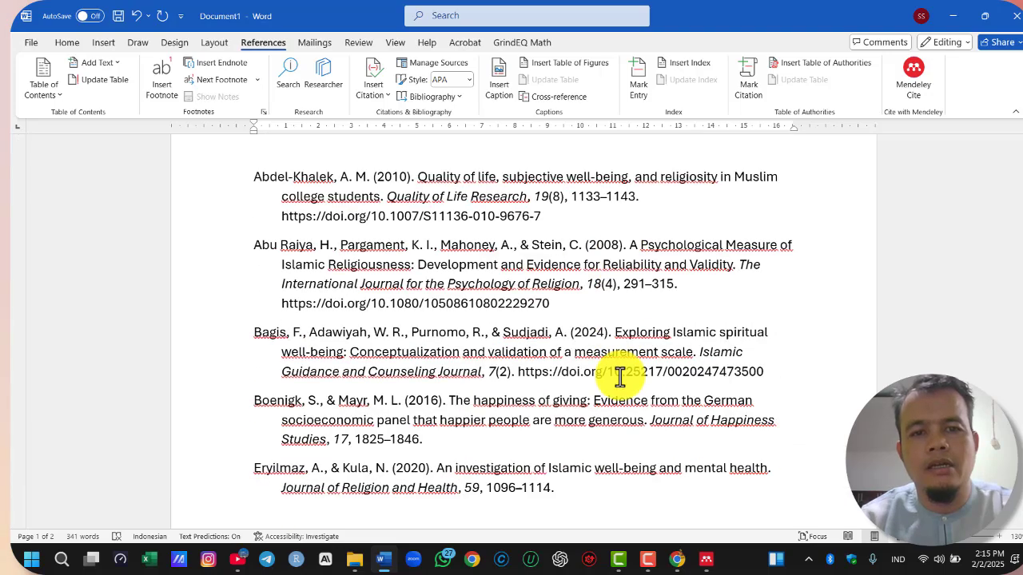
scroll(600, 376, up, 4)
scroll(463, 356, up, 12)
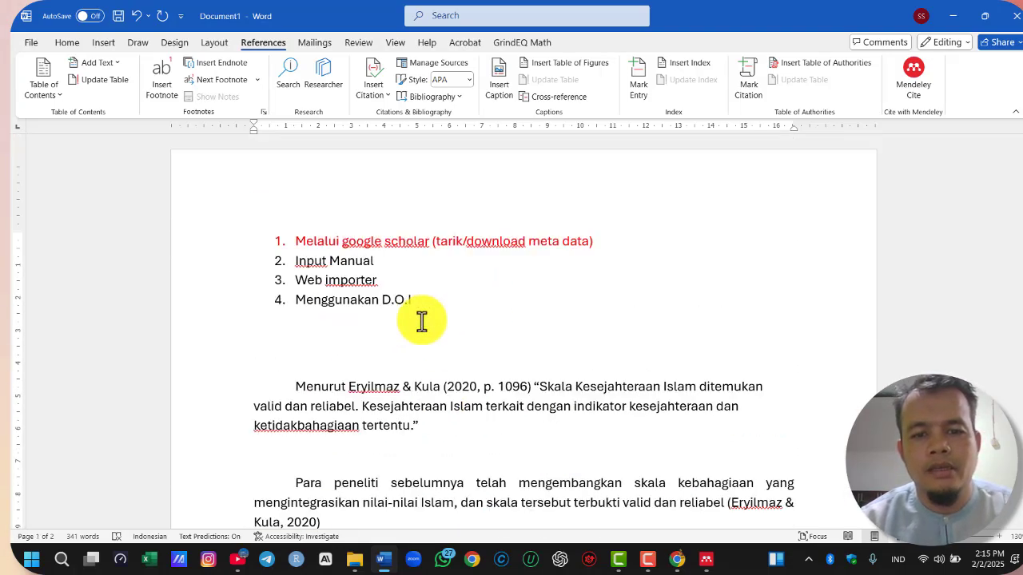
scroll(415, 319, down, 2)
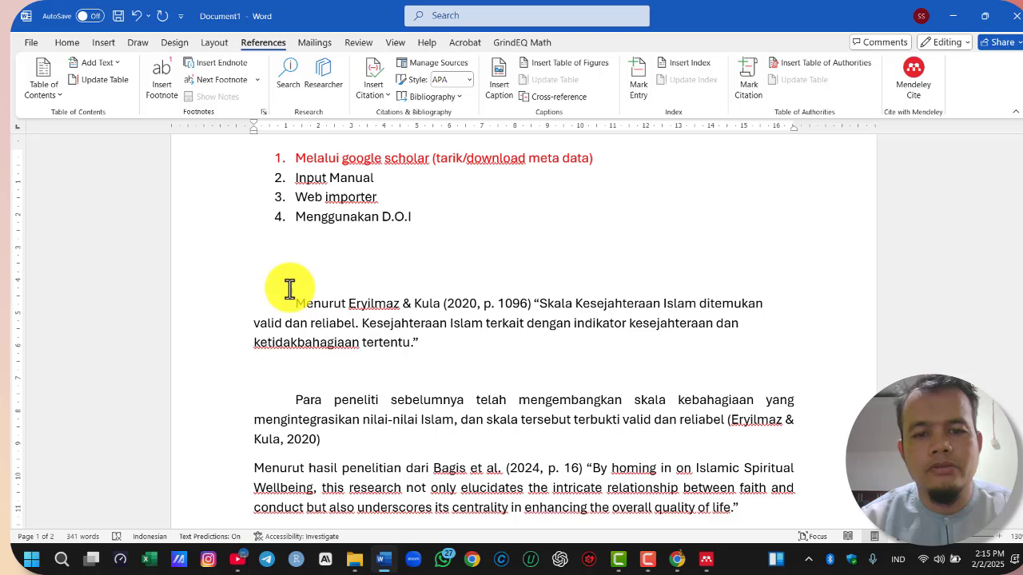
click(418, 364)
key(Delete)
click(360, 257)
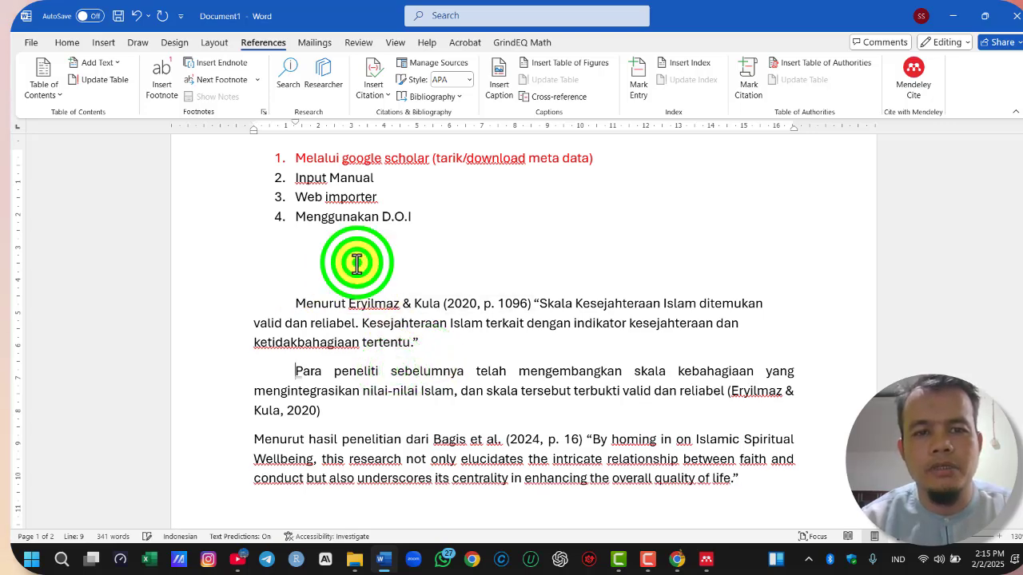
key(Delete)
Review the in-text citations throughout the document and the bibliography entries under "Daftar pustaka"
scroll(619, 373, down, 5)
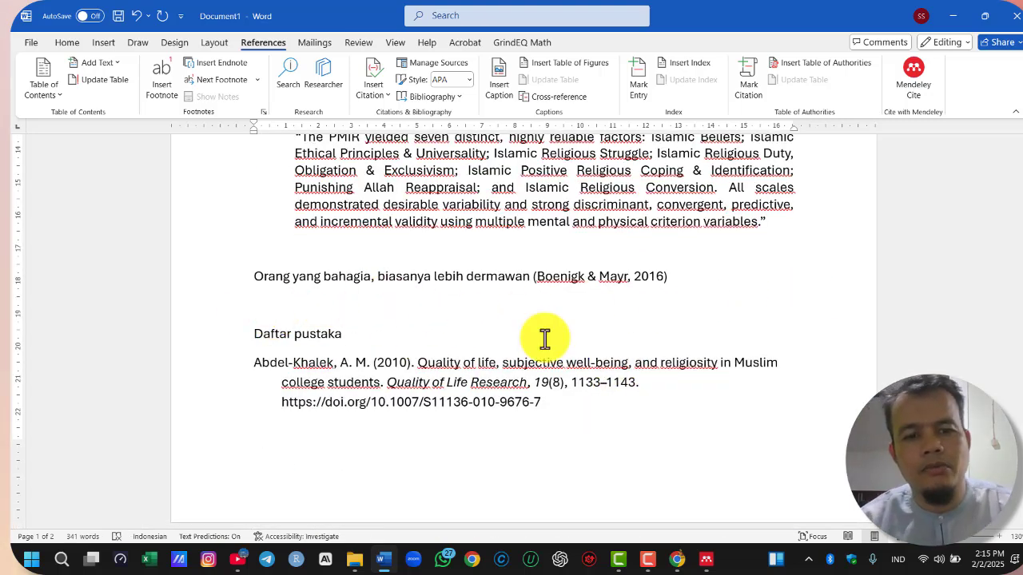
scroll(544, 338, up, 4)
scroll(463, 345, up, 2)
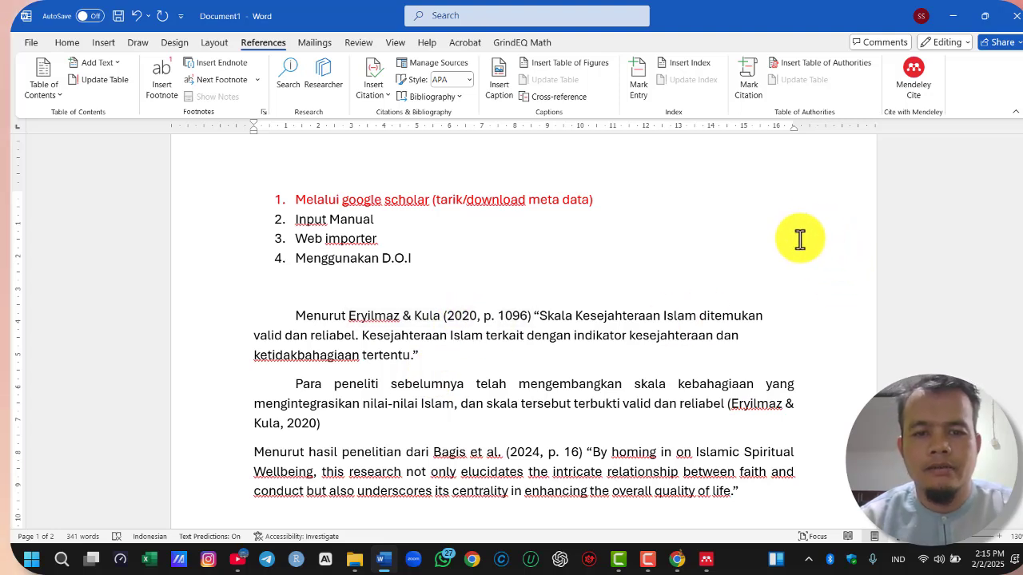
scroll(585, 272, down, 2)
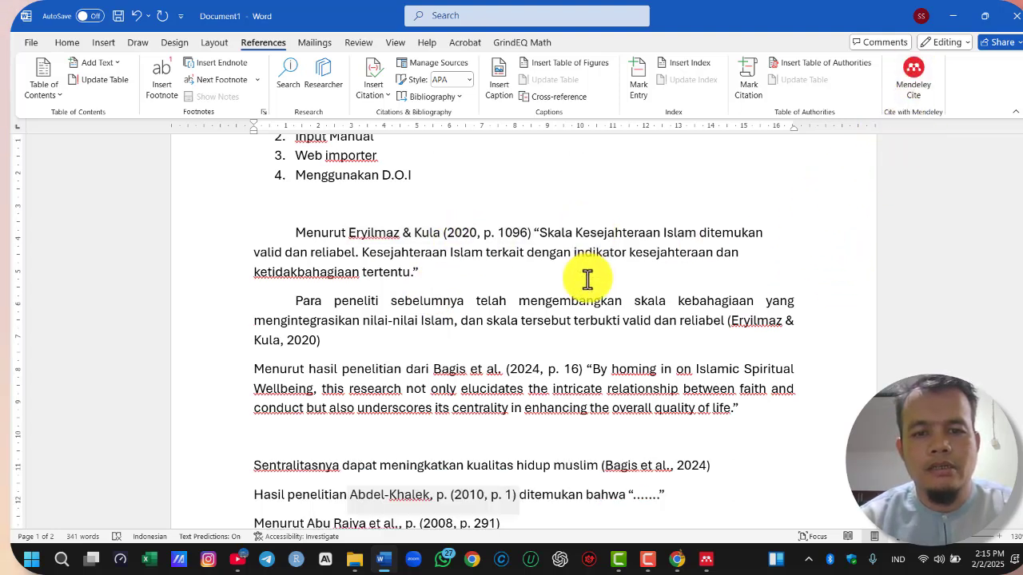
scroll(559, 312, up, 2)
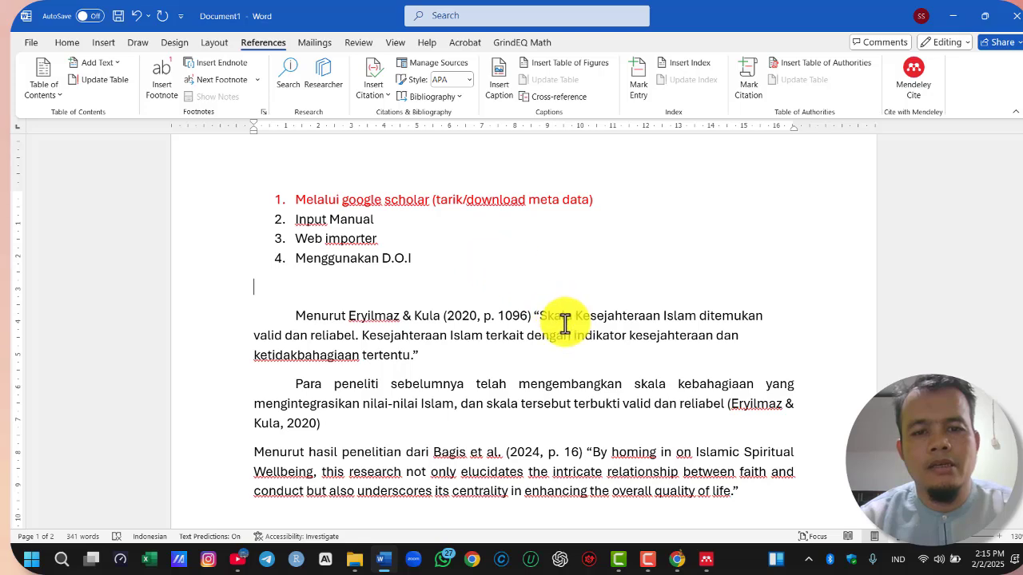
scroll(589, 400, down, 4)
scroll(589, 356, up, 2)
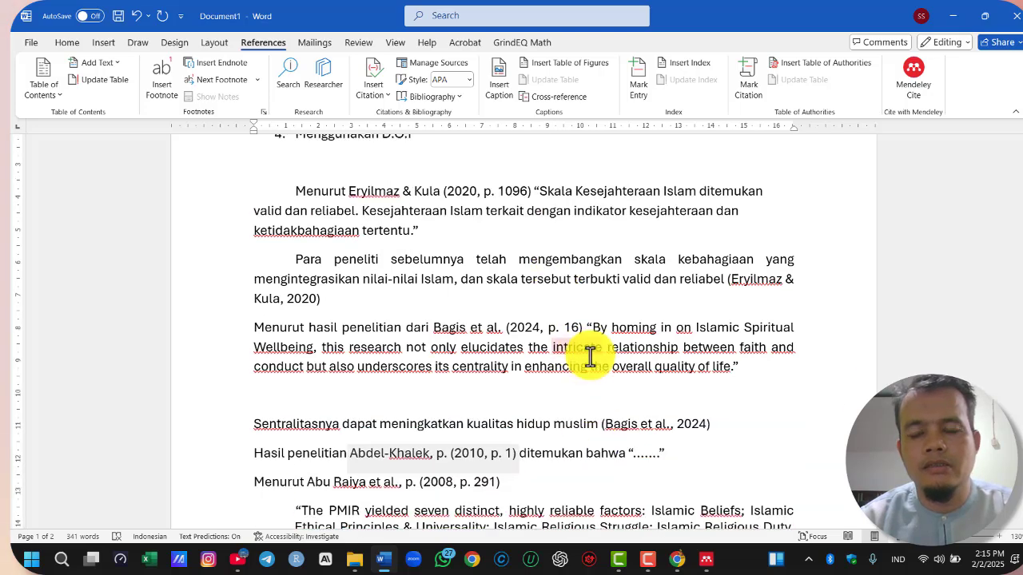
scroll(615, 295, up, 4)
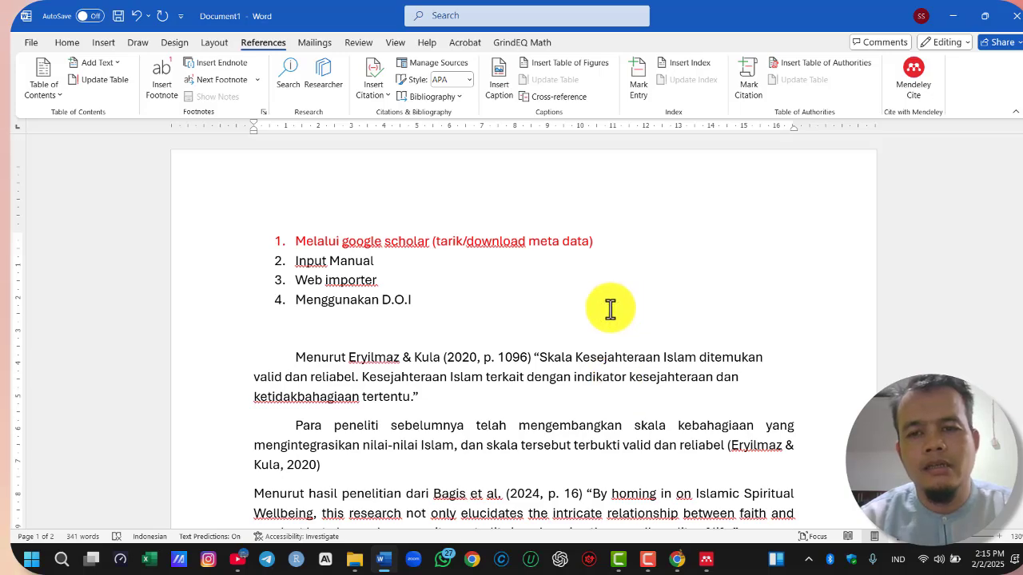
scroll(631, 320, down, 13)
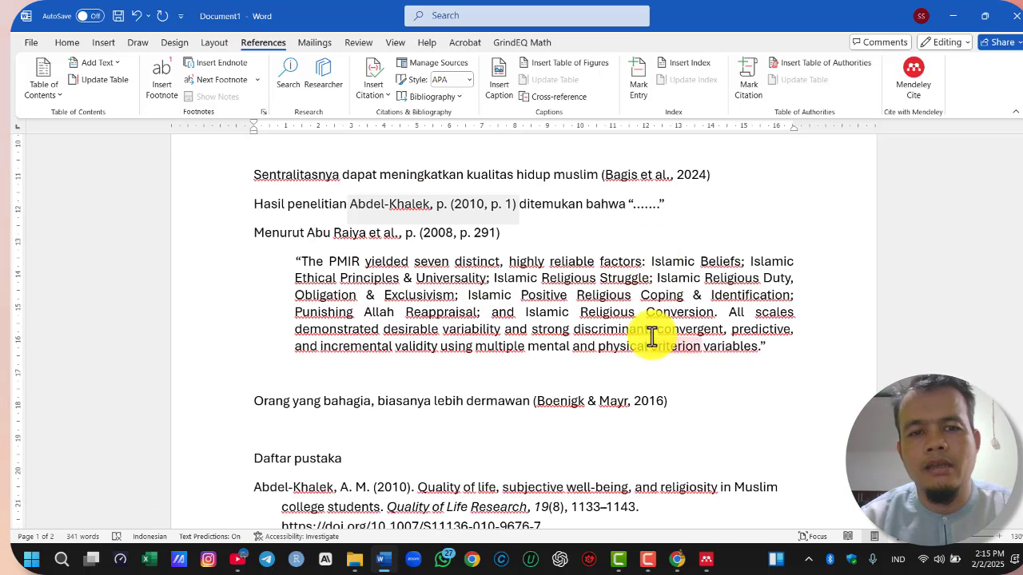
scroll(651, 336, up, 10)
scroll(652, 335, up, 2)
Change the document's citation style to IEEE in Mendeley Cite, and check the in-text citations and bibliography
click(919, 73)
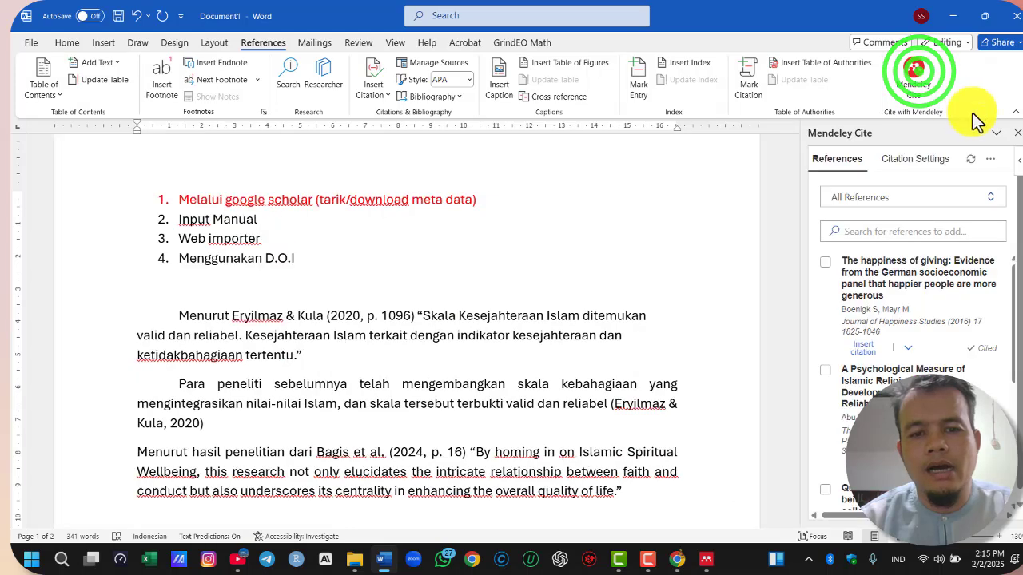
click(927, 159)
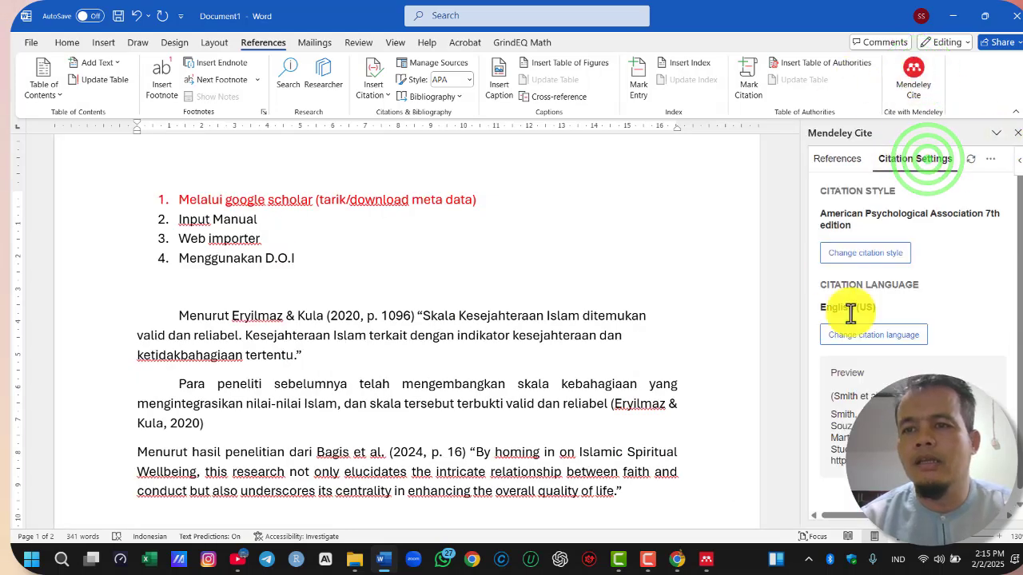
click(884, 257)
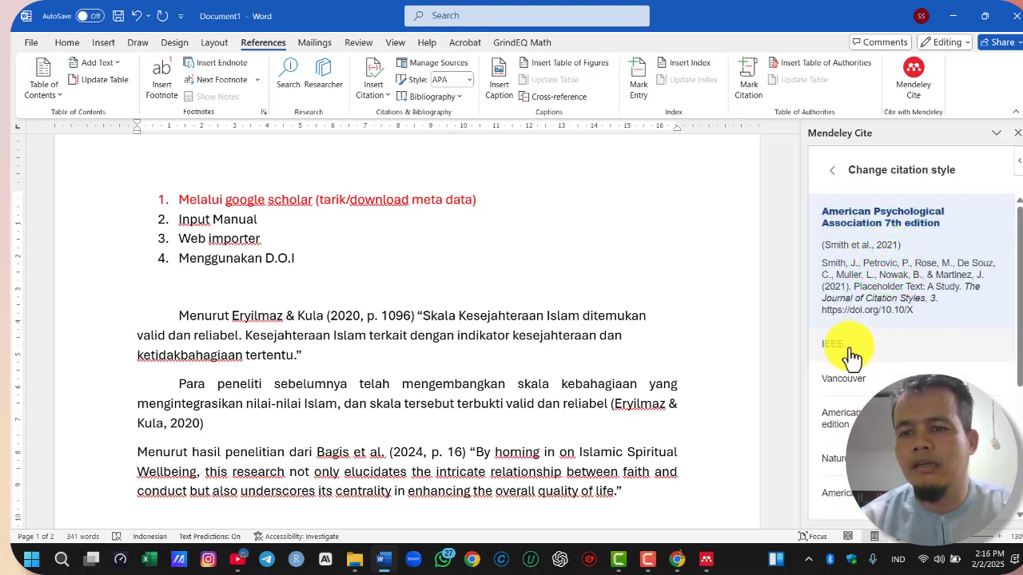
click(845, 352)
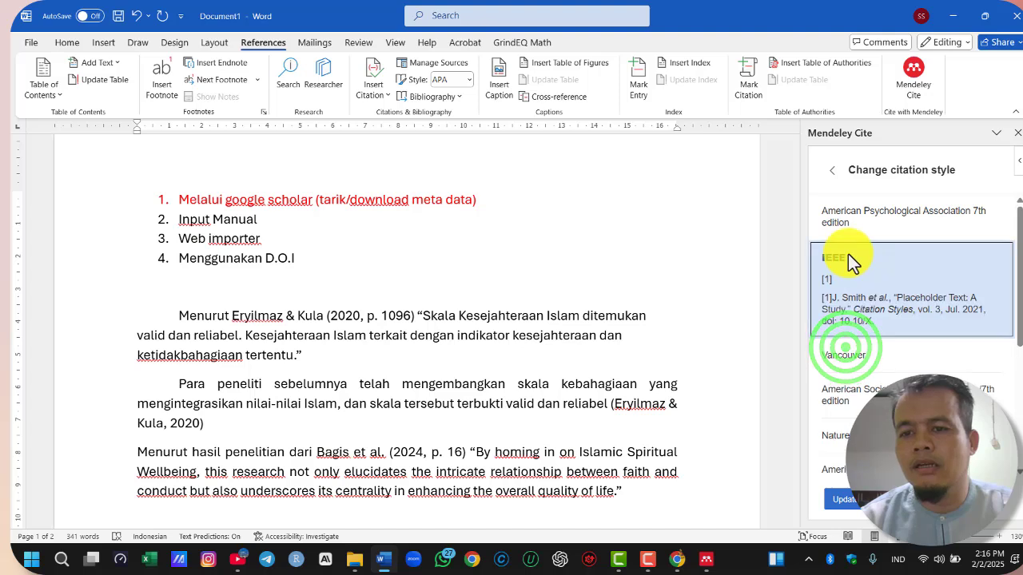
click(851, 500)
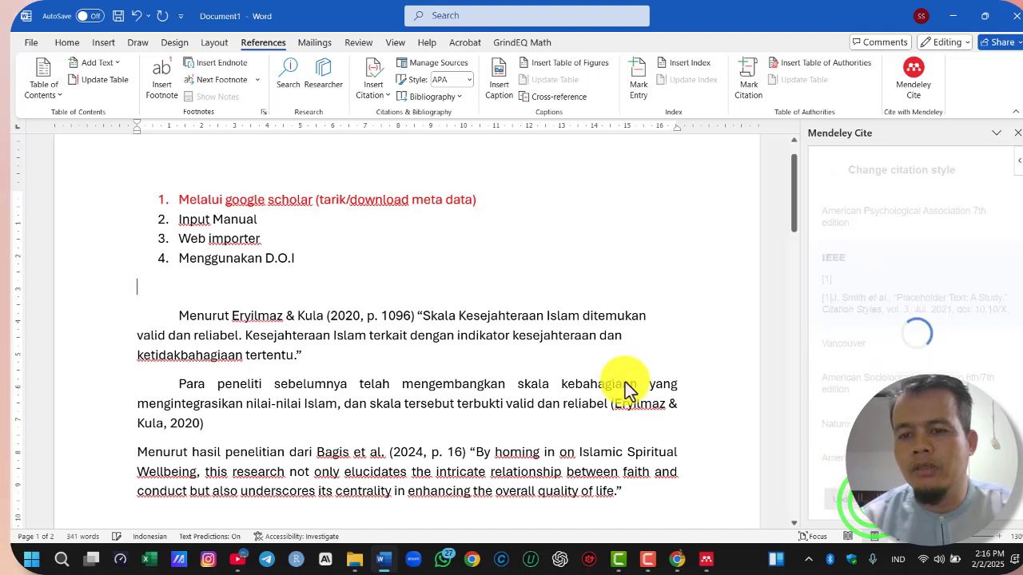
scroll(567, 337, down, 5)
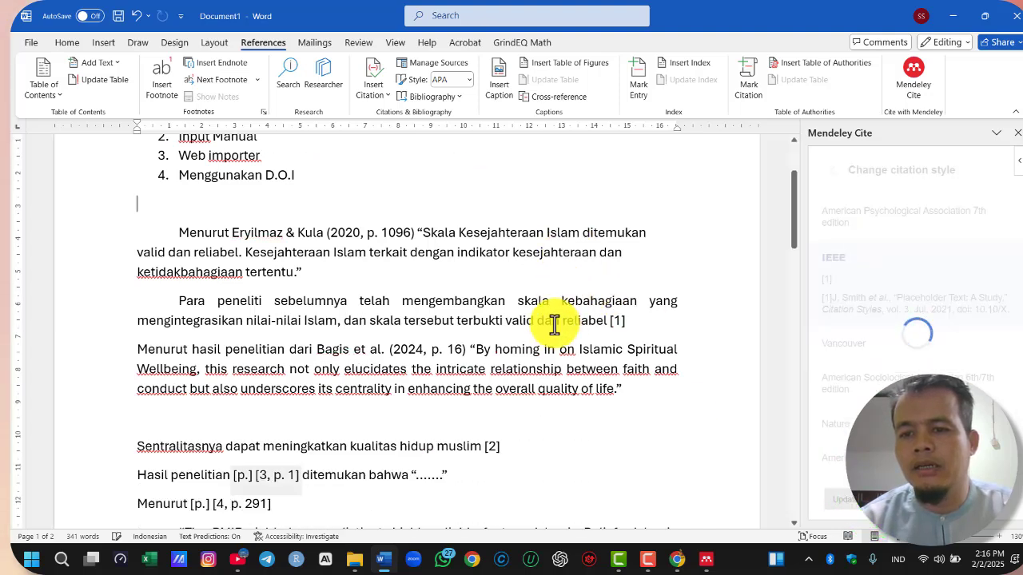
scroll(329, 298, down, 8)
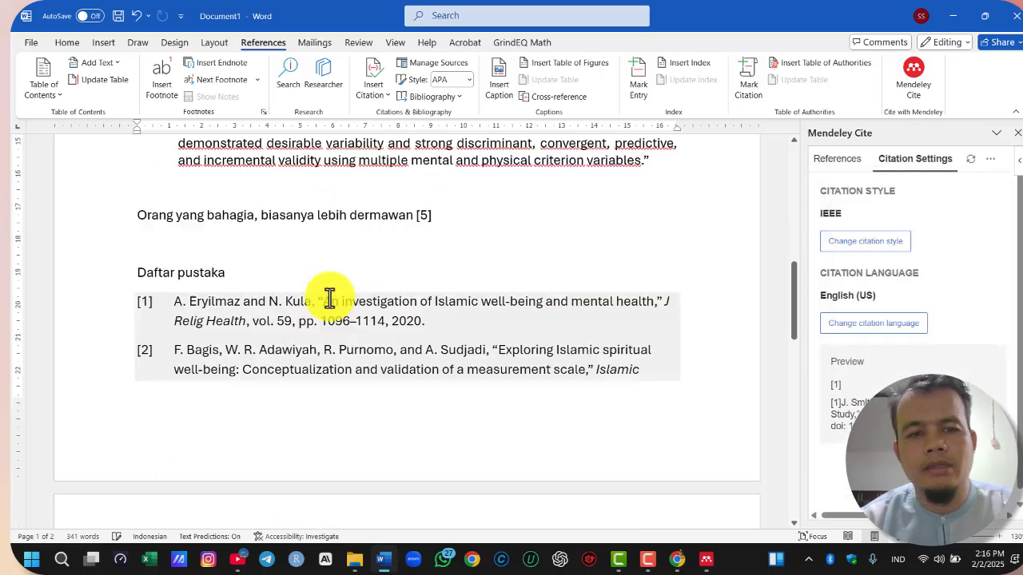
scroll(271, 480, up, 10)
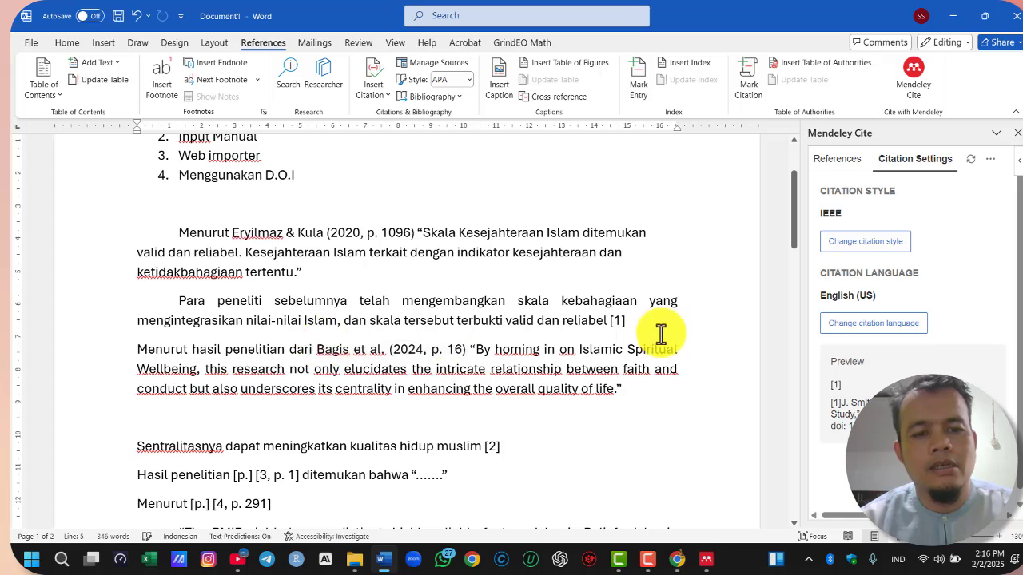
Search the online citation styles for "CHICA" and apply Chicago Manual of Style 17th edition (note, annotated bibliography) to the document
click(865, 244)
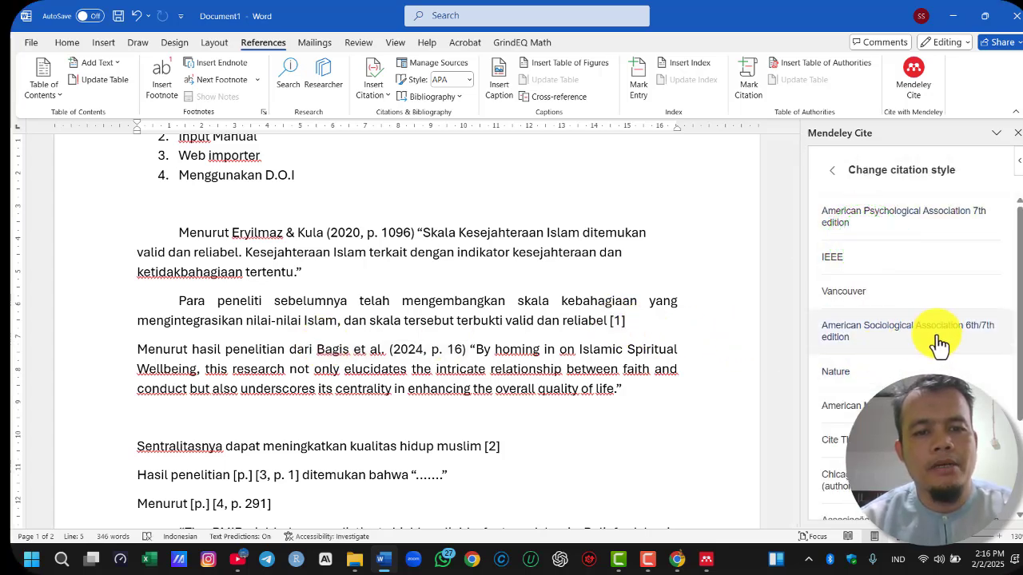
scroll(939, 355, down, 2)
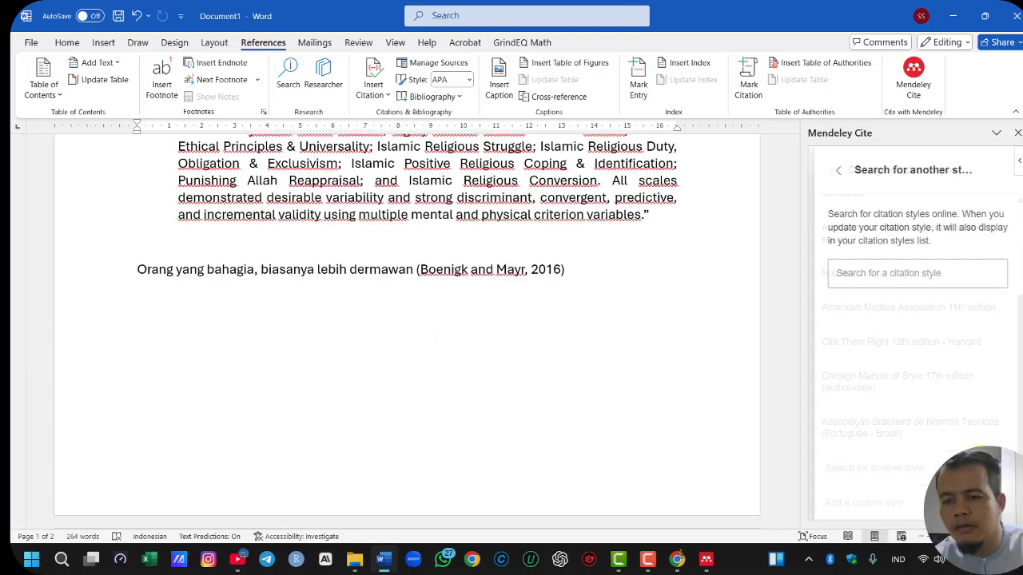
click(877, 273)
text(CHICA)
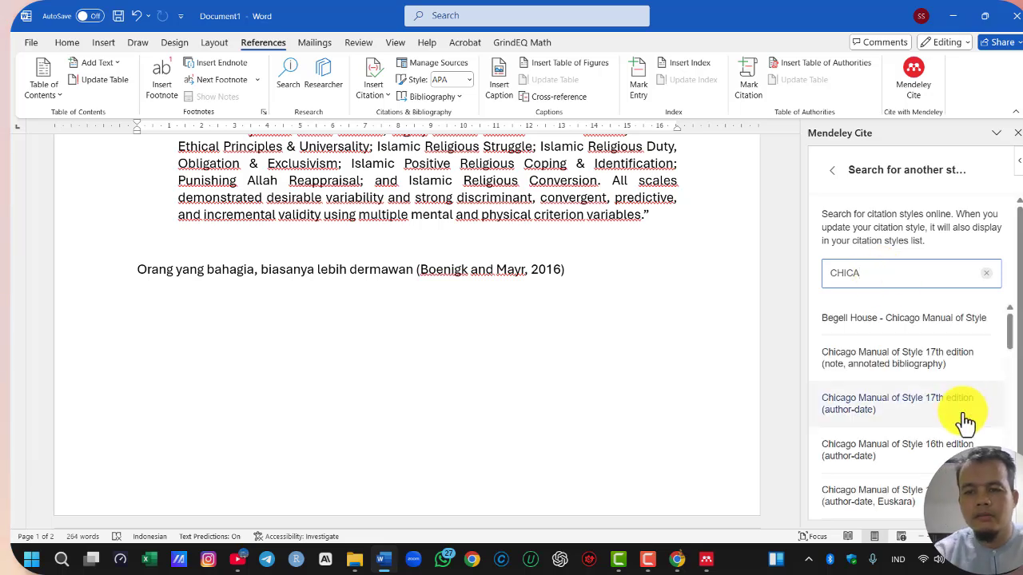
click(895, 370)
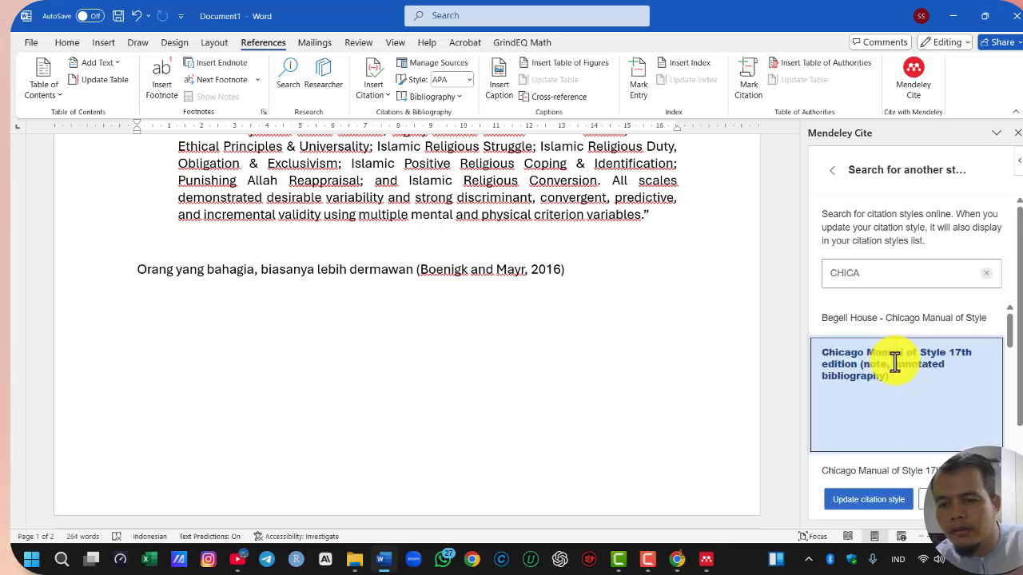
click(868, 500)
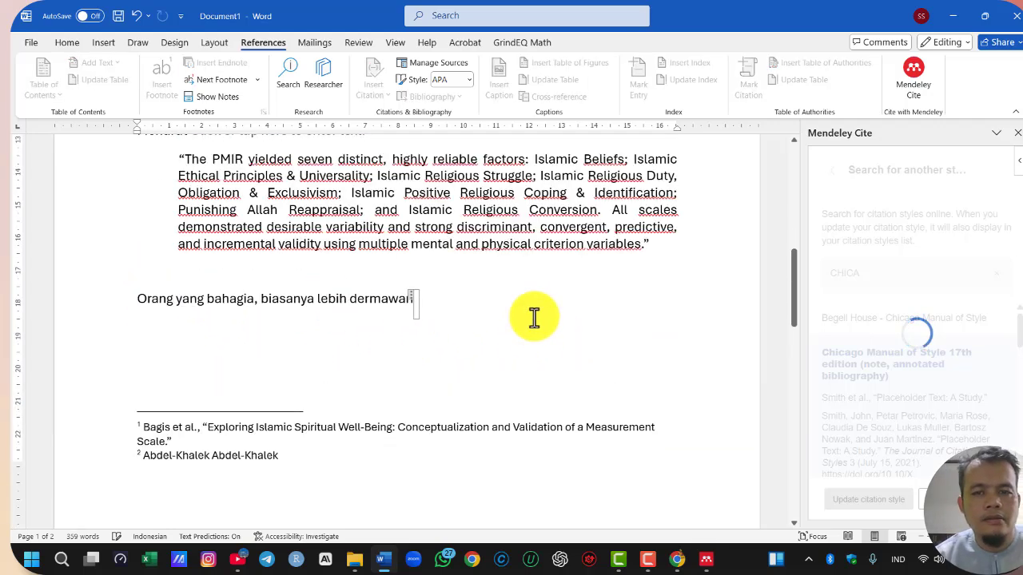
Examine how the Chicago note style renders the in-text citations, footnotes and the entries under "Daftar pustaka"
scroll(534, 318, up, 6)
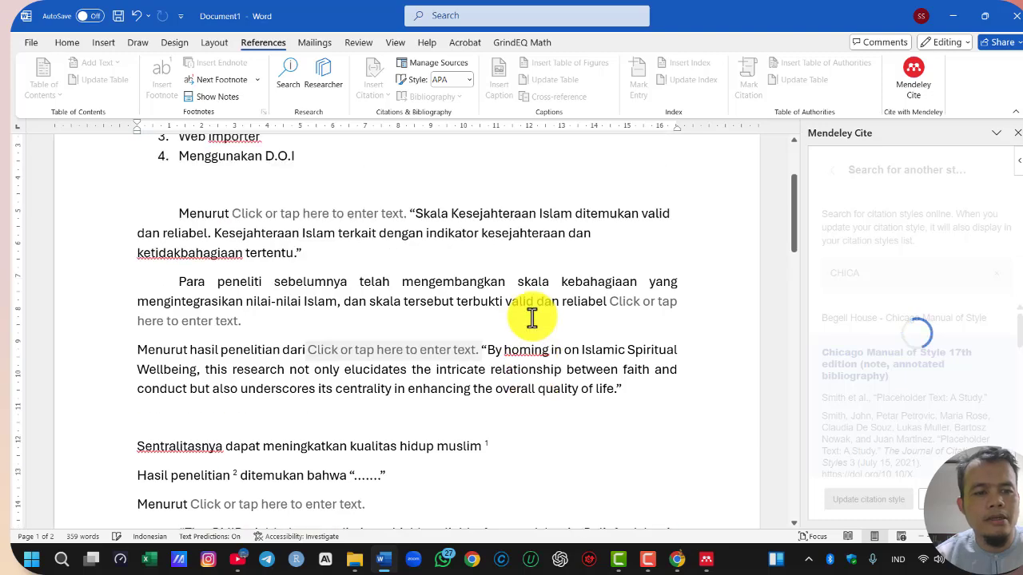
scroll(532, 318, up, 4)
scroll(530, 312, down, 7)
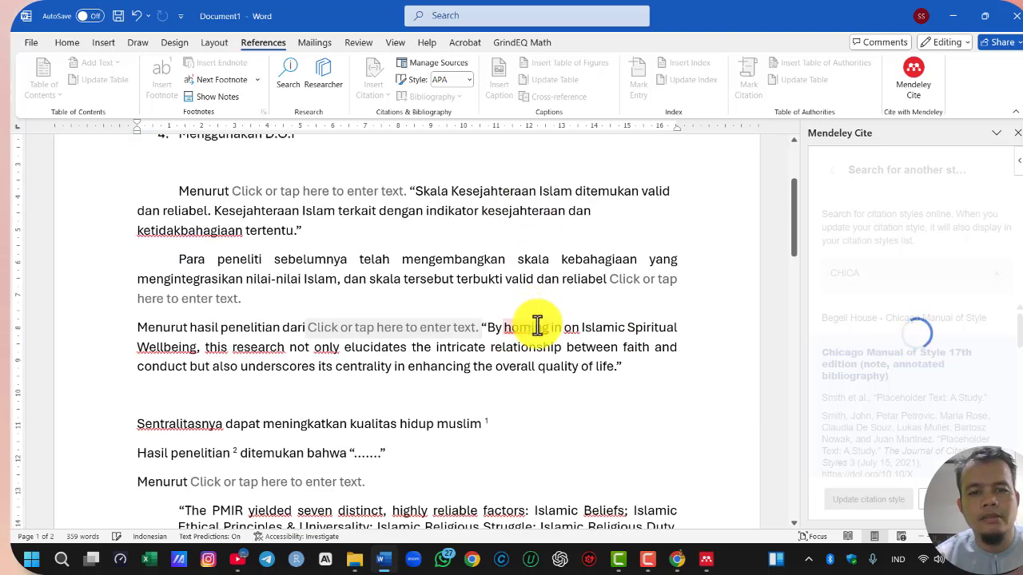
scroll(537, 324, up, 2)
scroll(537, 324, down, 6)
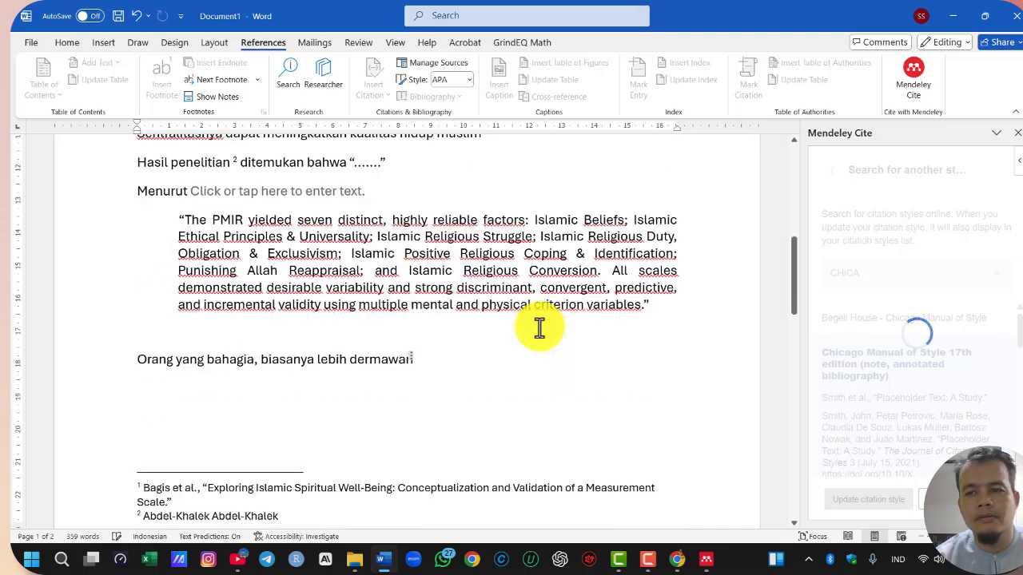
scroll(539, 327, down, 1)
scroll(539, 327, down, 5)
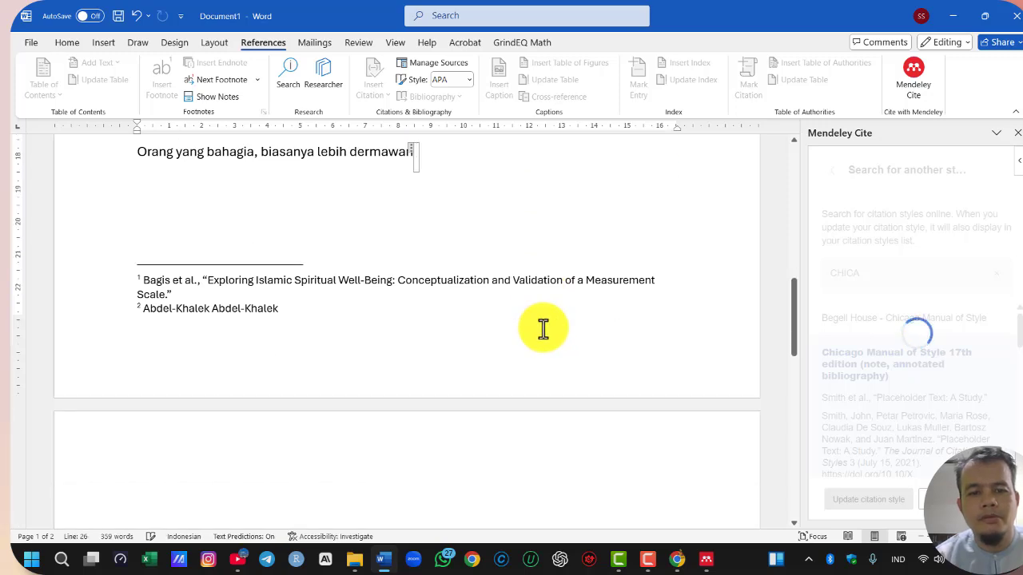
scroll(527, 364, down, 14)
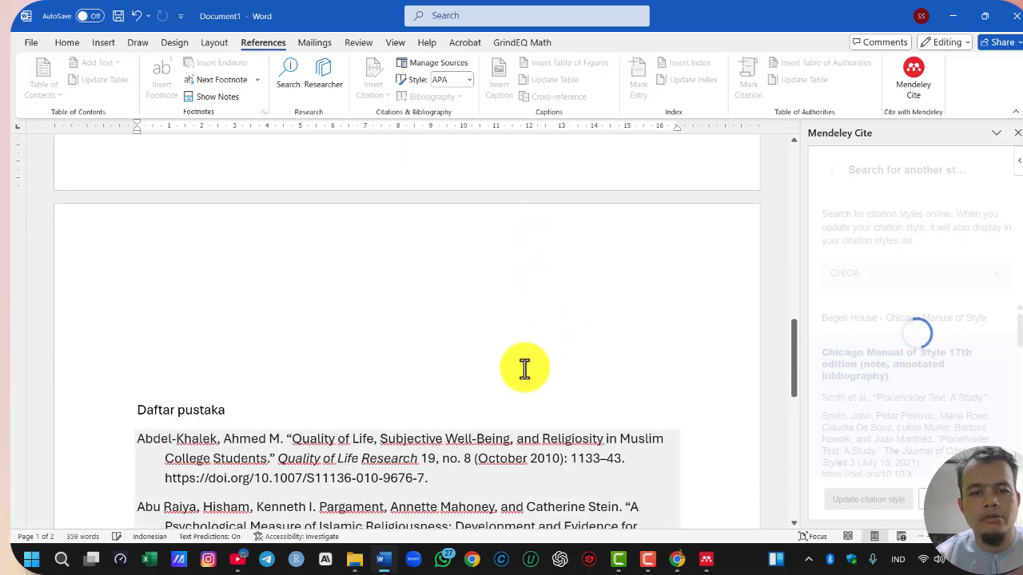
scroll(531, 360, up, 5)
scroll(532, 360, up, 20)
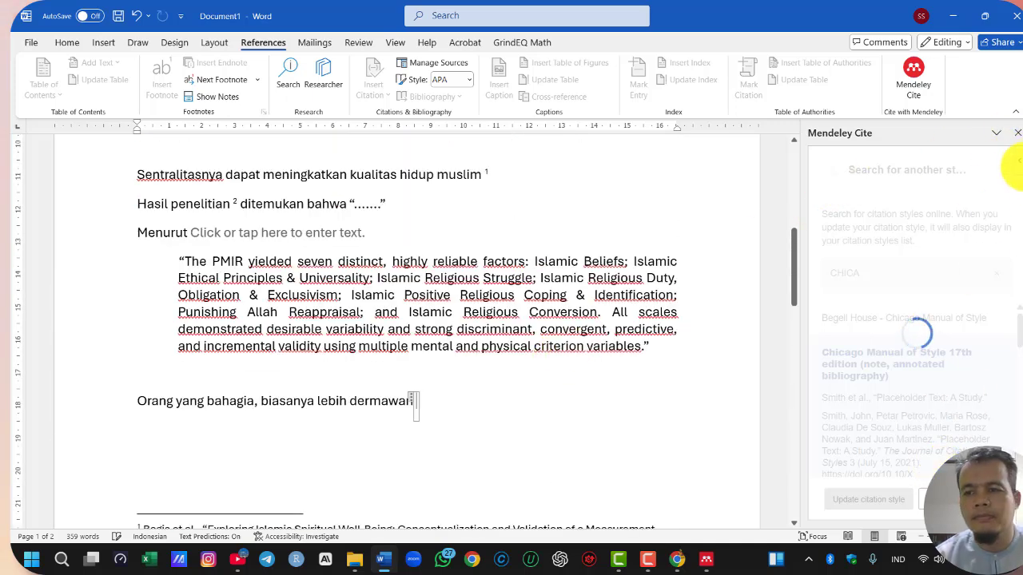
Close and reopen Mendeley Cite, and recheck the citations, footnotes and bibliography in the document
click(1015, 133)
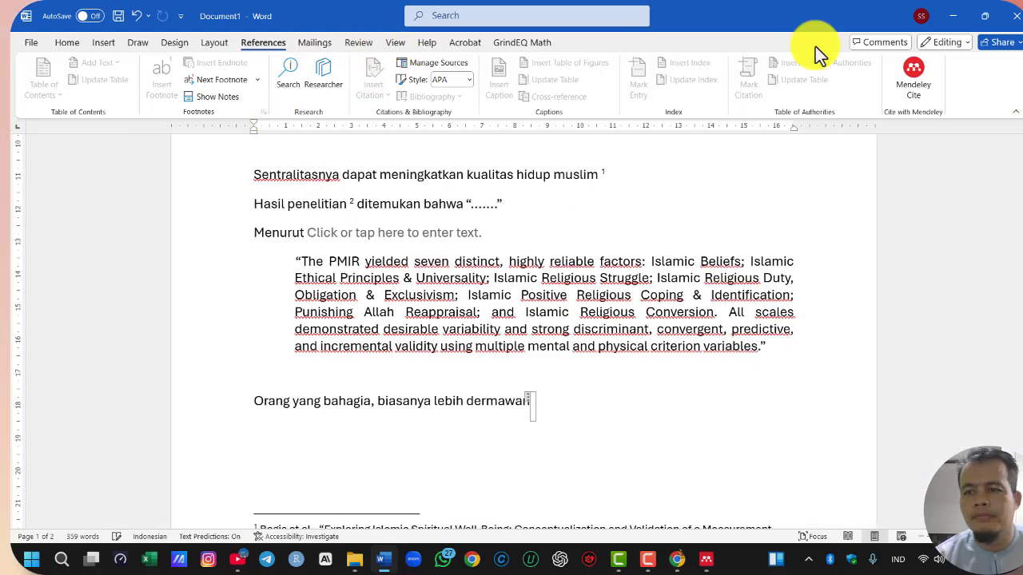
click(915, 73)
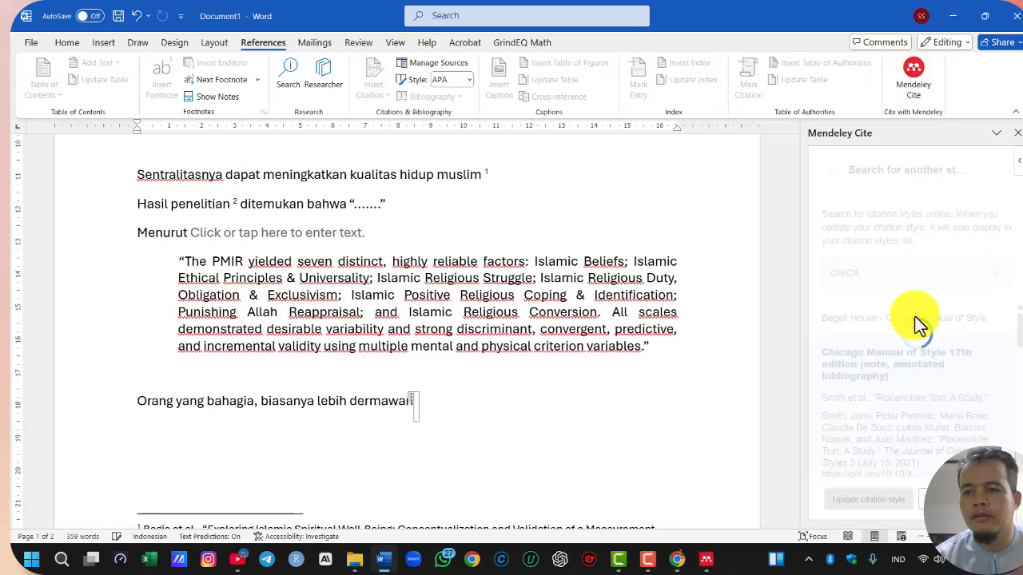
scroll(404, 308, up, 6)
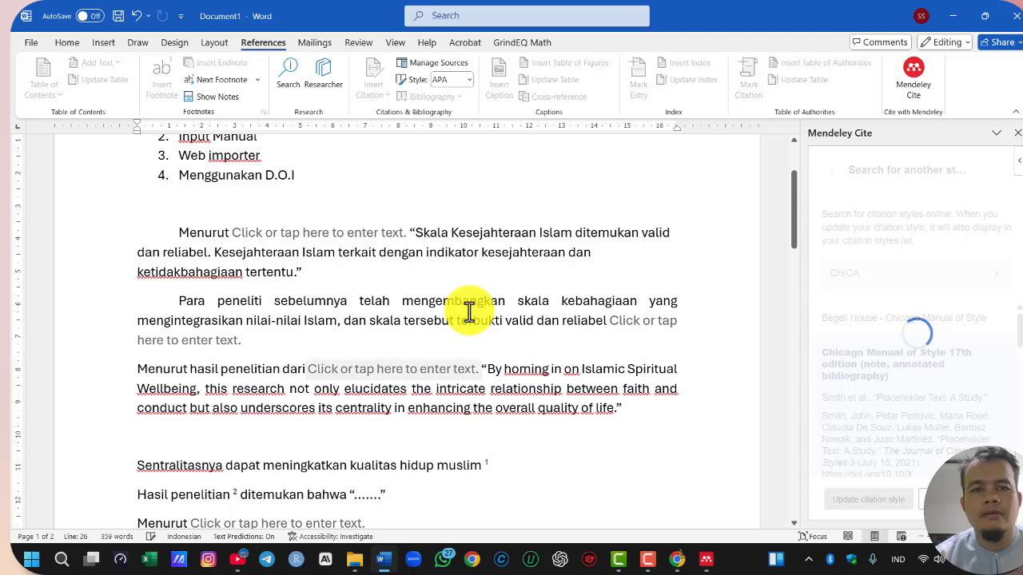
scroll(496, 315, up, 2)
scroll(517, 316, down, 10)
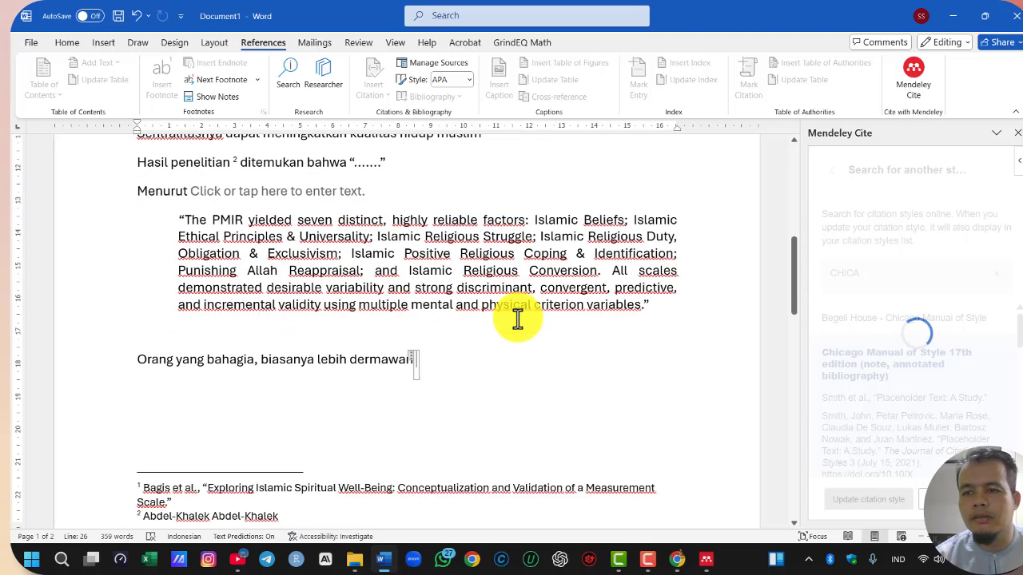
scroll(517, 319, down, 8)
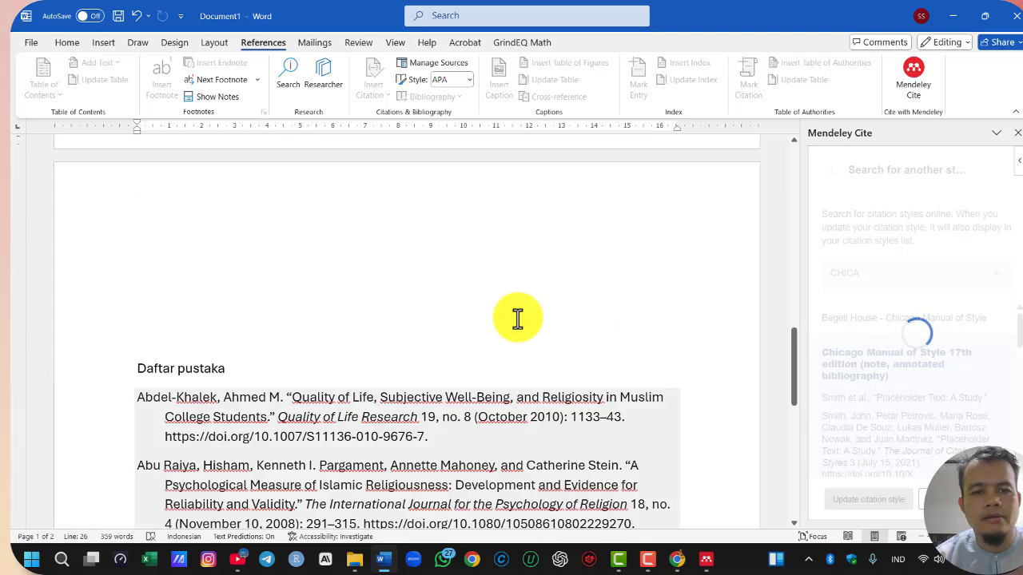
scroll(519, 318, up, 1)
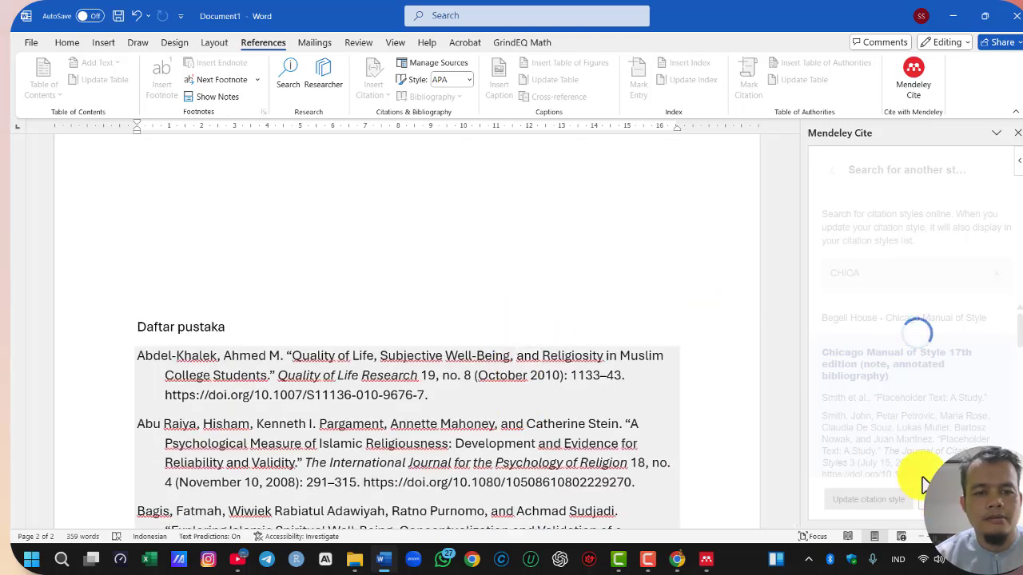
Place the cursor above "Daftar pustaka" and check the body paragraphs for citations replaced by placeholder text
click(587, 279)
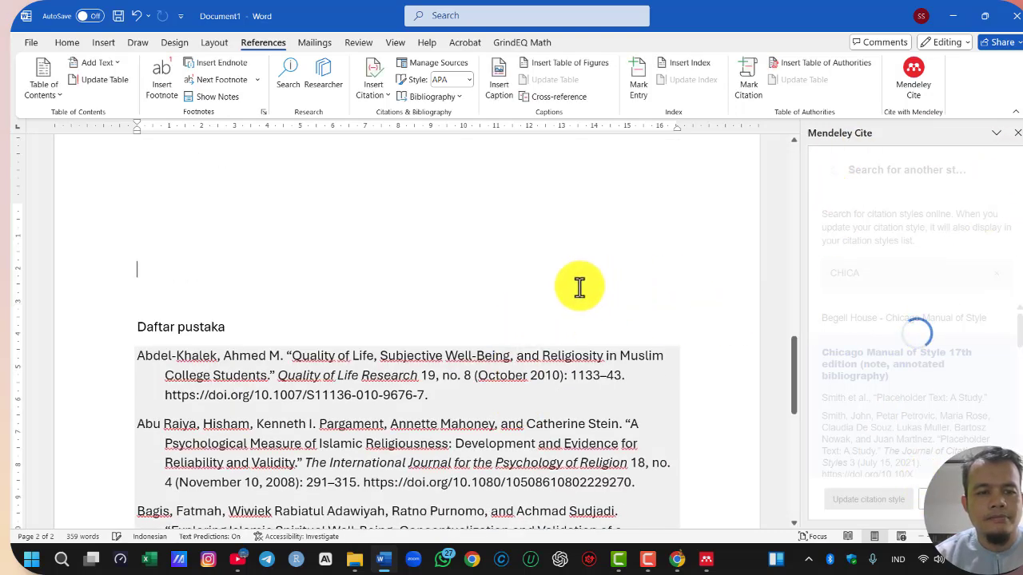
scroll(580, 288, up, 6)
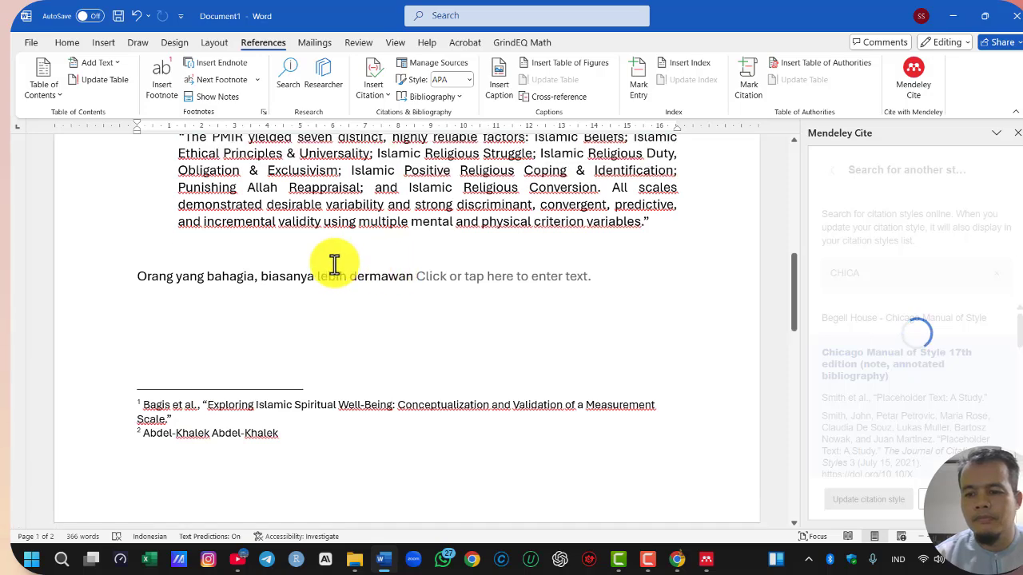
scroll(334, 264, up, 8)
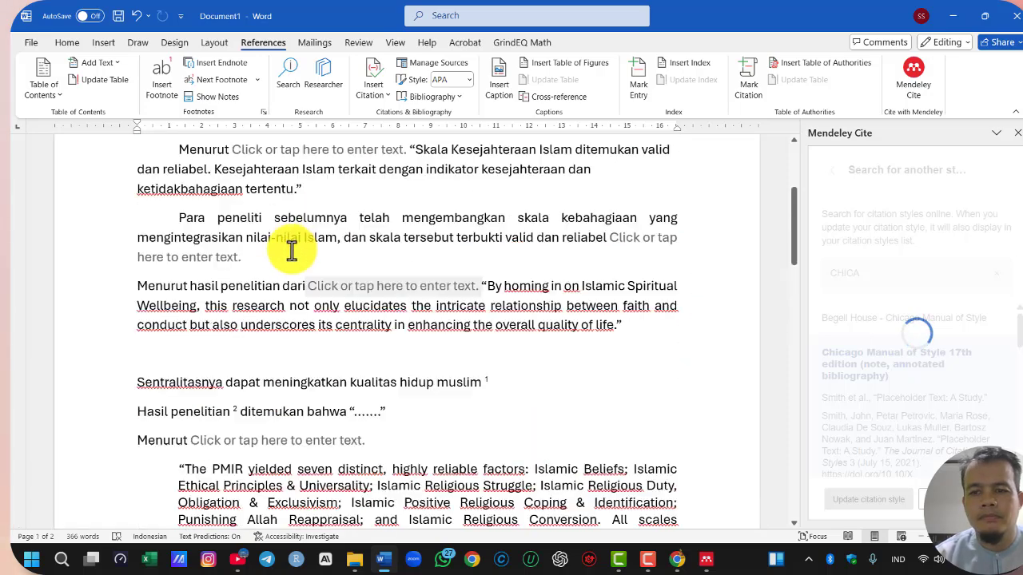
scroll(292, 250, up, 4)
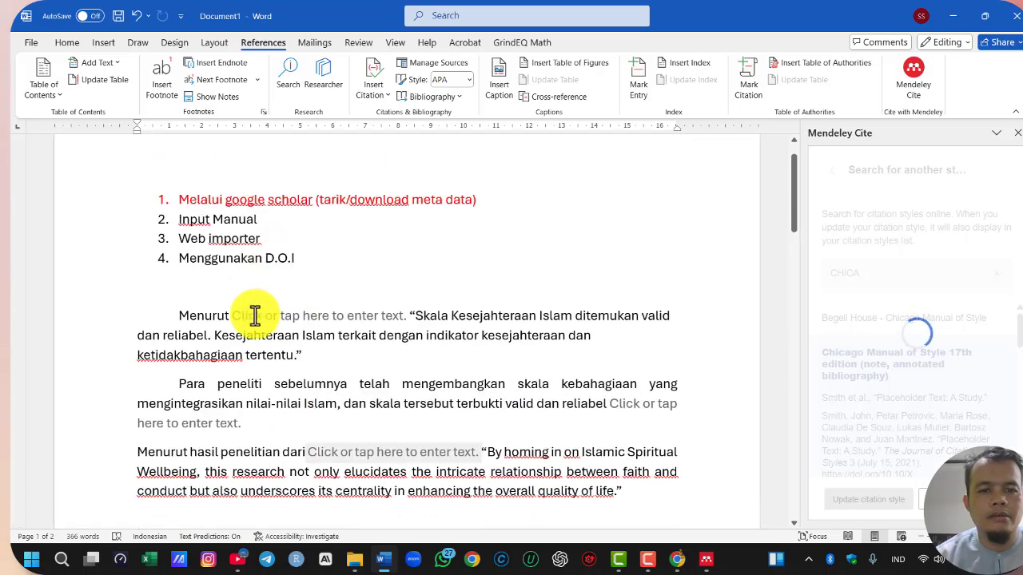
scroll(302, 297, down, 3)
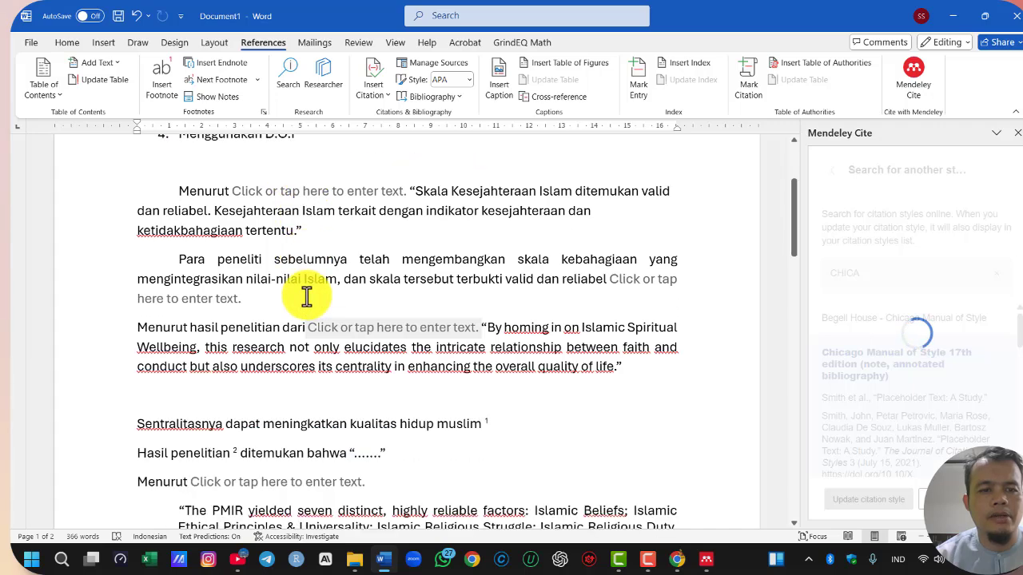
scroll(307, 296, down, 2)
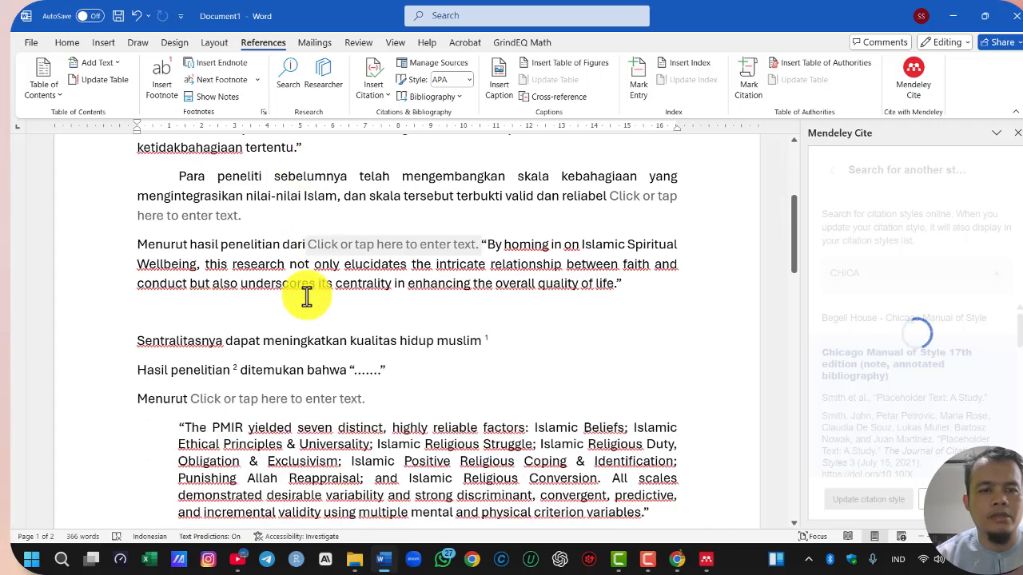